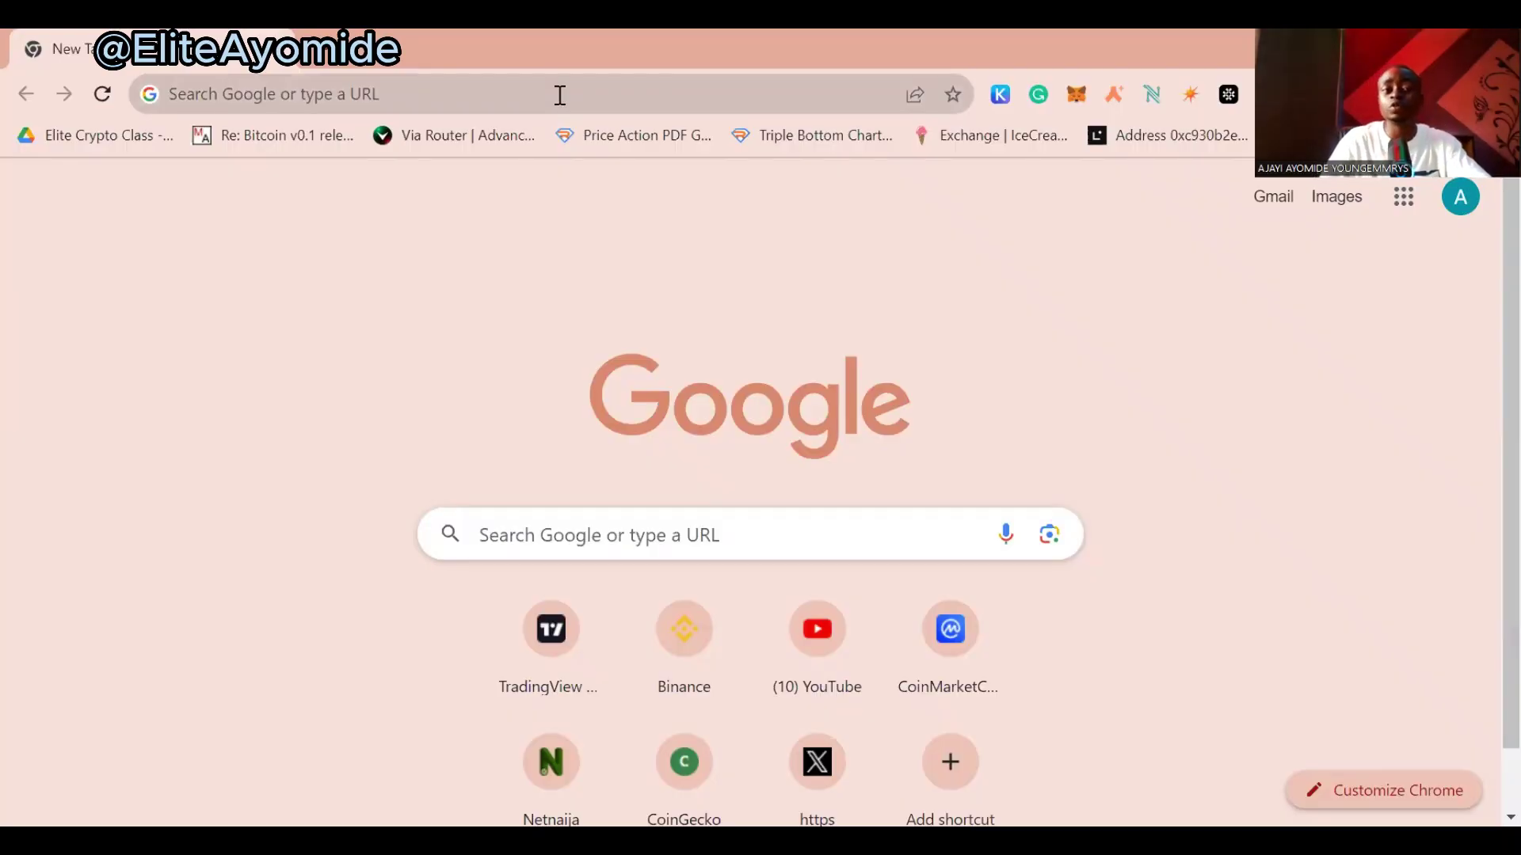
Search Google for "web store" and open the Chrome Web Store from the results
left_click(560, 94)
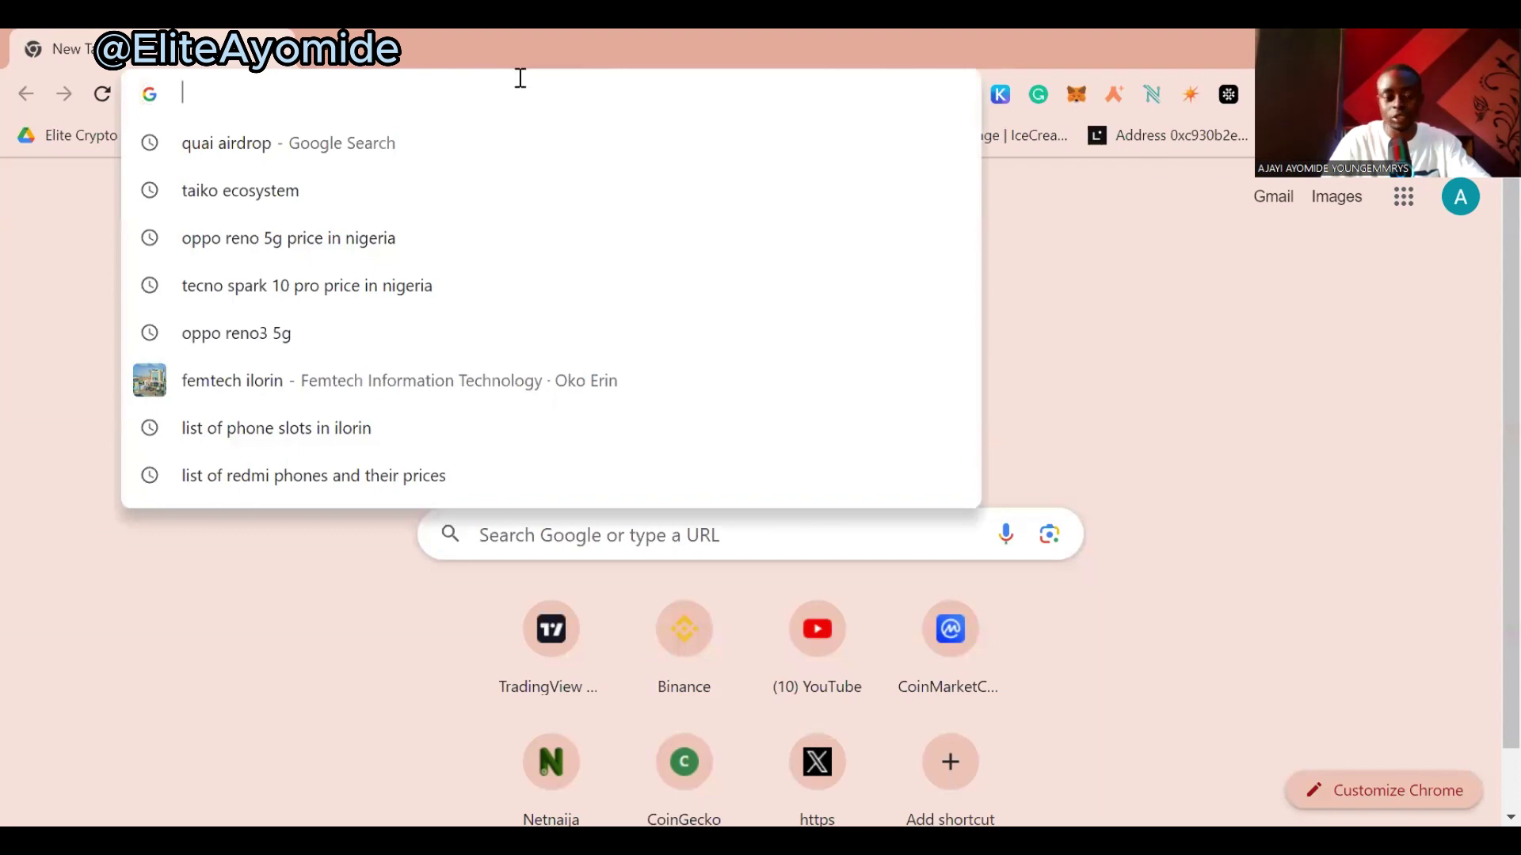
type("web")
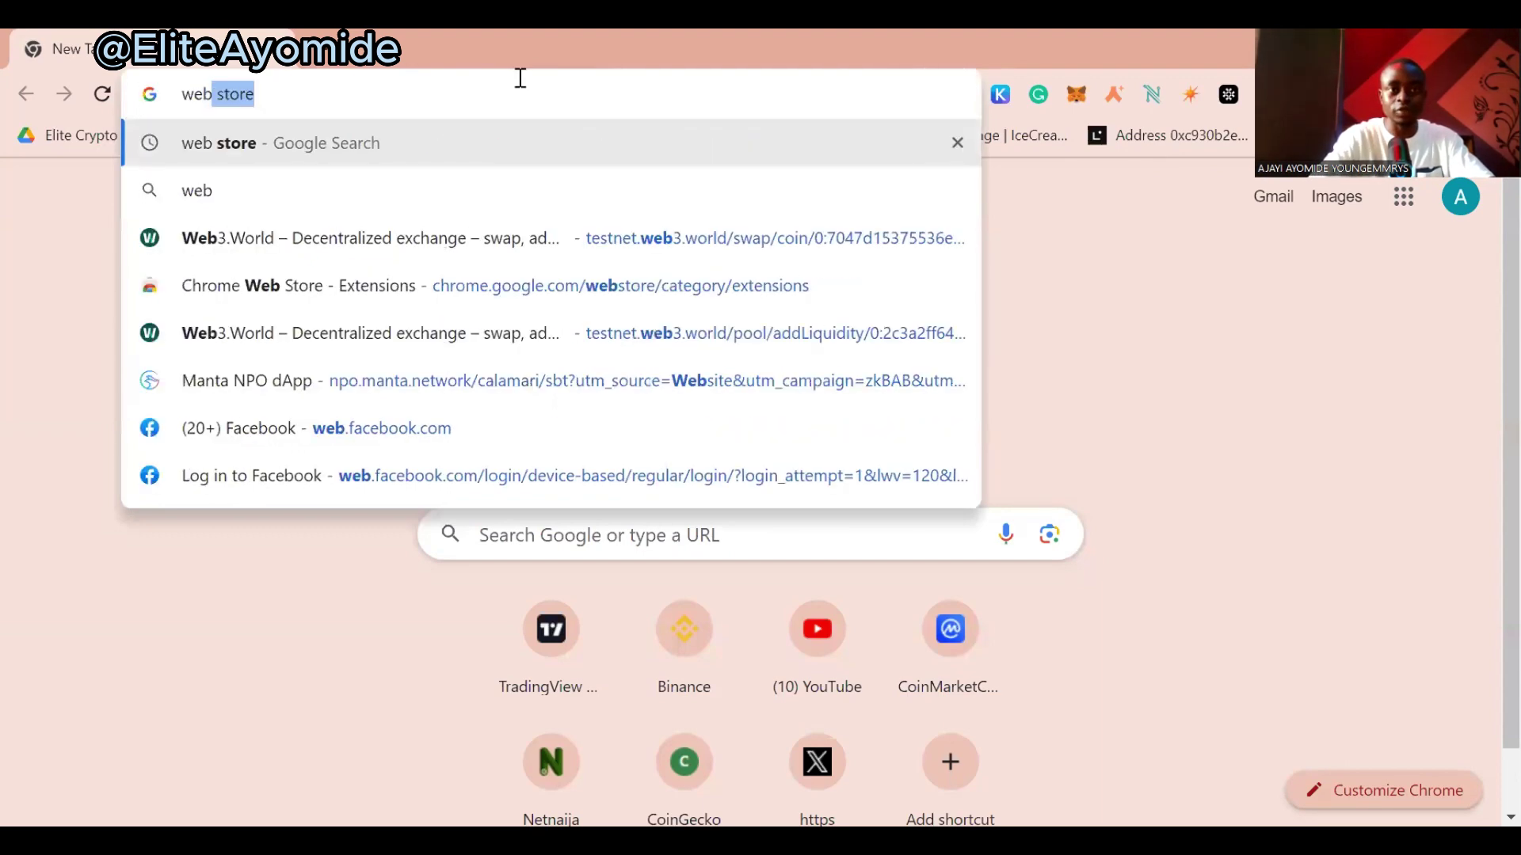
left_click(497, 144)
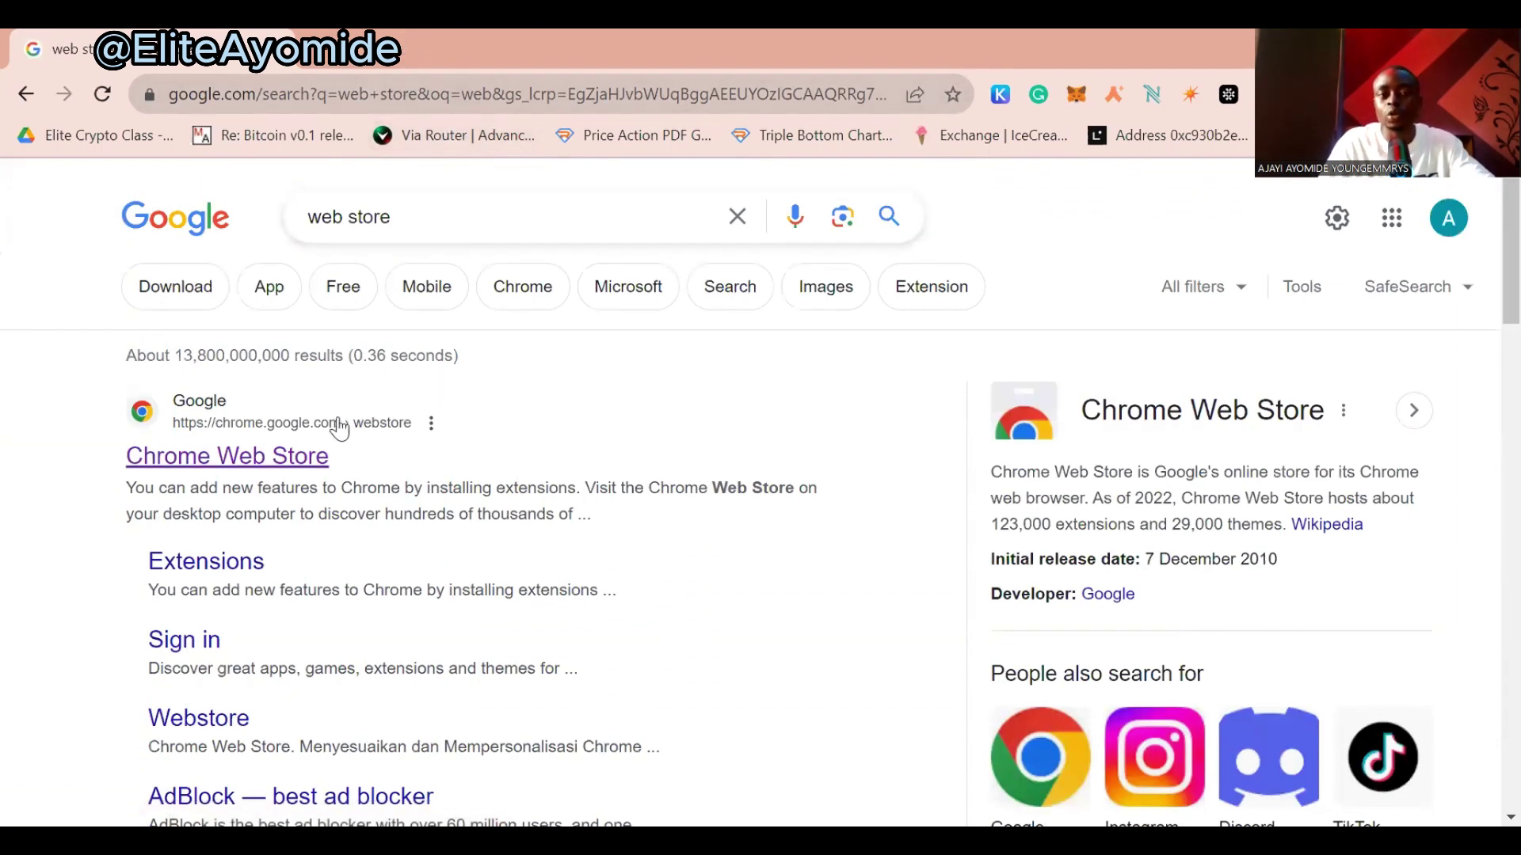
left_click(309, 453)
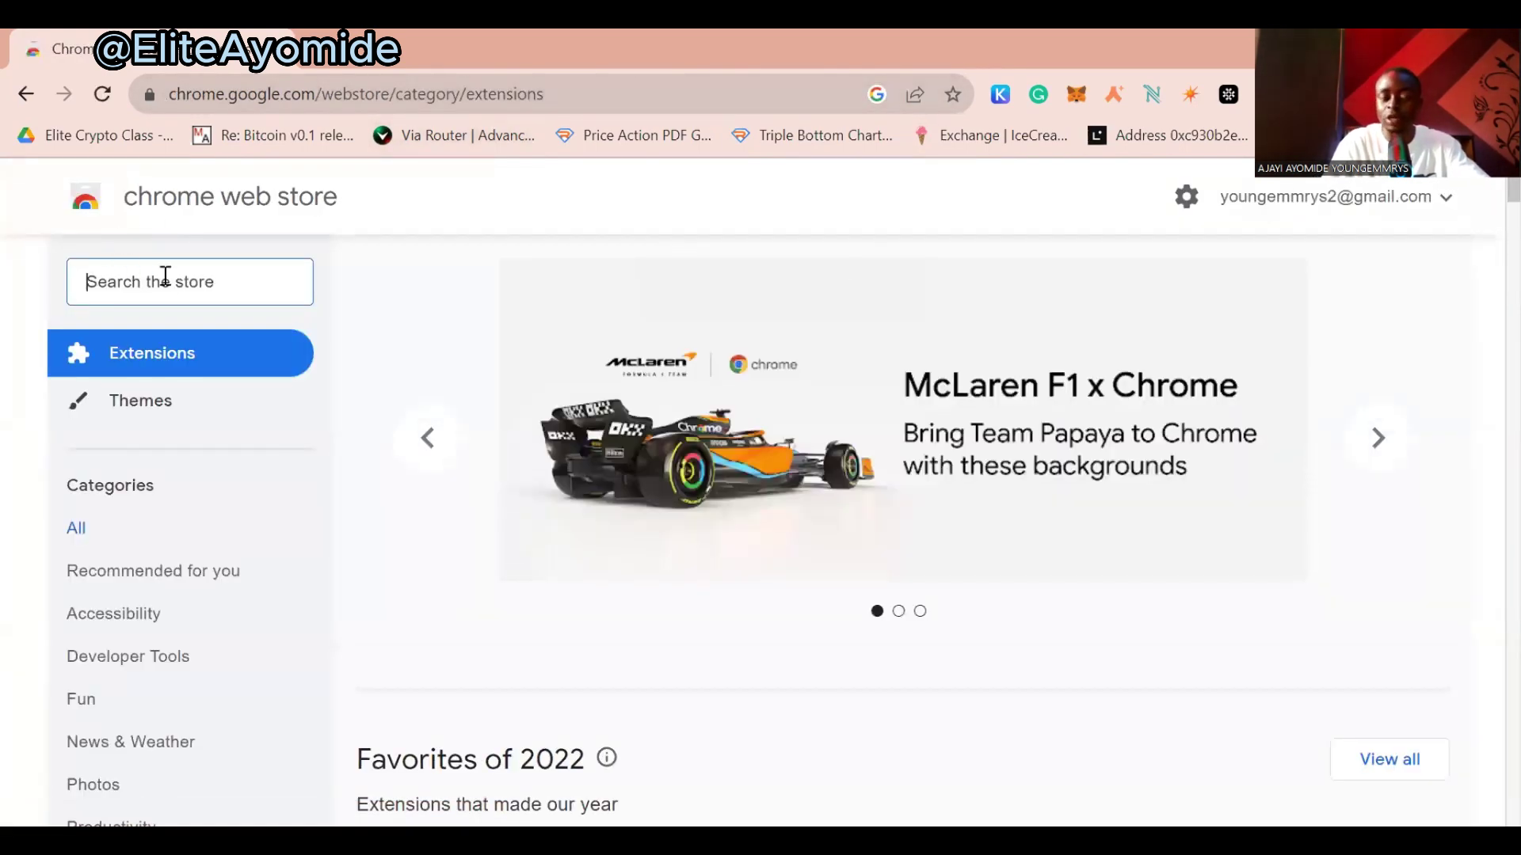
Search the Chrome Web Store for "fuel wallet"
left_click(165, 277)
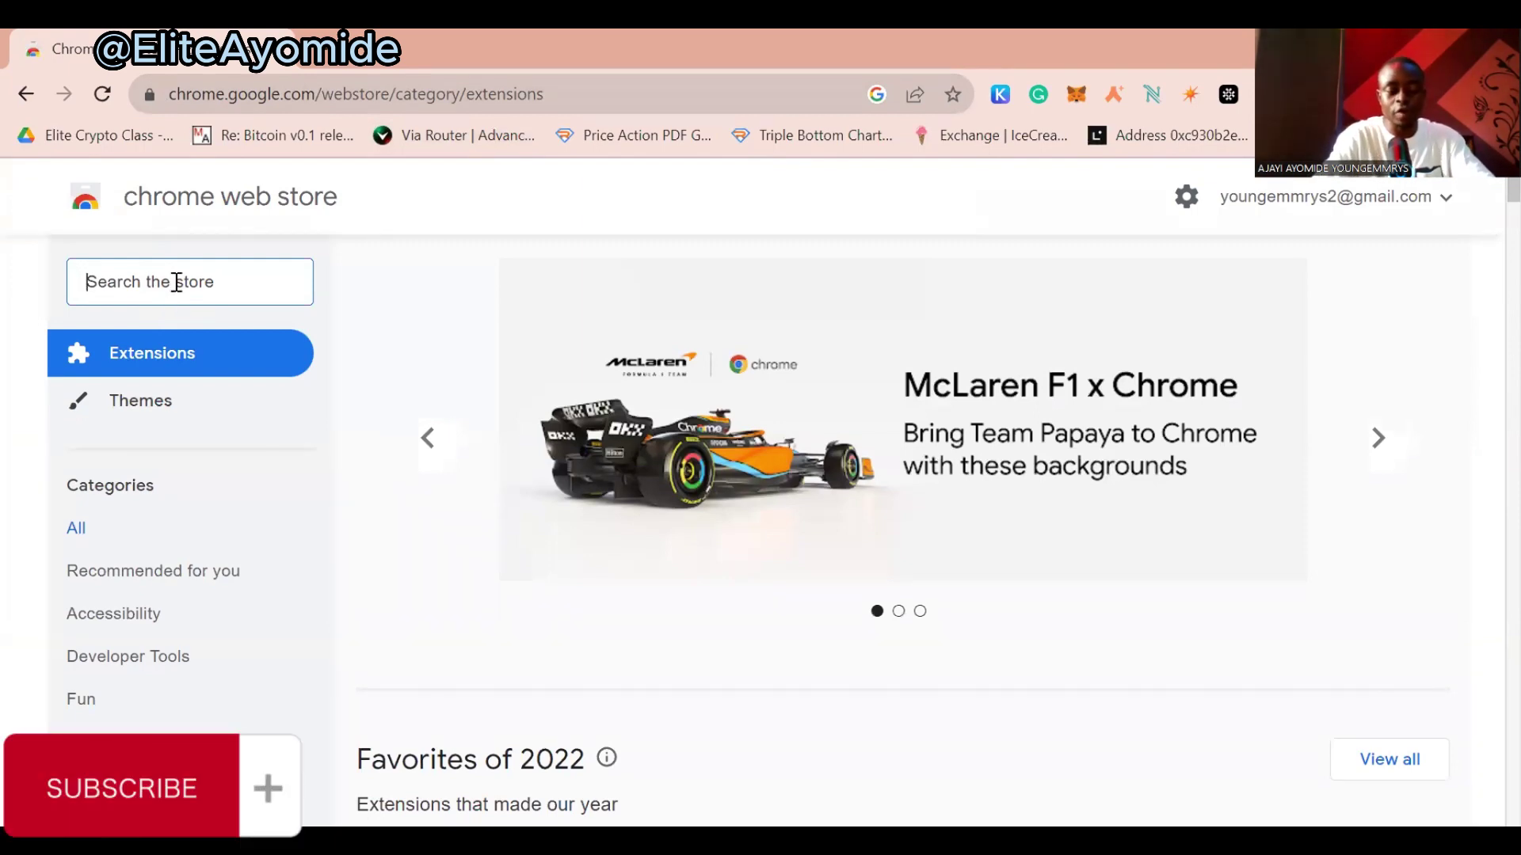
type("feu")
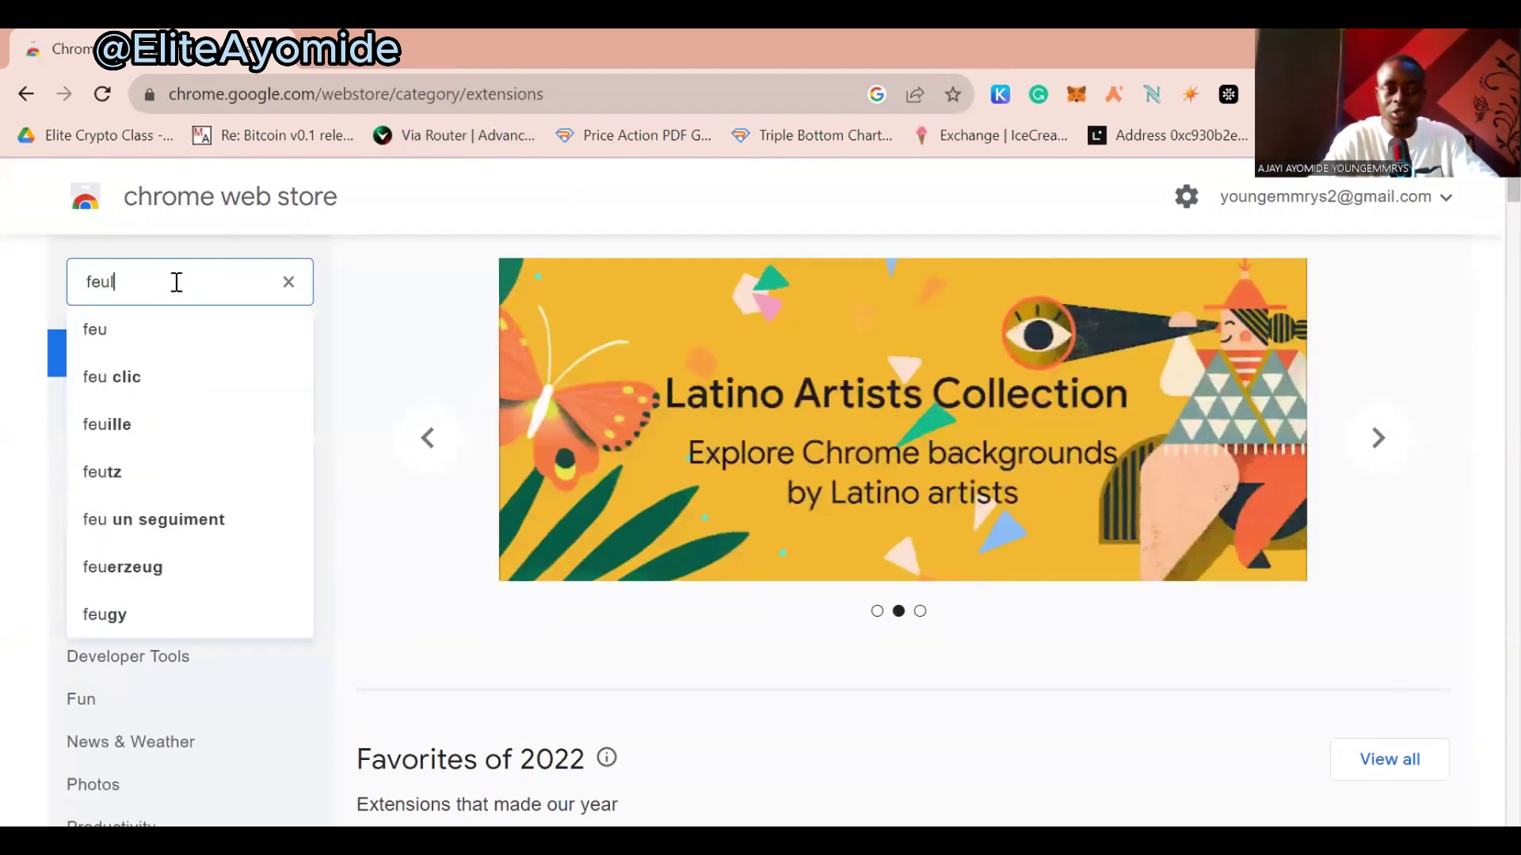
type("l")
key("BackSpace")
key("BackSpace")
key("BackSpace")
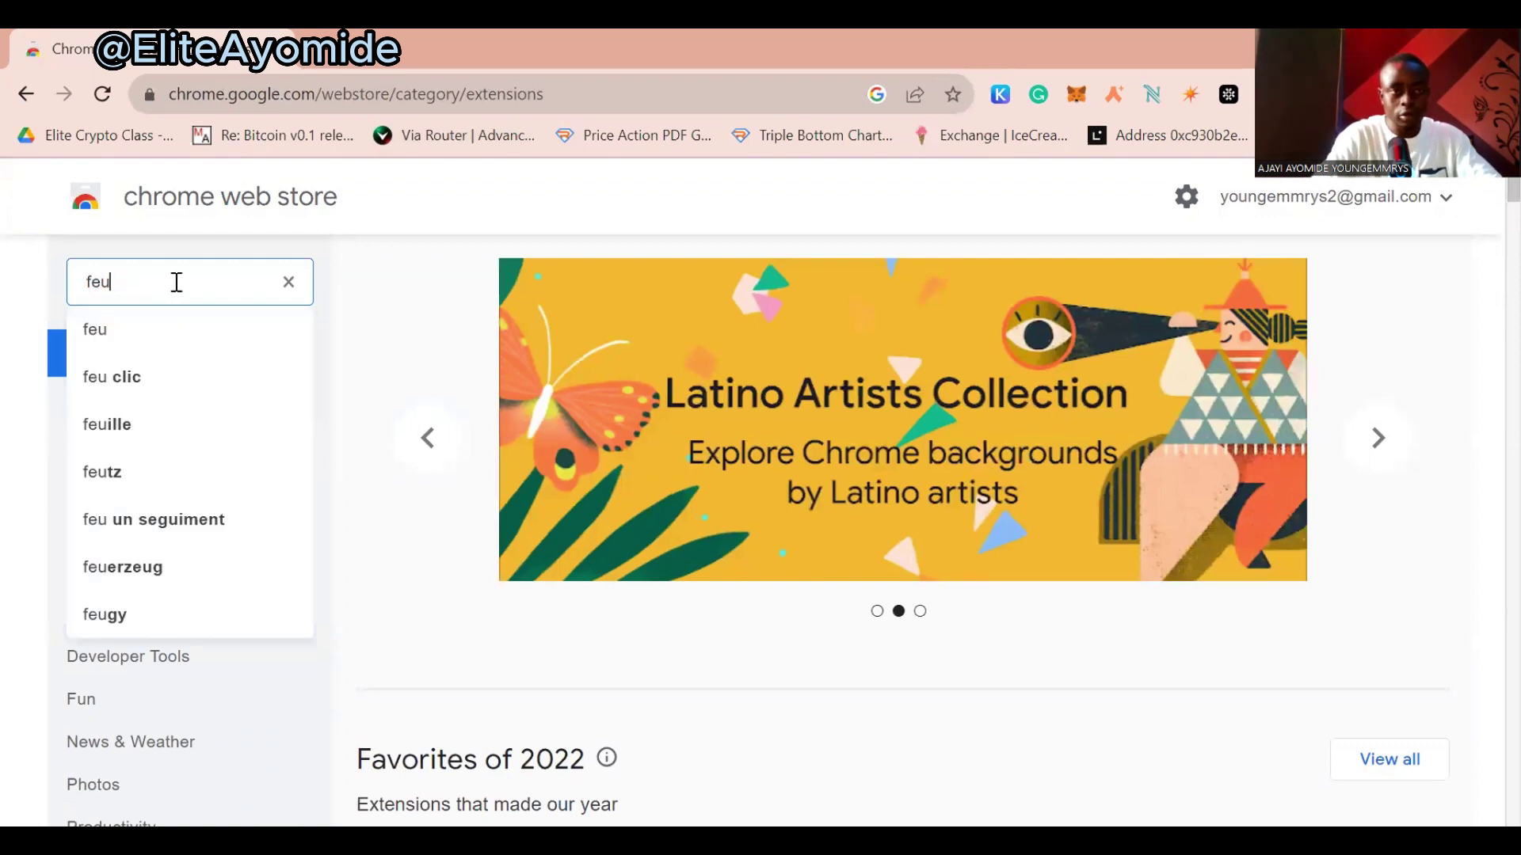
type("eul")
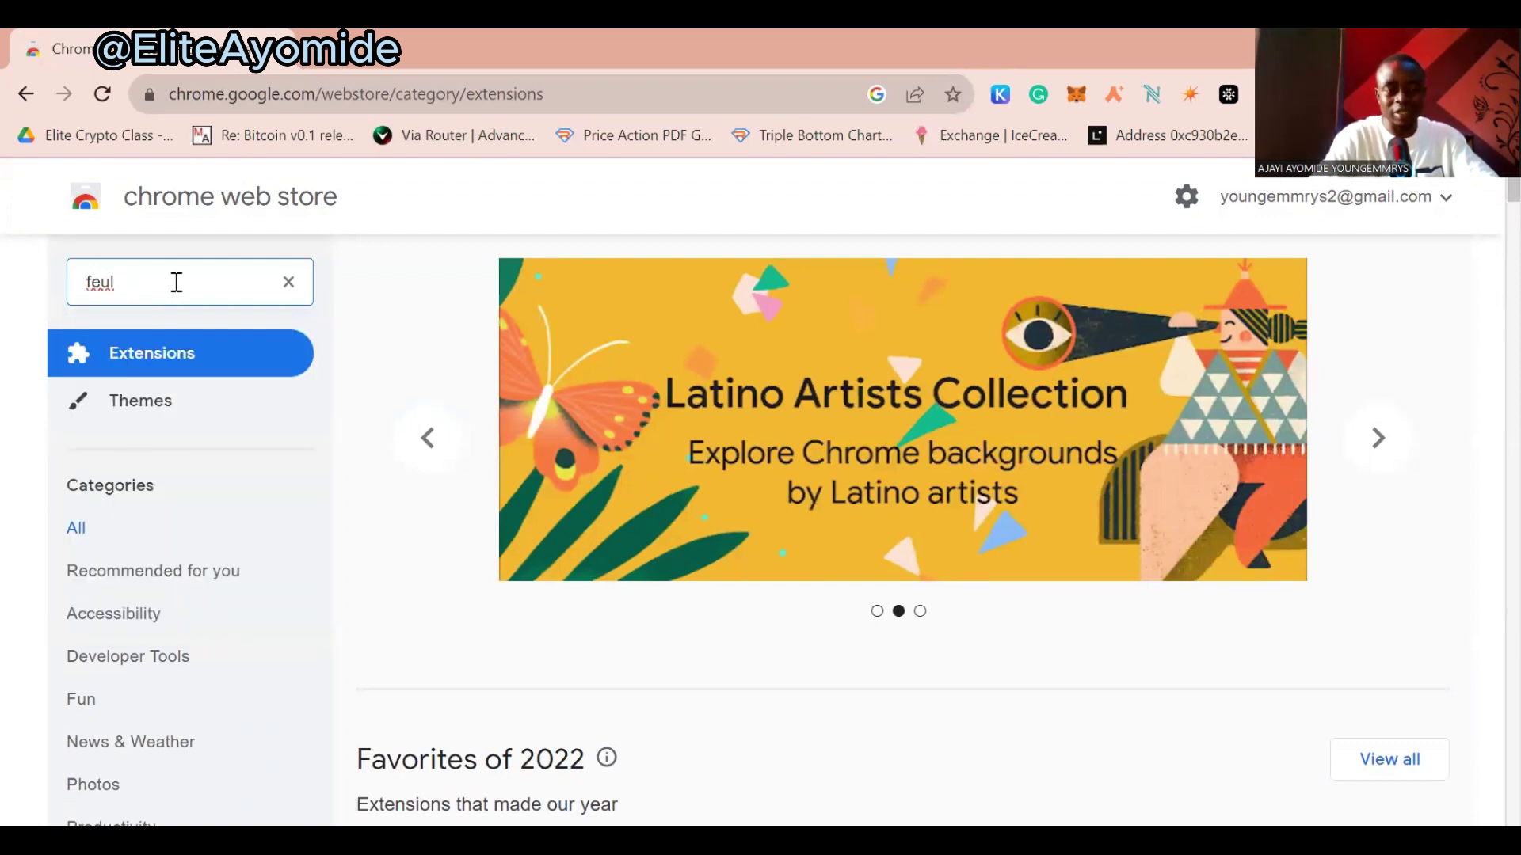
key("BackSpace")
key("BackSpace")
key("BackSpace")
type("uel ")
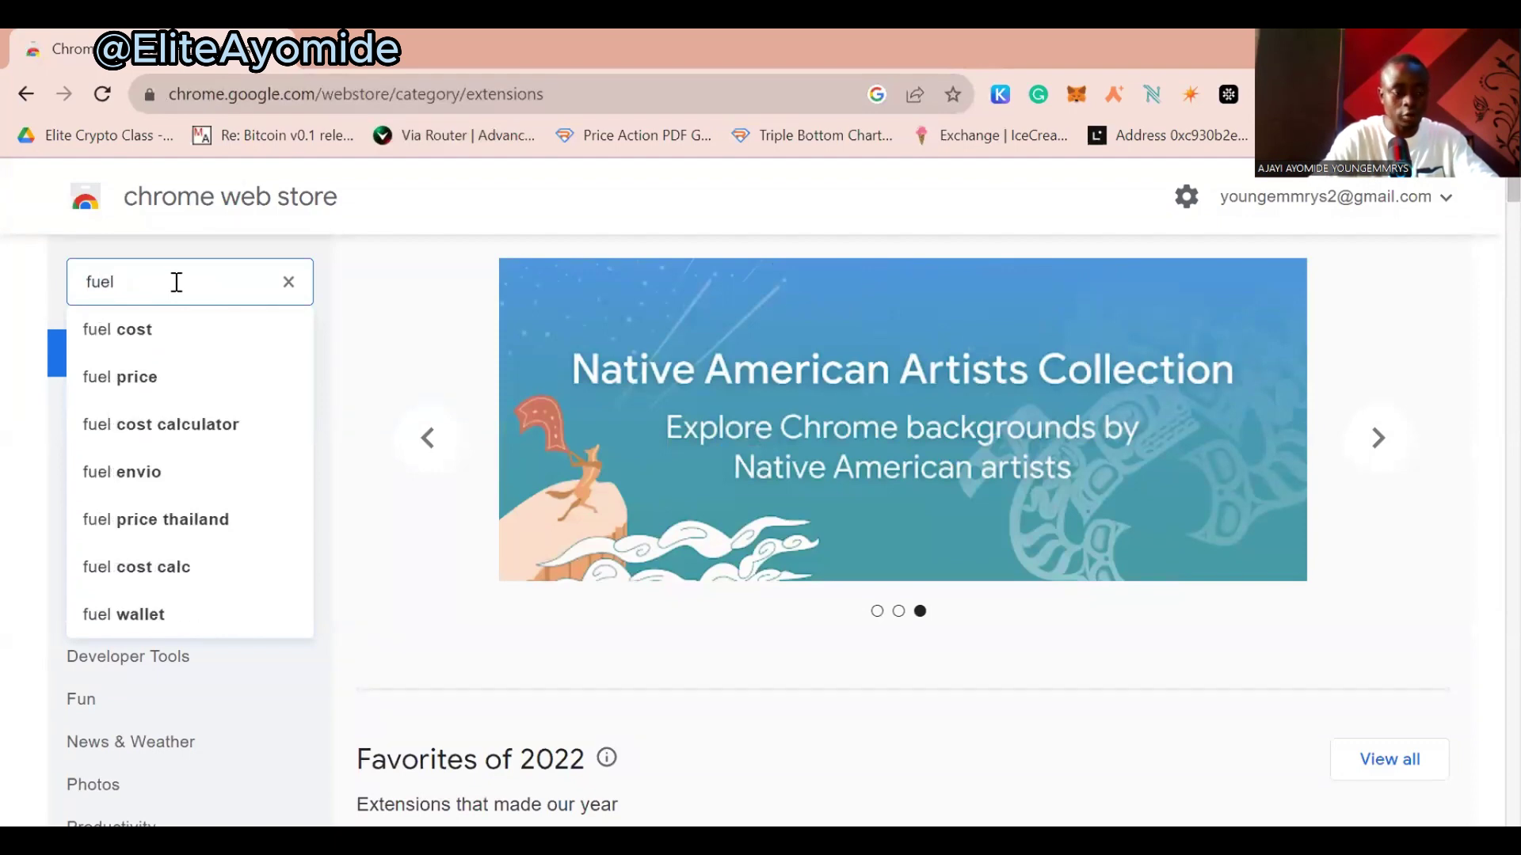
type("wallet")
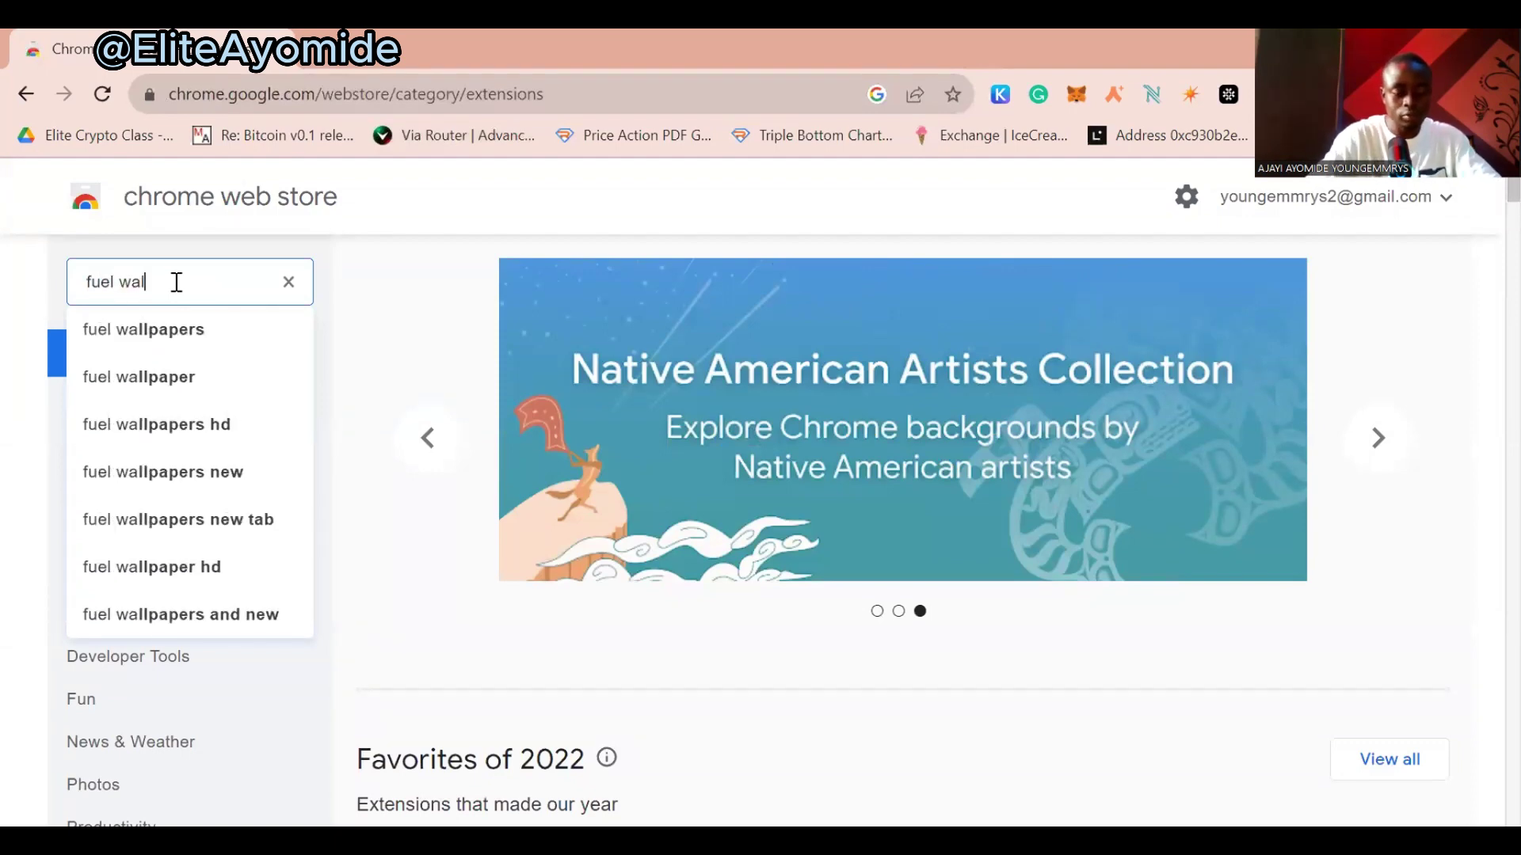
key("Return")
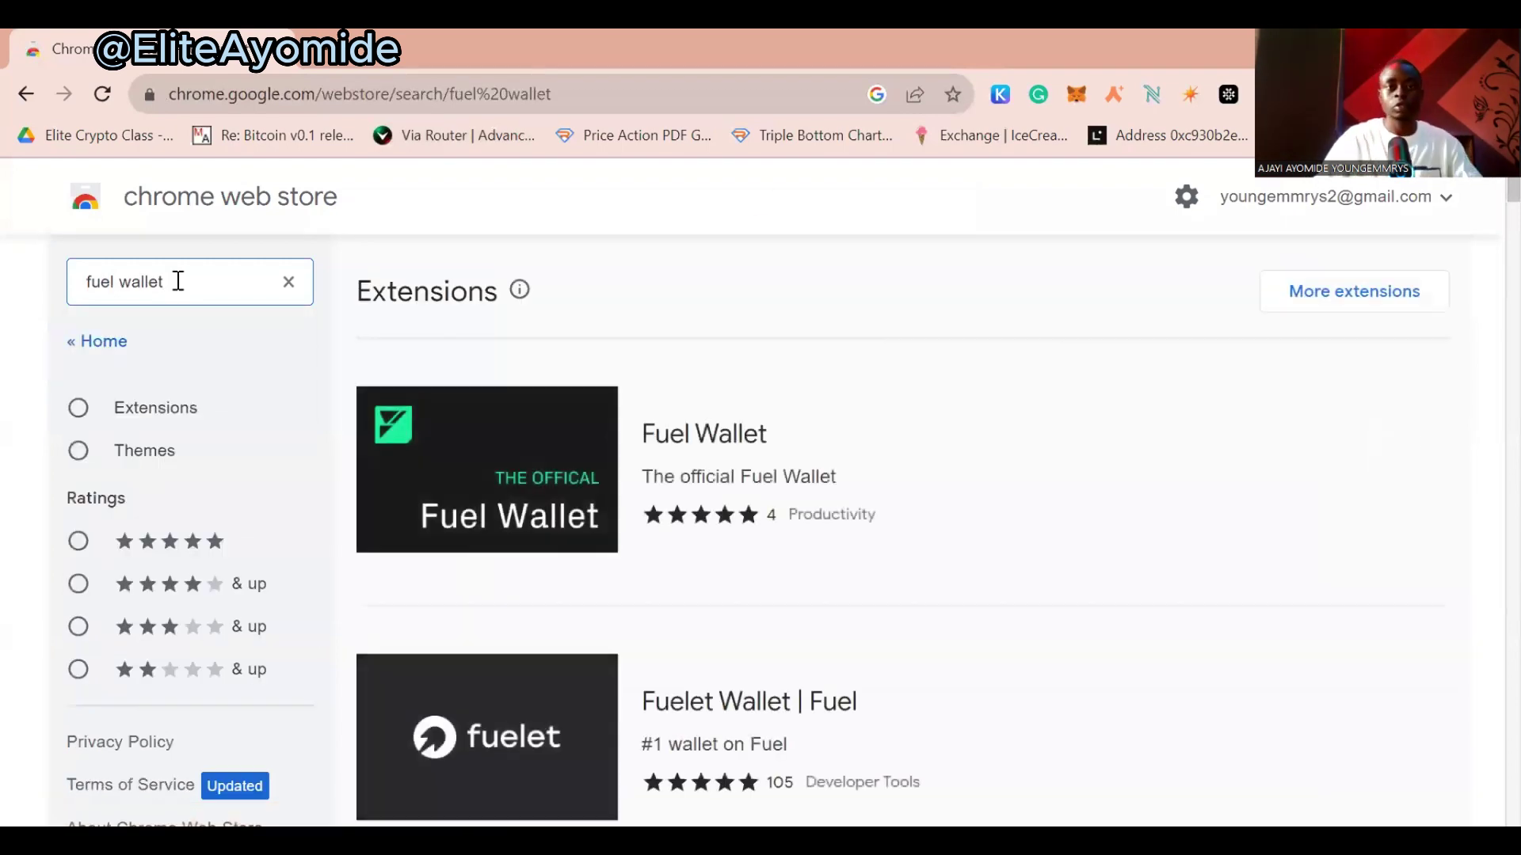
Open the official Fuel Wallet listing and add the extension to Chrome, accepting its requested permissions
left_click(690, 409)
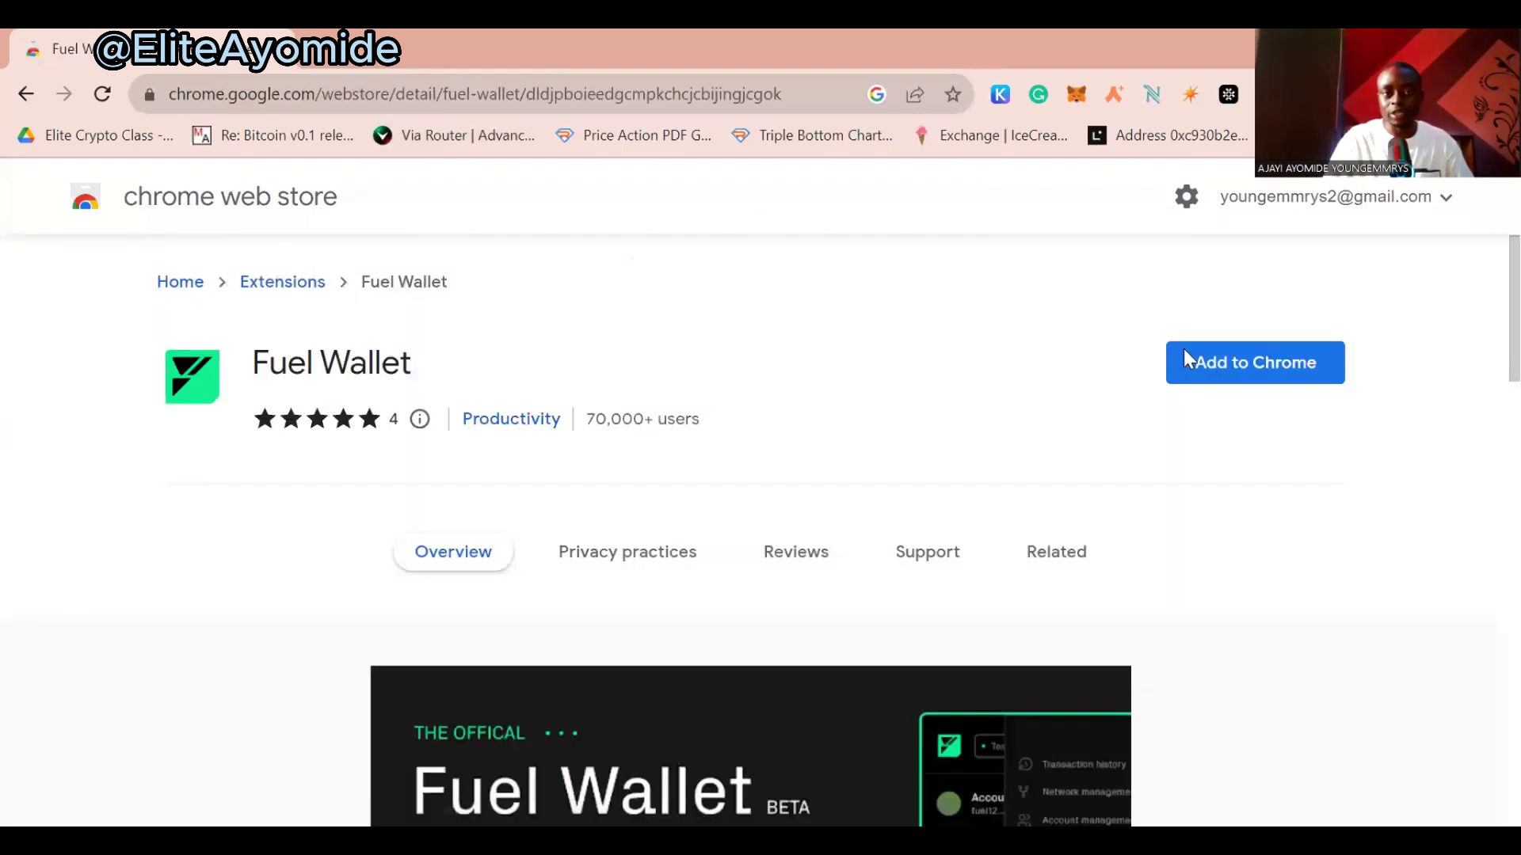
left_click(1269, 361)
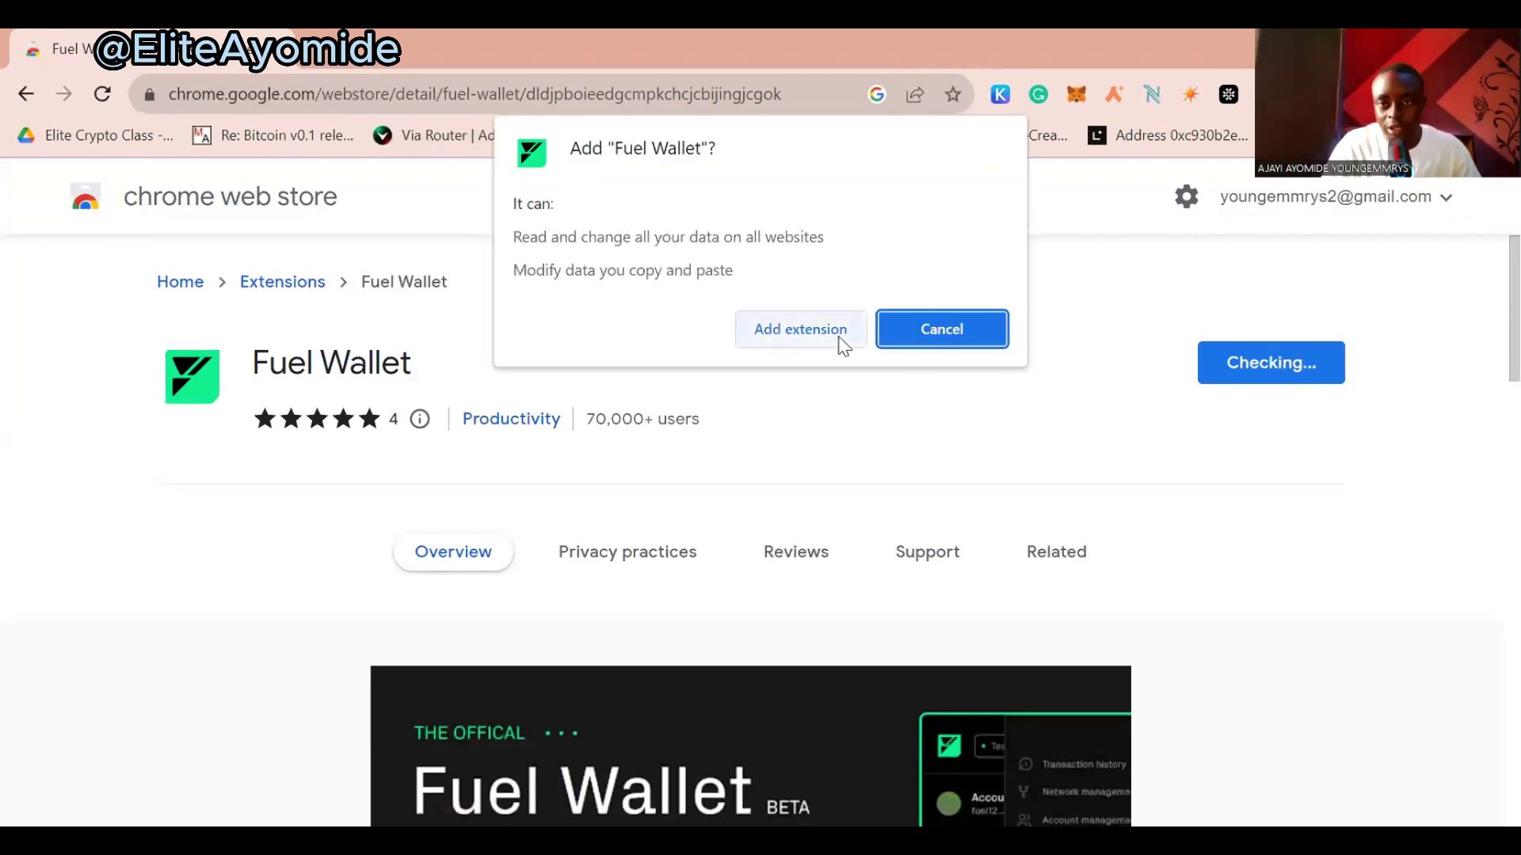
left_click(800, 329)
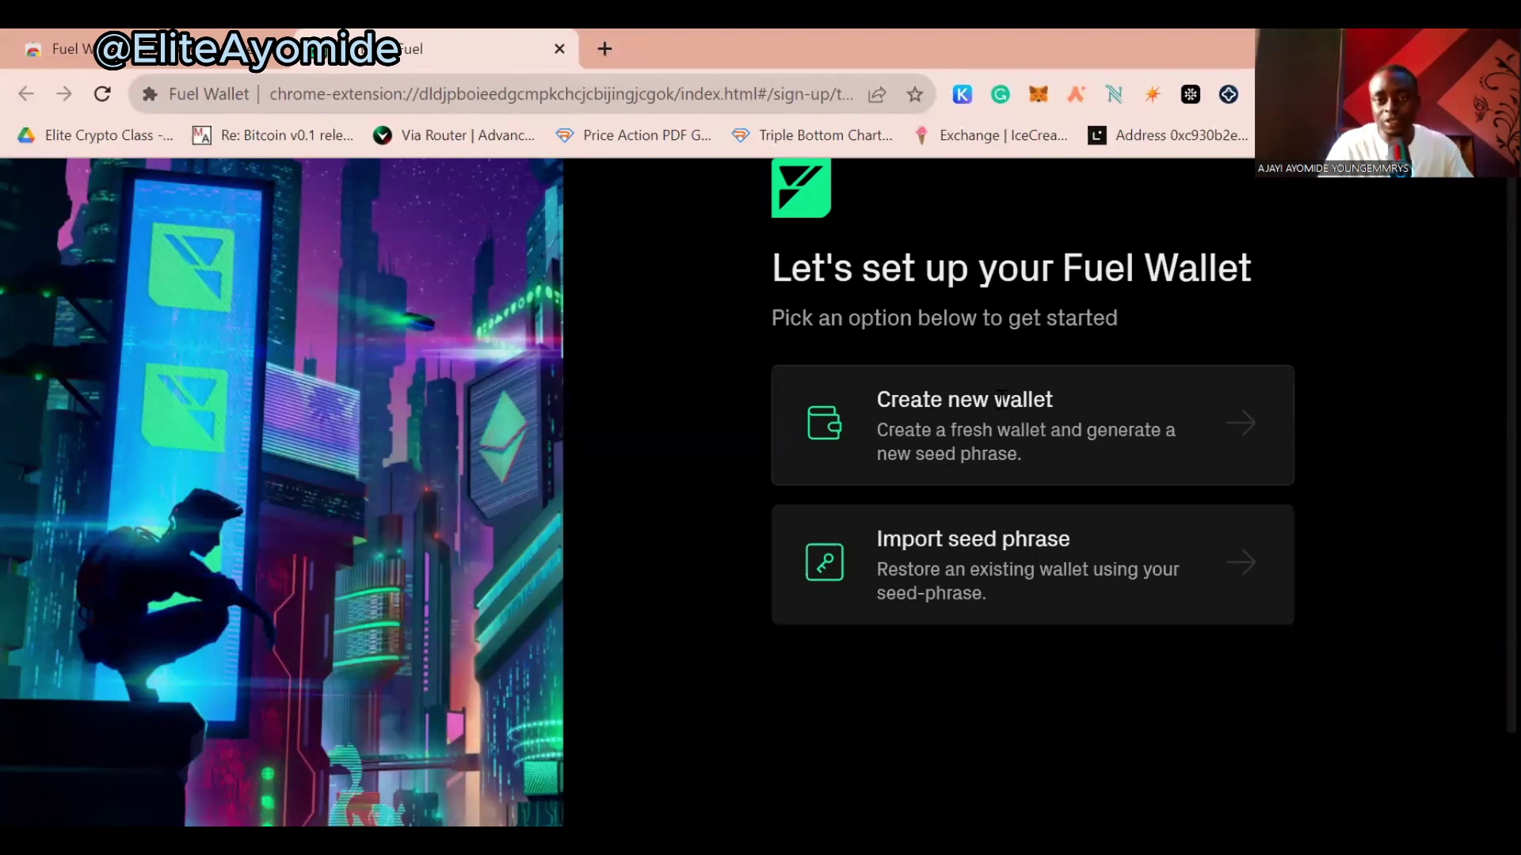
Start creating a new Fuel wallet, agree to the Terms Of Use Agreement and proceed to the seed phrase stage
left_click(1002, 400)
scroll(1033, 416, "down", 10)
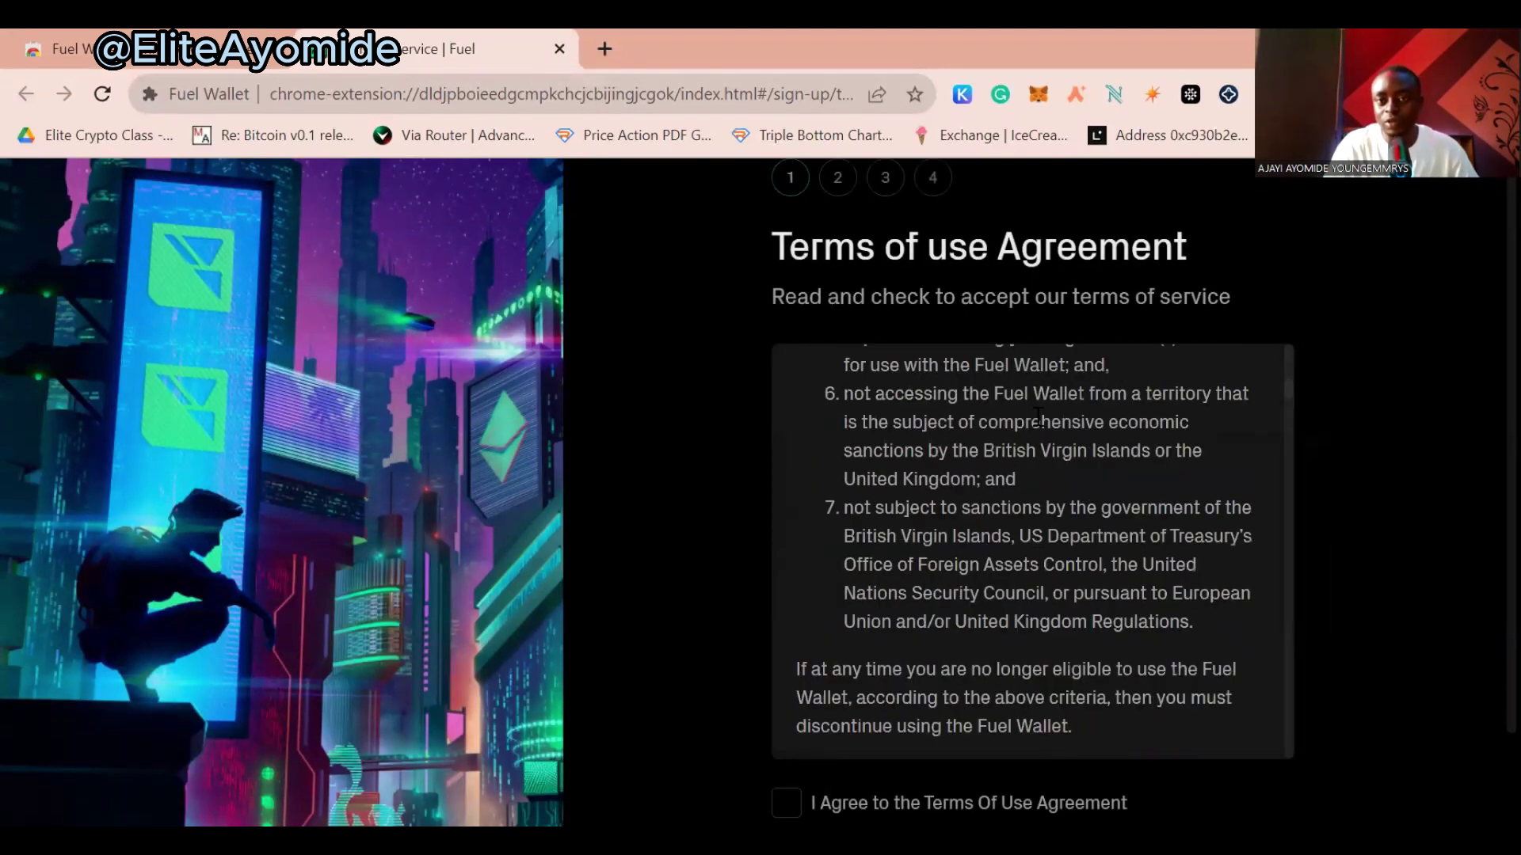
scroll(1038, 413, "down", 15)
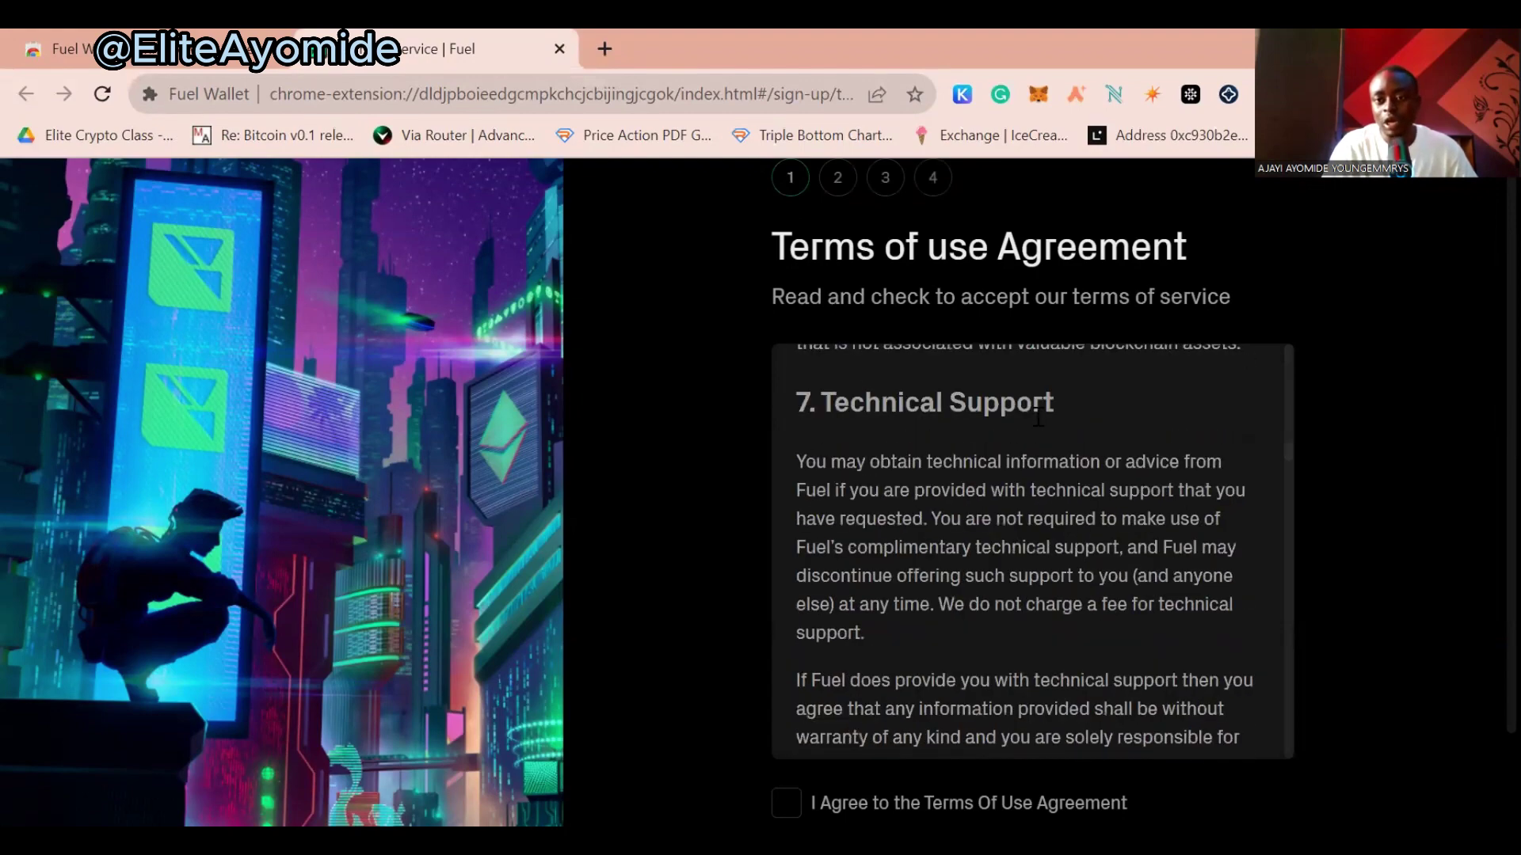
scroll(1038, 416, "down", 15)
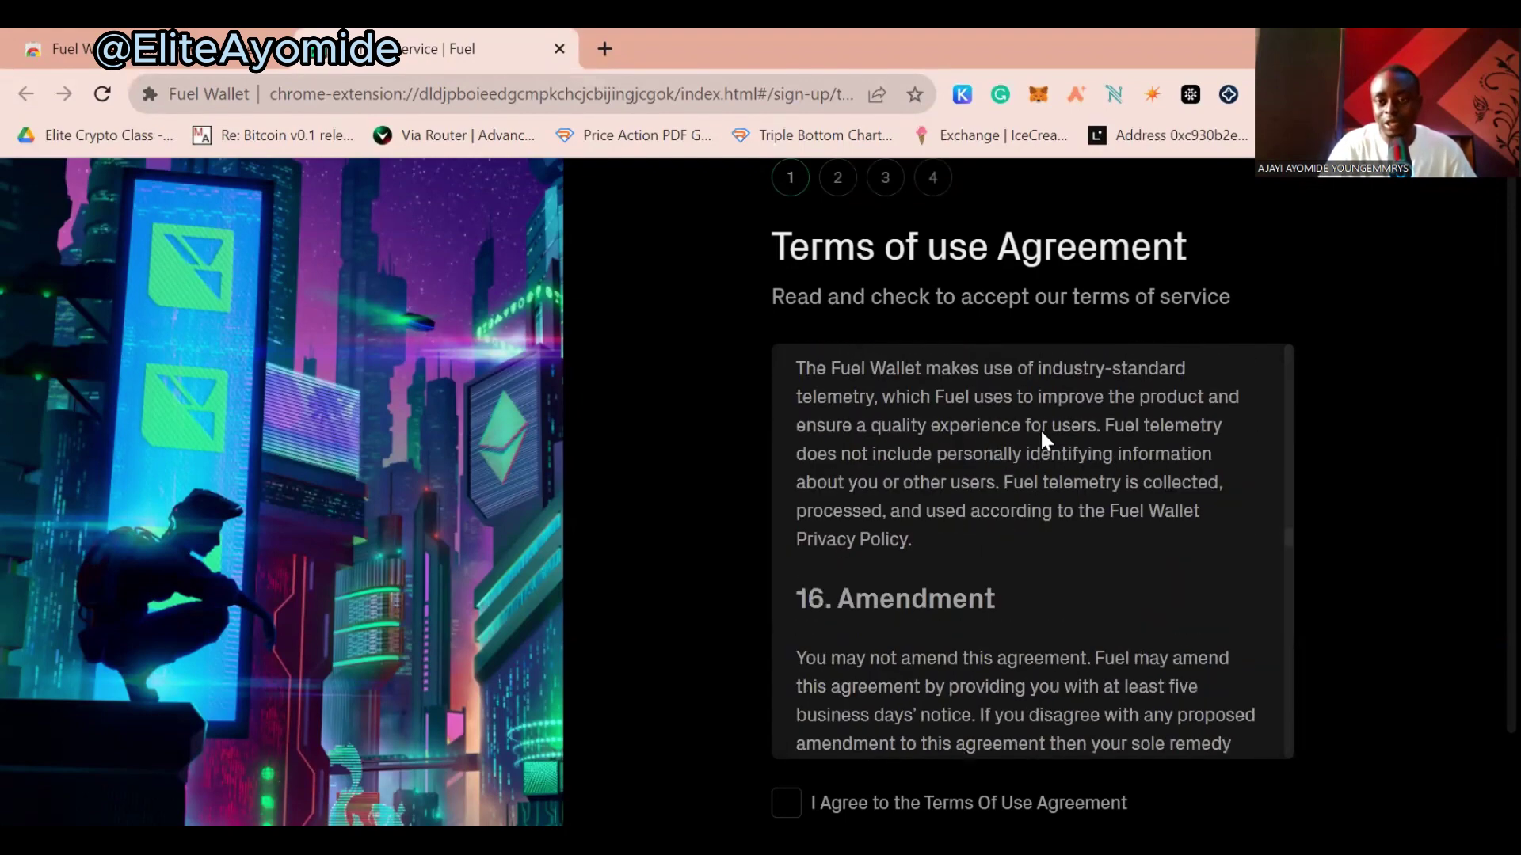
scroll(1049, 448, "down", 15)
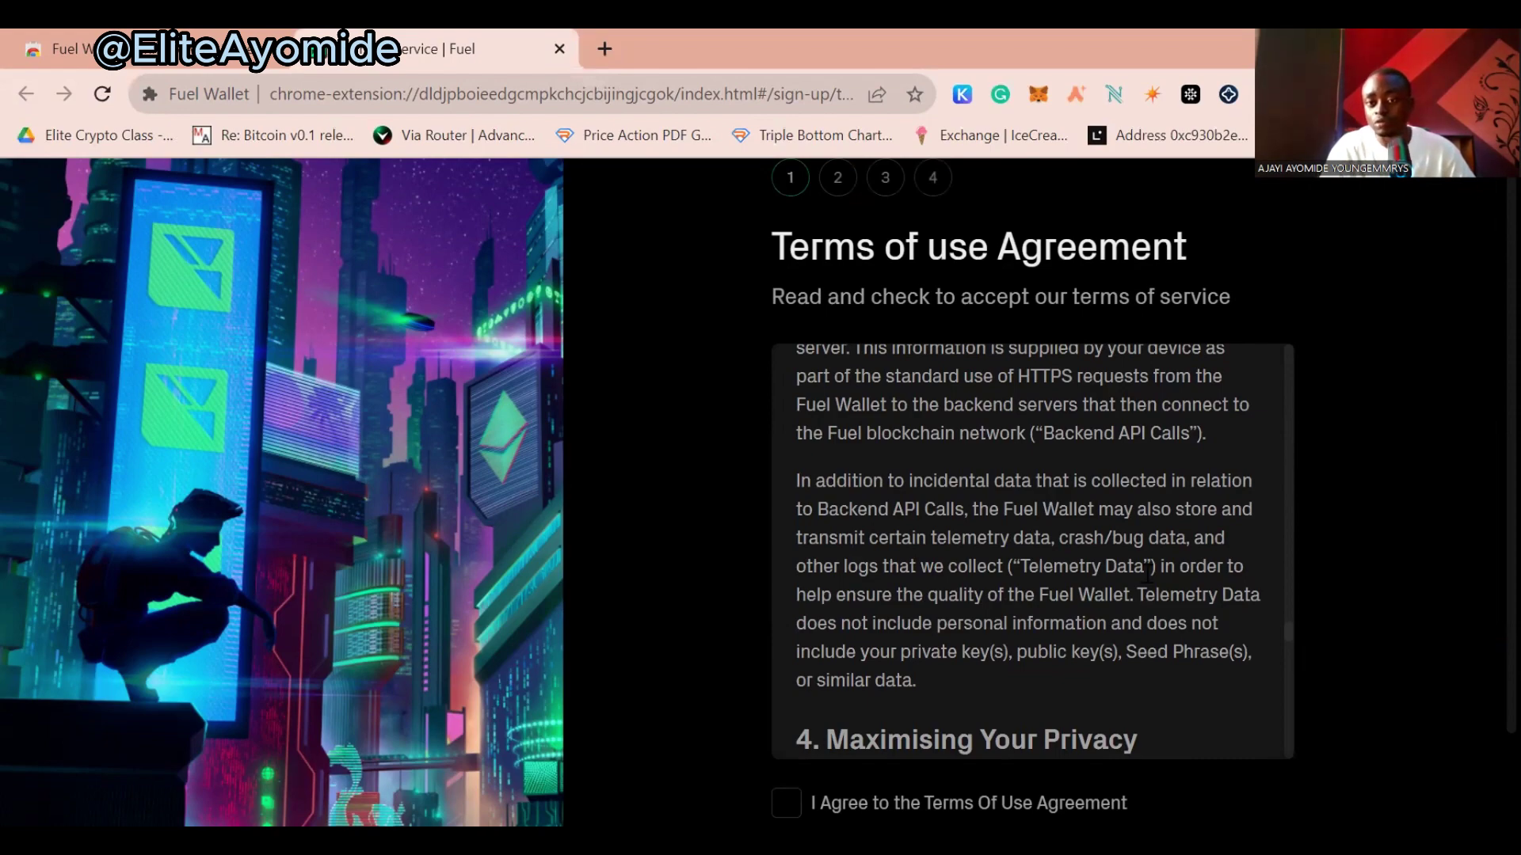
scroll(1134, 651, "down", 15)
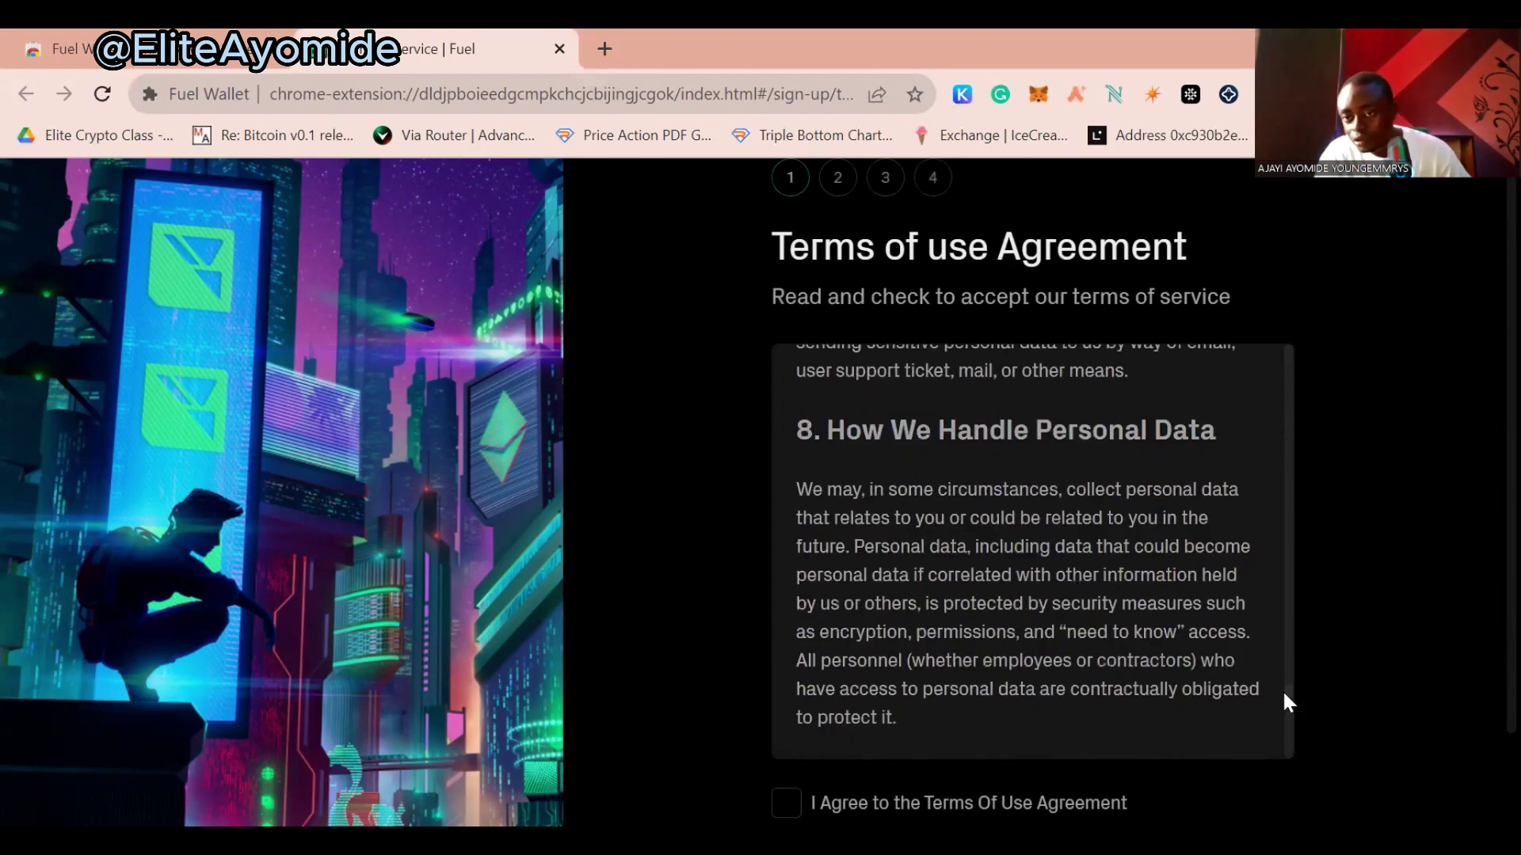
scroll(1285, 713, "down", 10)
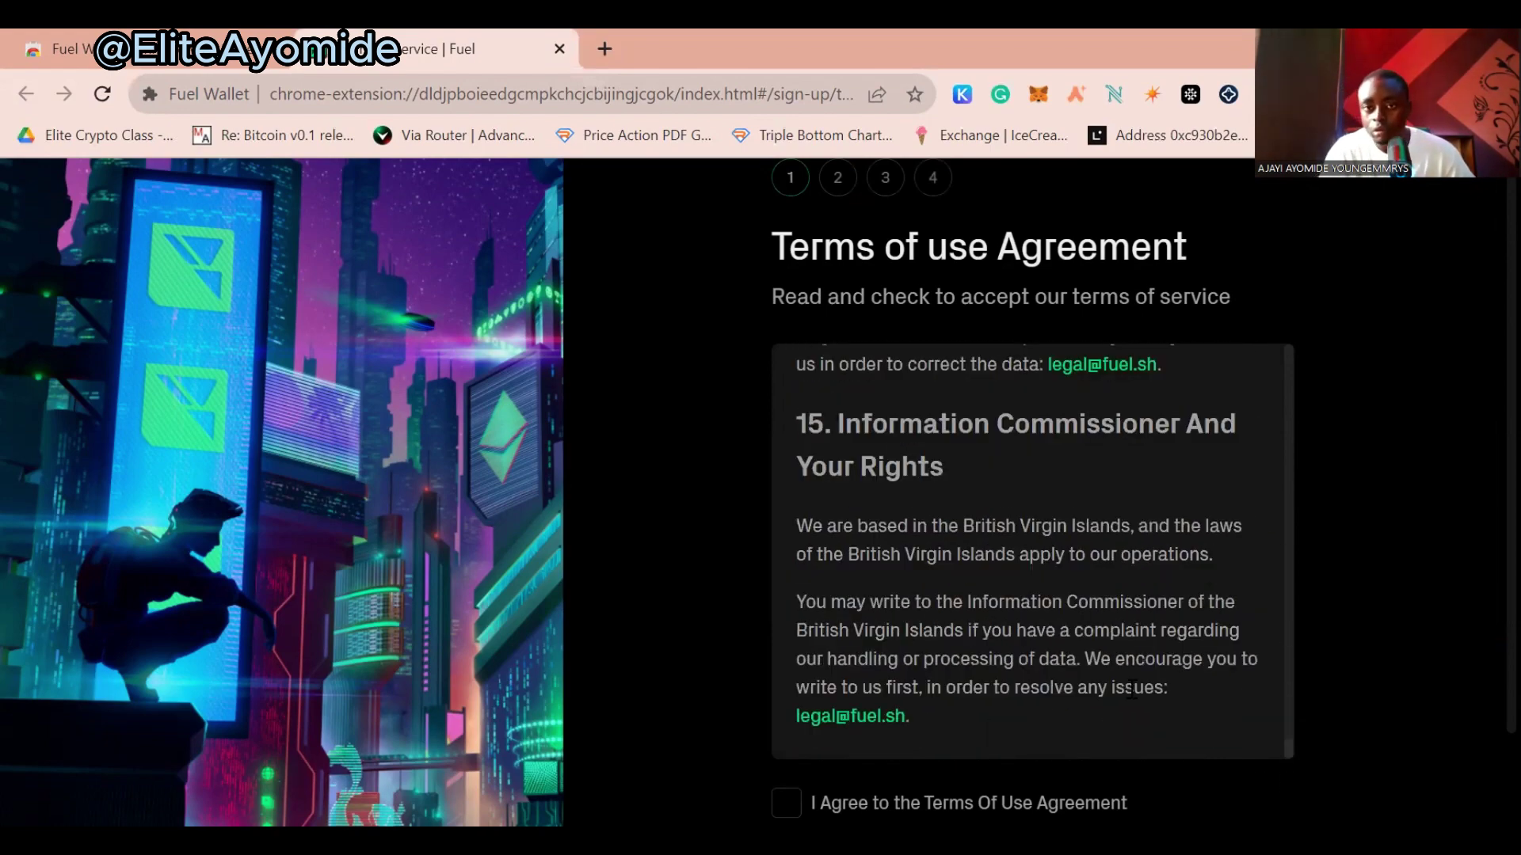
scroll(1058, 649, "down", 2)
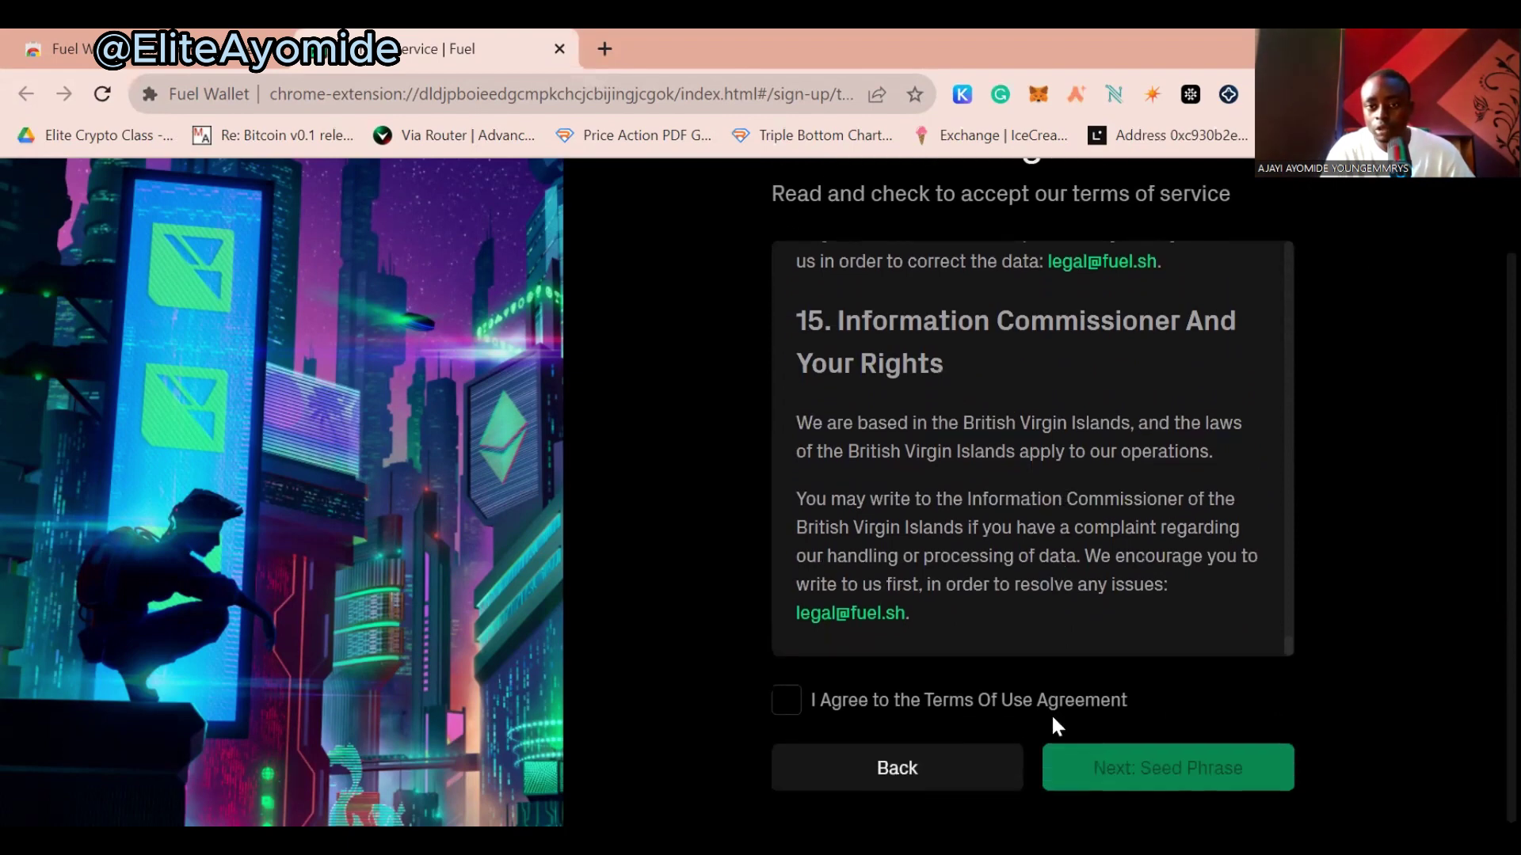
left_click(786, 701)
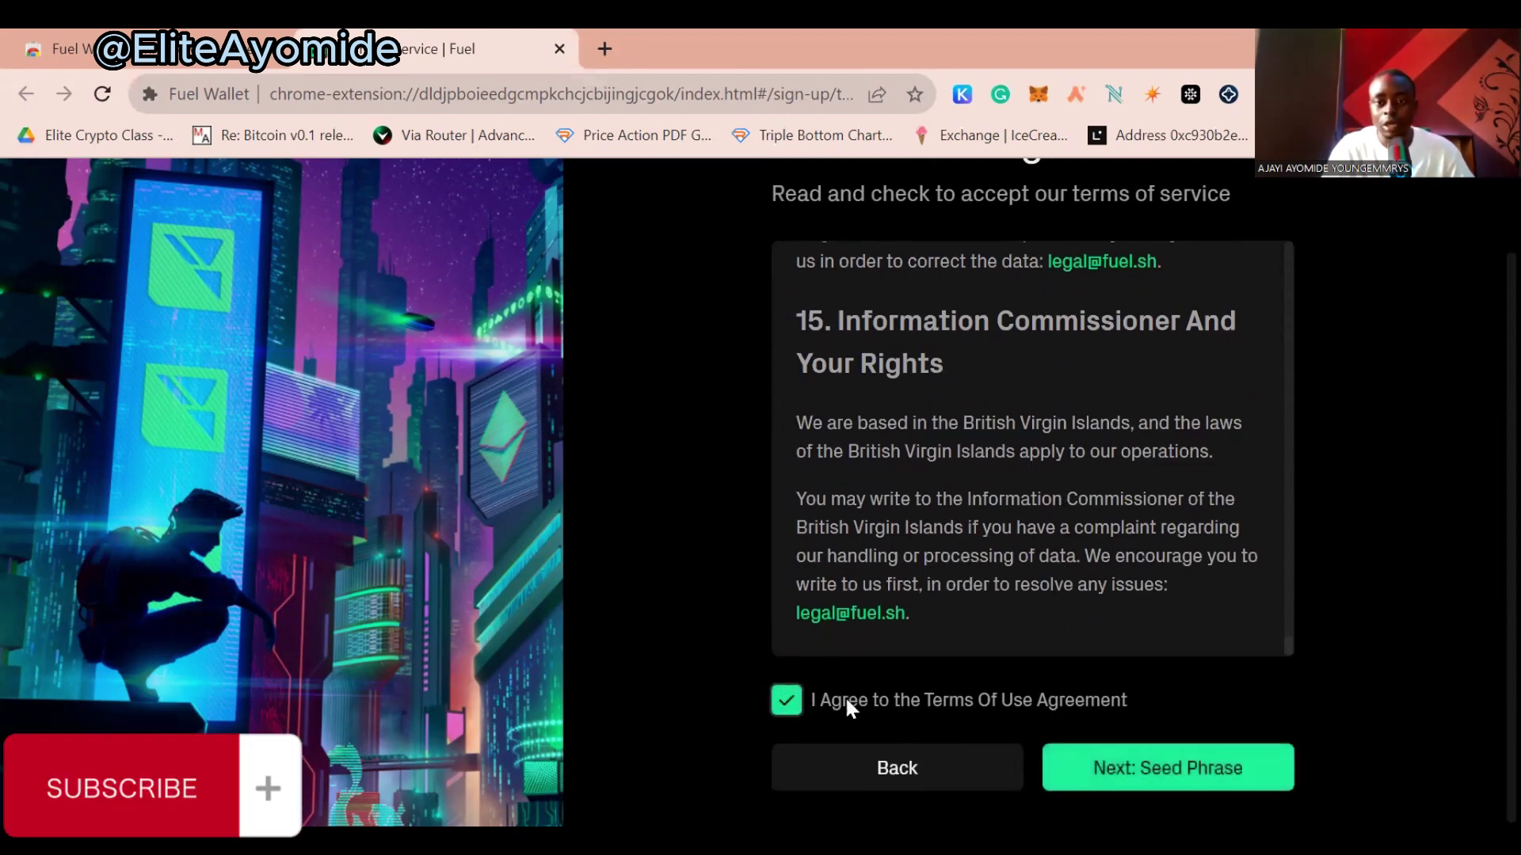
left_click(1249, 762)
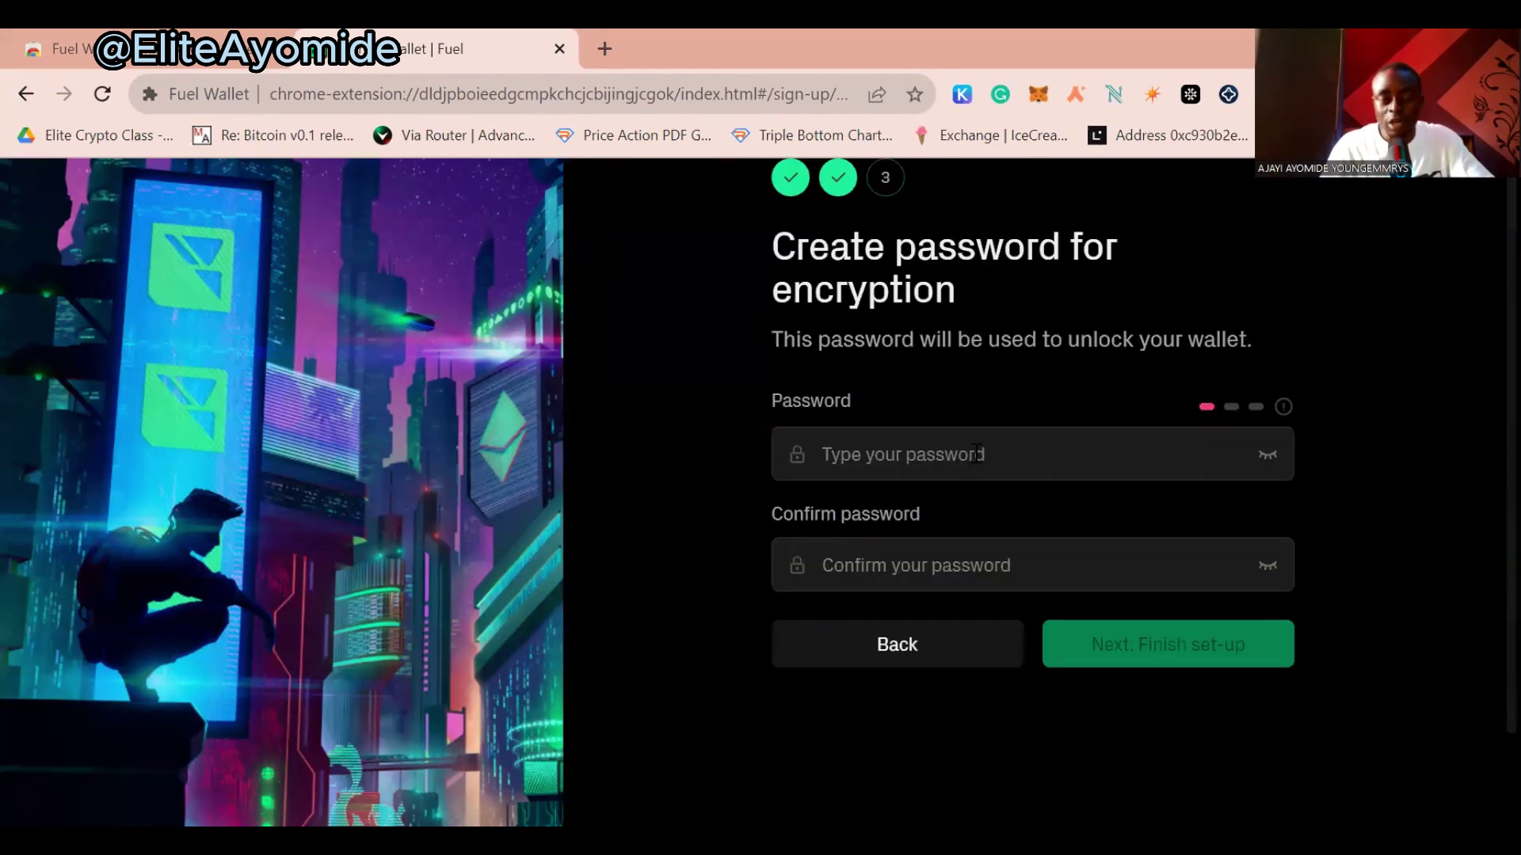
Enter and confirm the wallet's encryption password, and finish the wallet set-up
left_click(977, 453)
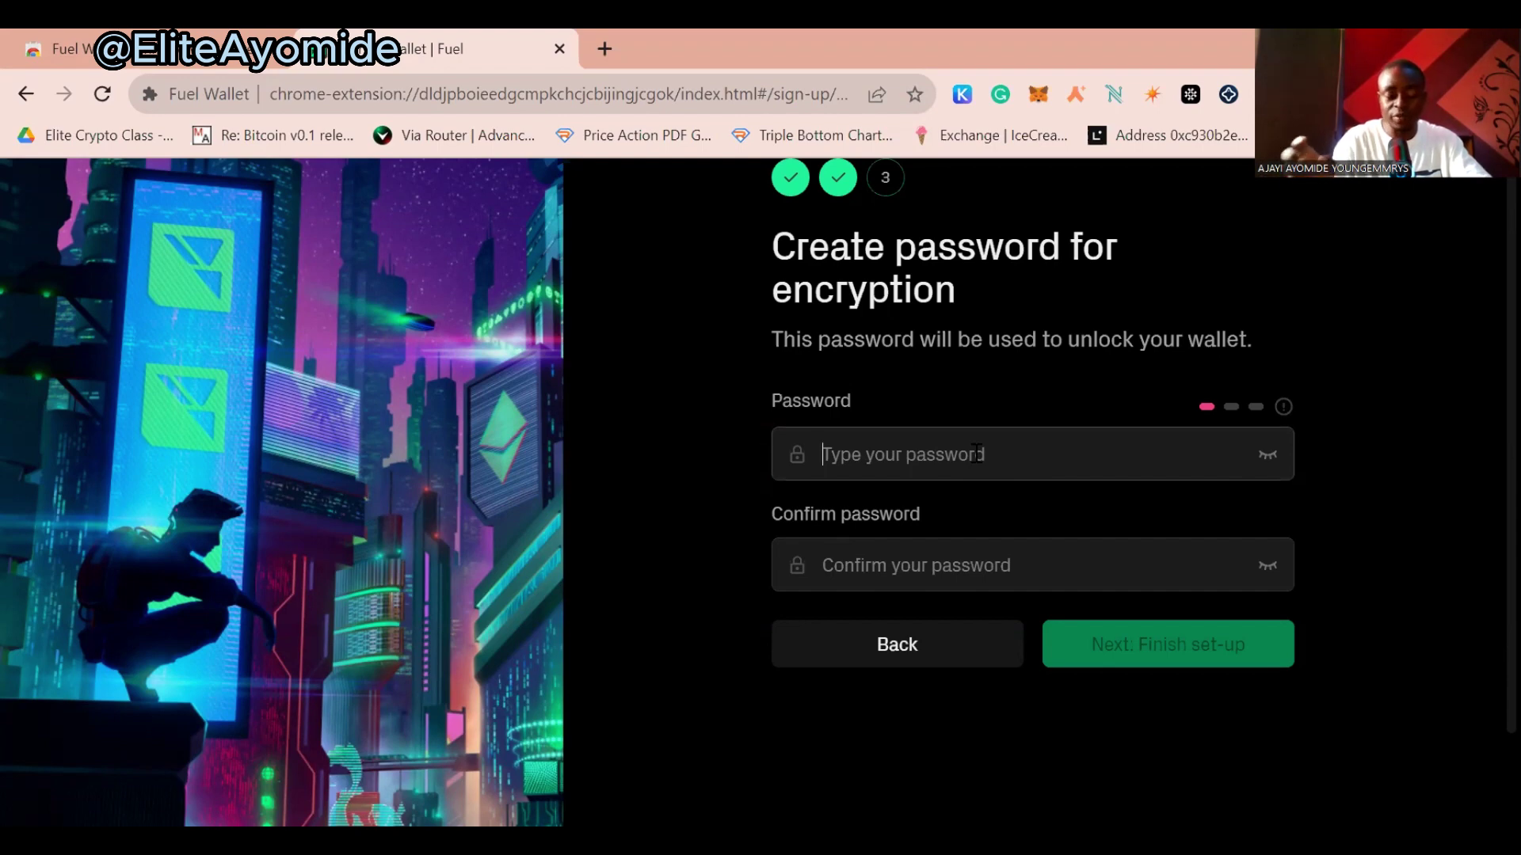
type("•••••••")
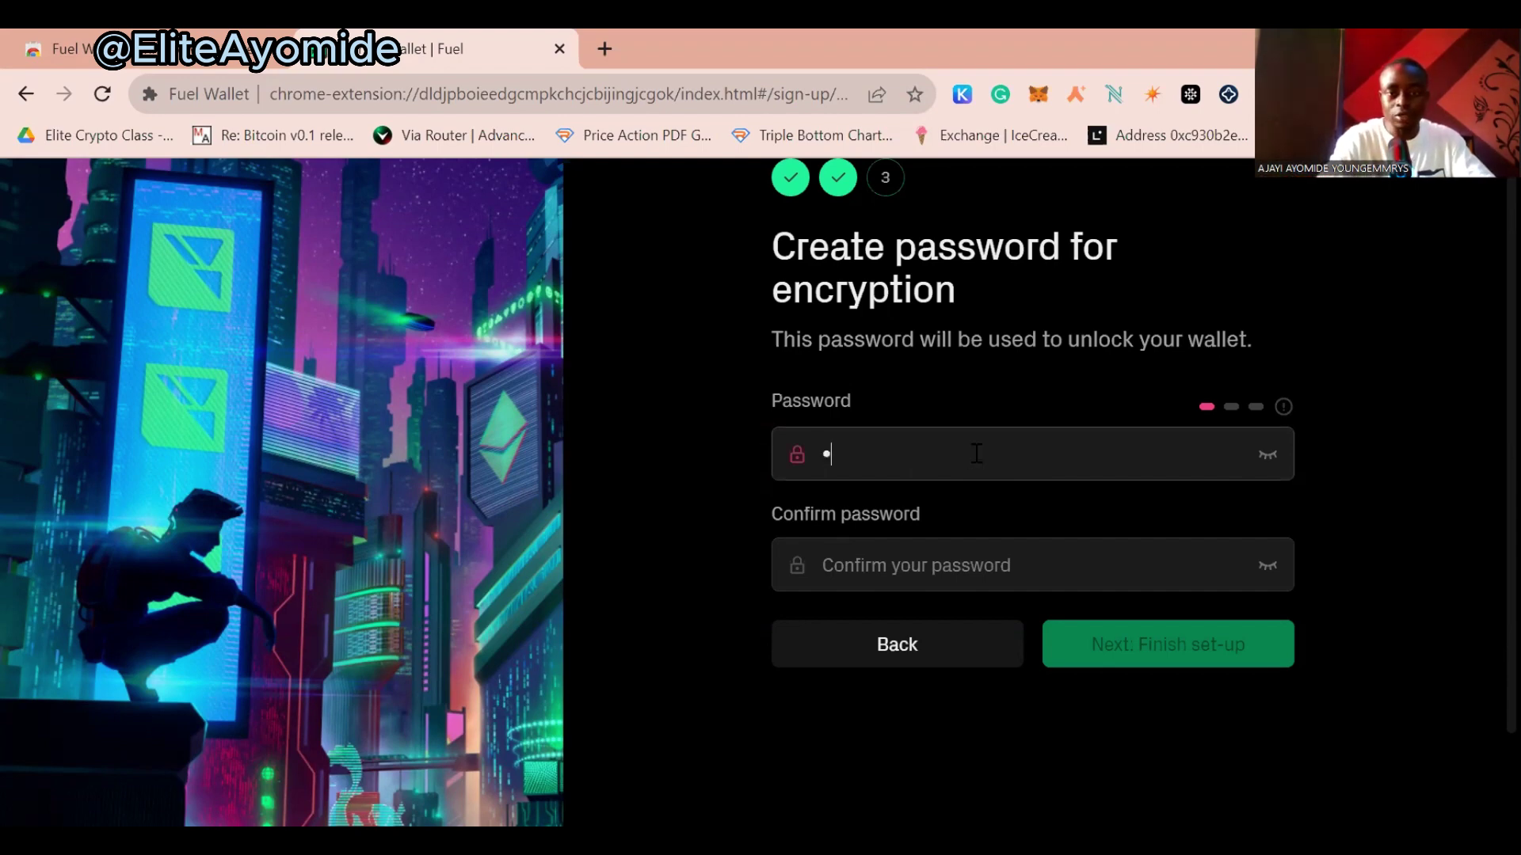
type("•••••")
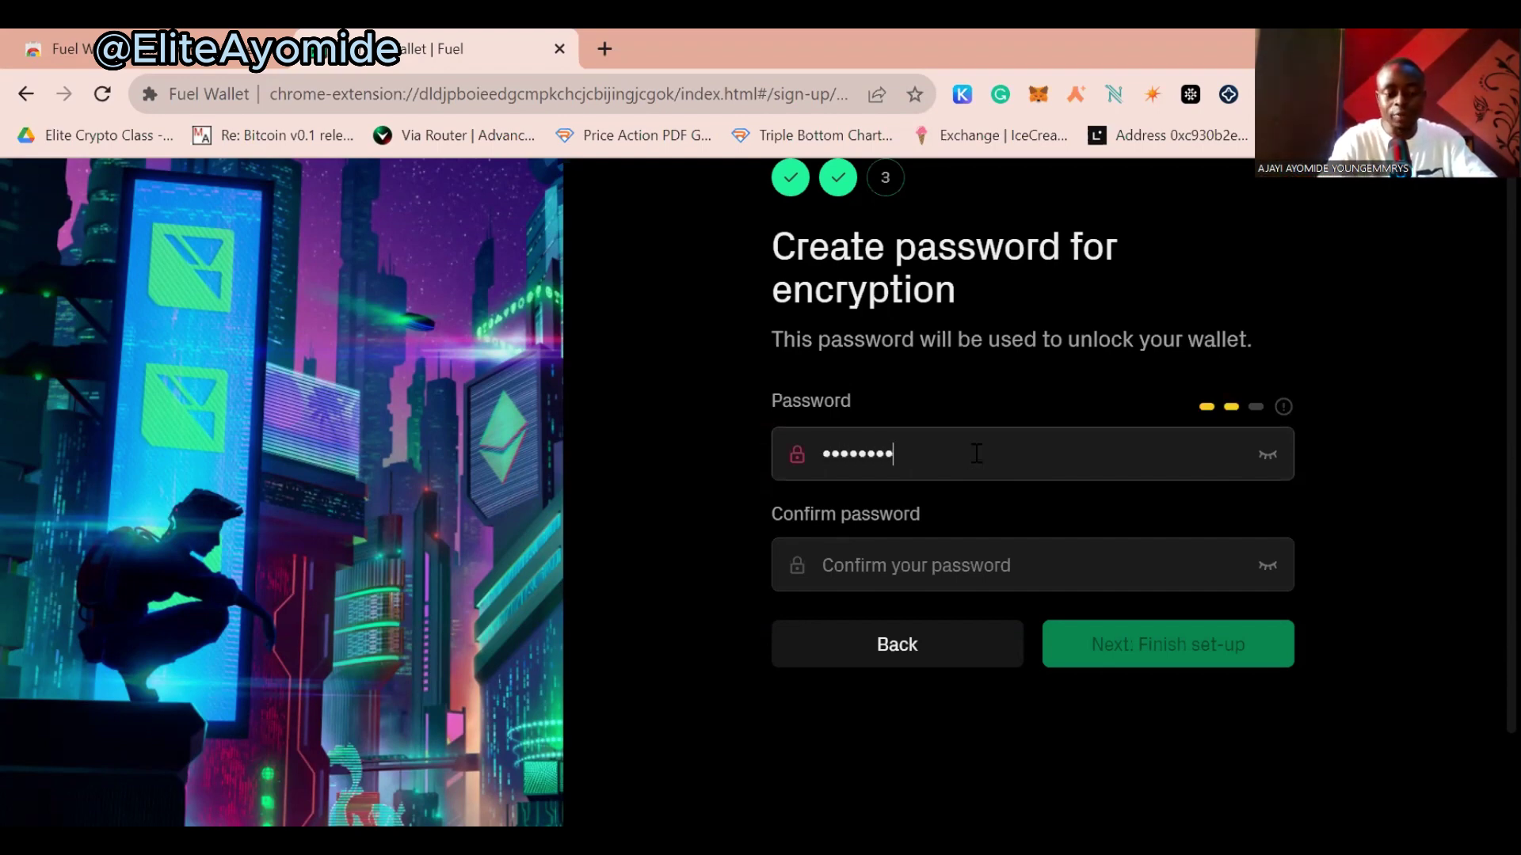
type("•")
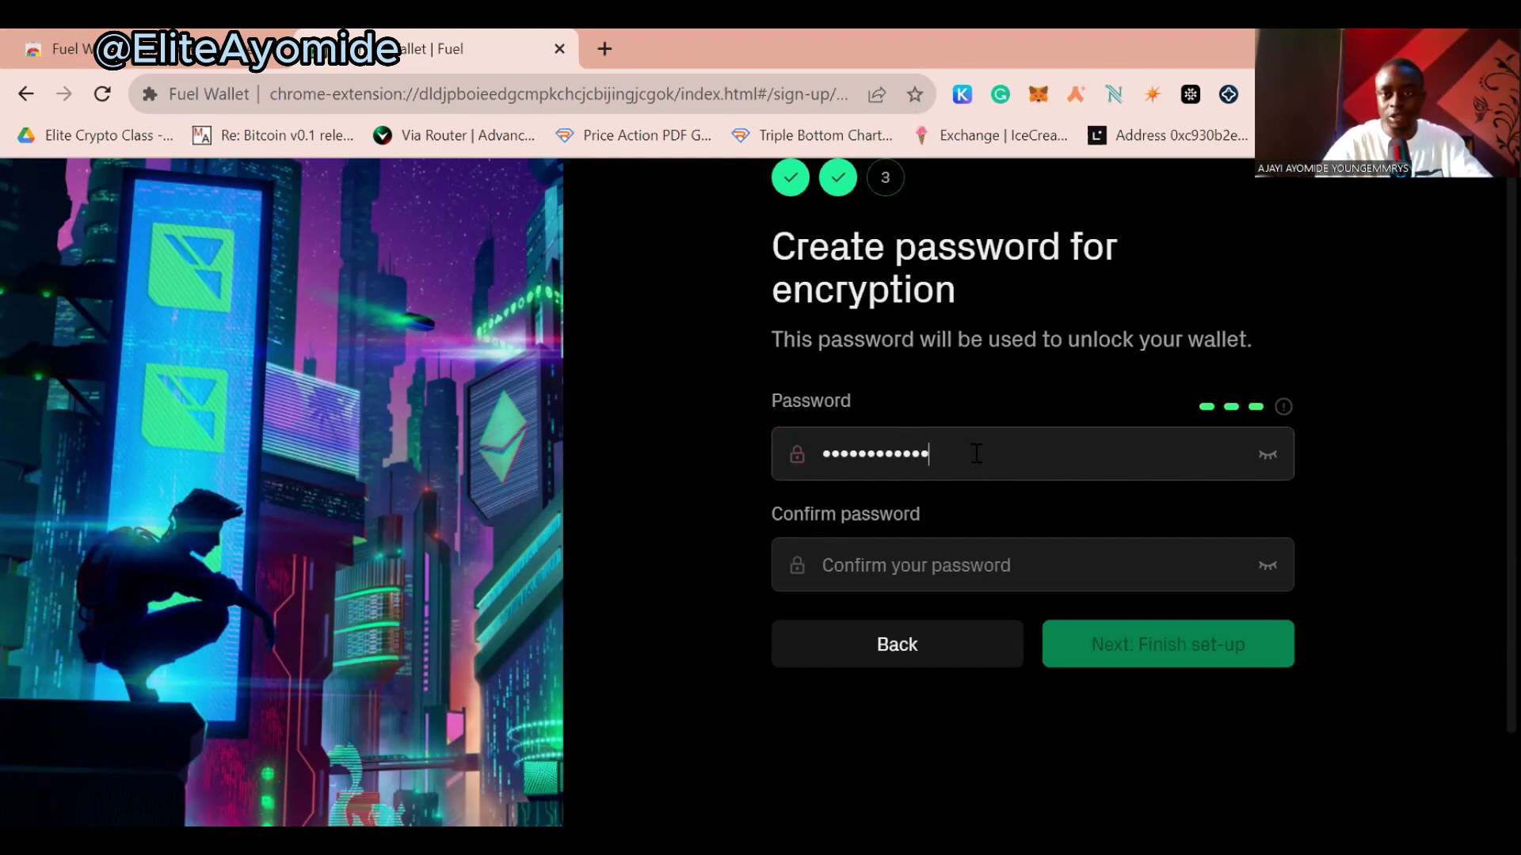
left_click(963, 563)
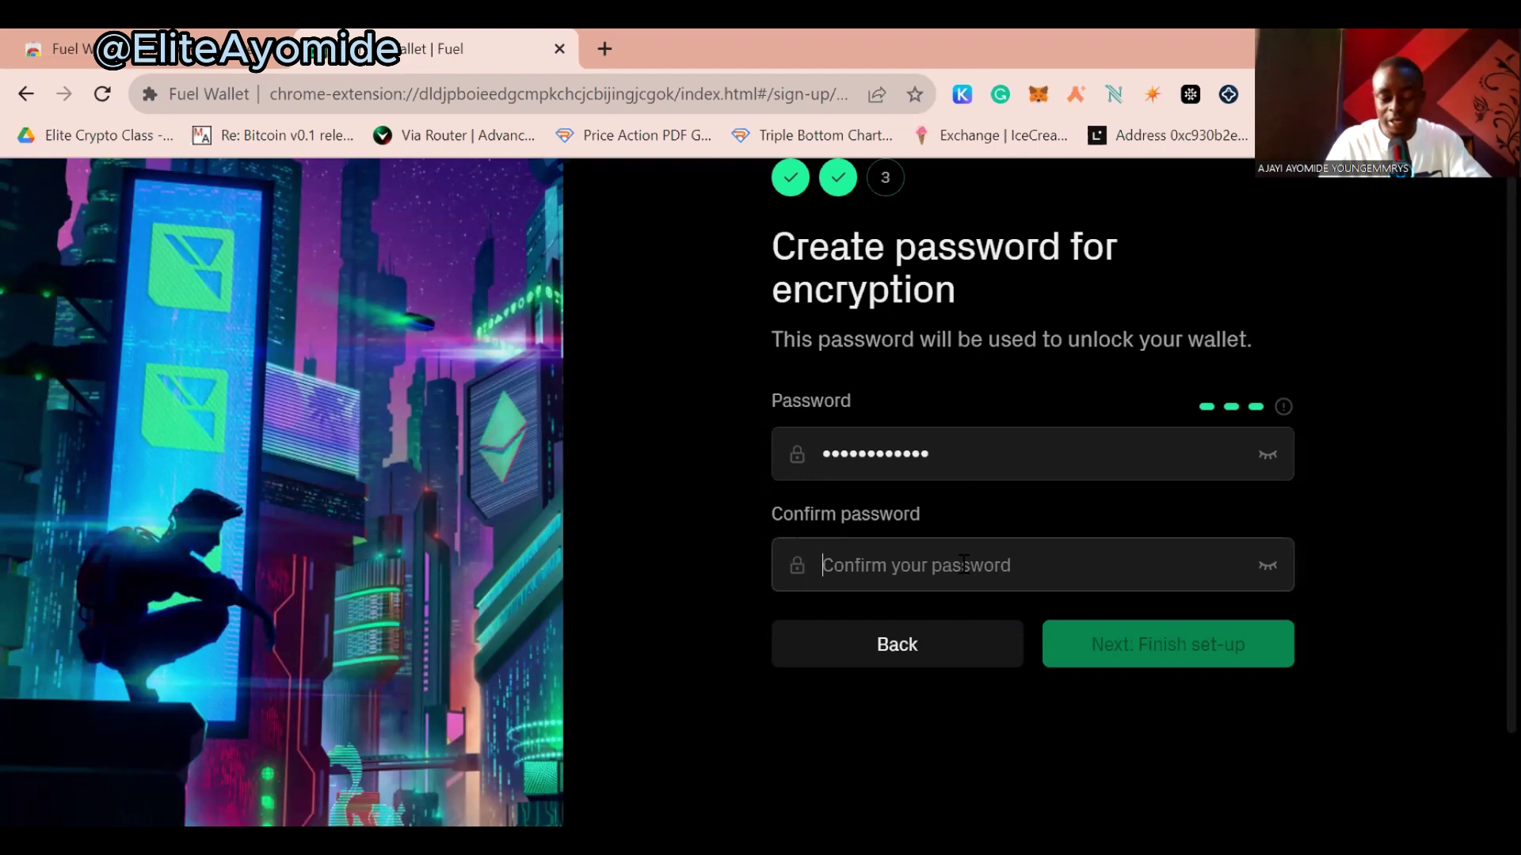
type("•••••••••")
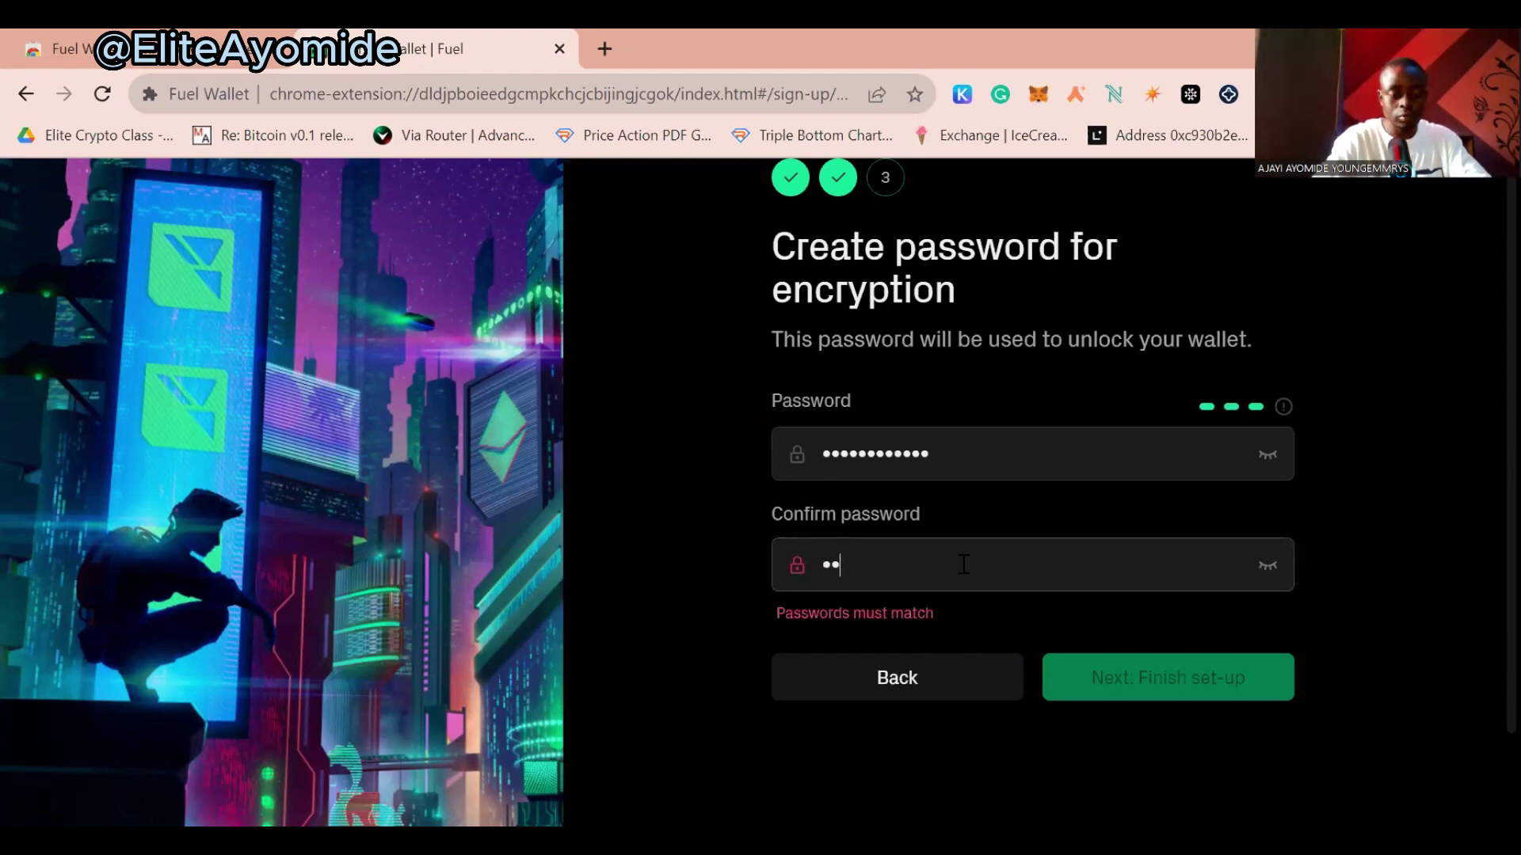
type("••••")
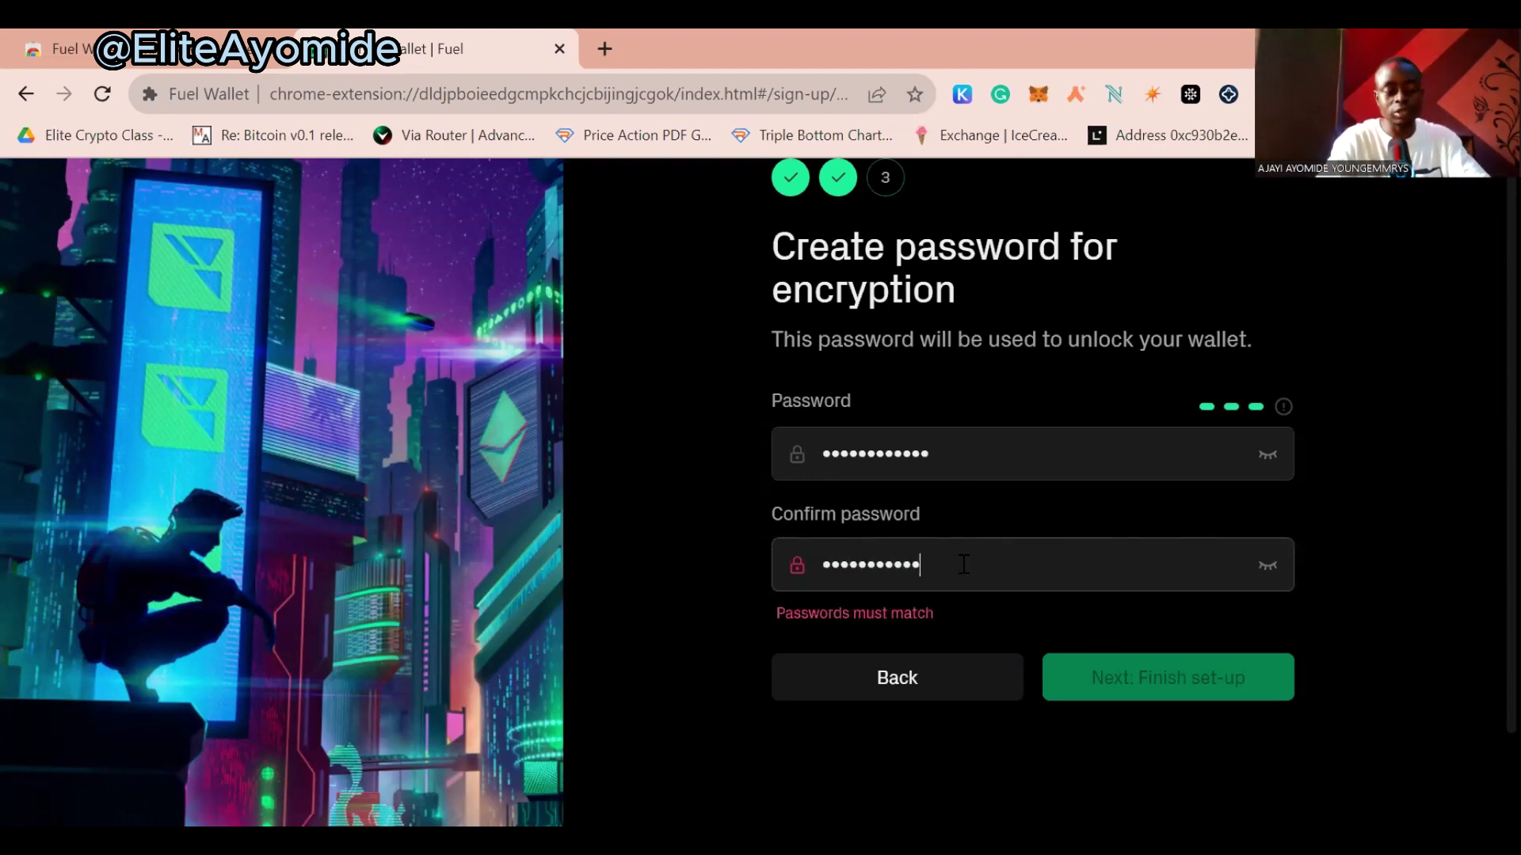
left_click(1132, 630)
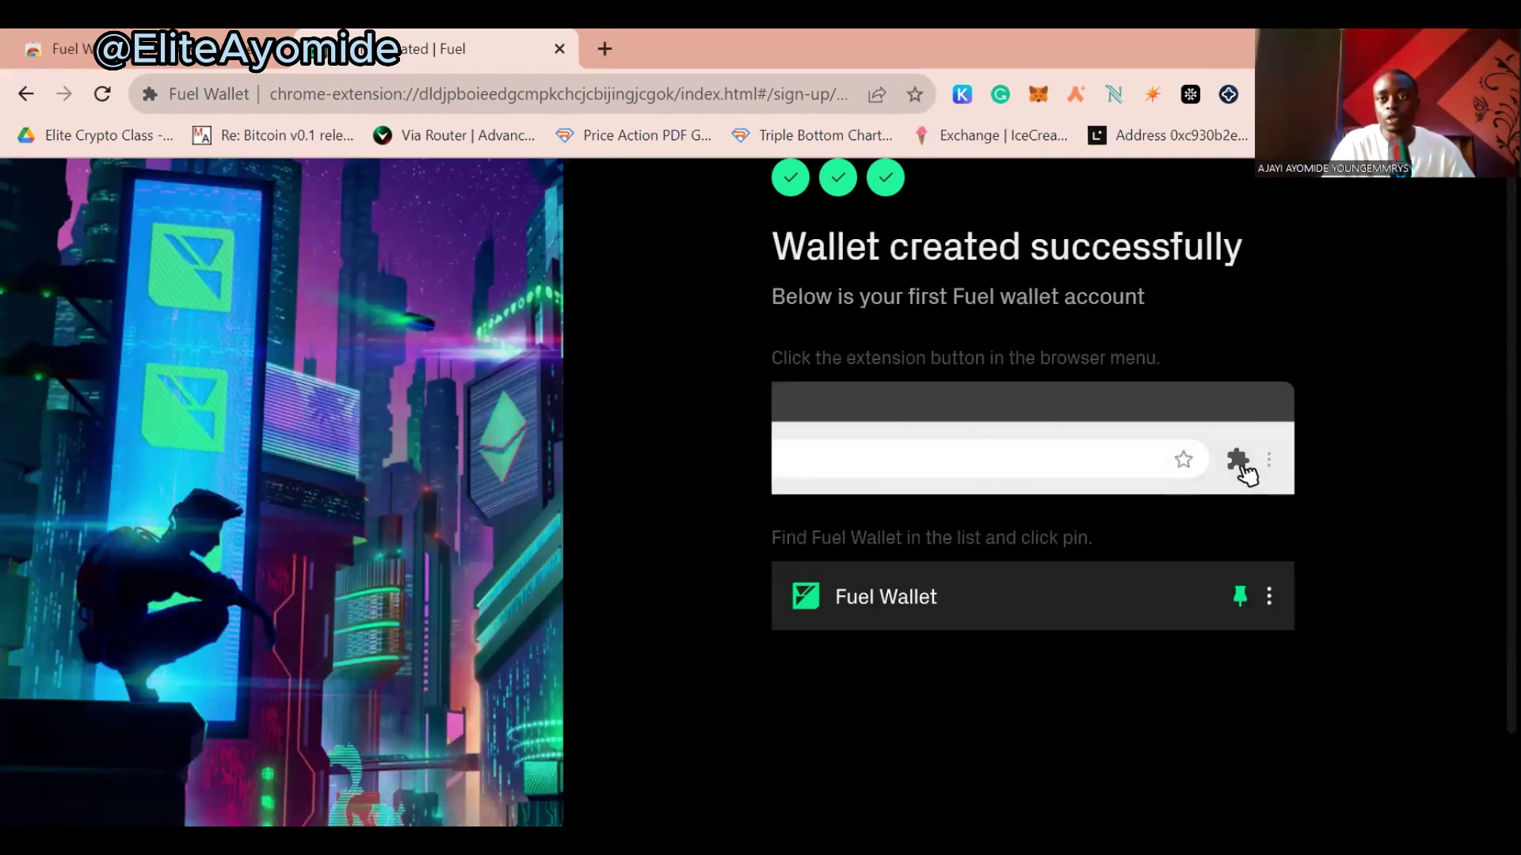
Open the Fuel Wallet extension, show its unknown assets and copy the address of Account 1
left_click(1266, 94)
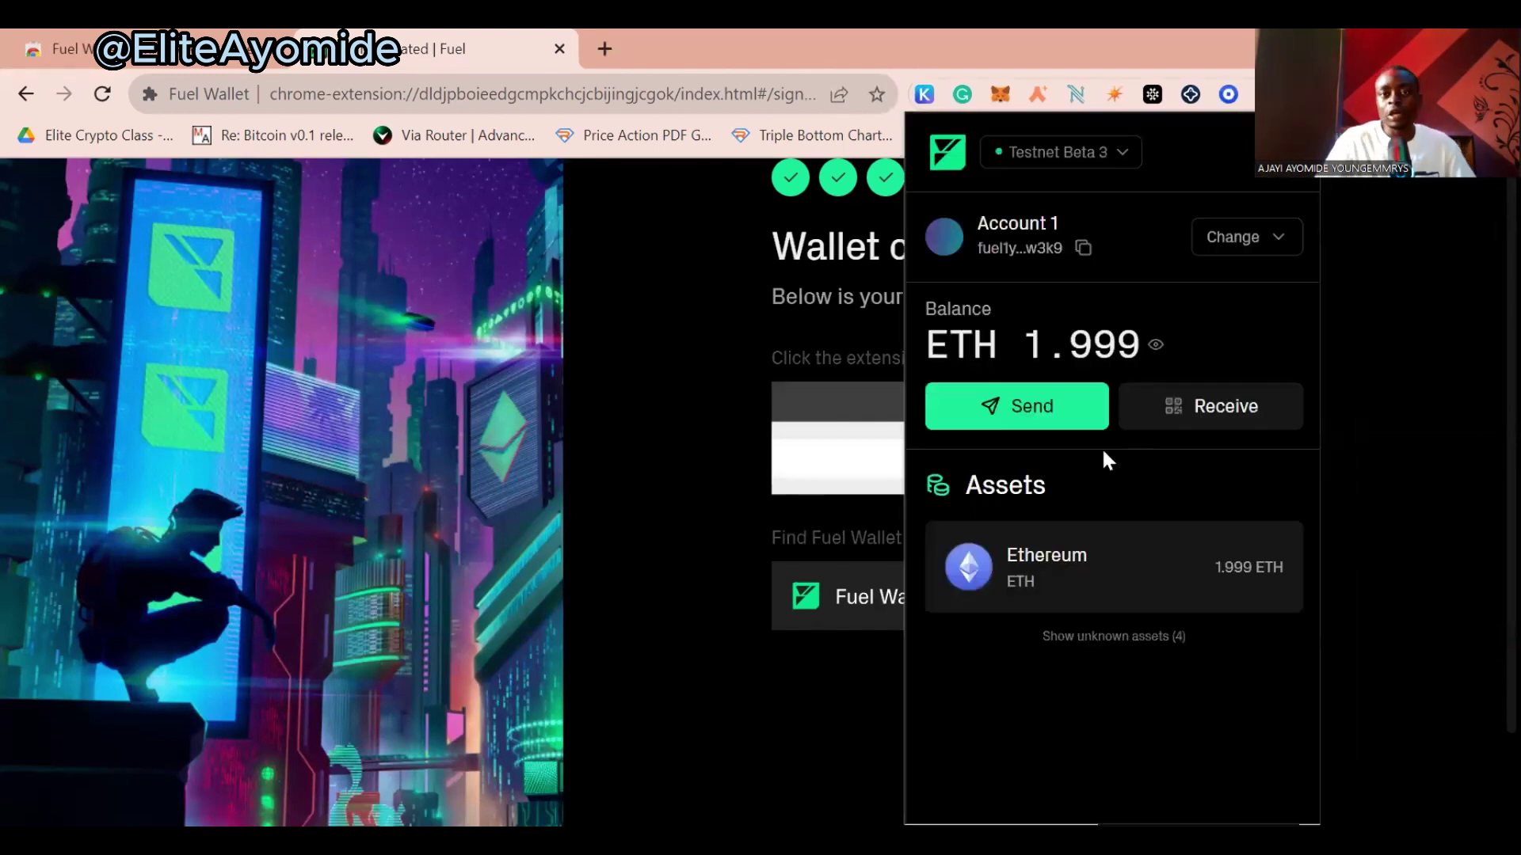
left_click(1133, 637)
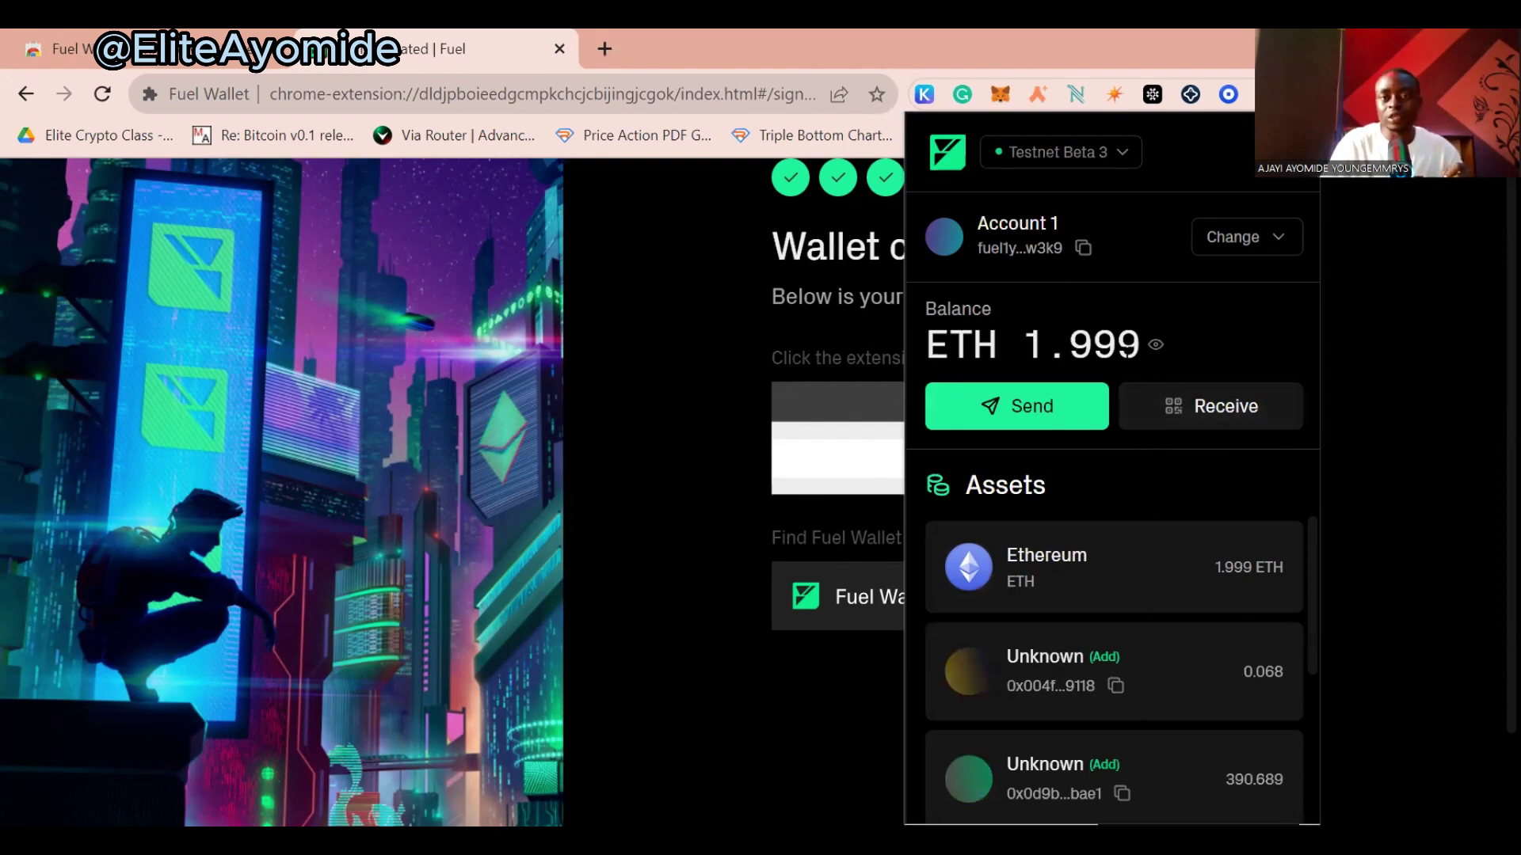
left_click(1082, 249)
Open the bookmarked Fuel Faucet site in a new browser tab
left_click(604, 50)
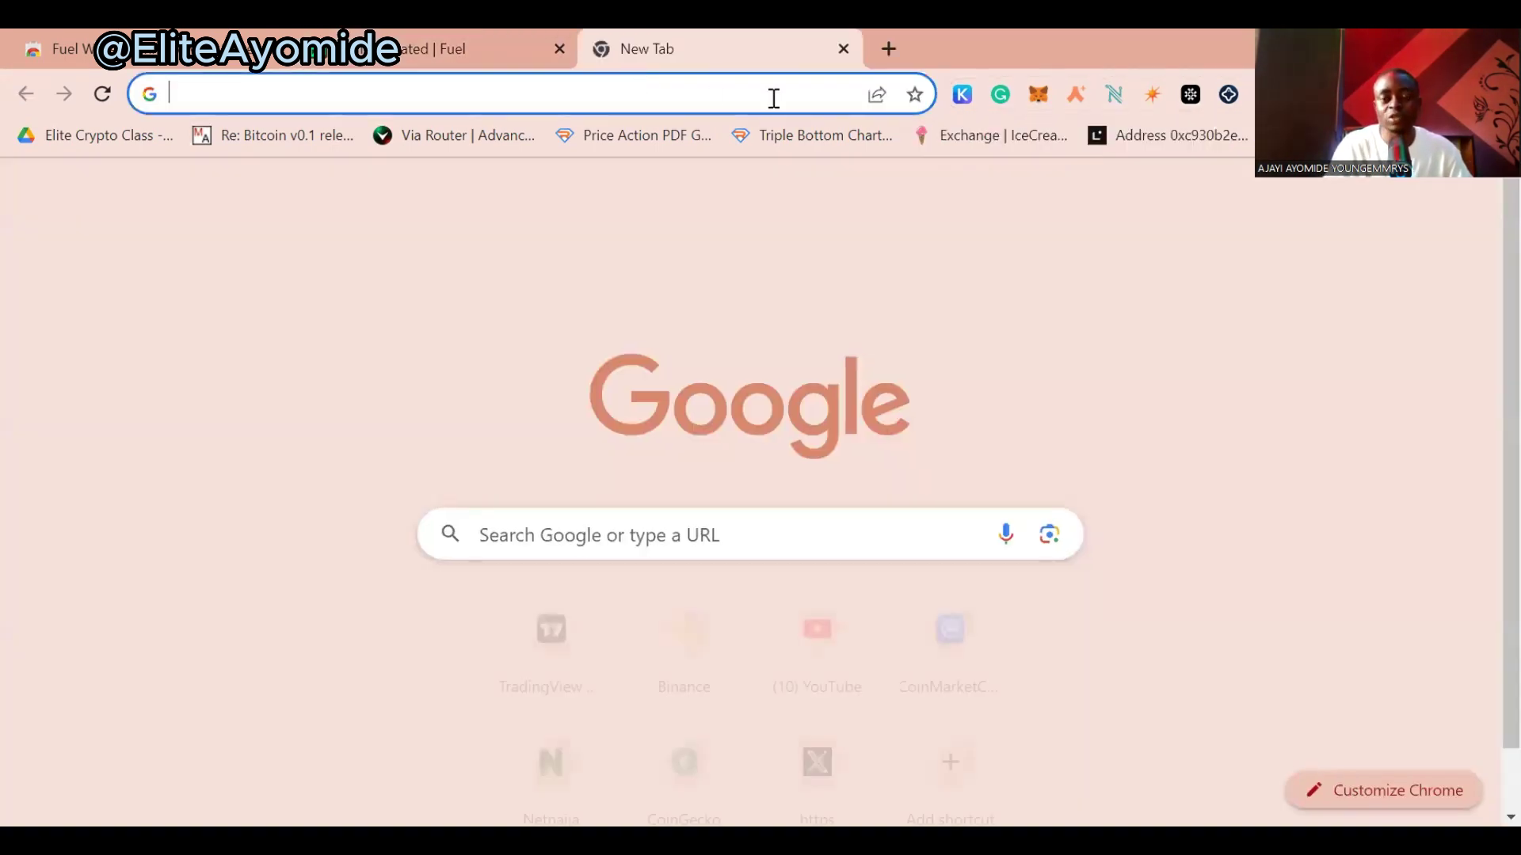
left_click(1268, 135)
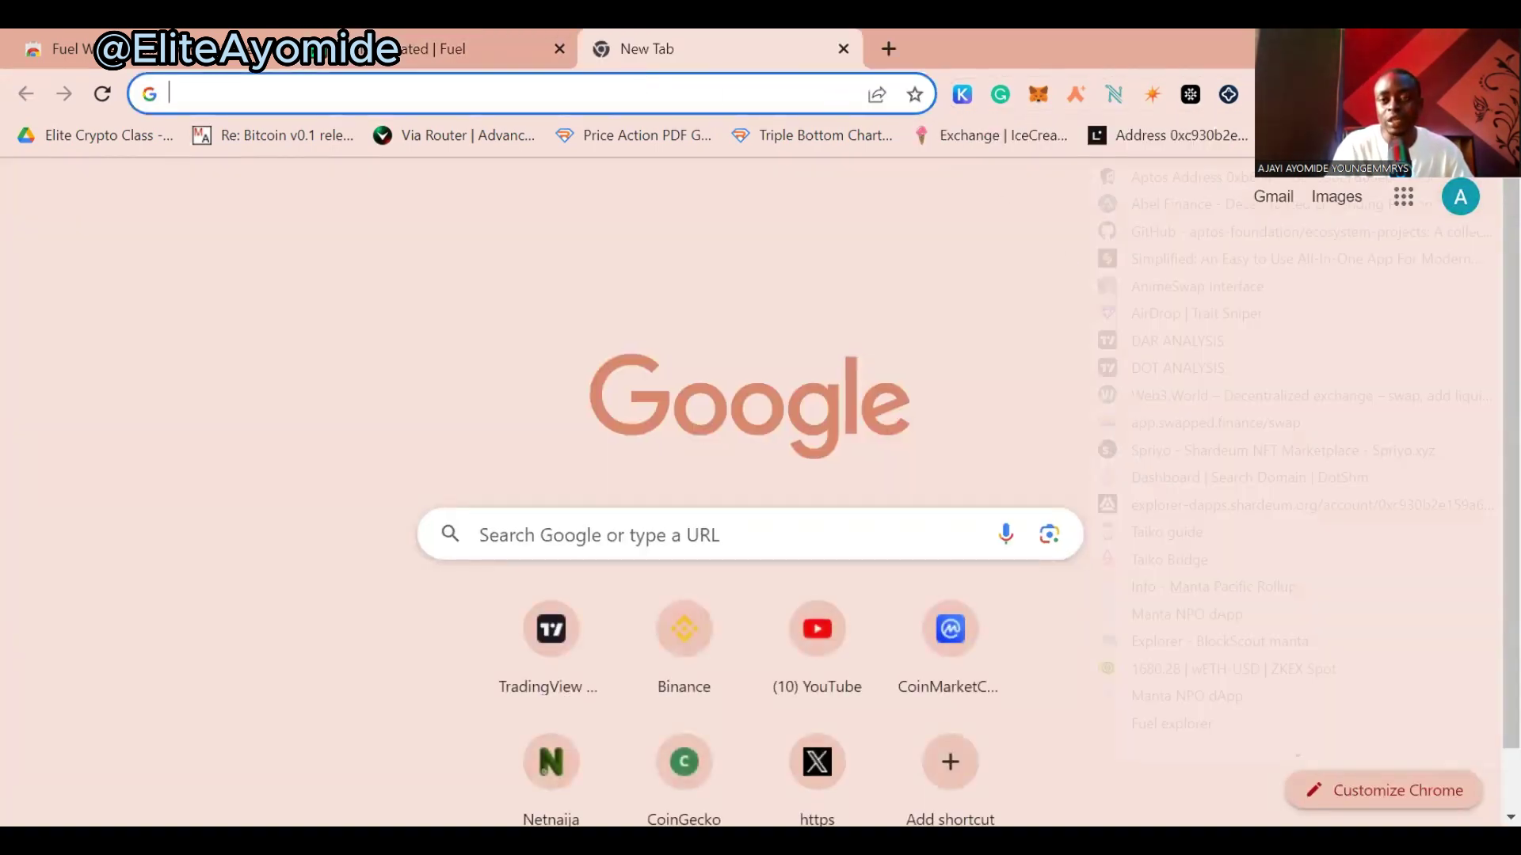
scroll(1286, 630, "down", 4)
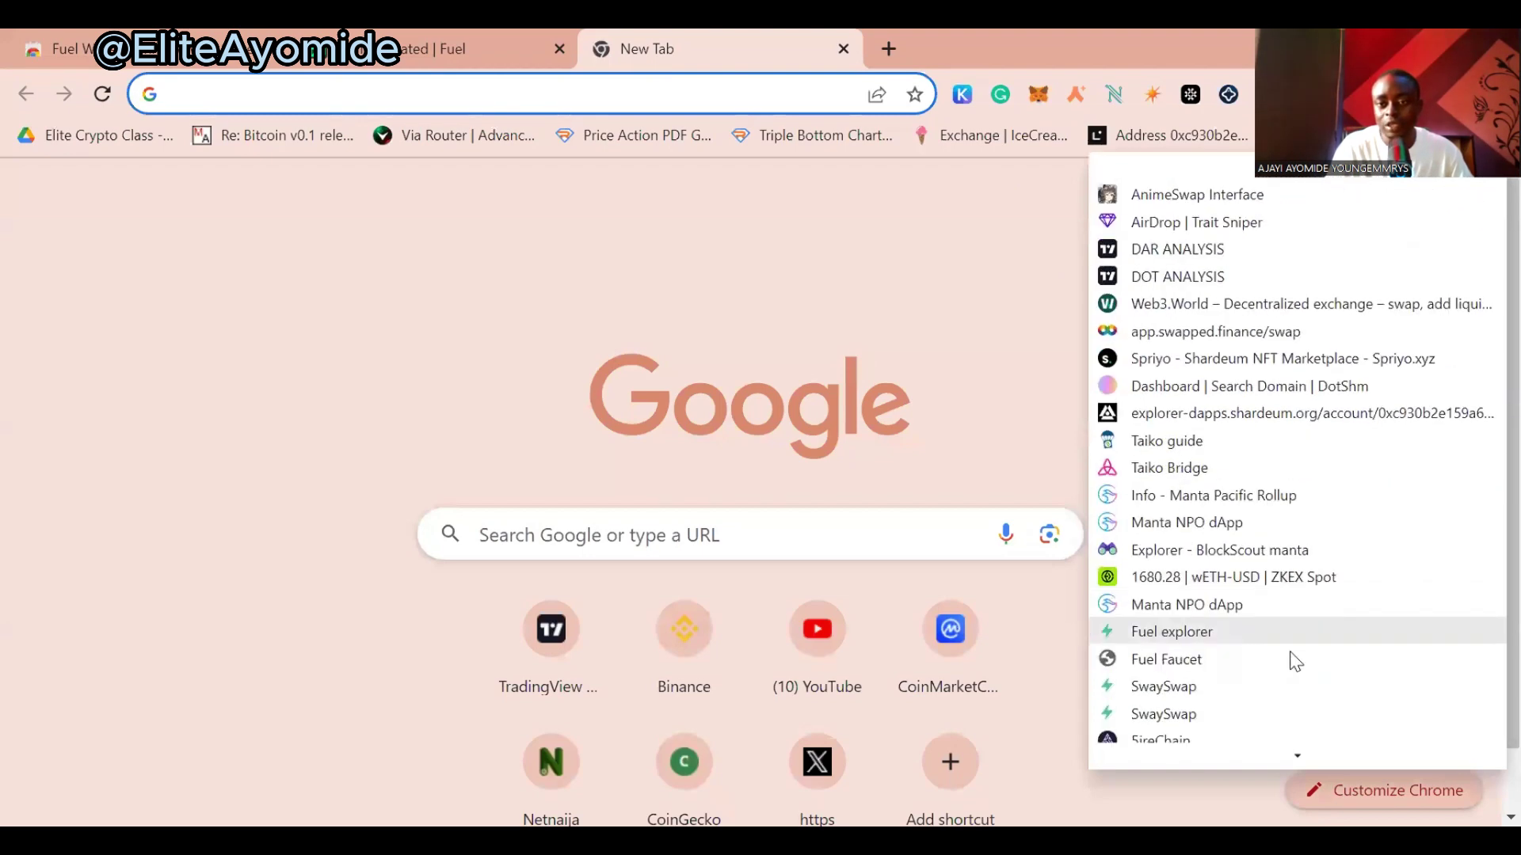
left_click(1266, 564)
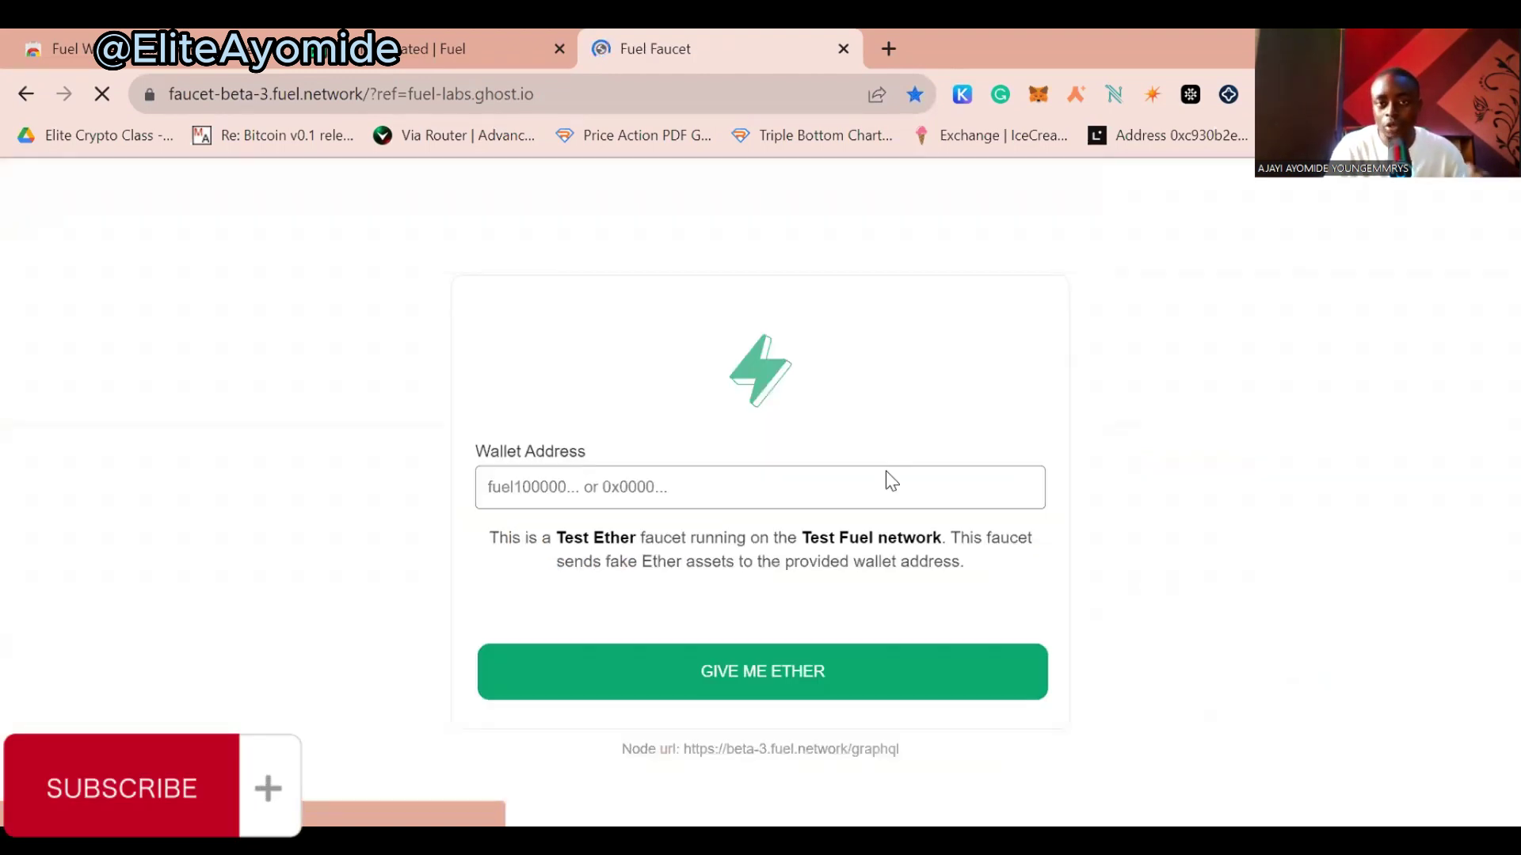
Paste the copied wallet address into the faucet, complete the reCAPTCHA check and request test Ether
left_click(886, 474)
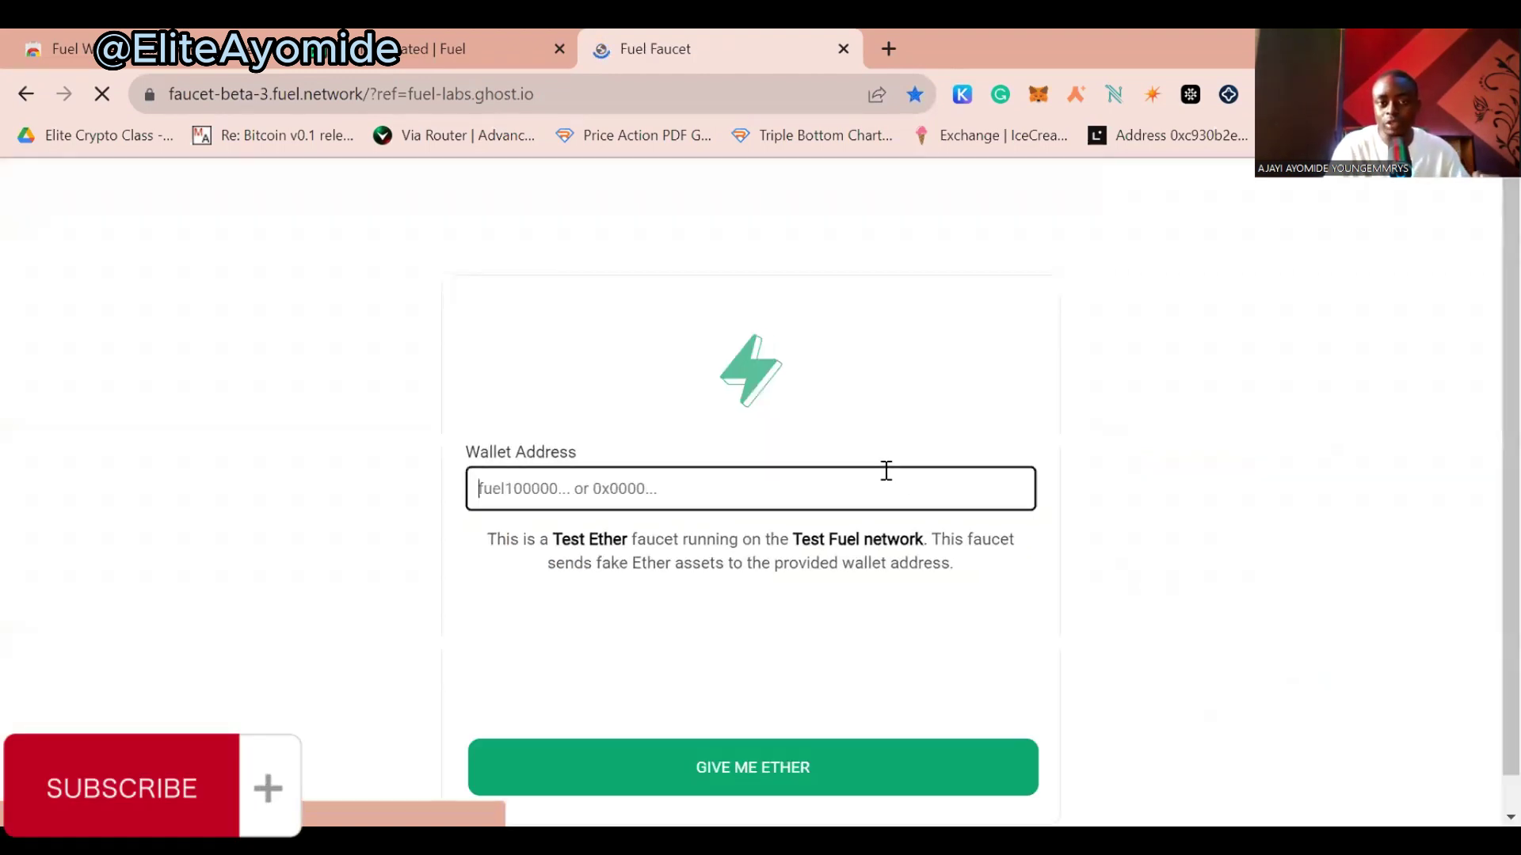
right_click(776, 477)
left_click(843, 293)
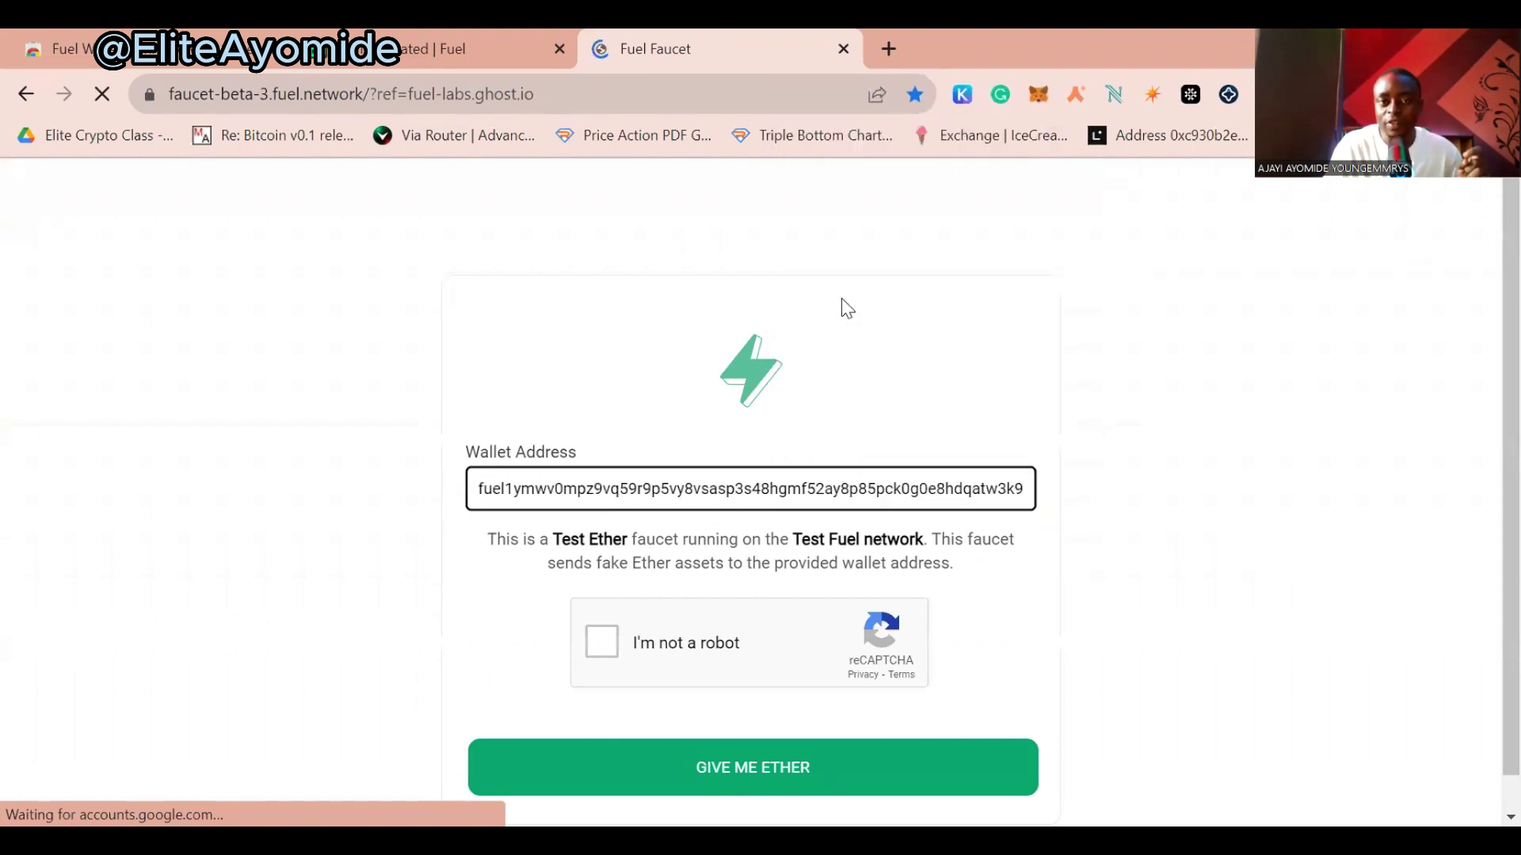
left_click(599, 643)
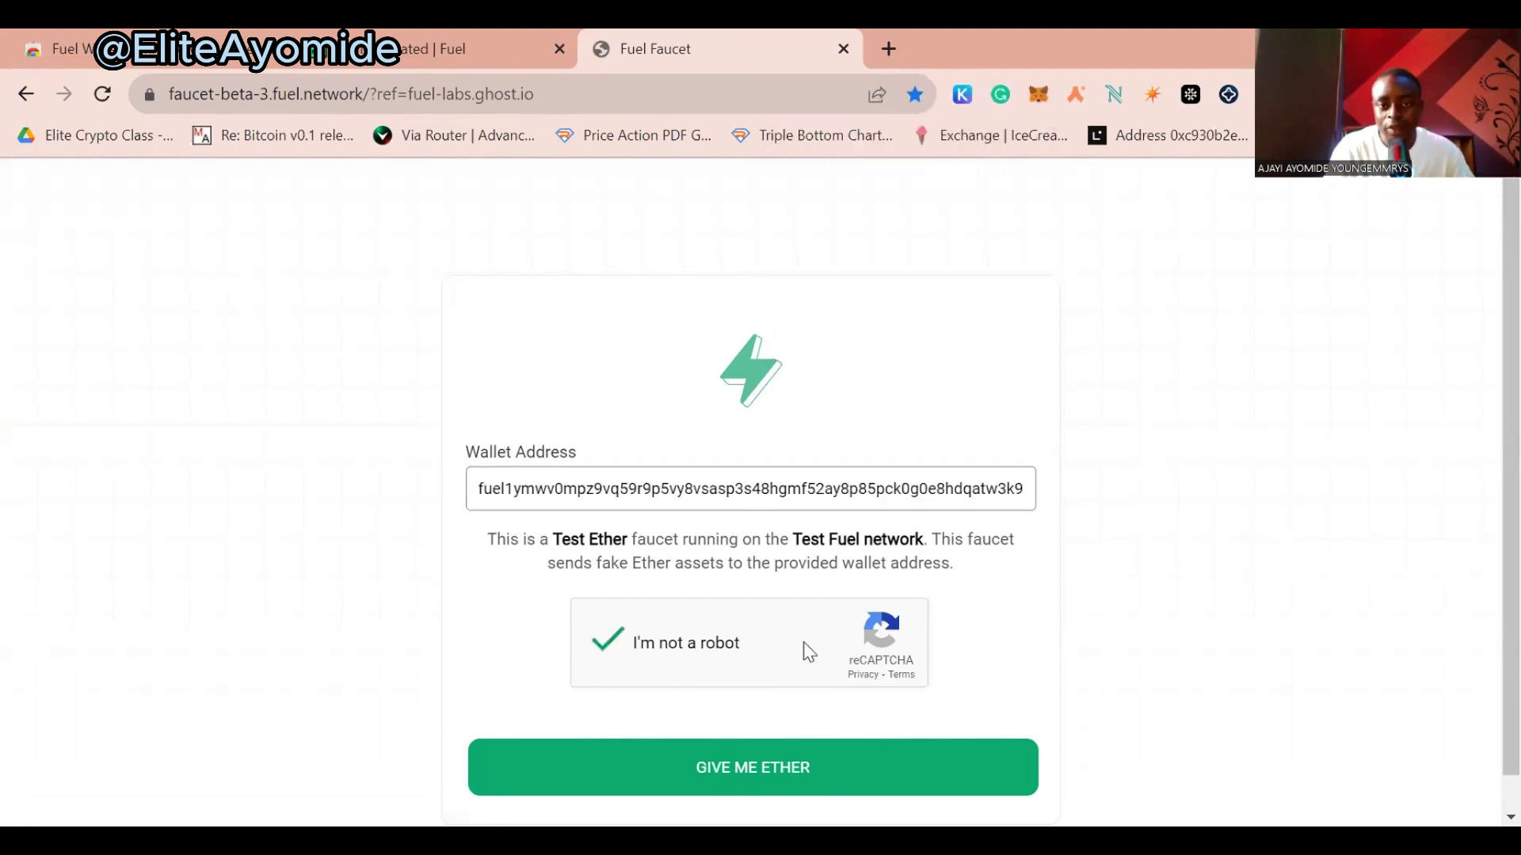
left_click(806, 722)
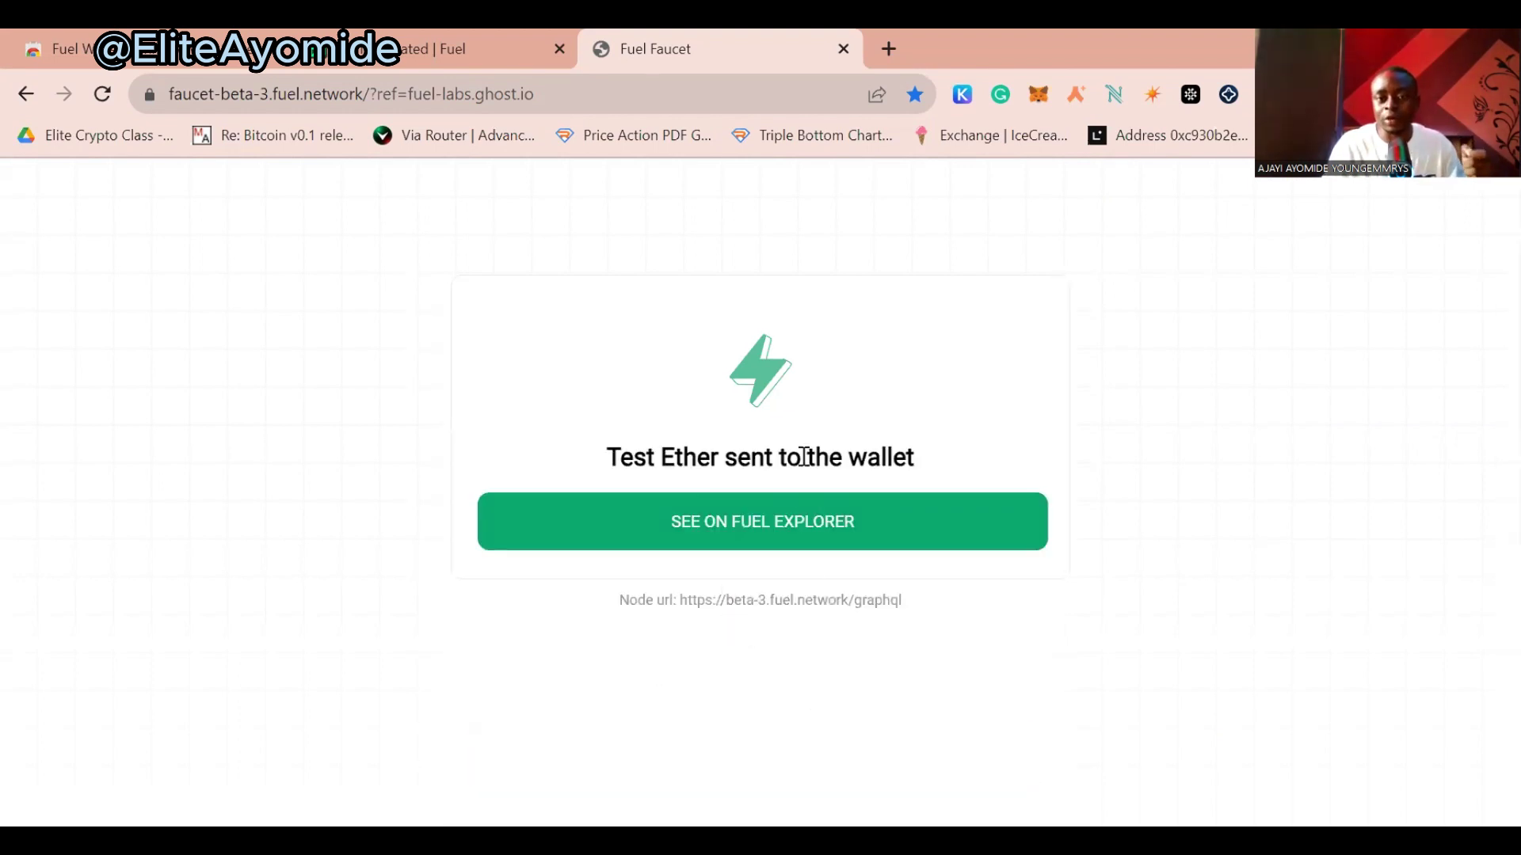
View the funded address on Fuel Explorer and look through its balances and transactions
left_click(713, 542)
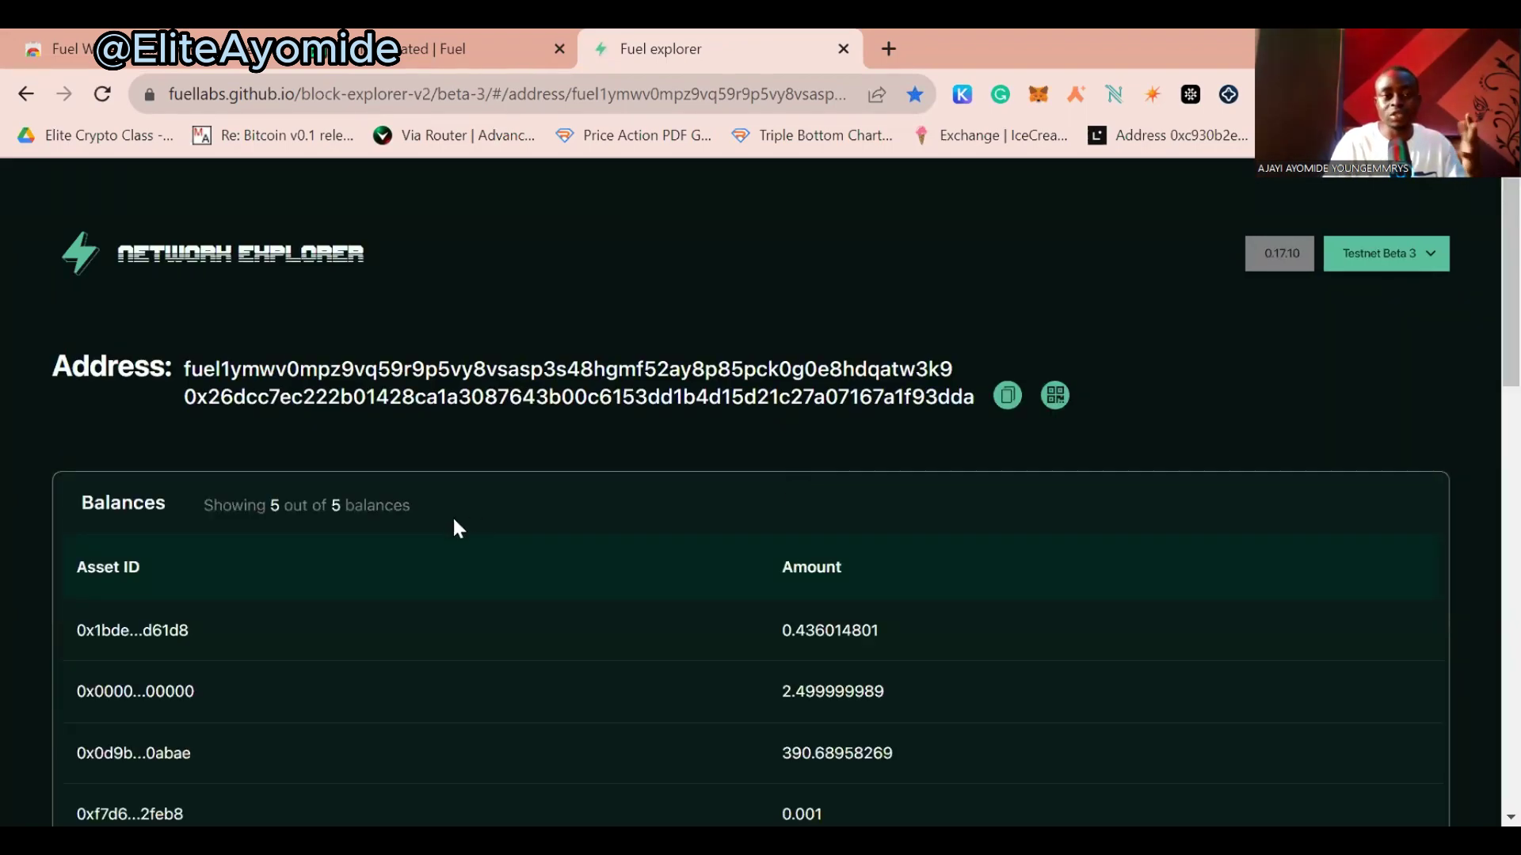
scroll(475, 519, "down", 9)
scroll(546, 505, "up", 6)
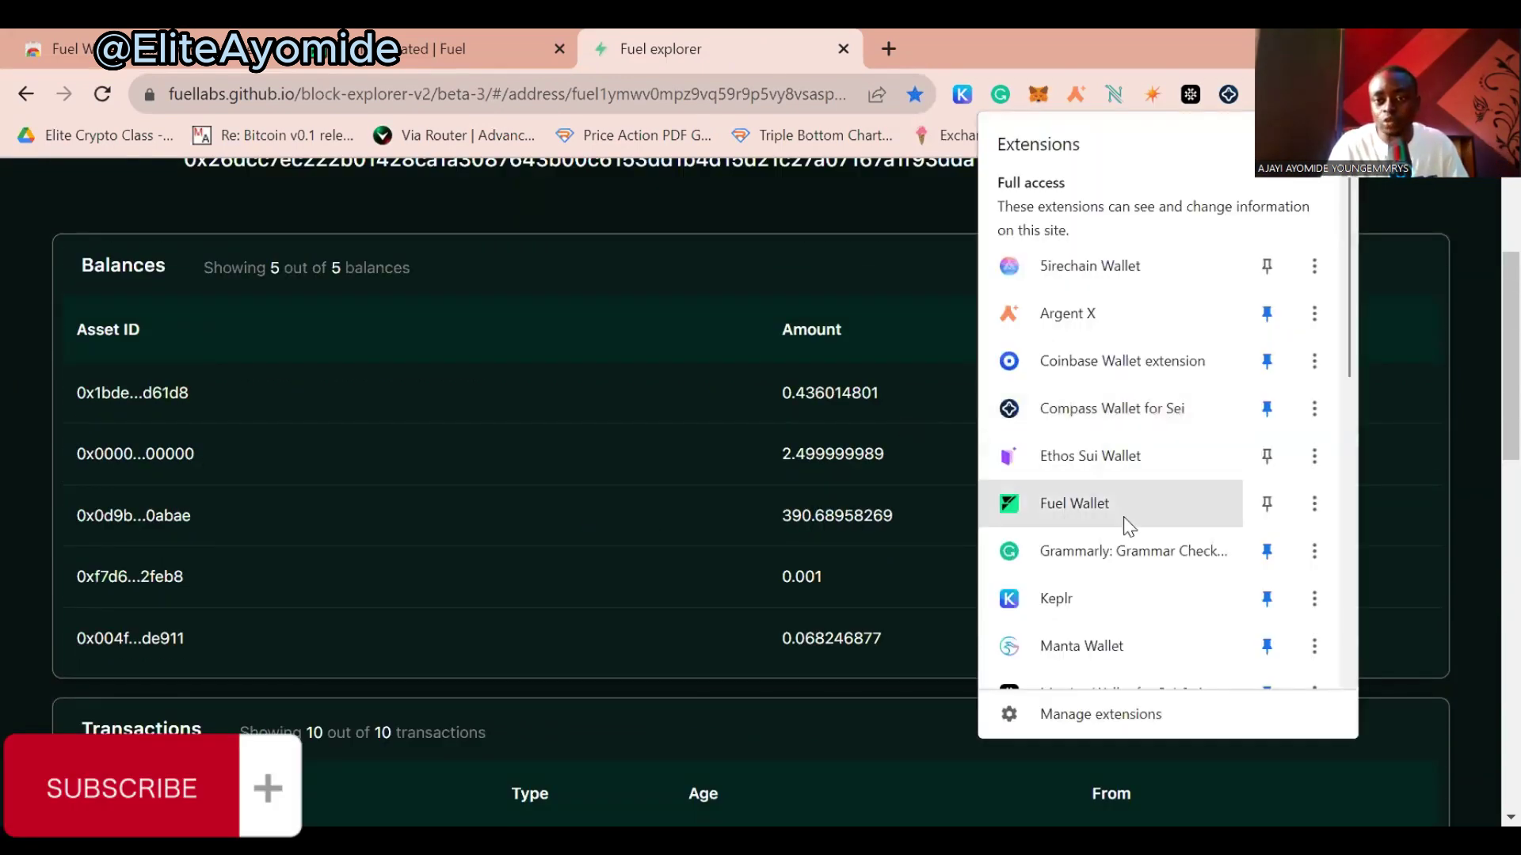
Check Account 1's balance in the Fuel Wallet extension, including its unknown assets, and close the wallet
left_click(1123, 516)
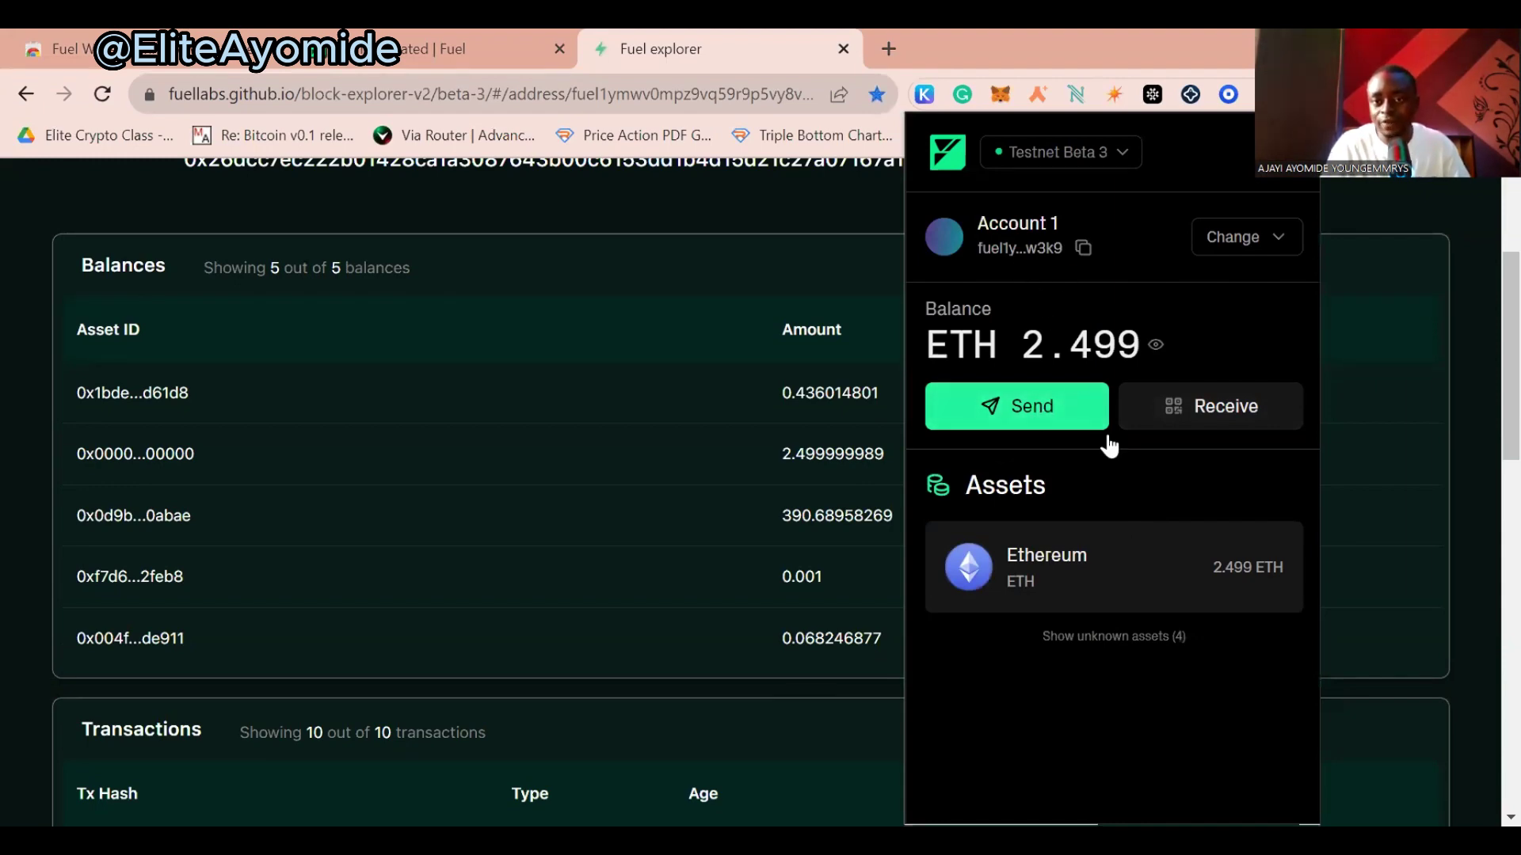
left_click(1135, 638)
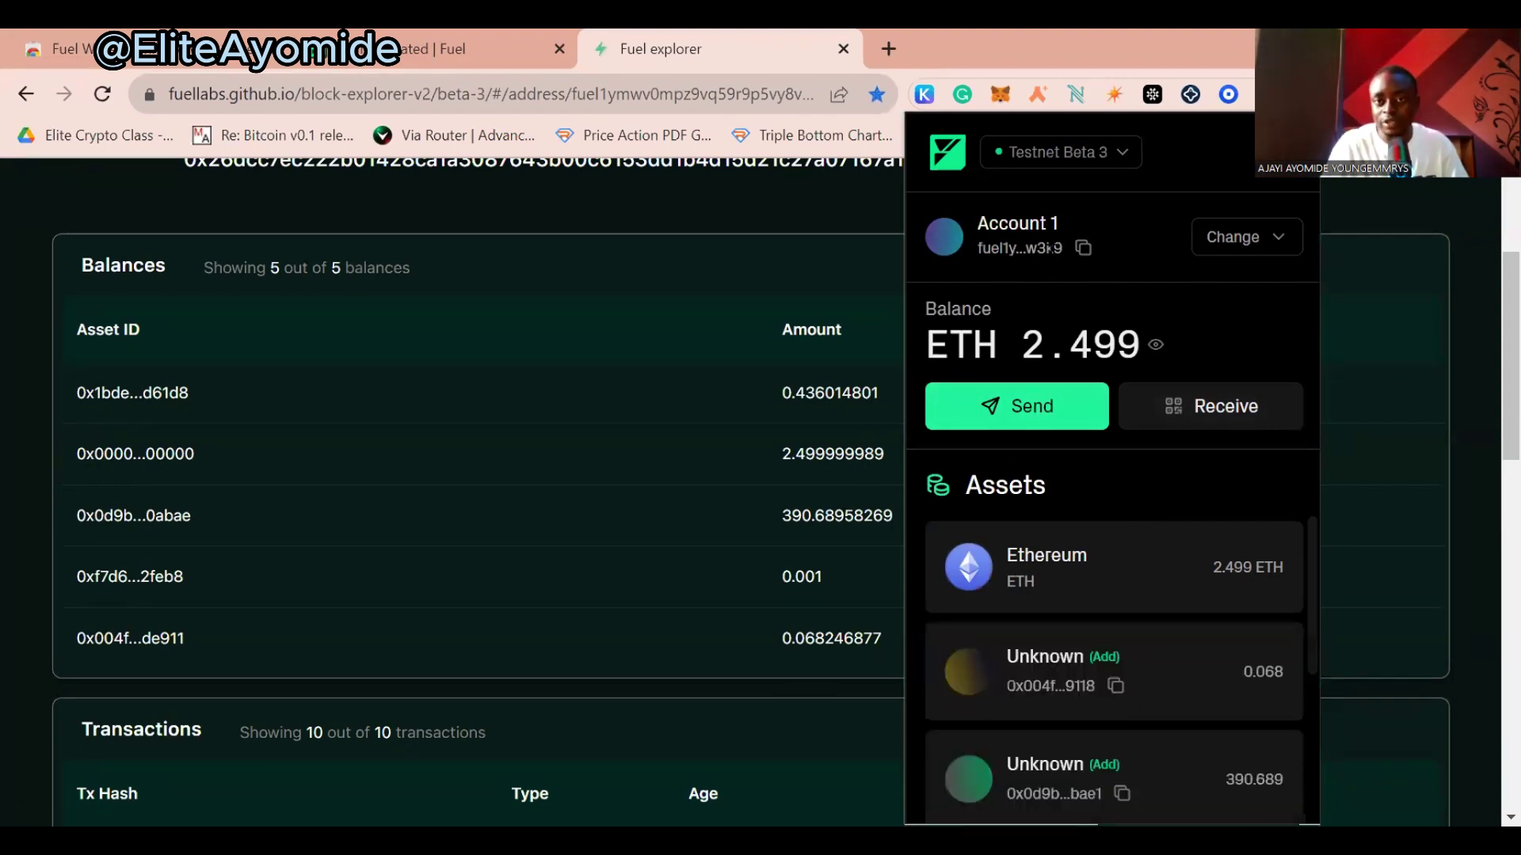
left_click(836, 230)
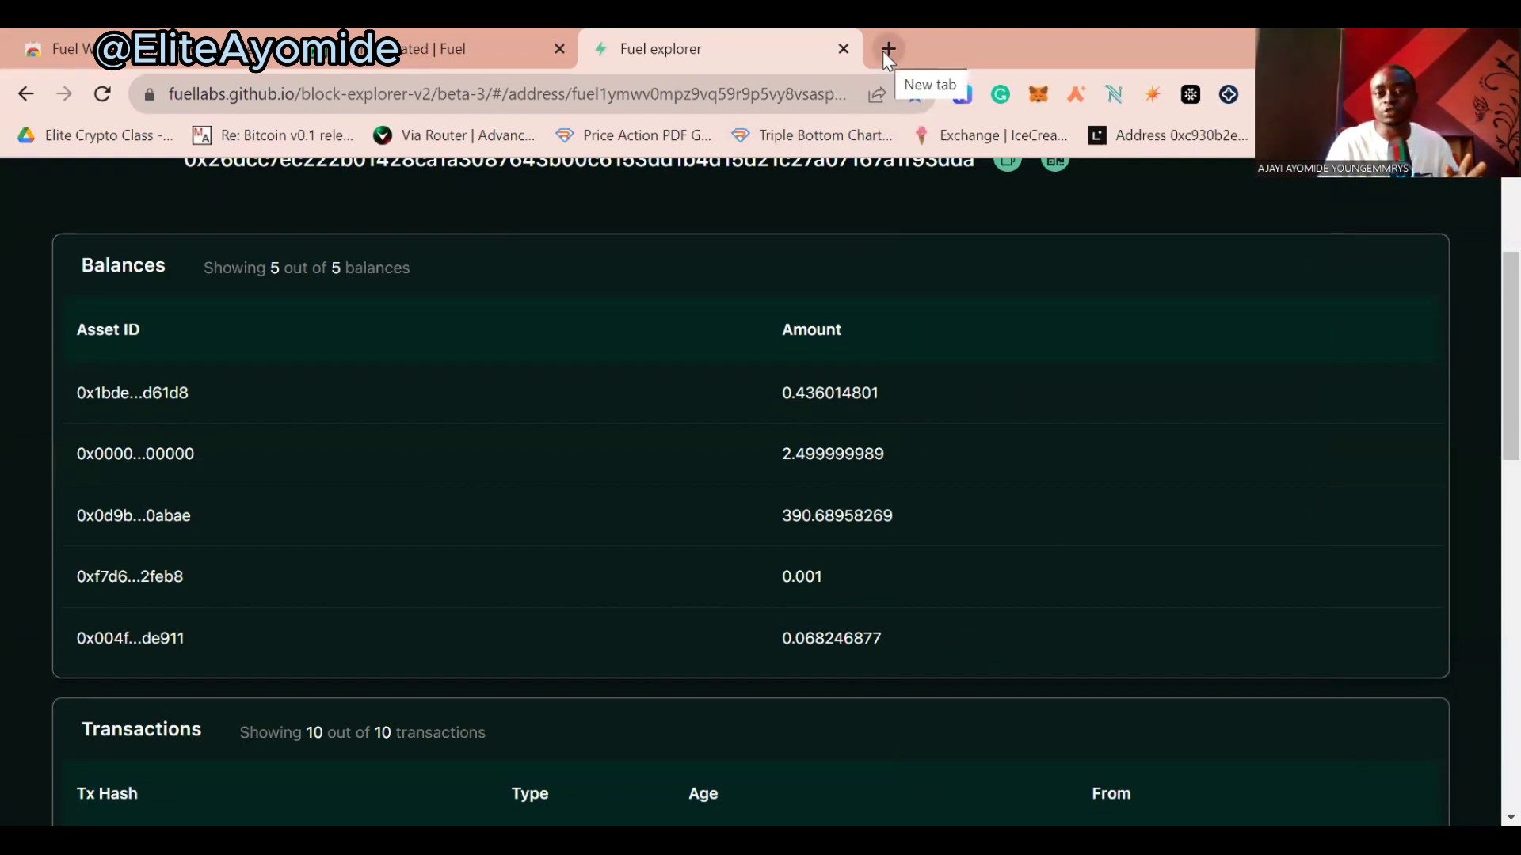
Open the bookmarked SwaySwap site in a new browser tab
left_click(889, 50)
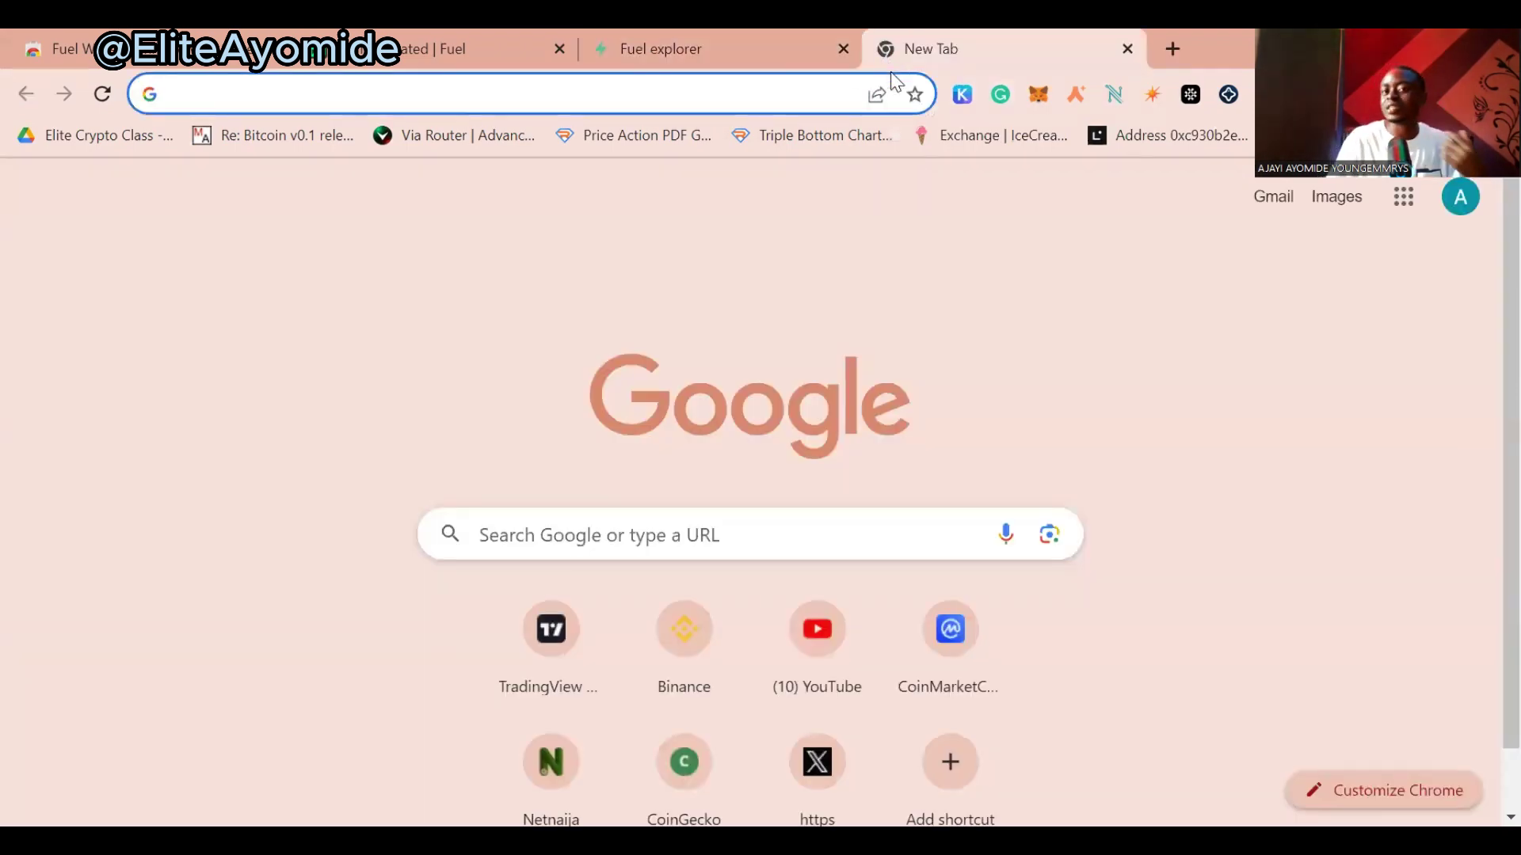
left_click(767, 95)
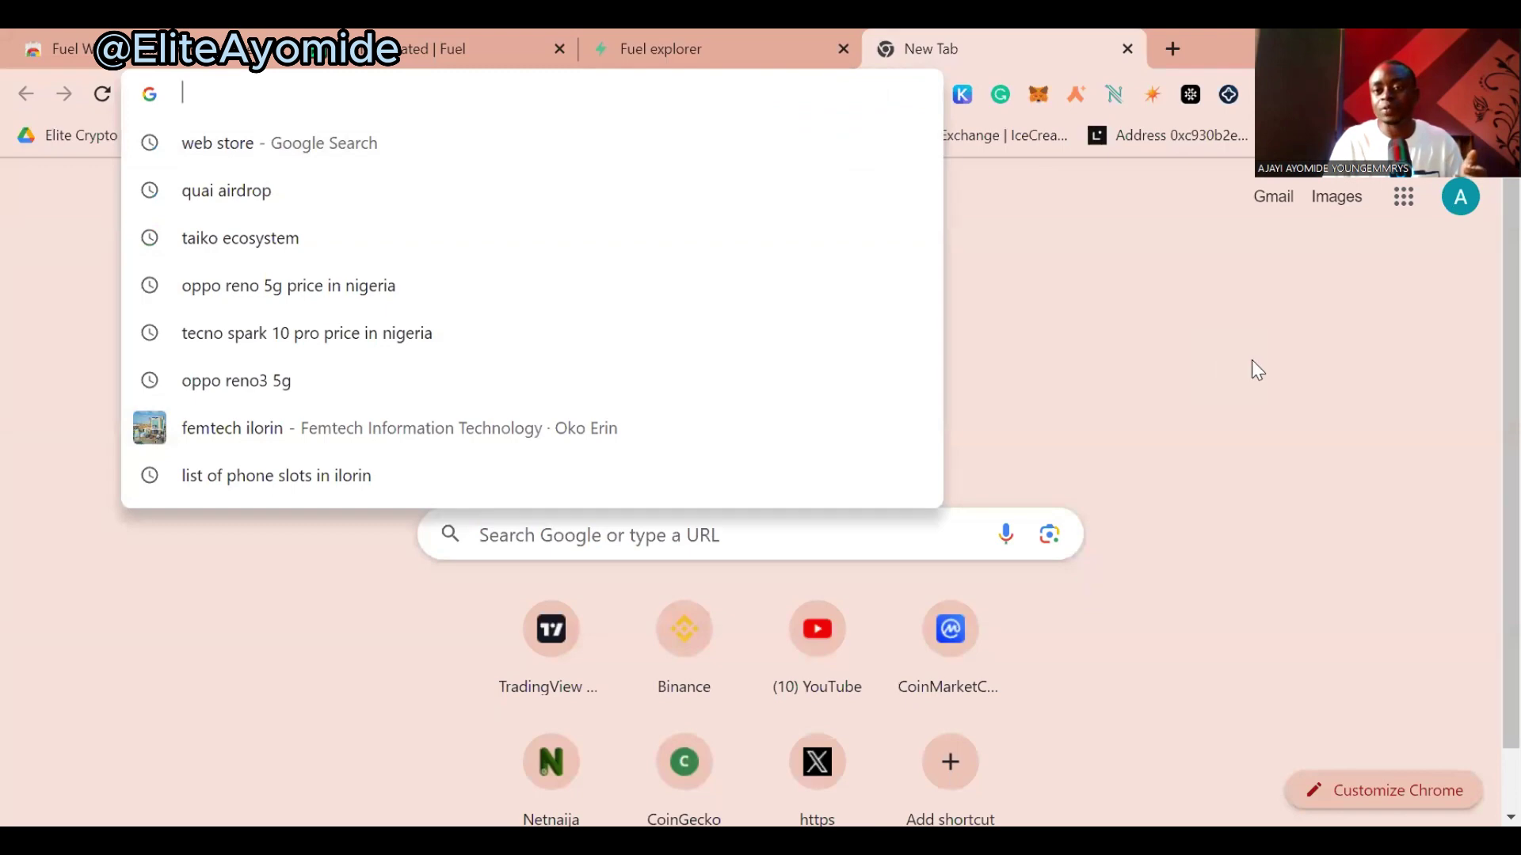
left_click(1493, 135)
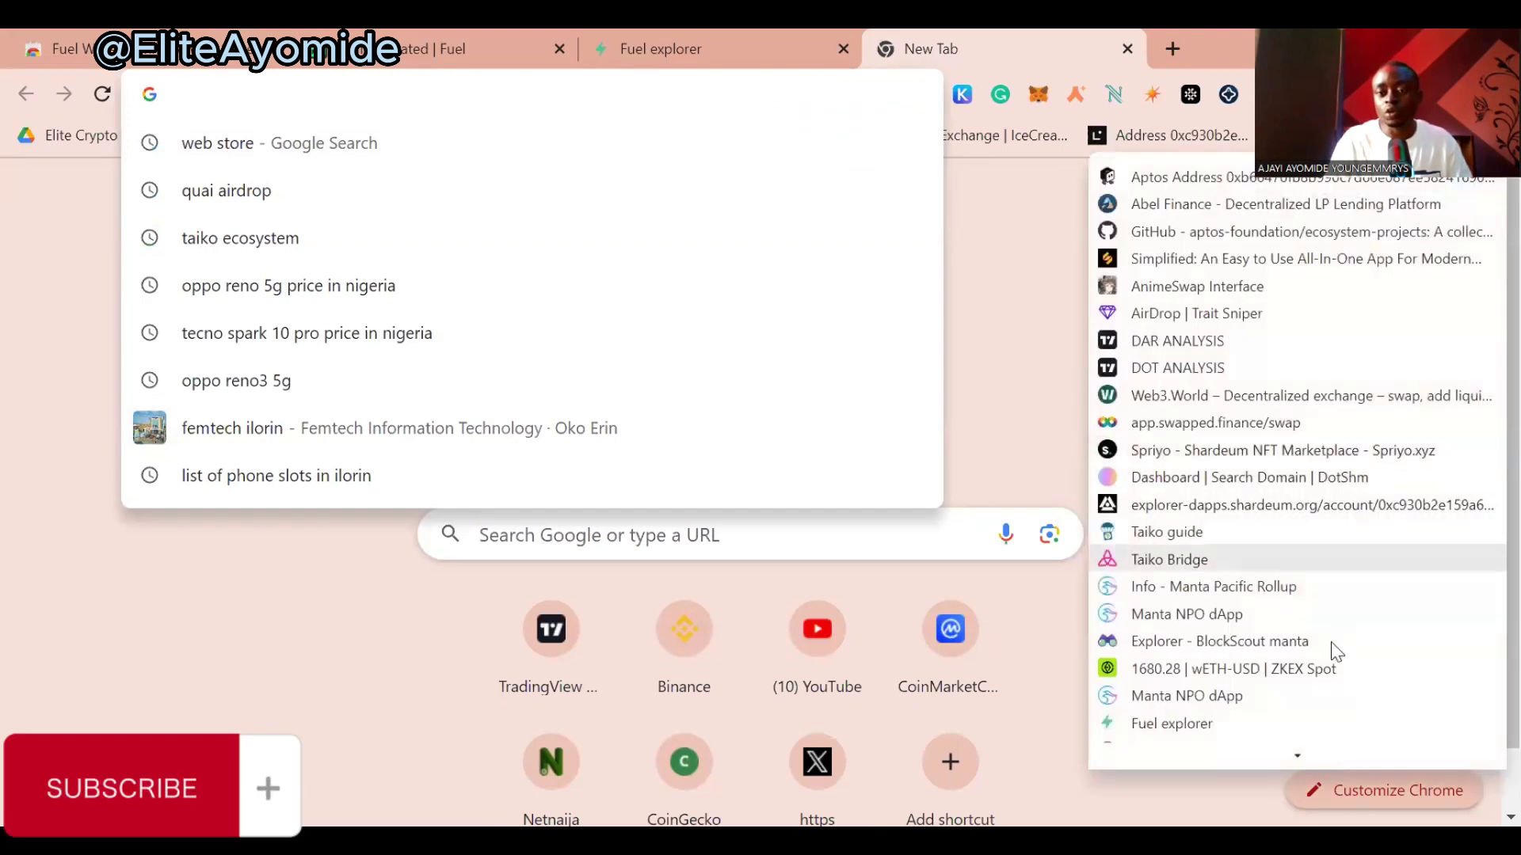
scroll(1331, 642, "down", 2)
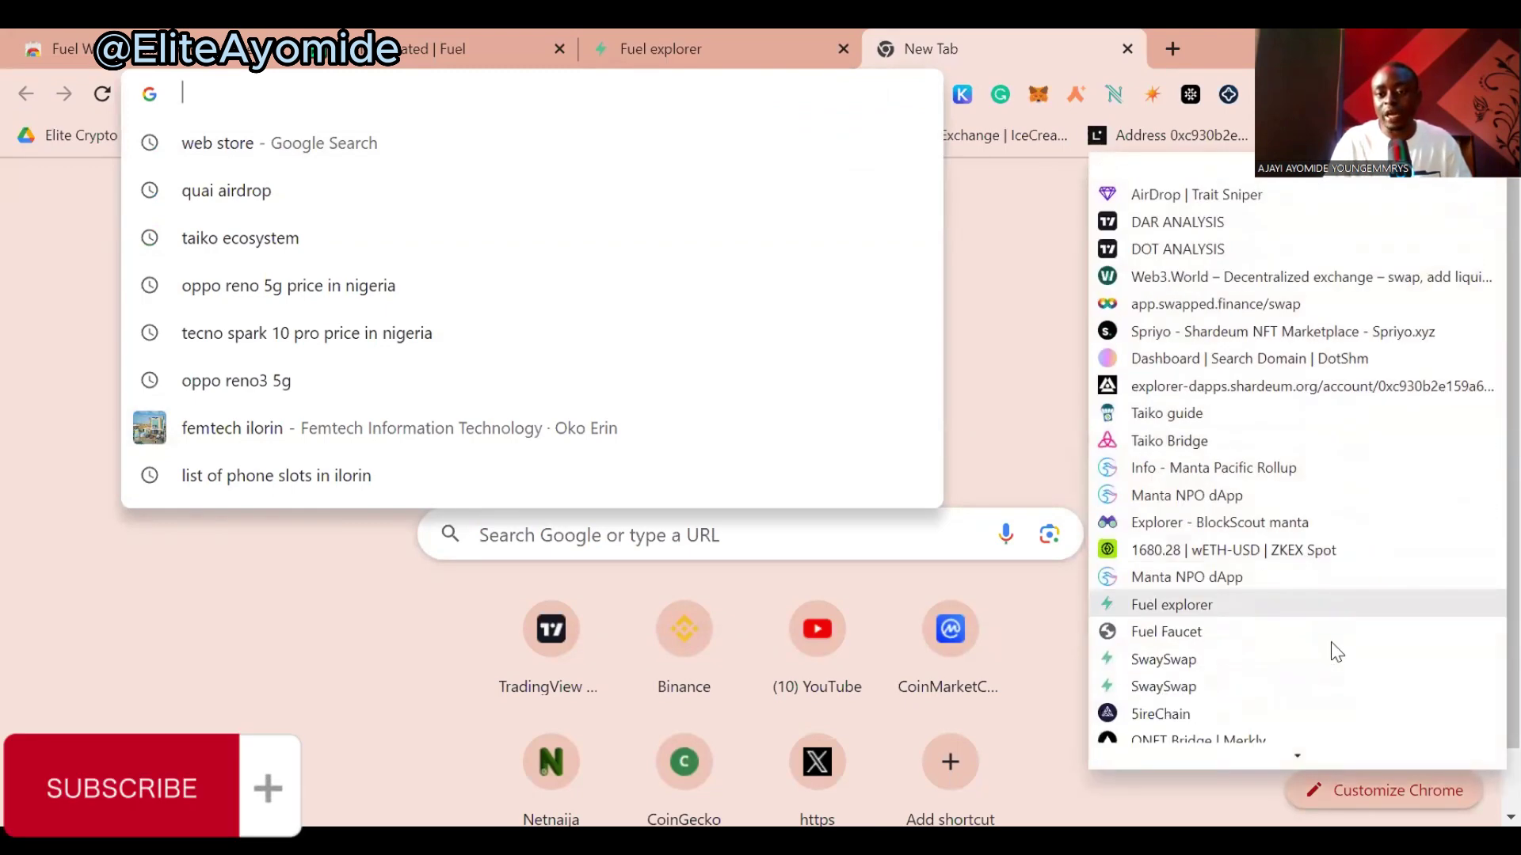
left_click(1285, 664)
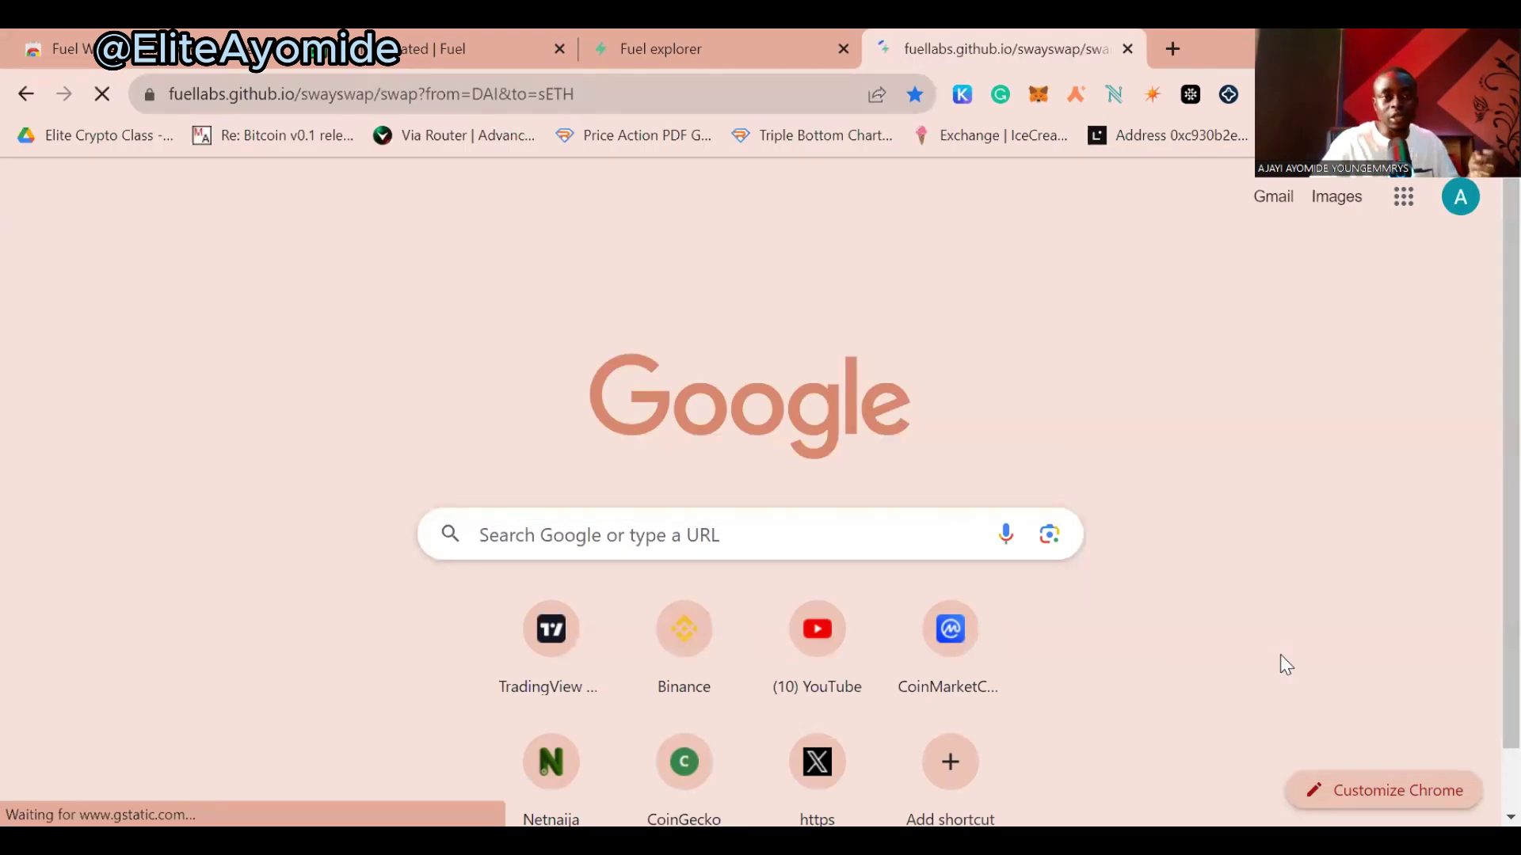
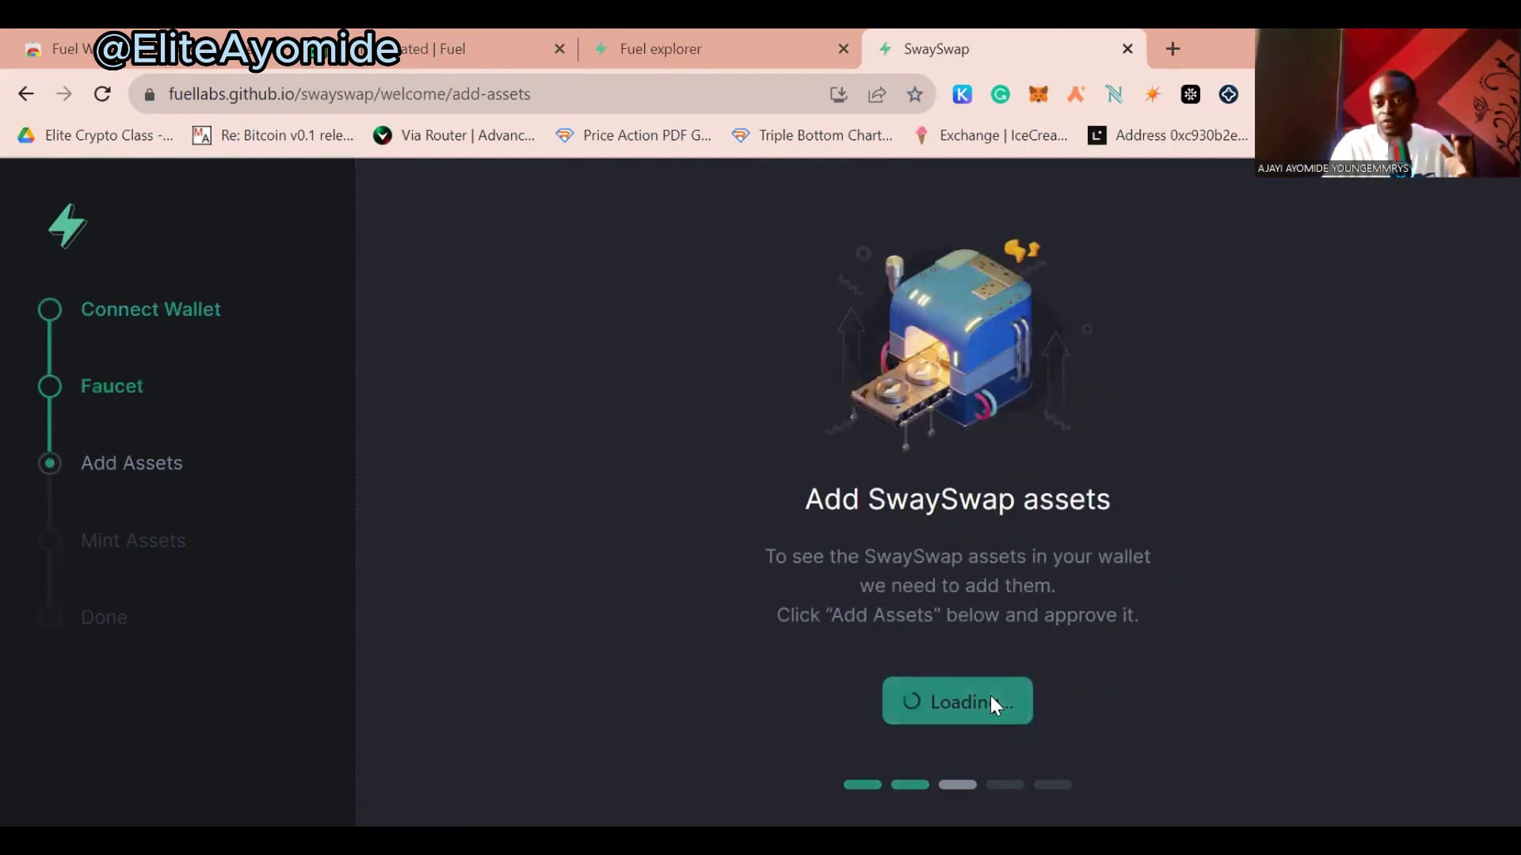
Finish the SwaySwap onboarding by approving the SwaySwap assets and accepting the legal disclaimer, and enter the swap page
left_click(1382, 725)
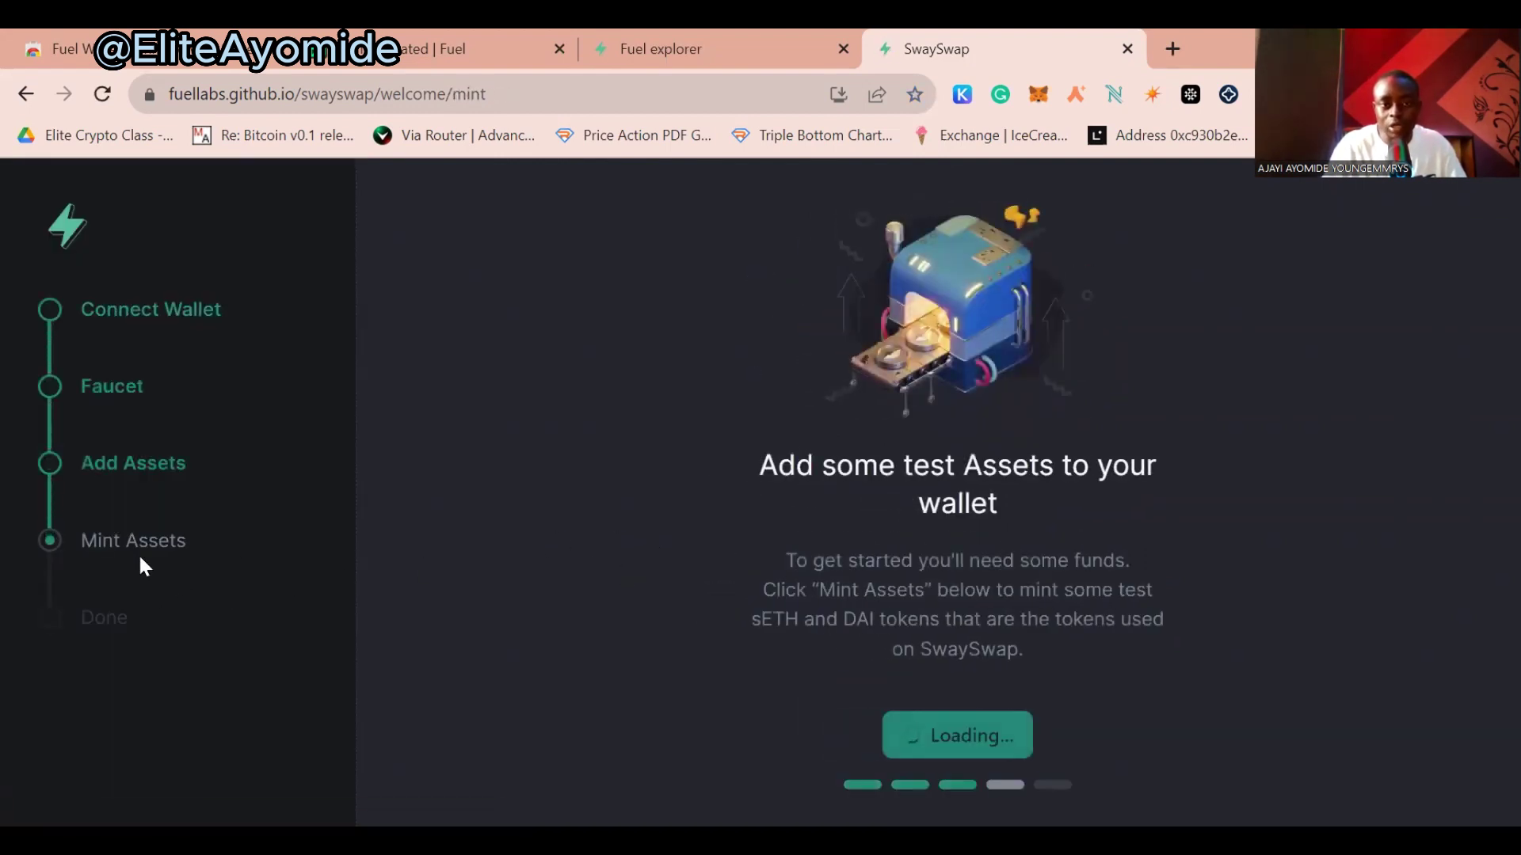
left_click(788, 585)
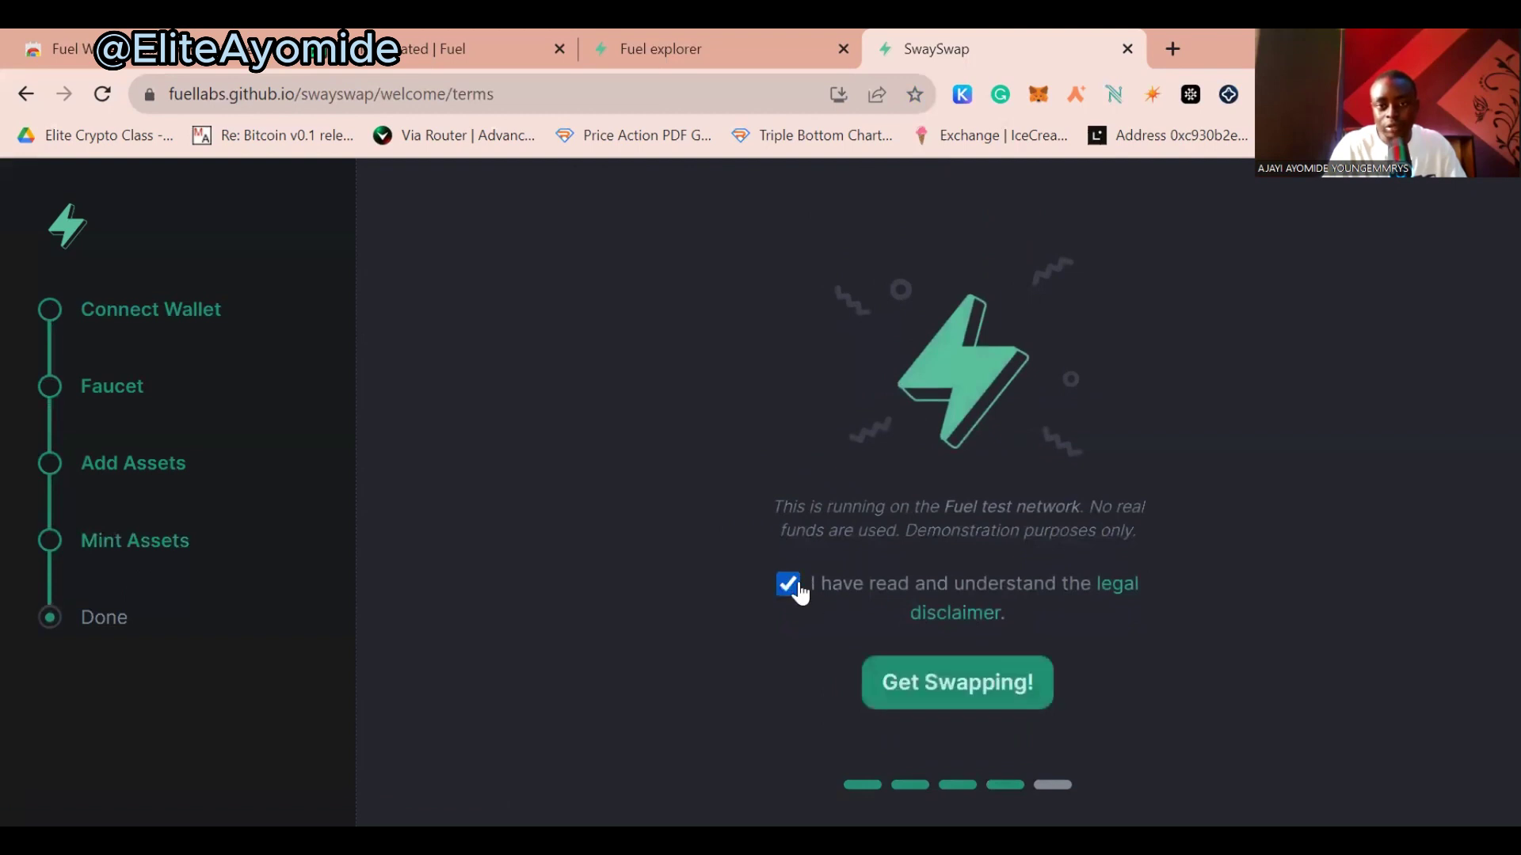
left_click(958, 682)
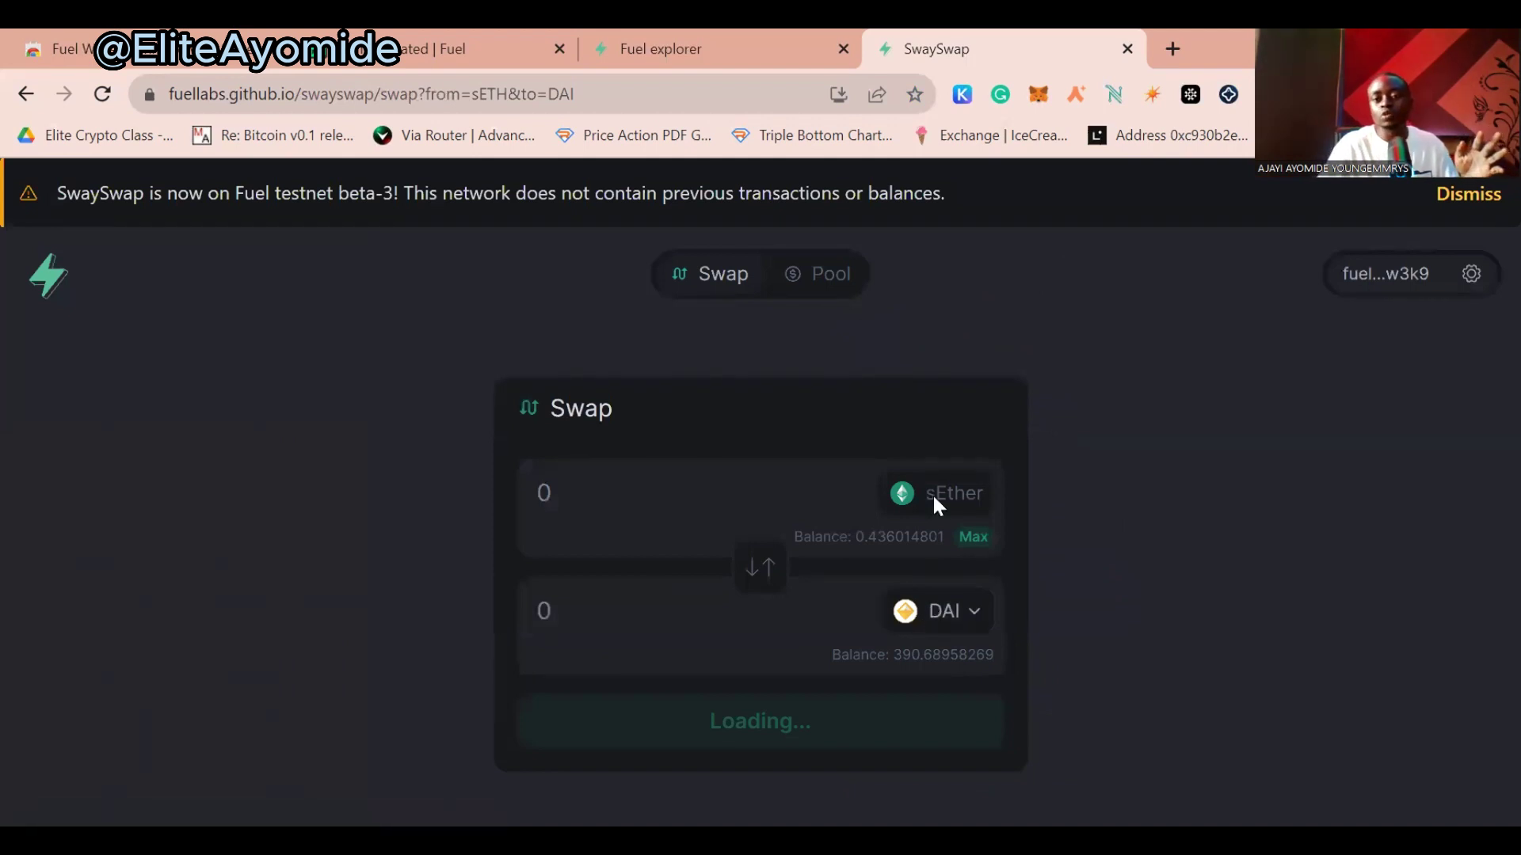
Reverse the swap direction to DAI to sEther and swap 10 DAI
left_click(931, 616)
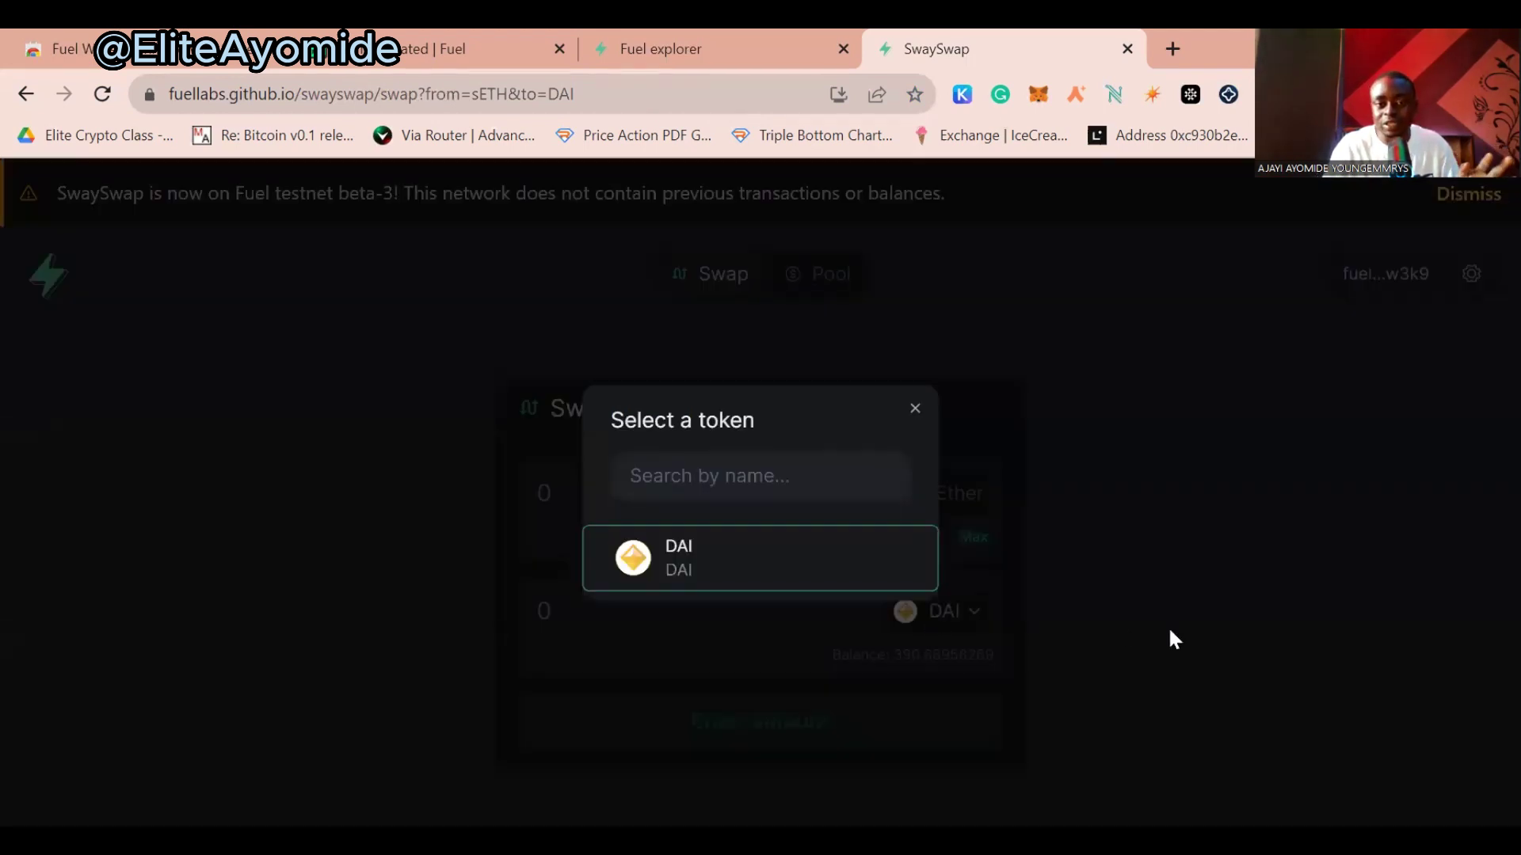
left_click(1173, 638)
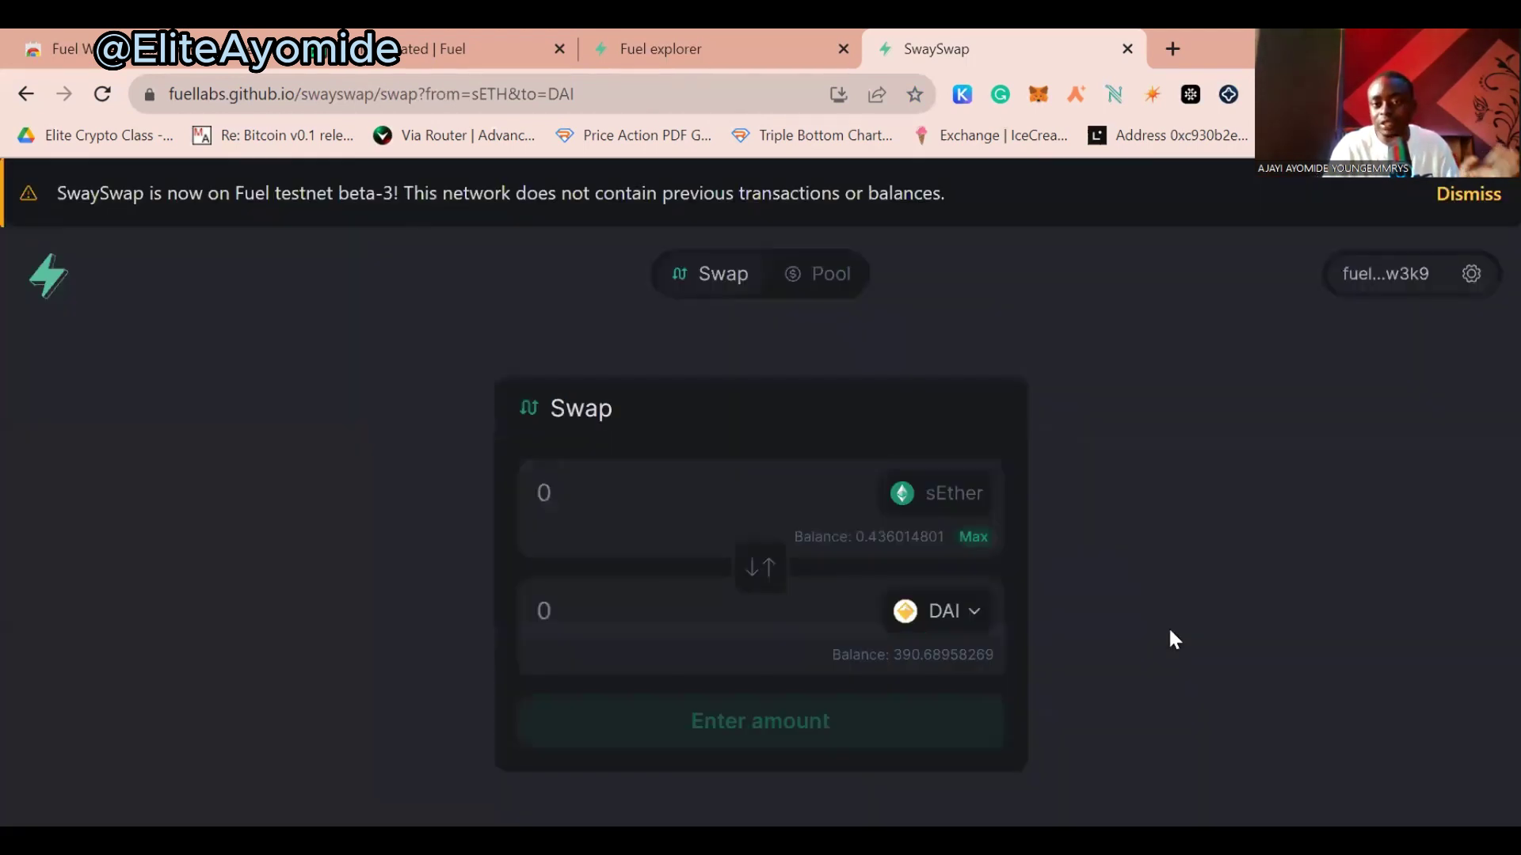
left_click(760, 565)
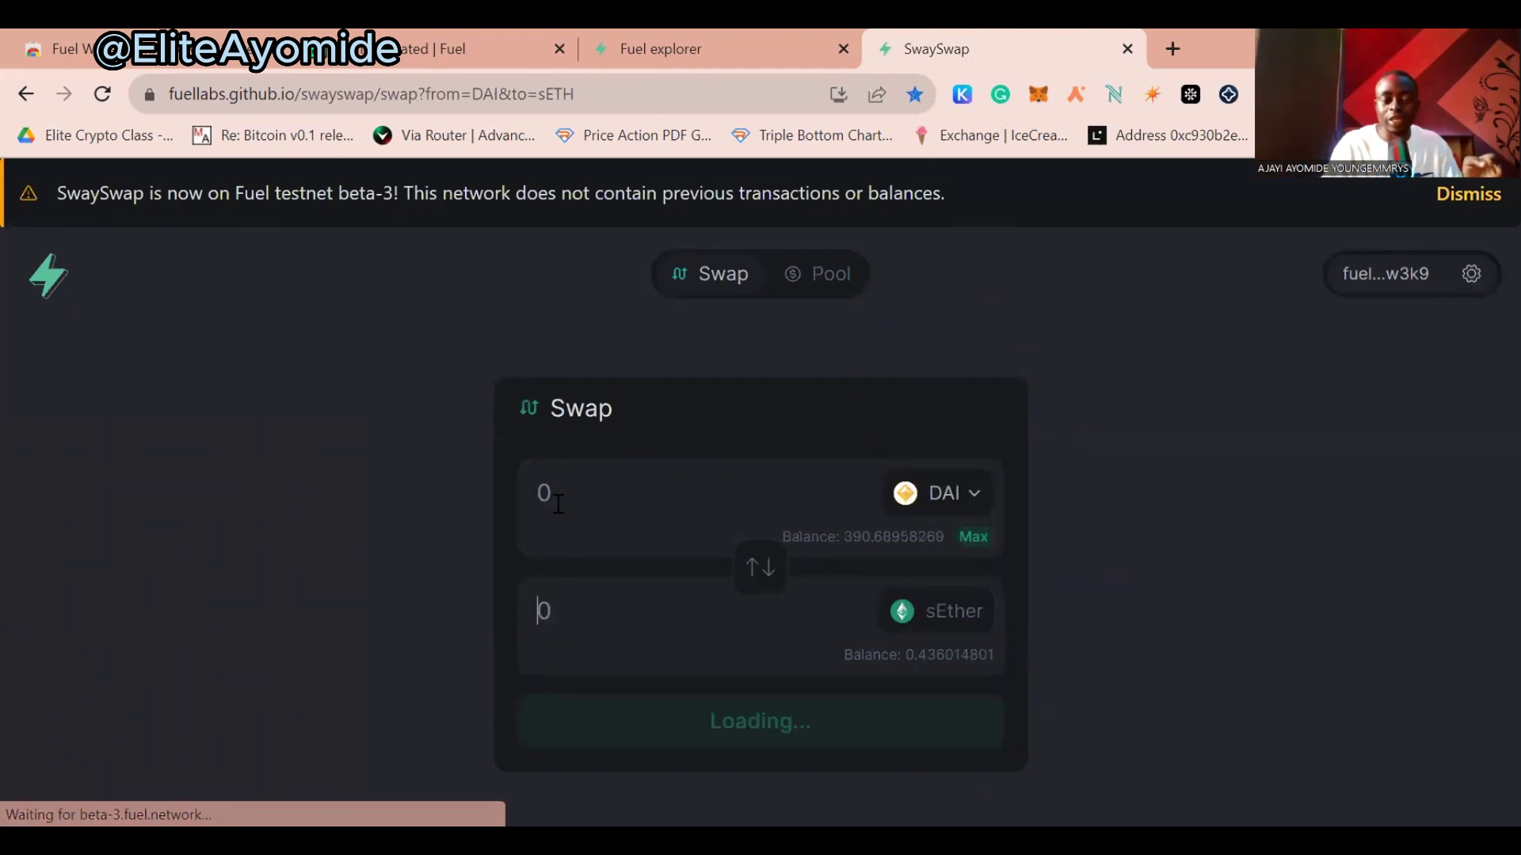
left_click(560, 503)
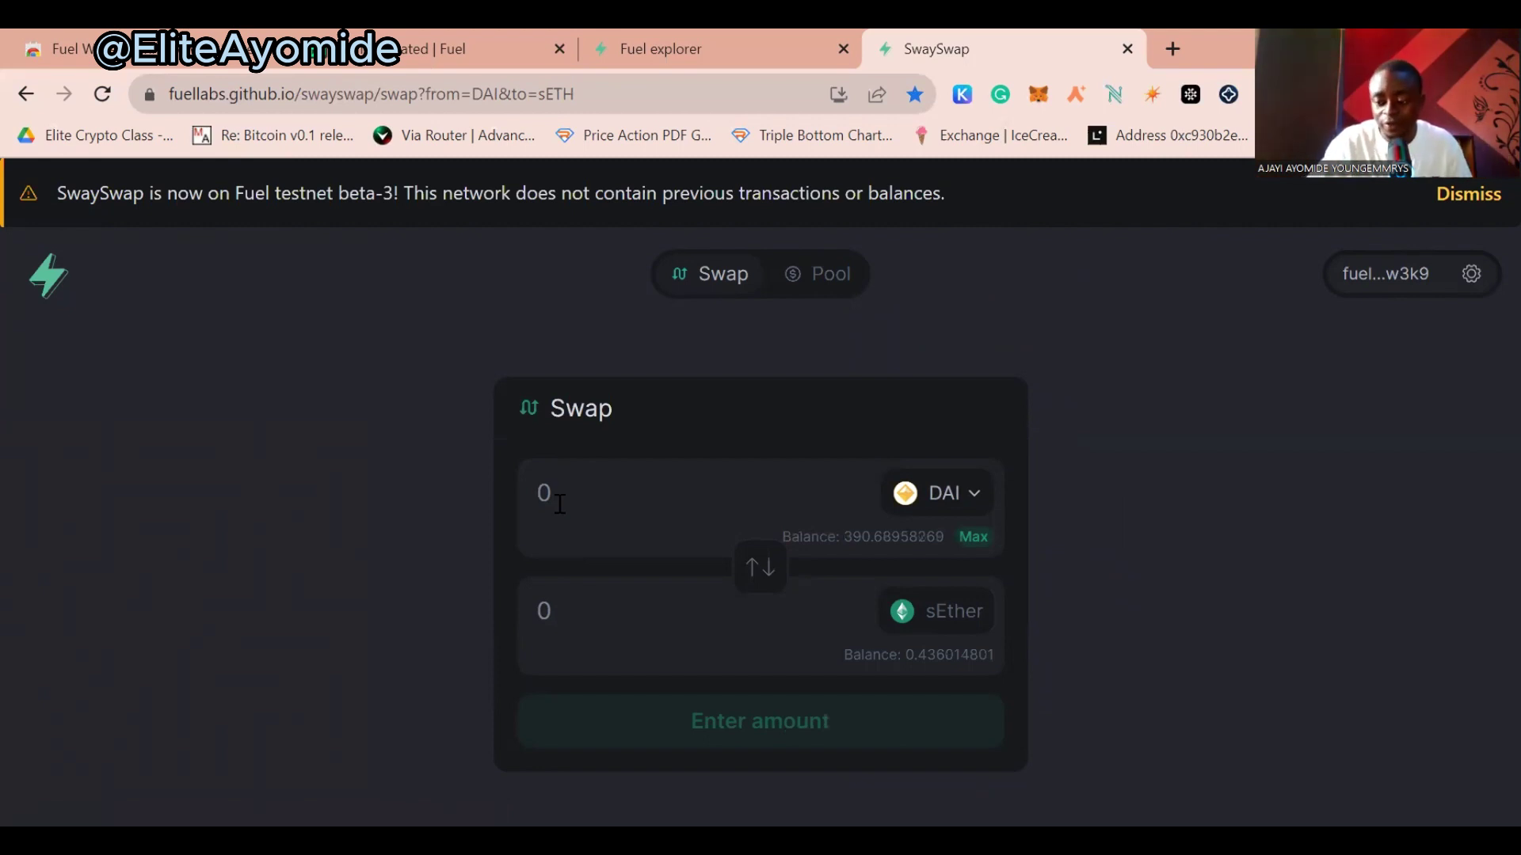
type("10")
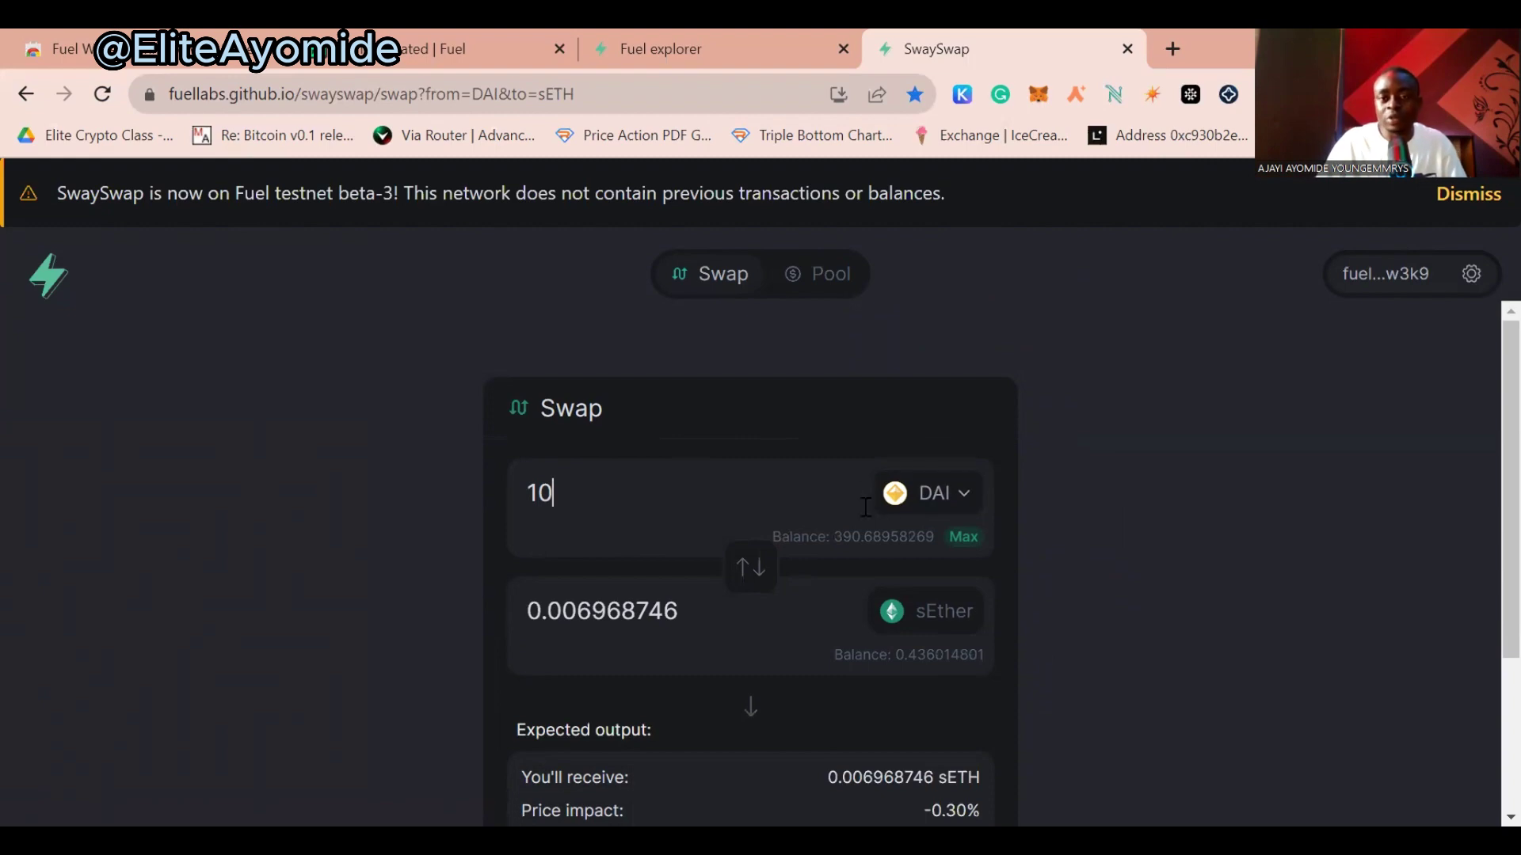
scroll(767, 600, "down", 3)
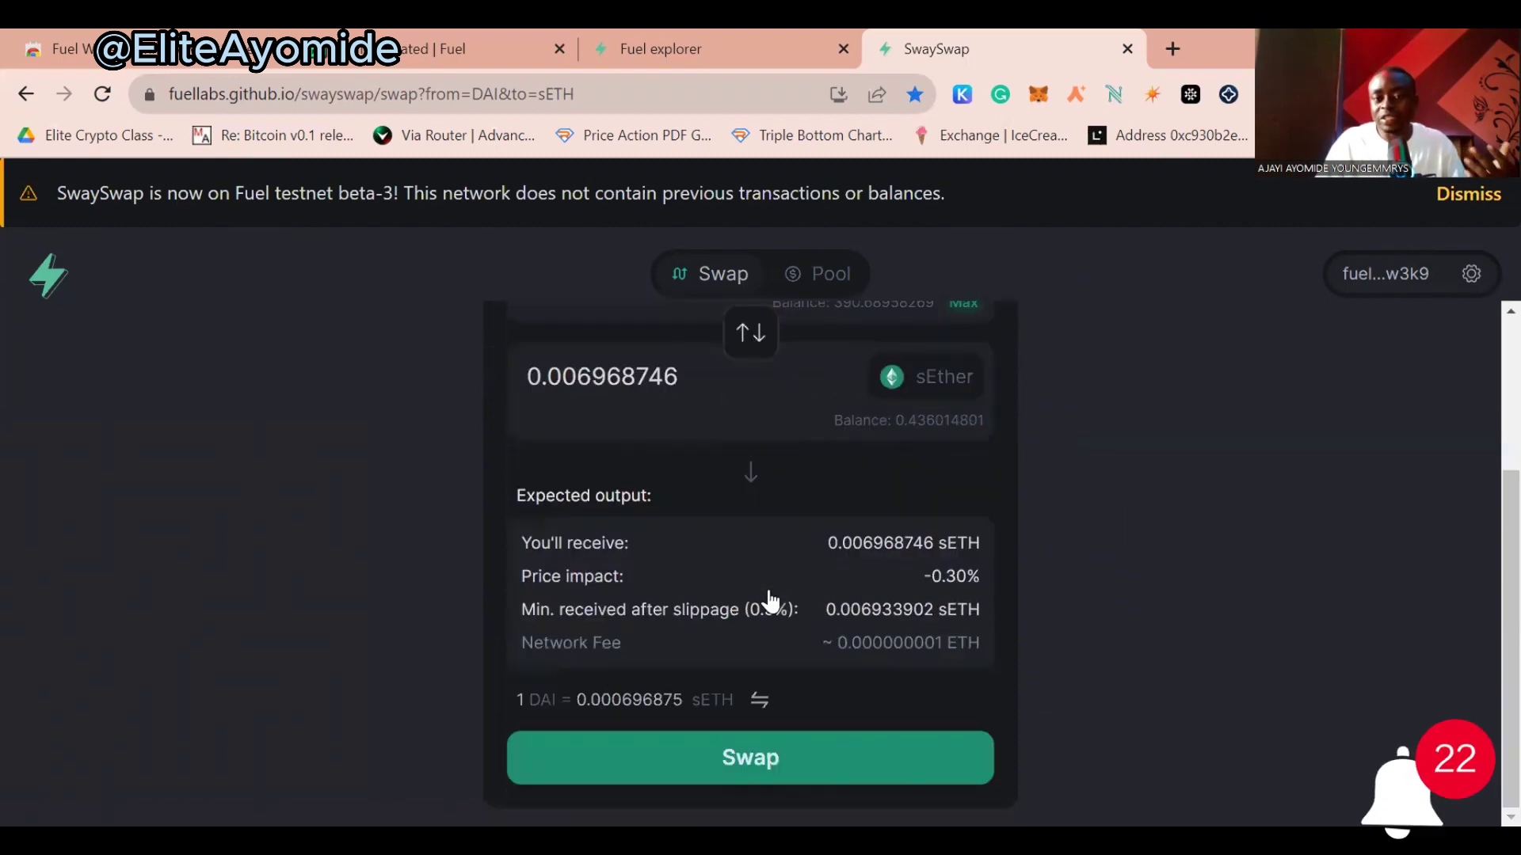
left_click(783, 727)
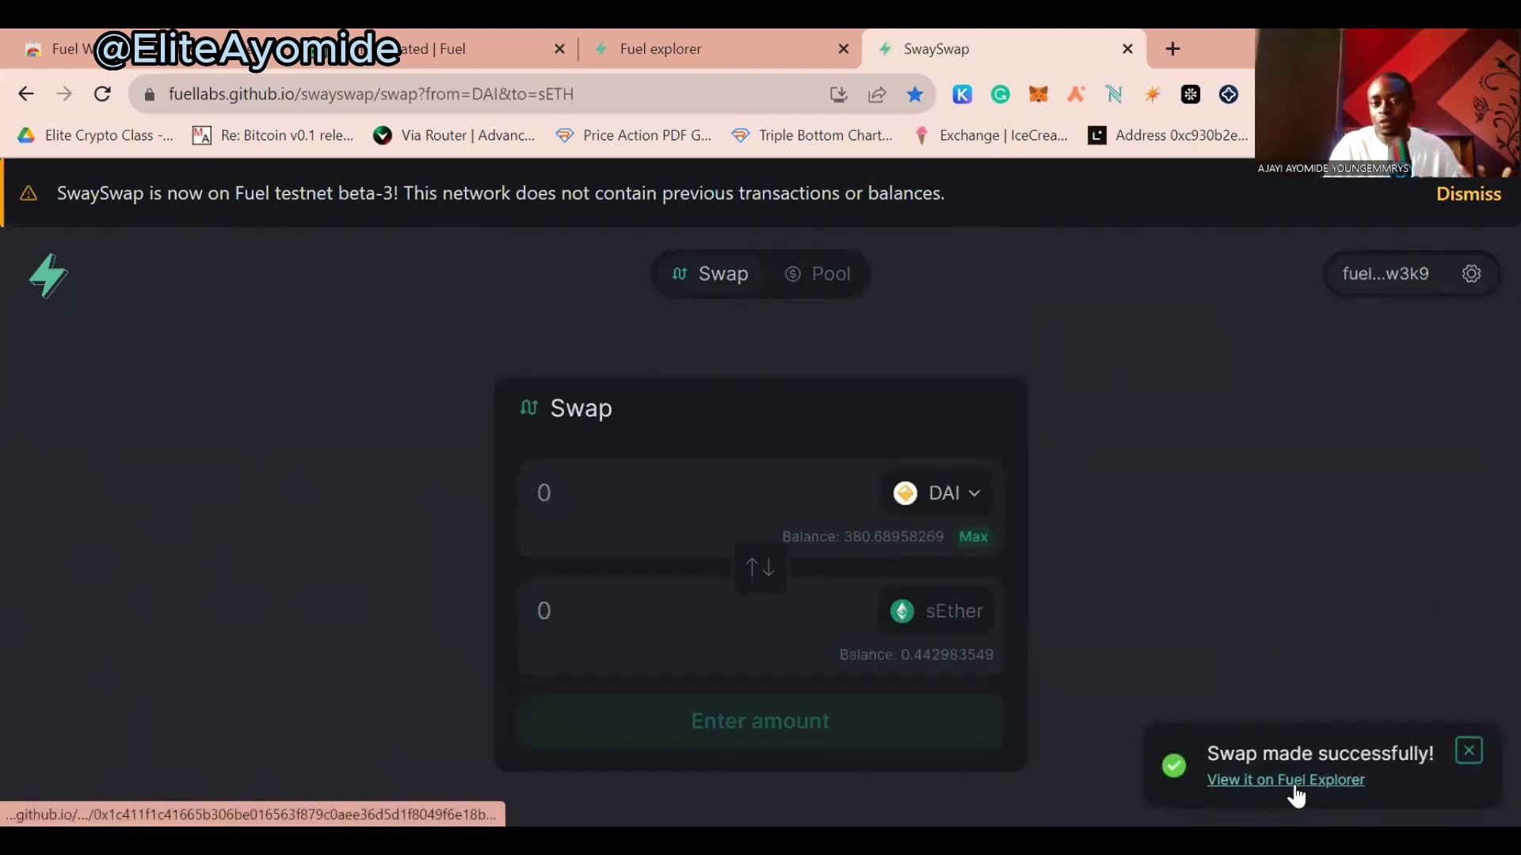
Swap another 40 DAI for sEther
left_click(634, 492)
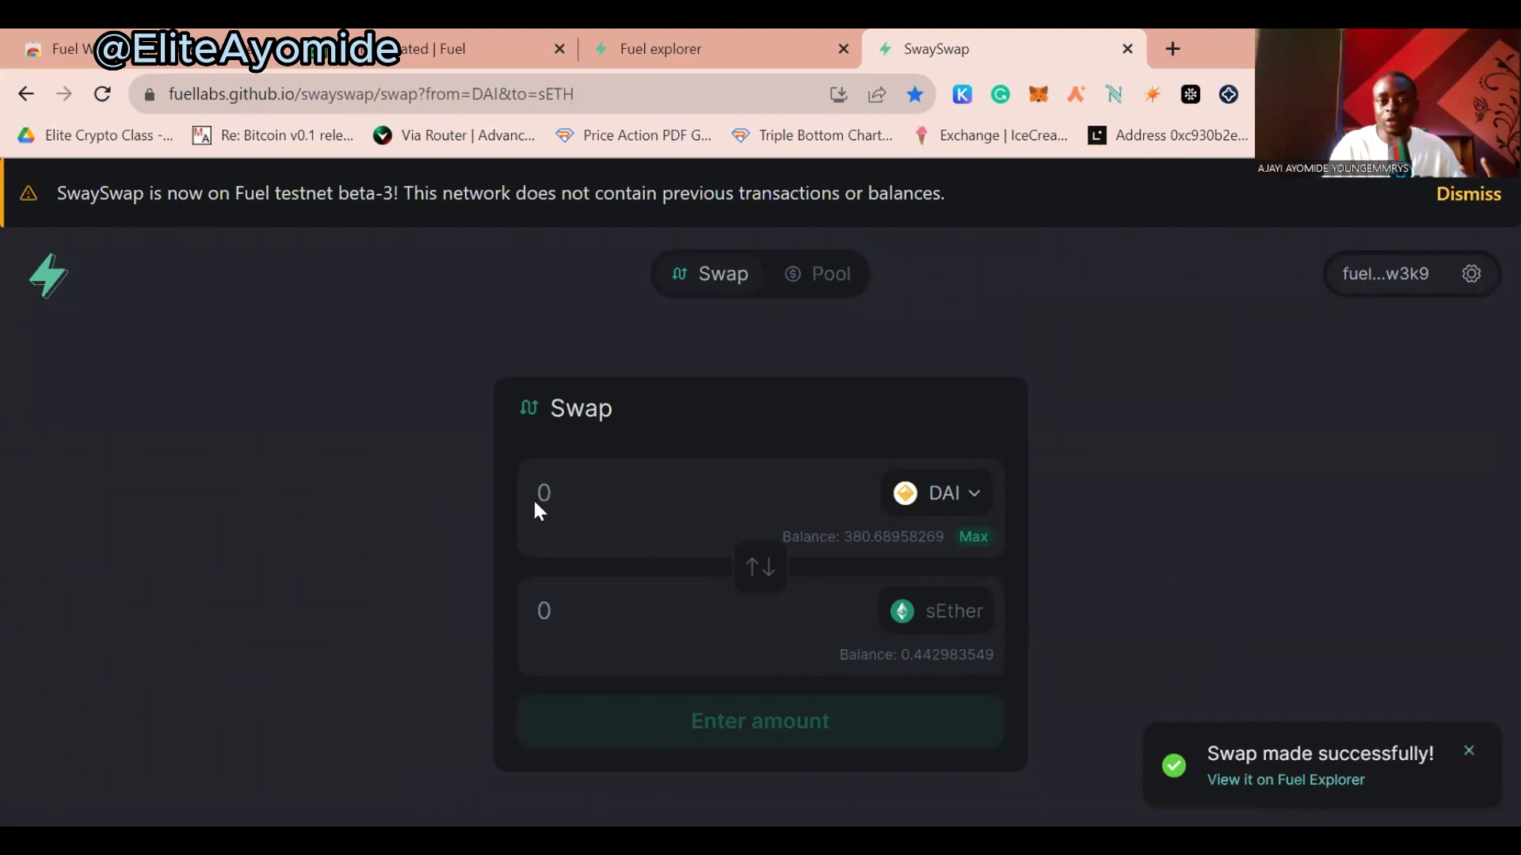
type("40")
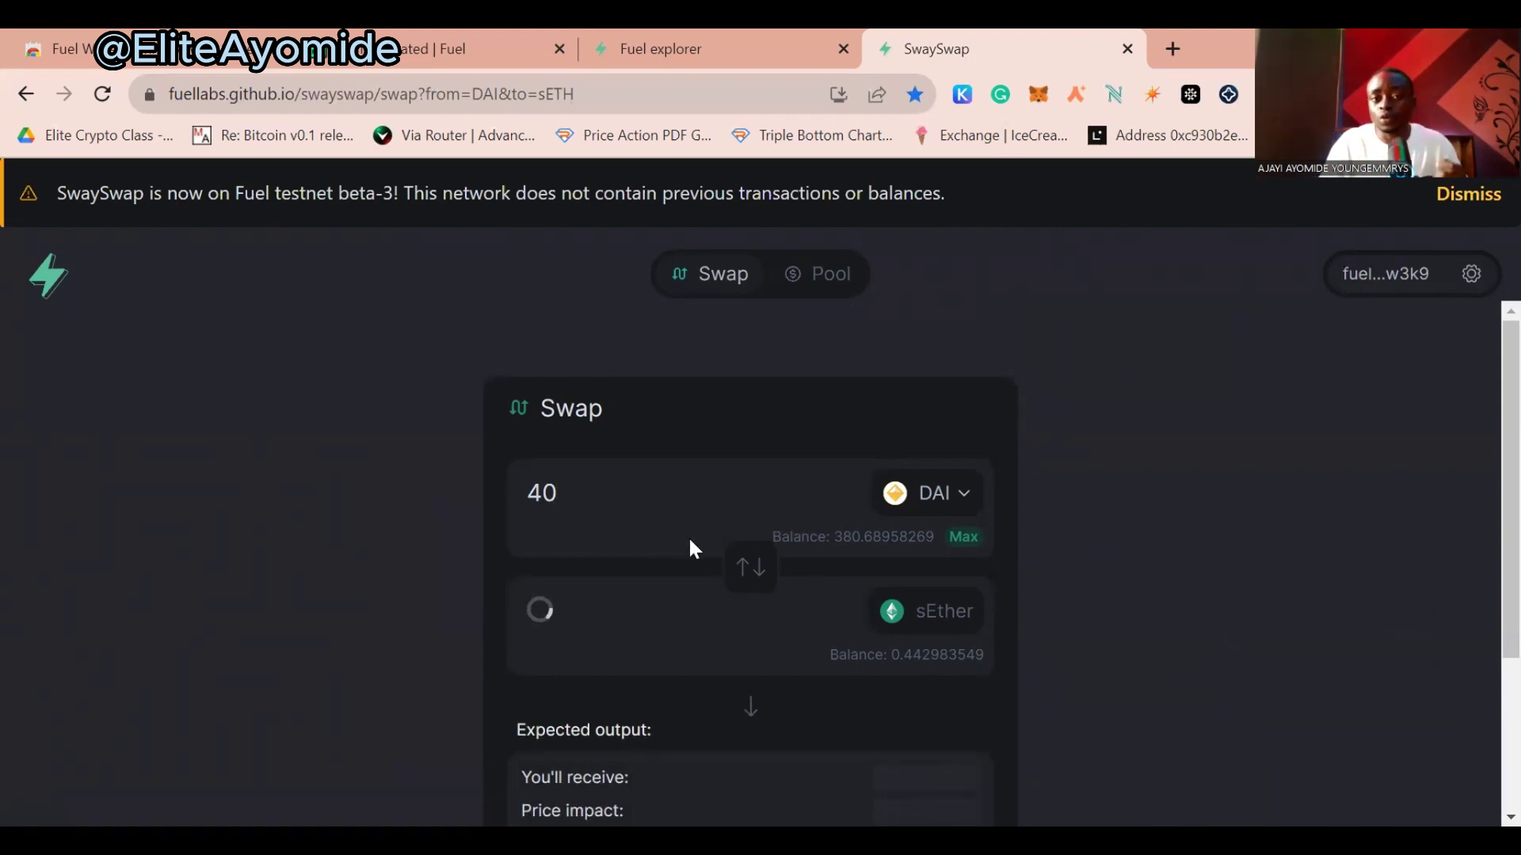
scroll(823, 602, "down", 3)
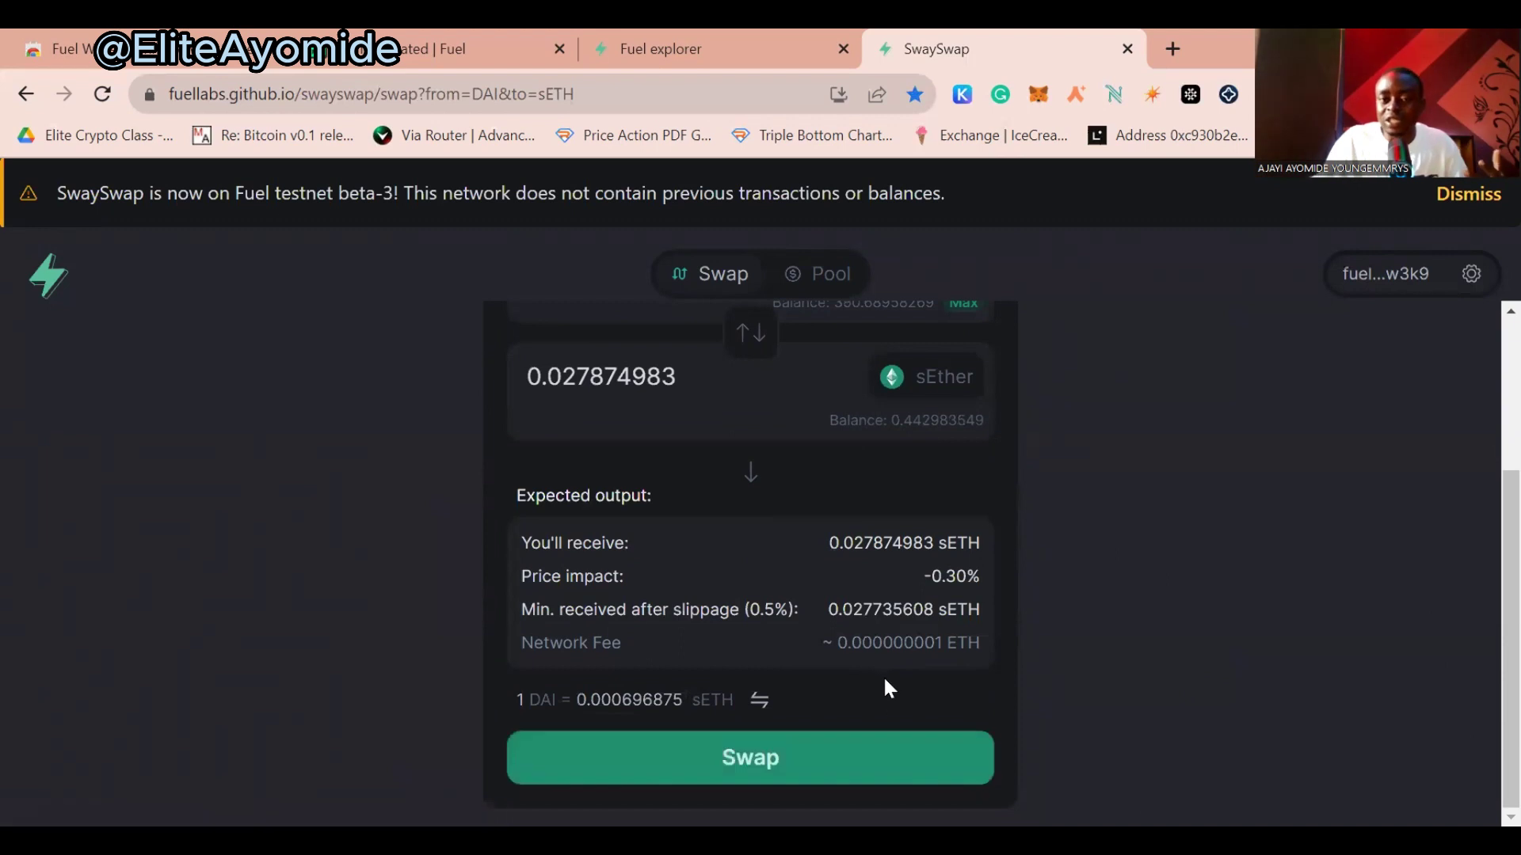
left_click(889, 722)
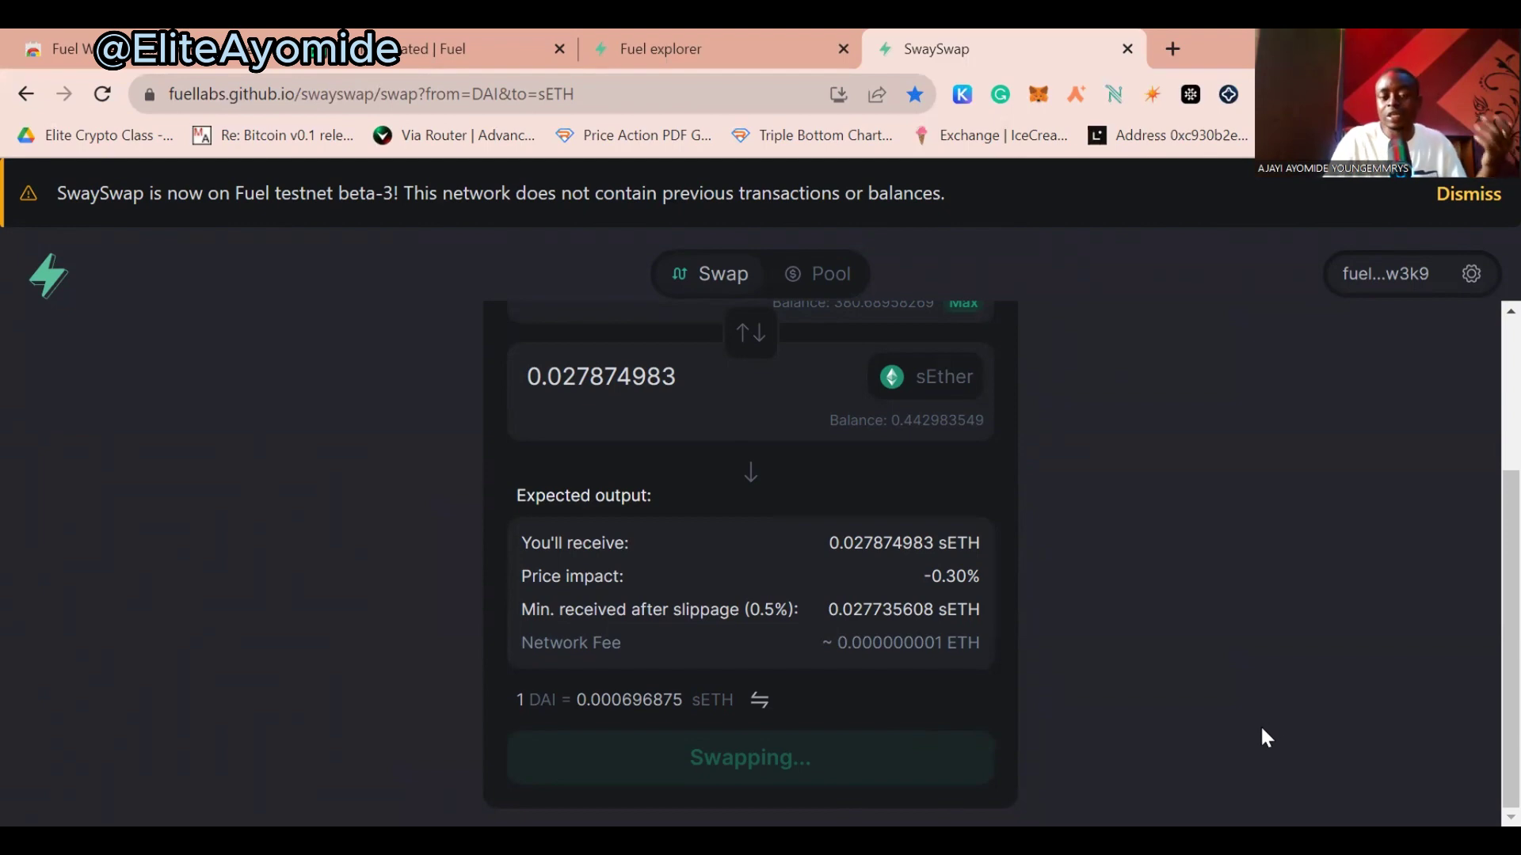
scroll(1260, 732, "up", 3)
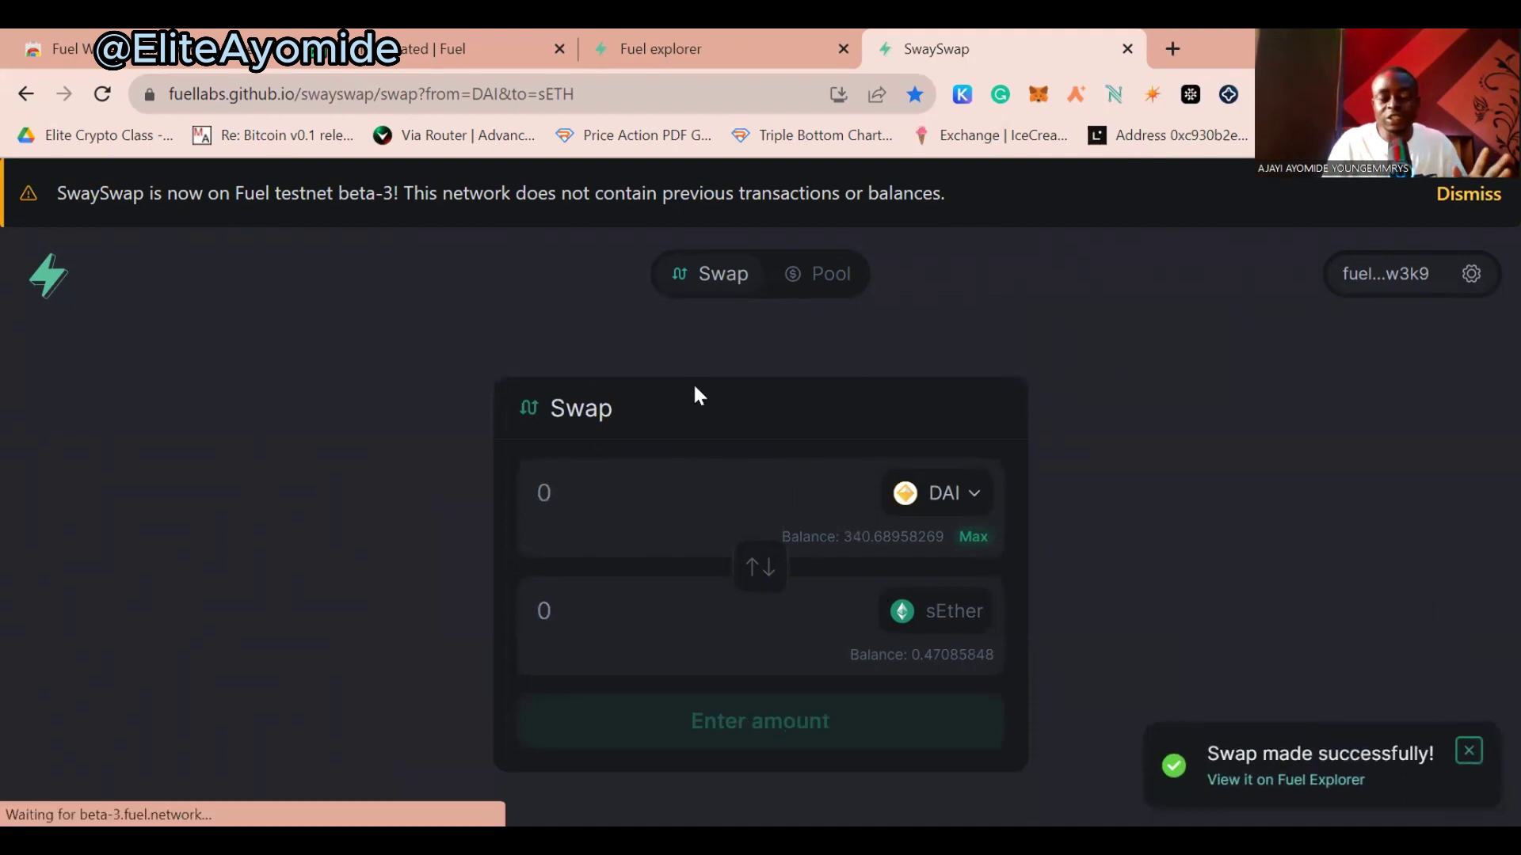
Add liquidity to the ETH/DAI pool with 0.01 sEther and the matching amount of DAI
left_click(800, 286)
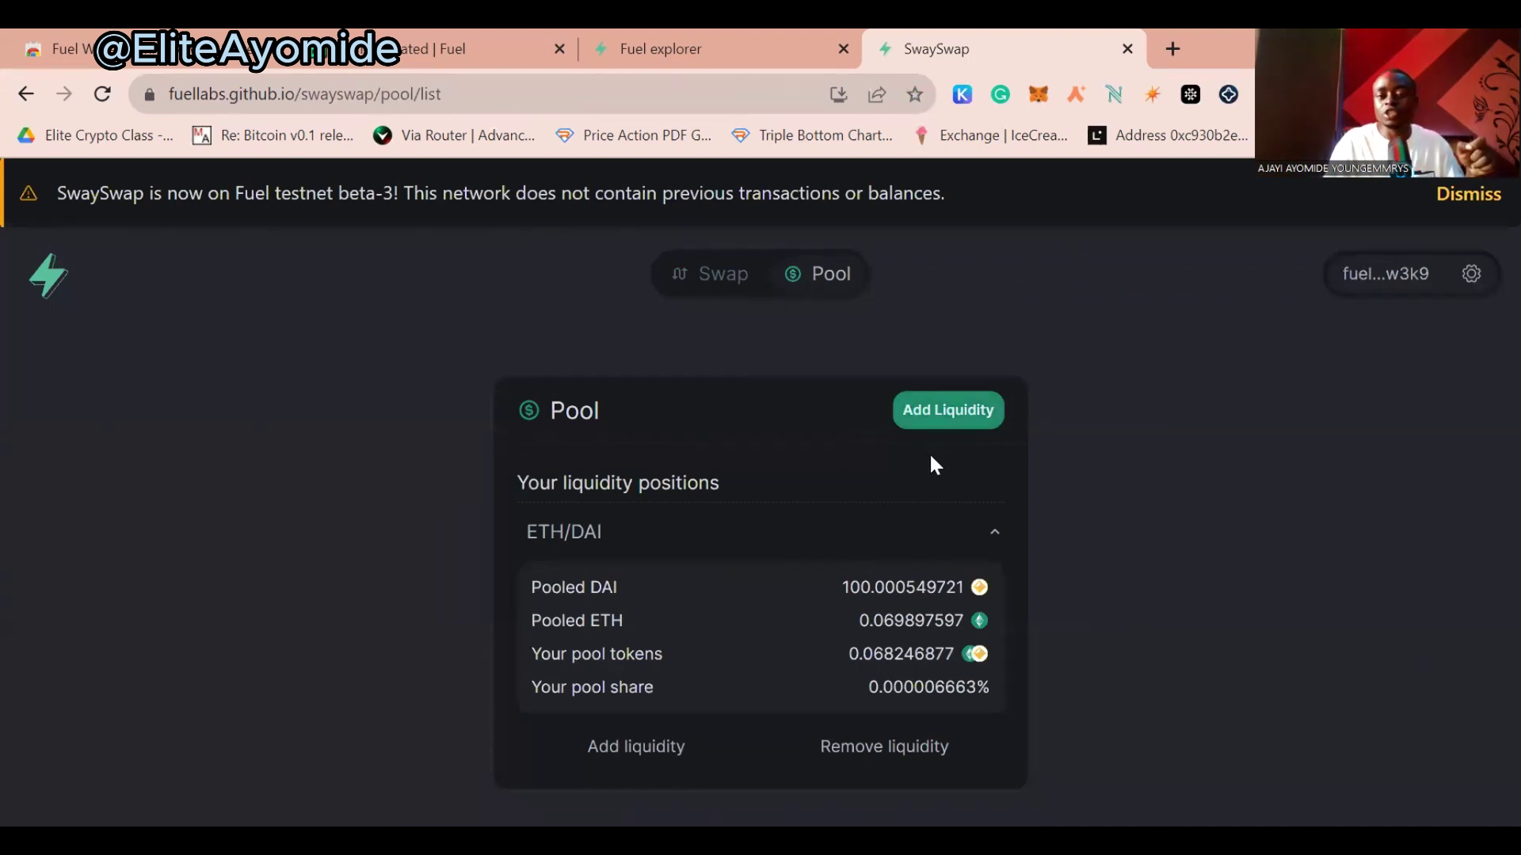
left_click(936, 408)
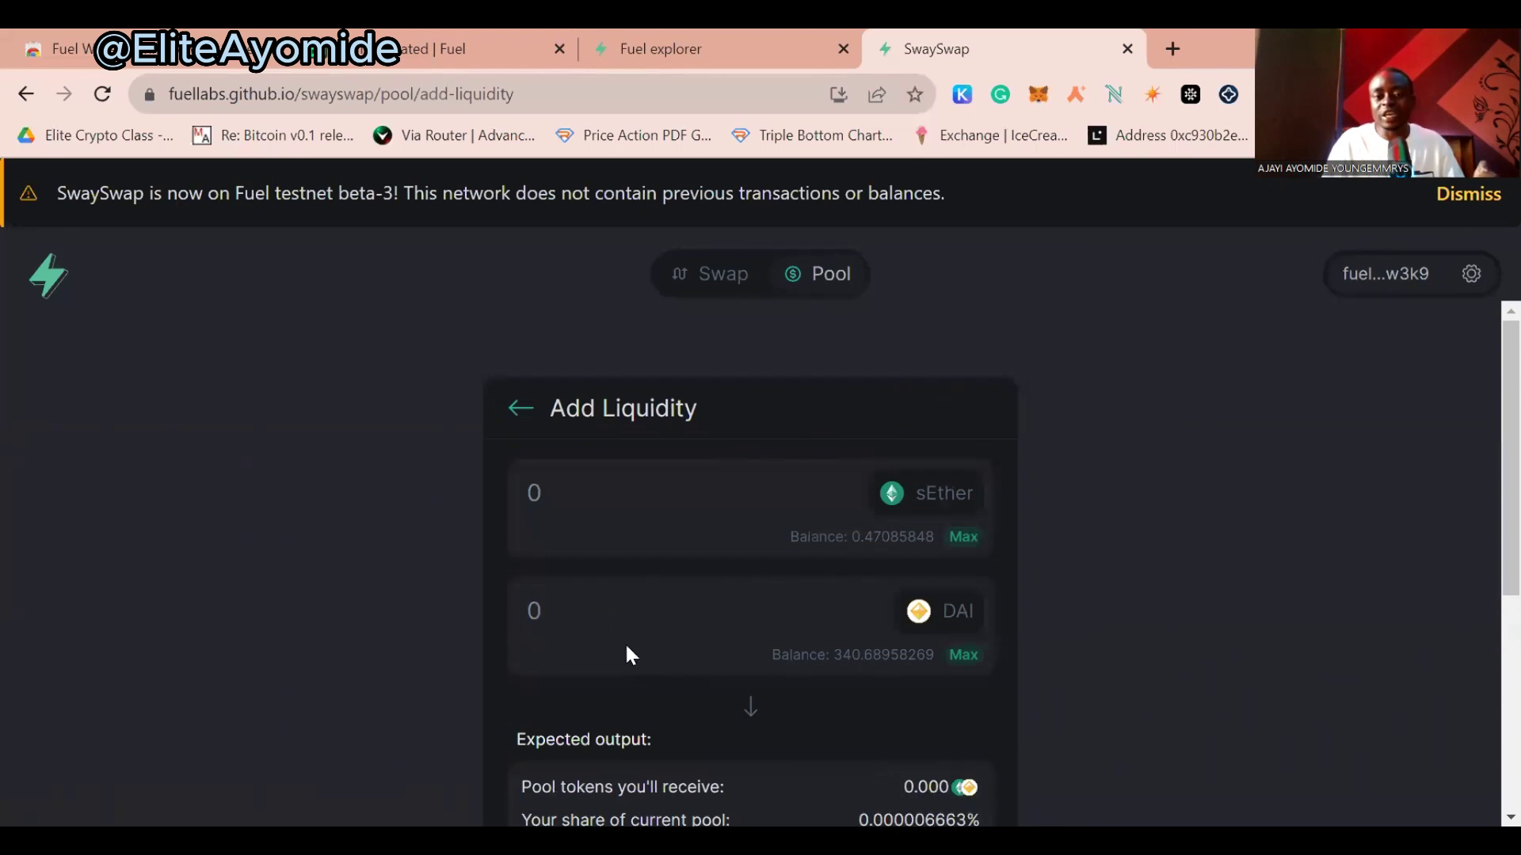
left_click(550, 494)
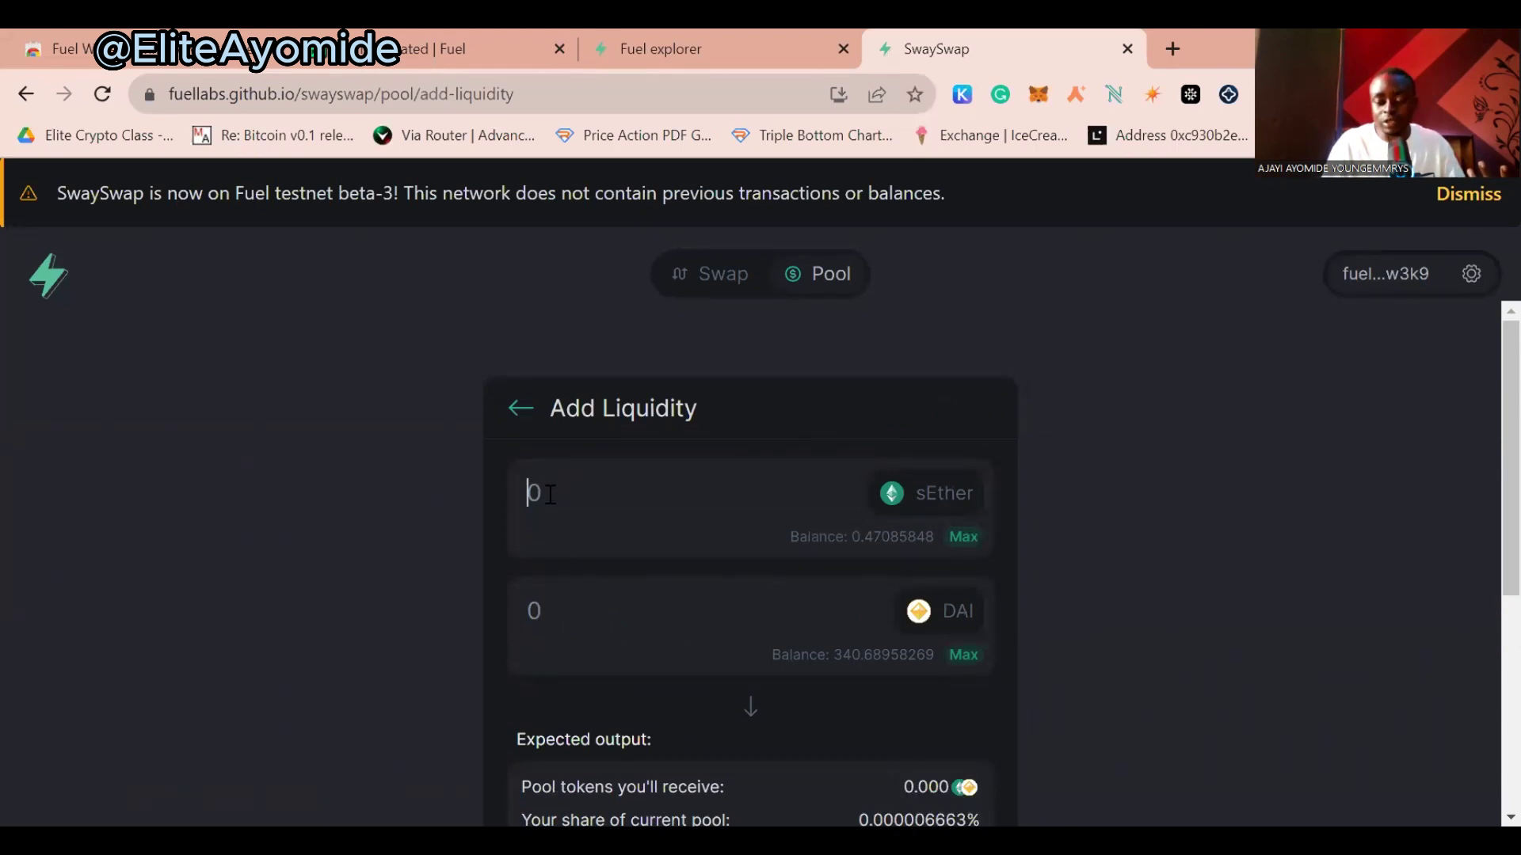
type("0.0")
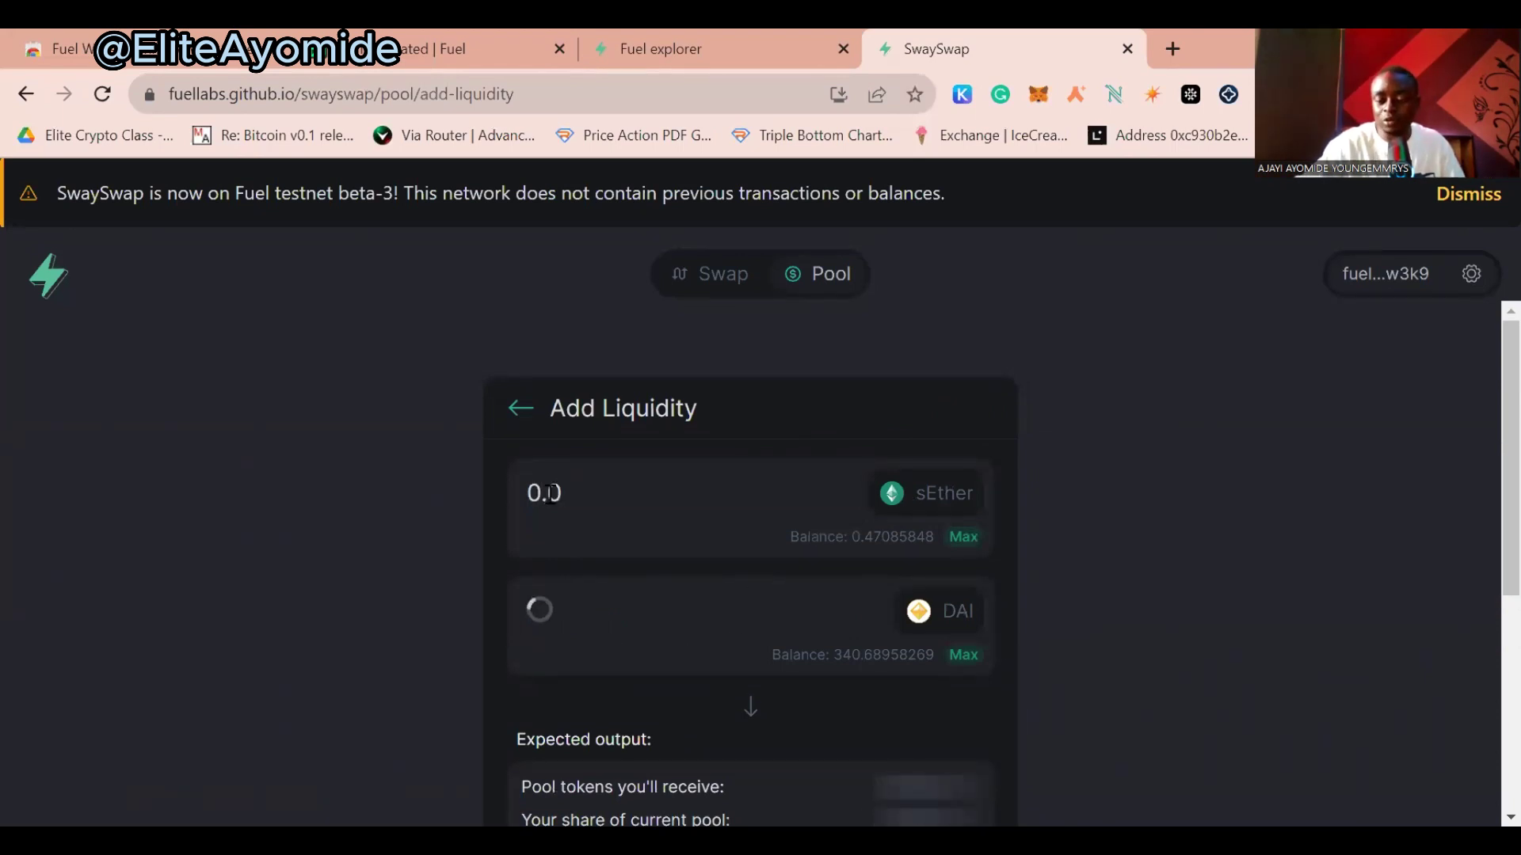
type("1")
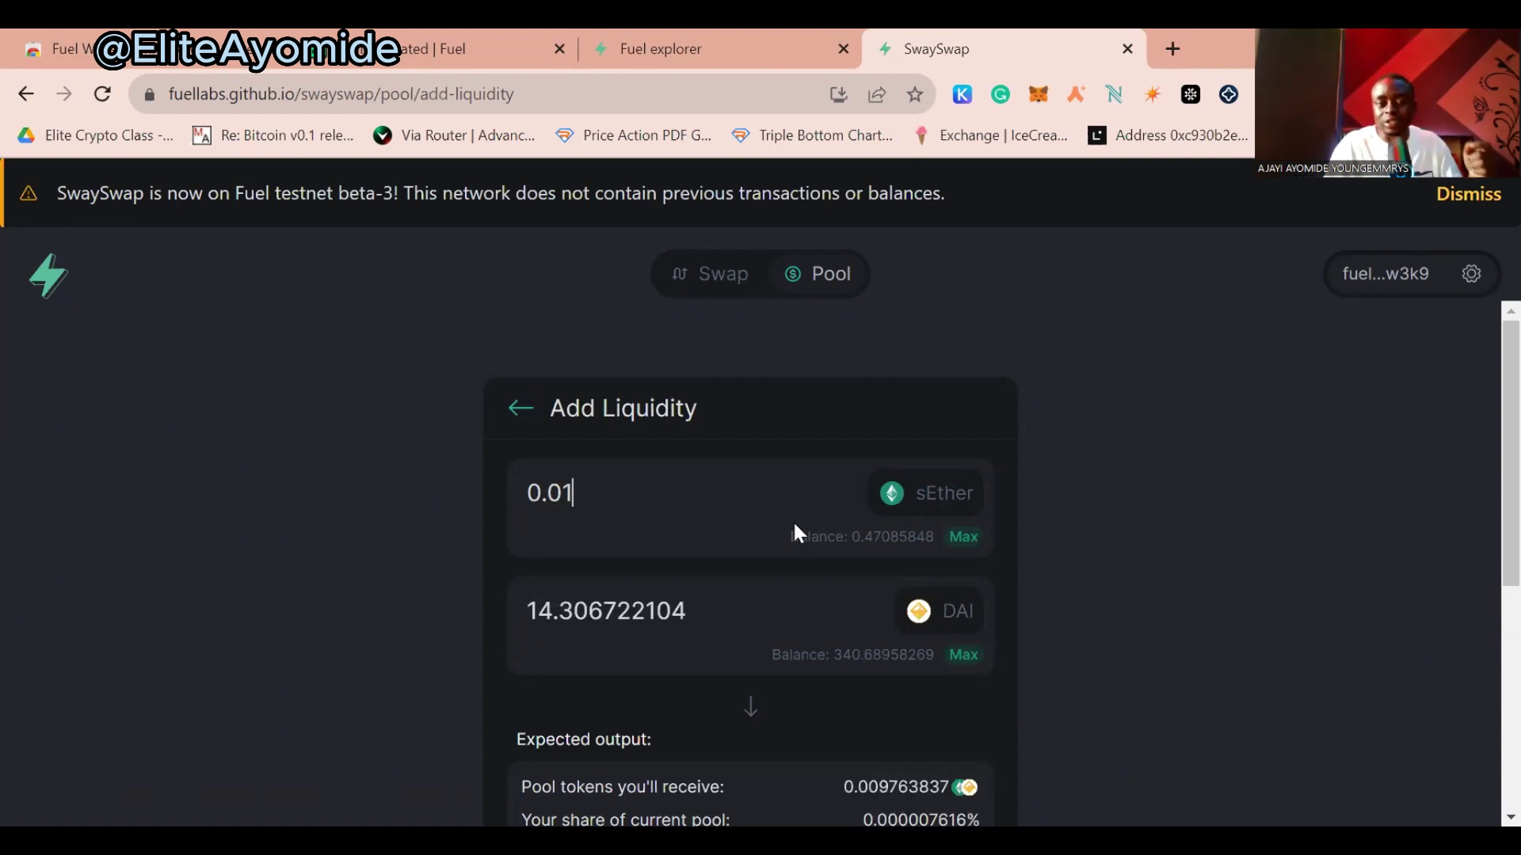
scroll(792, 520, "down", 3)
scroll(704, 492, "up", 3)
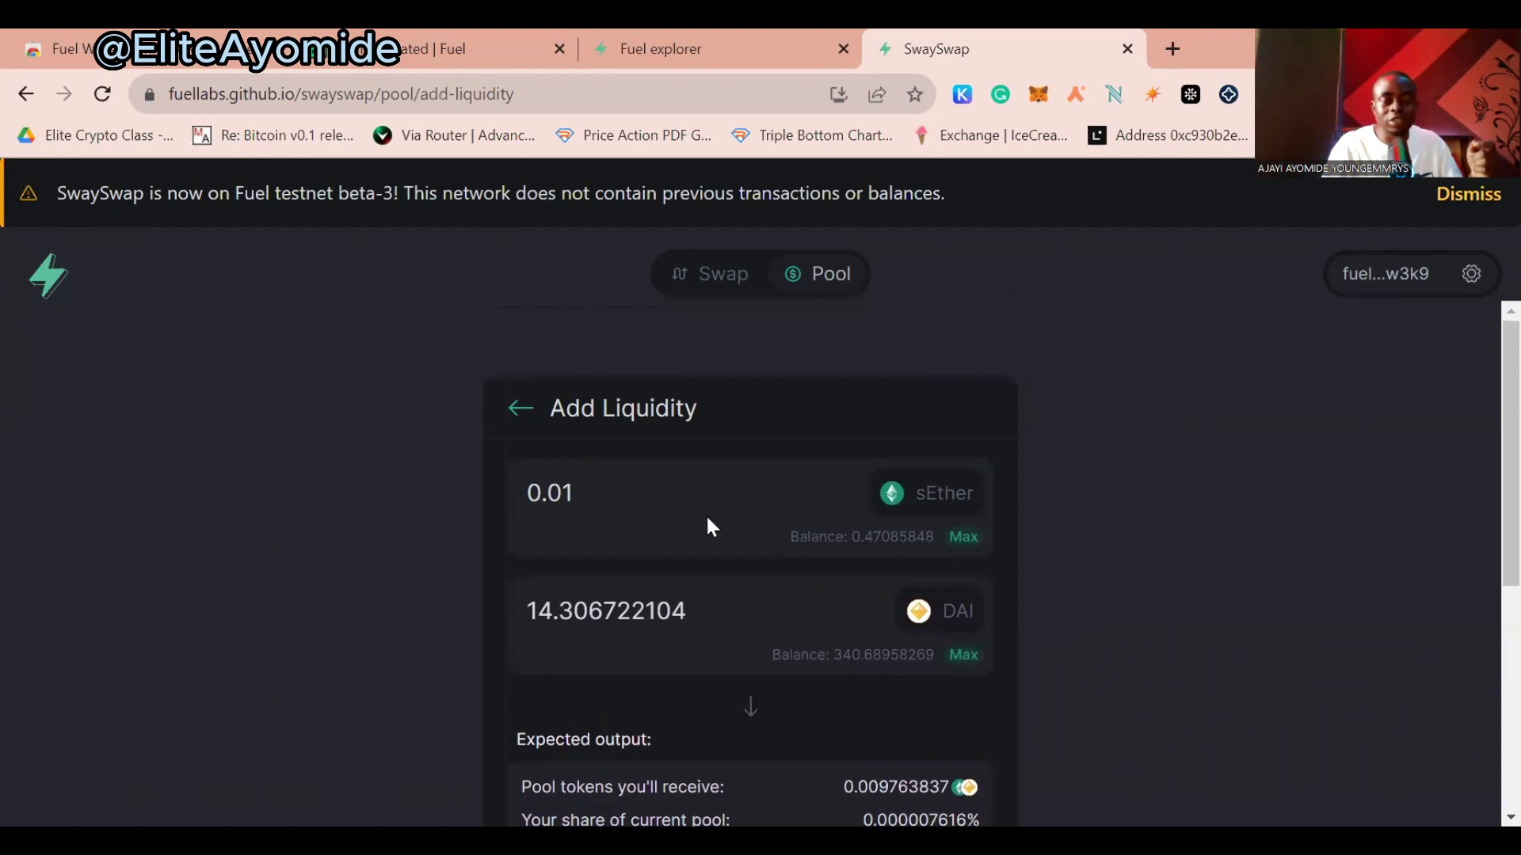
scroll(710, 658, "down", 3)
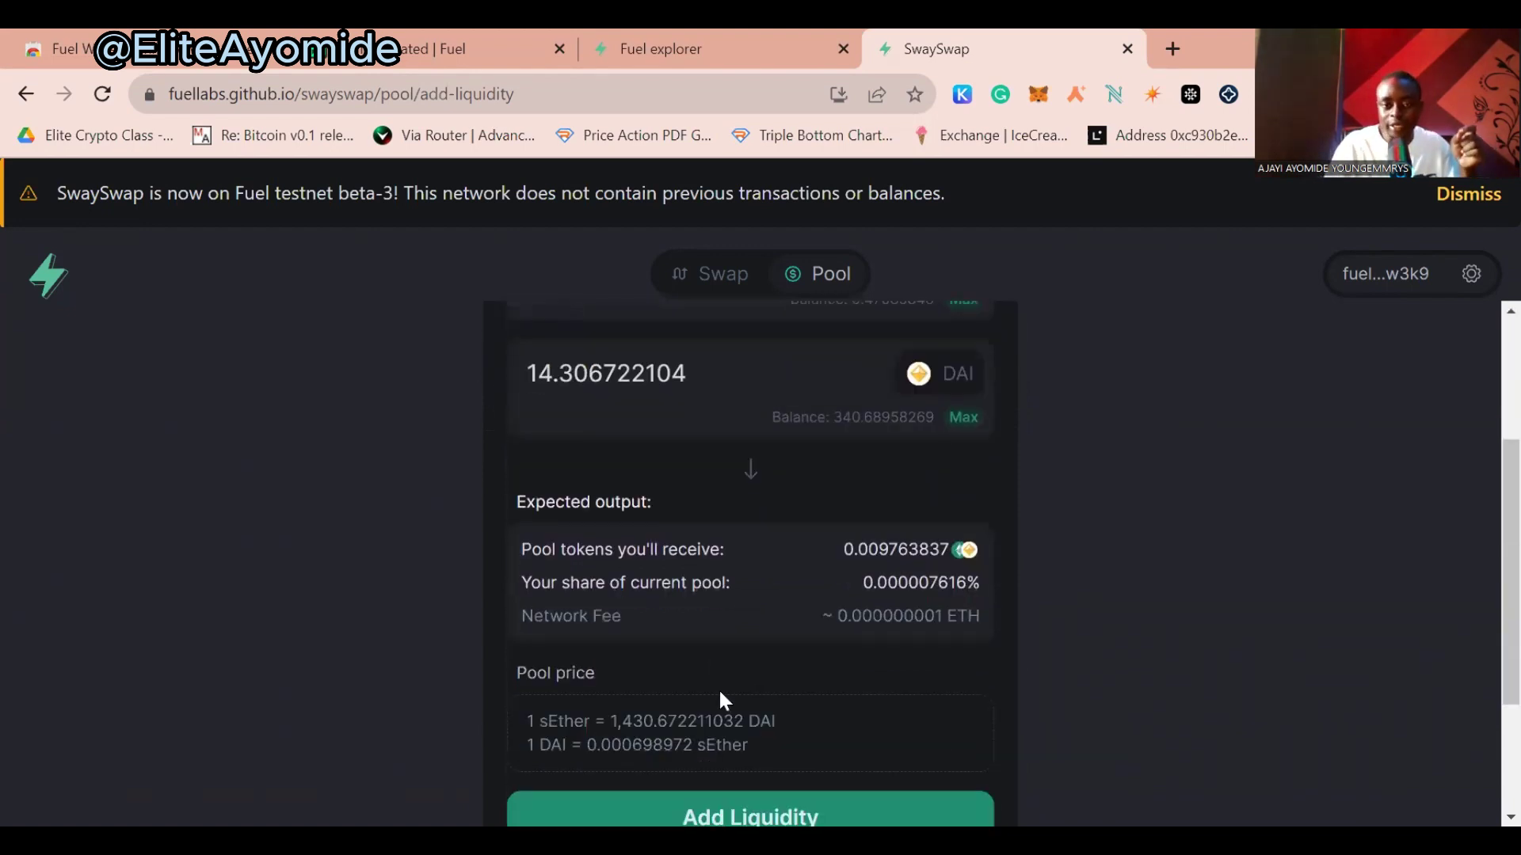
scroll(723, 700, "down", 2)
left_click(862, 707)
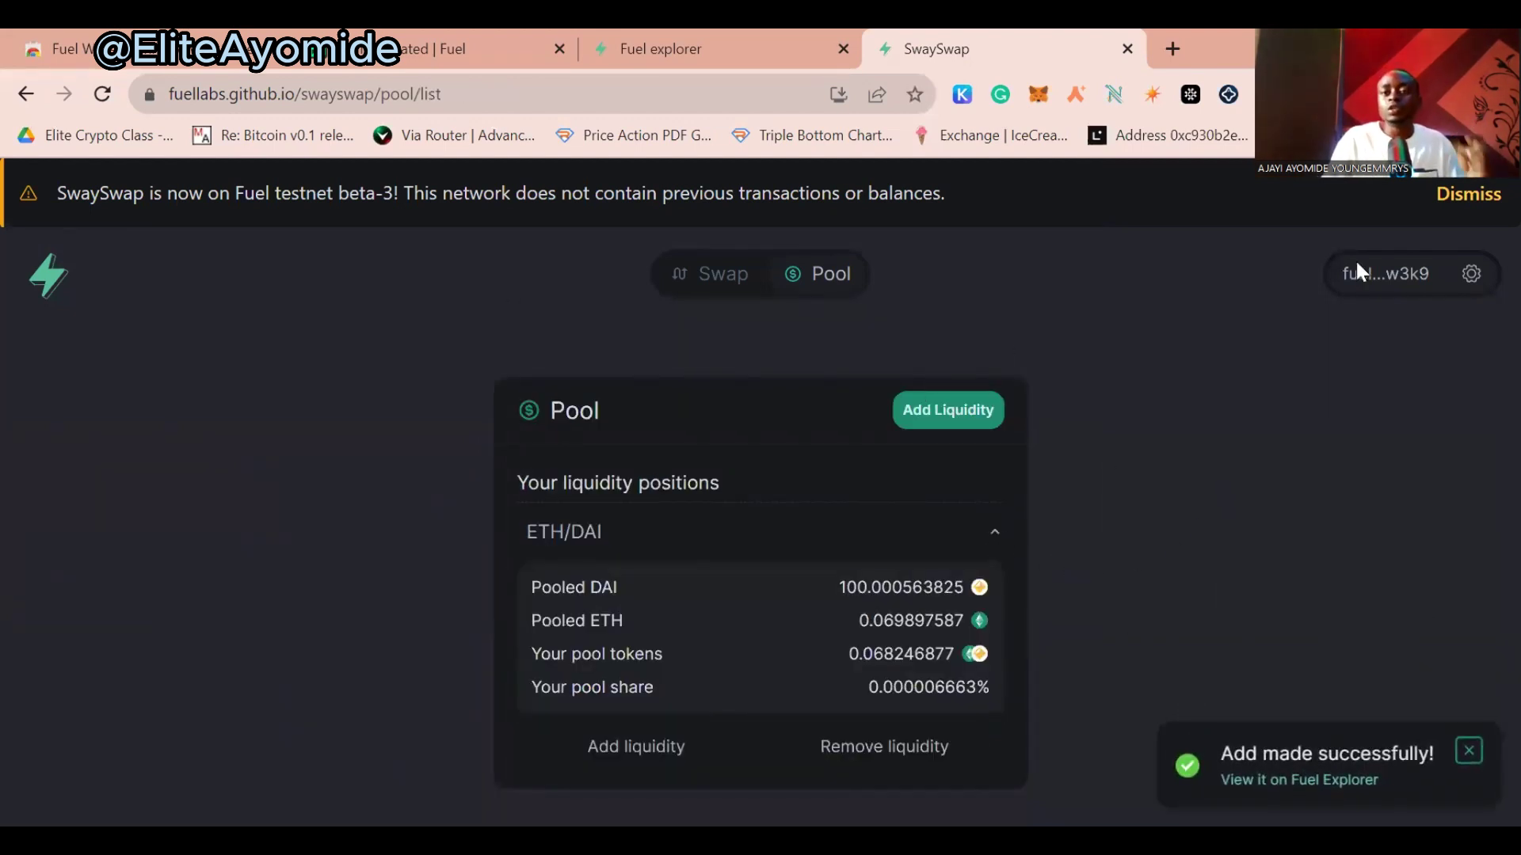
left_click(1503, 94)
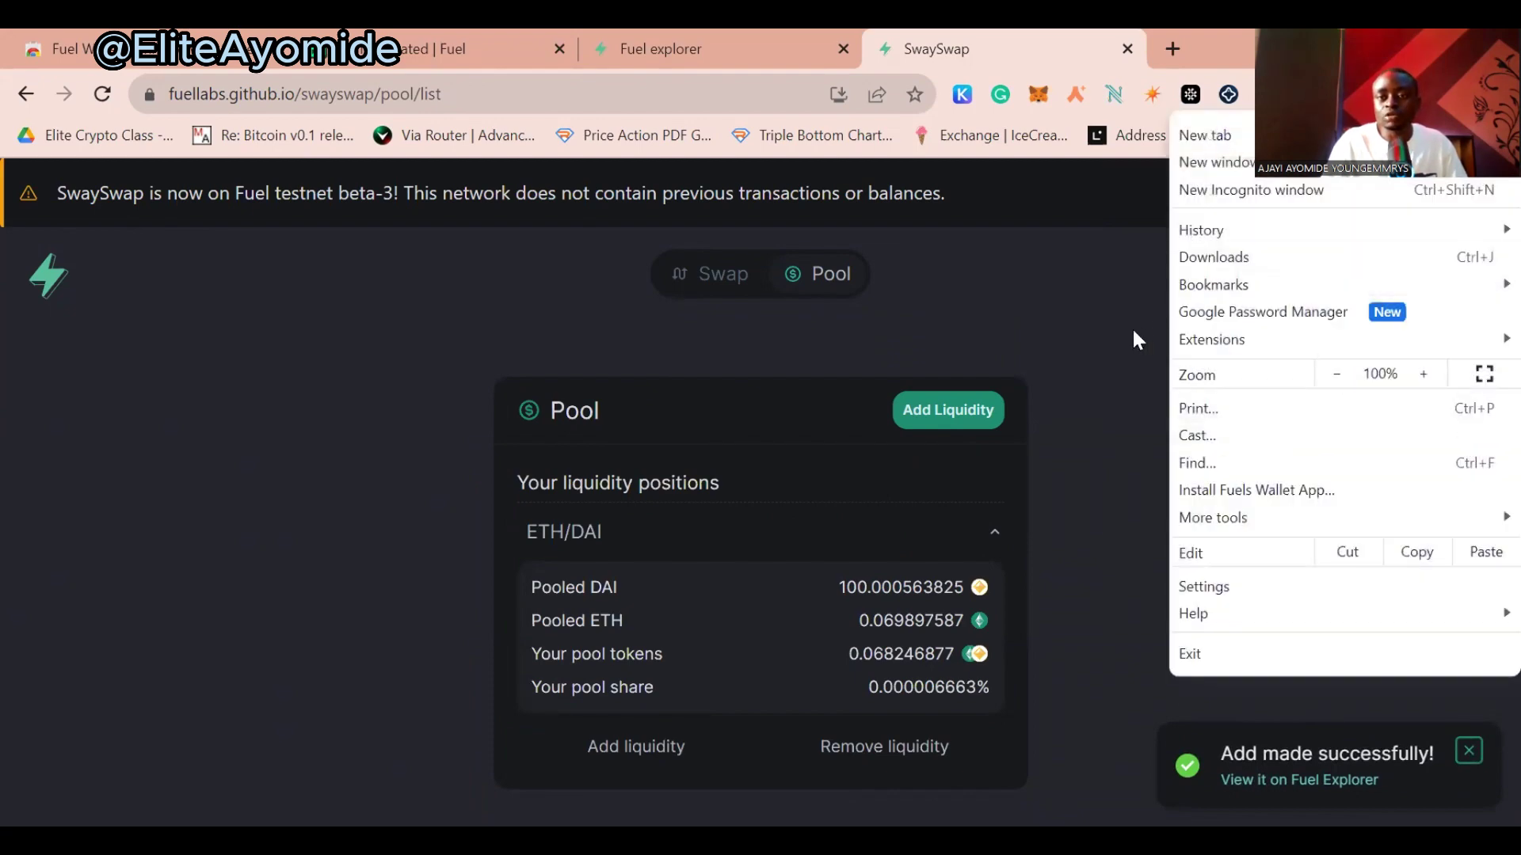
left_click(1137, 341)
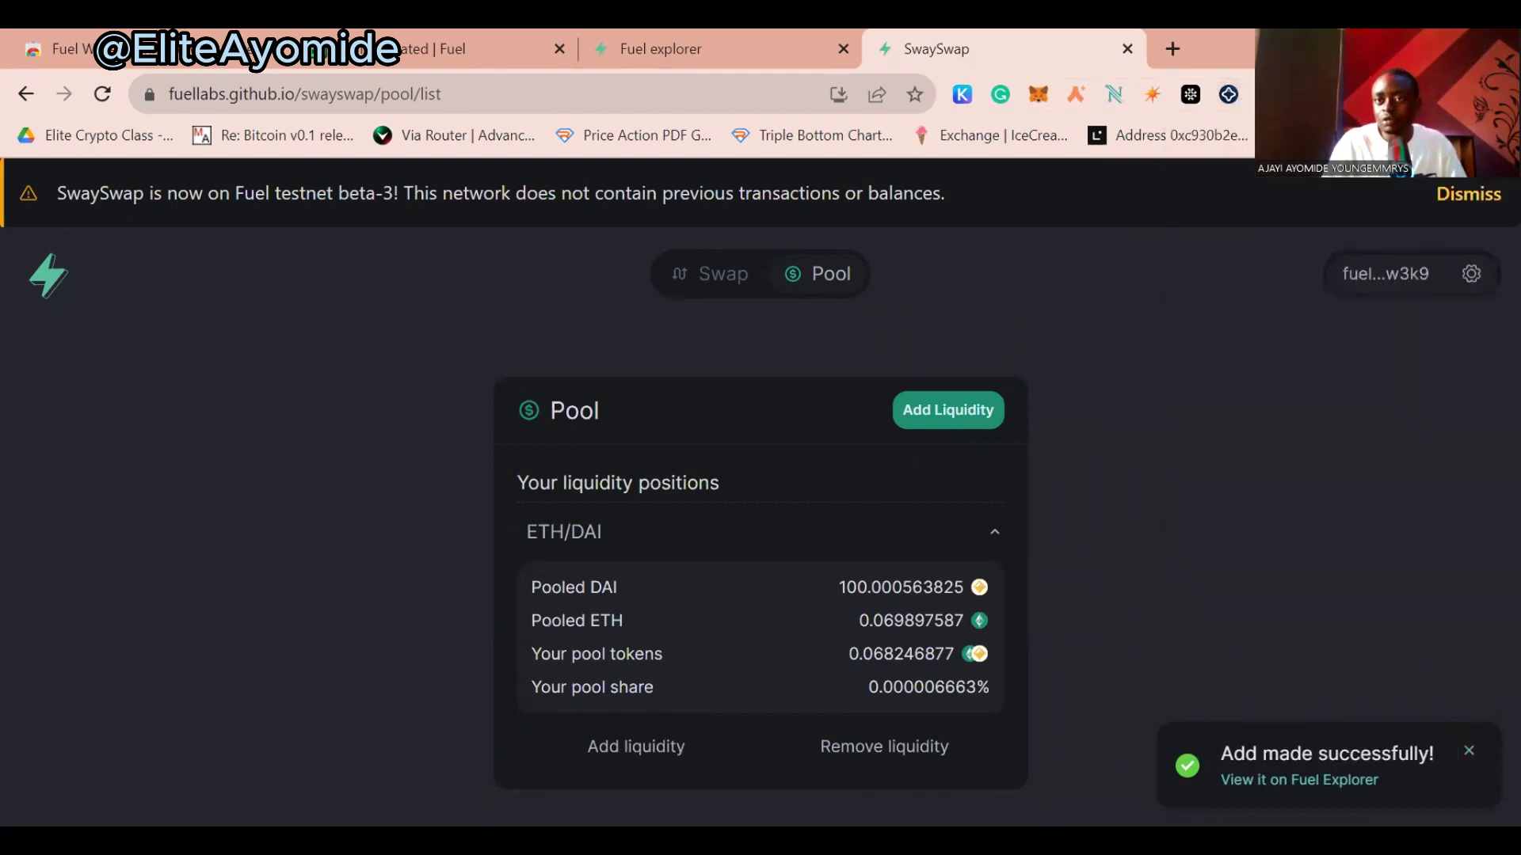
left_click(1501, 135)
scroll(1330, 546, "down", 3)
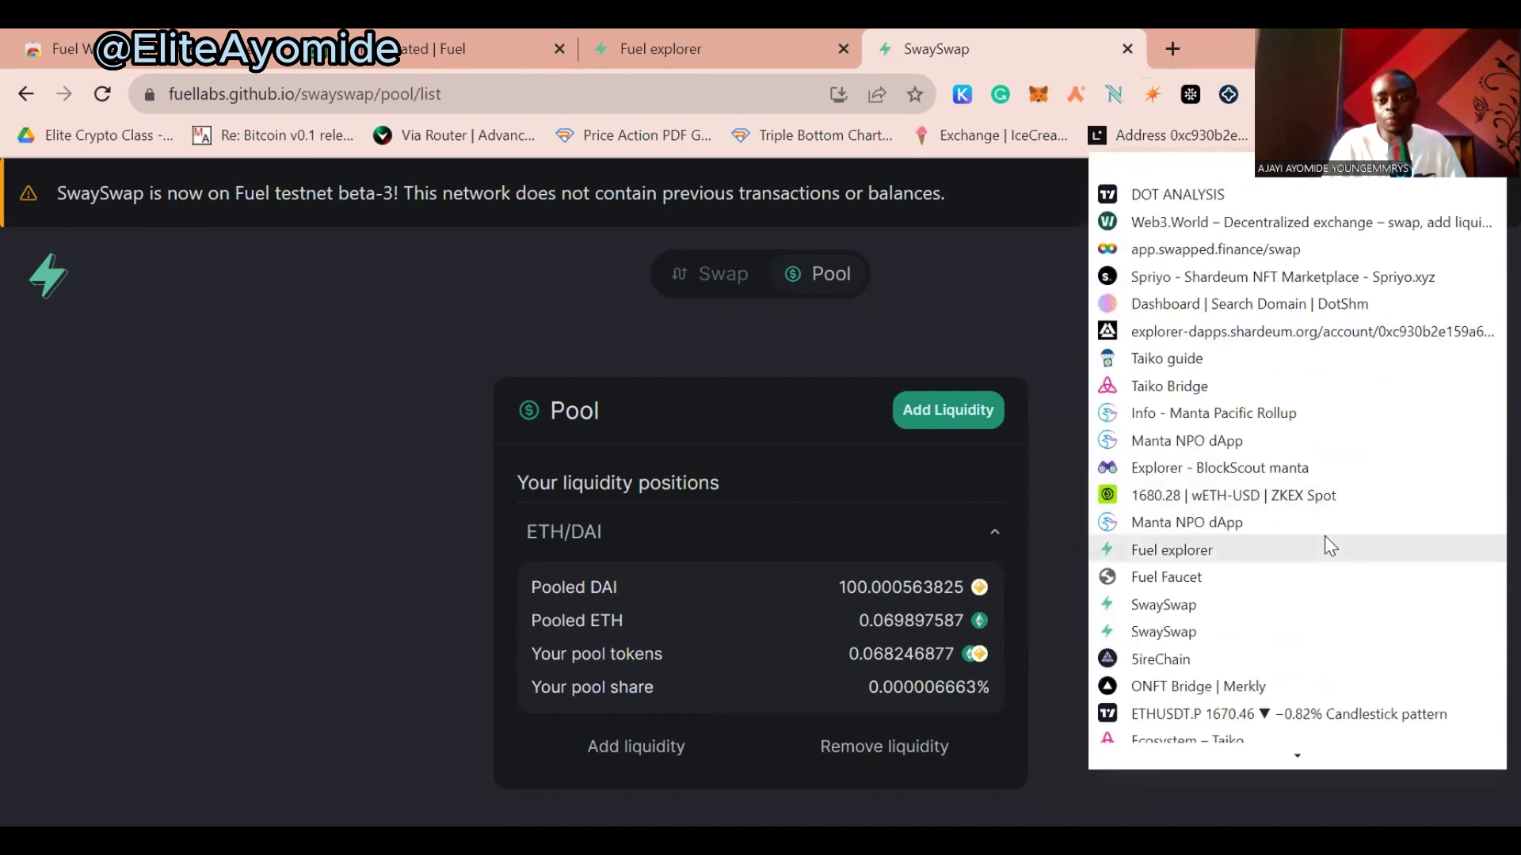
scroll(1331, 646, "down", 1)
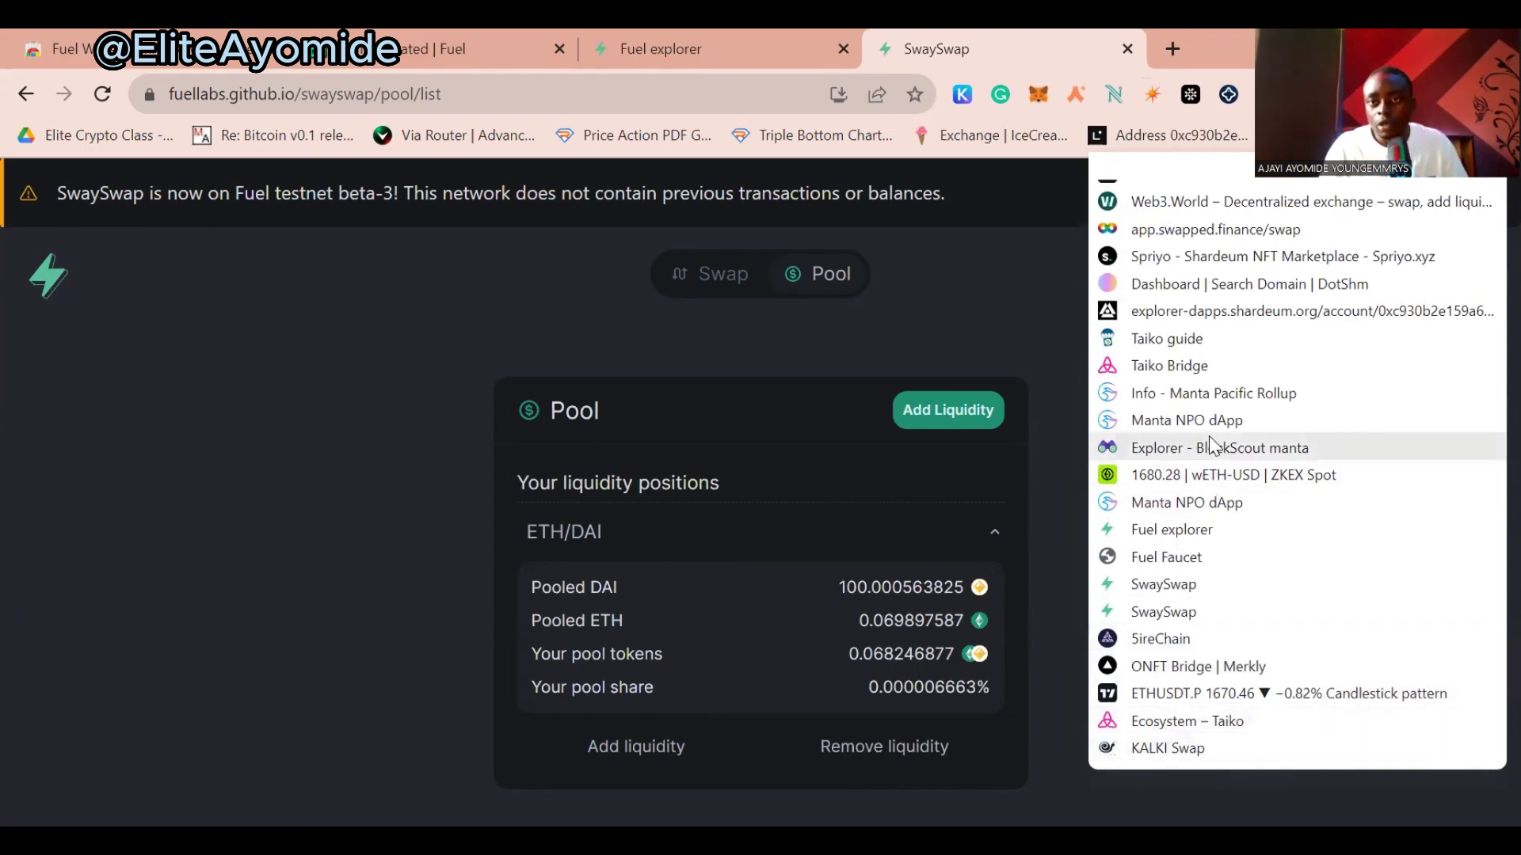
left_click(970, 301)
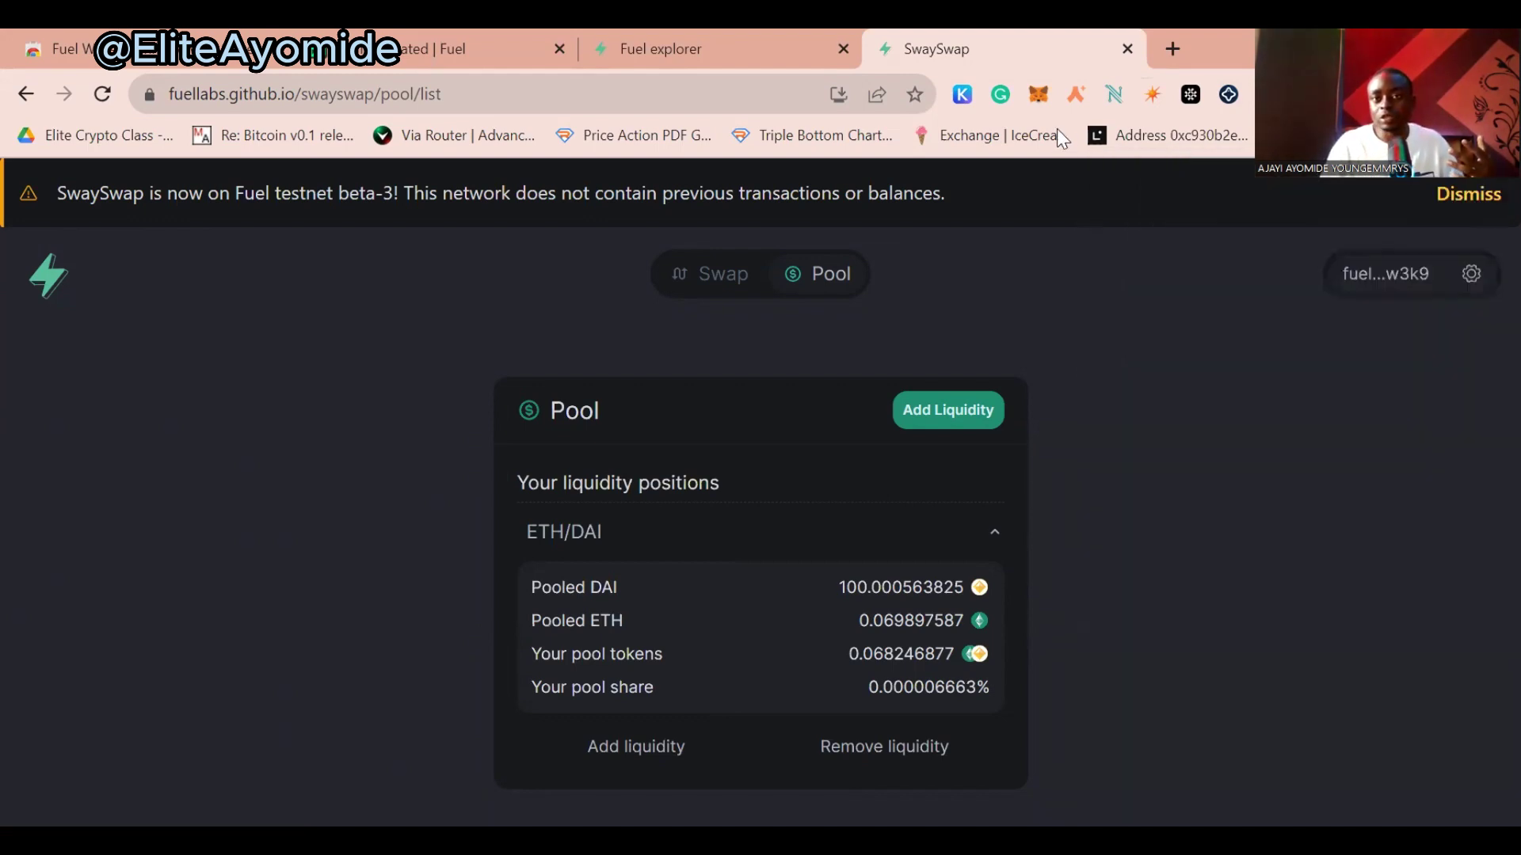
Search Google for "fuel network ecosystem" in a new browser tab
left_click(1172, 49)
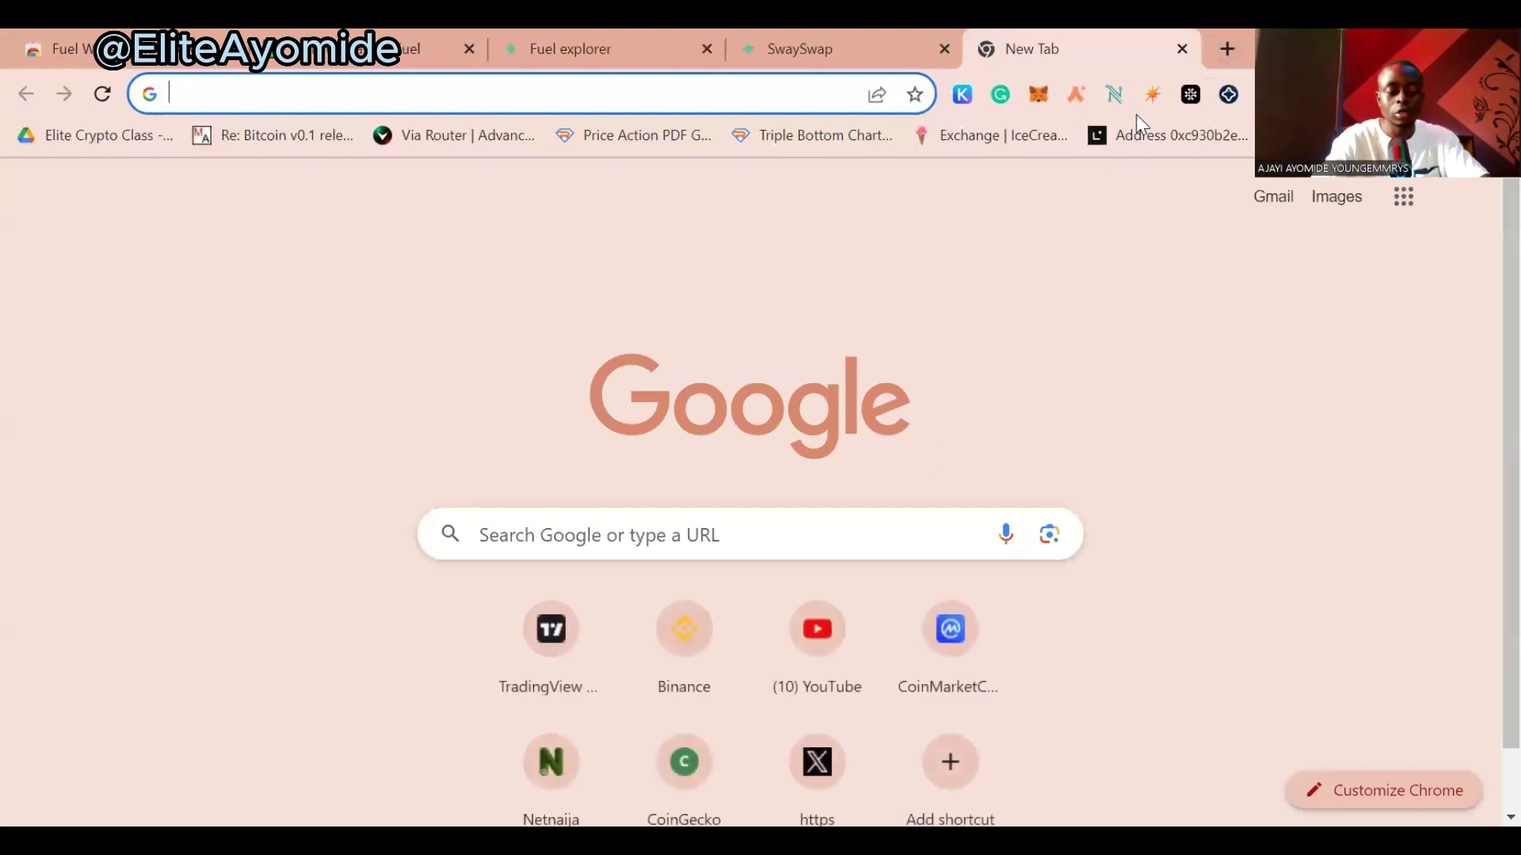
type("fuel me")
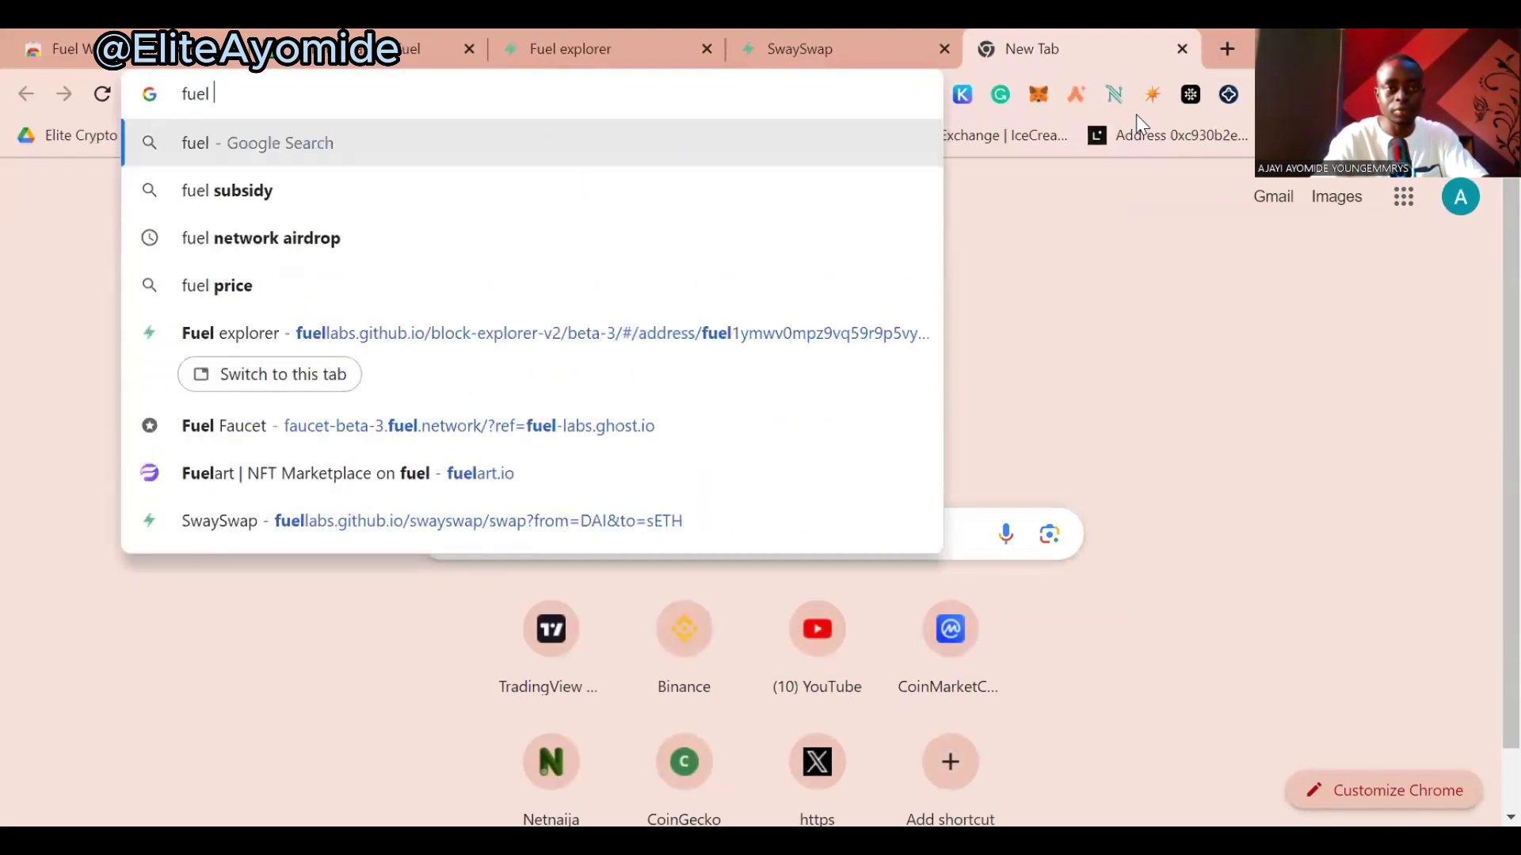
key("BackSpace")
key("BackSpace")
type("net")
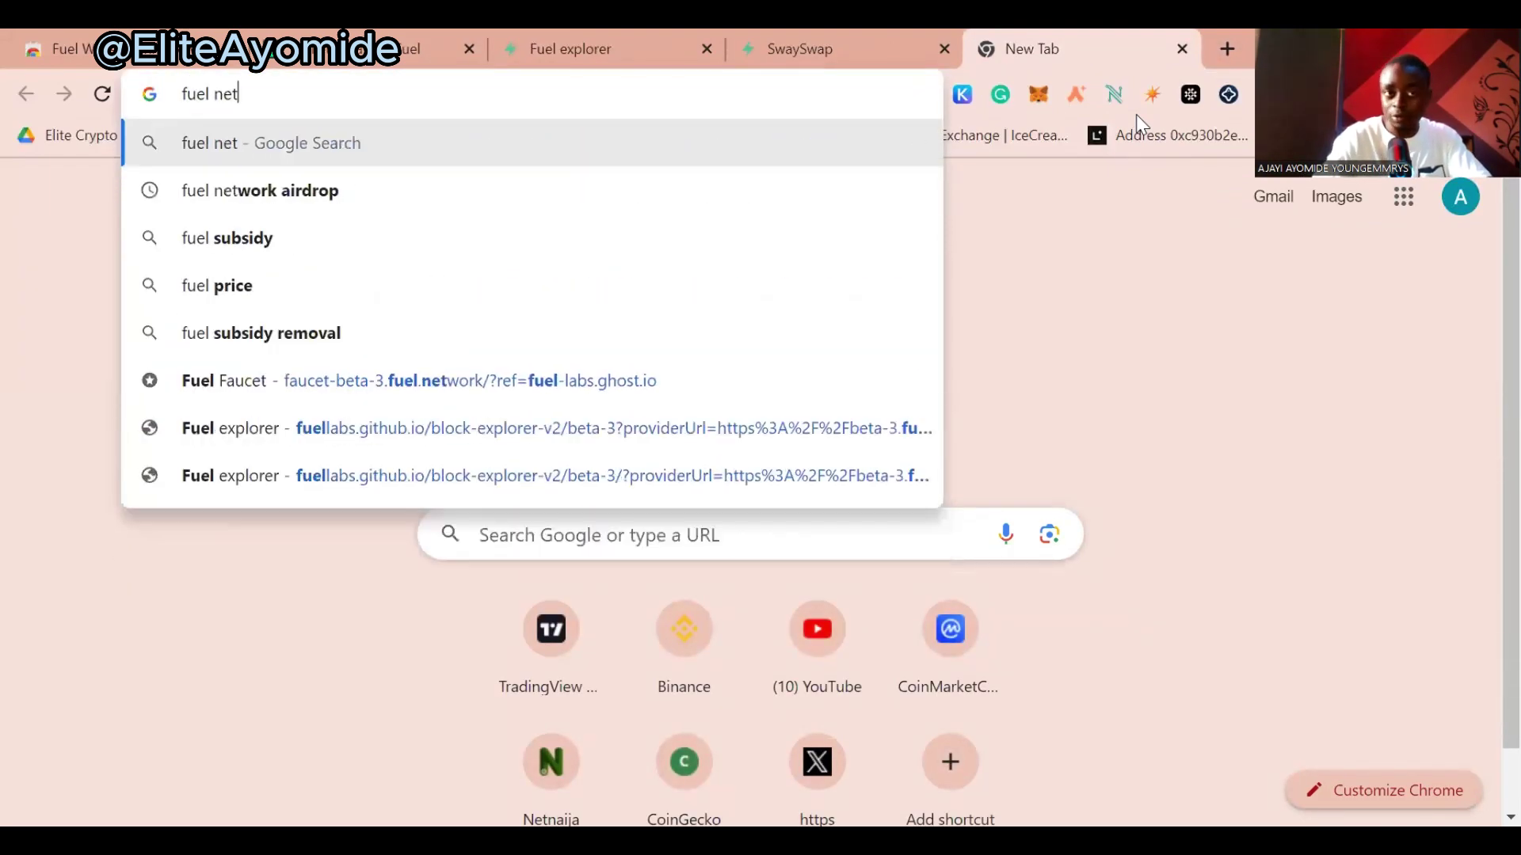
type("work ecosys")
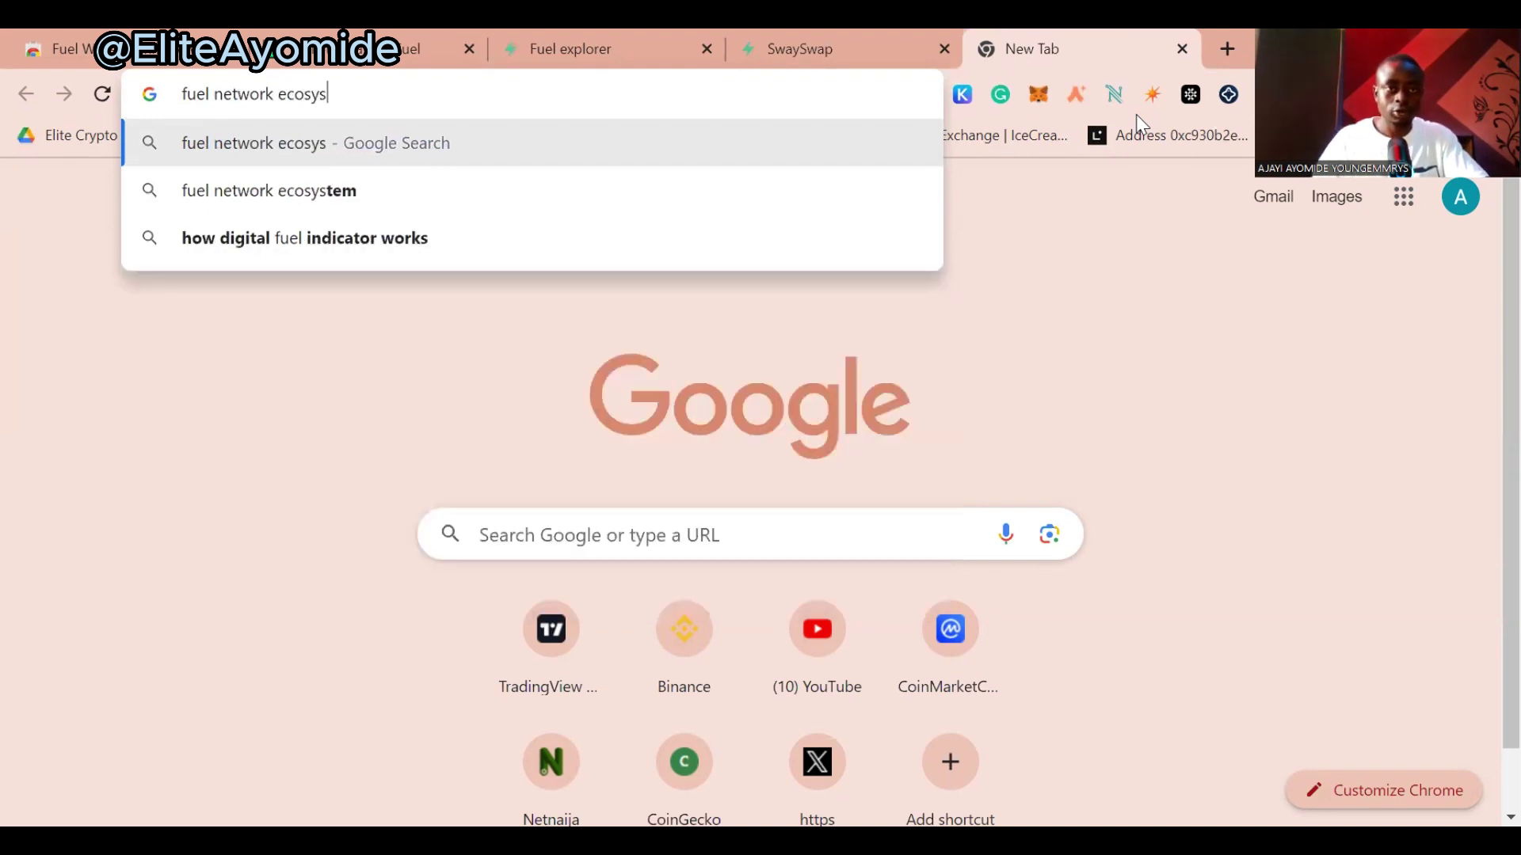
left_click(754, 190)
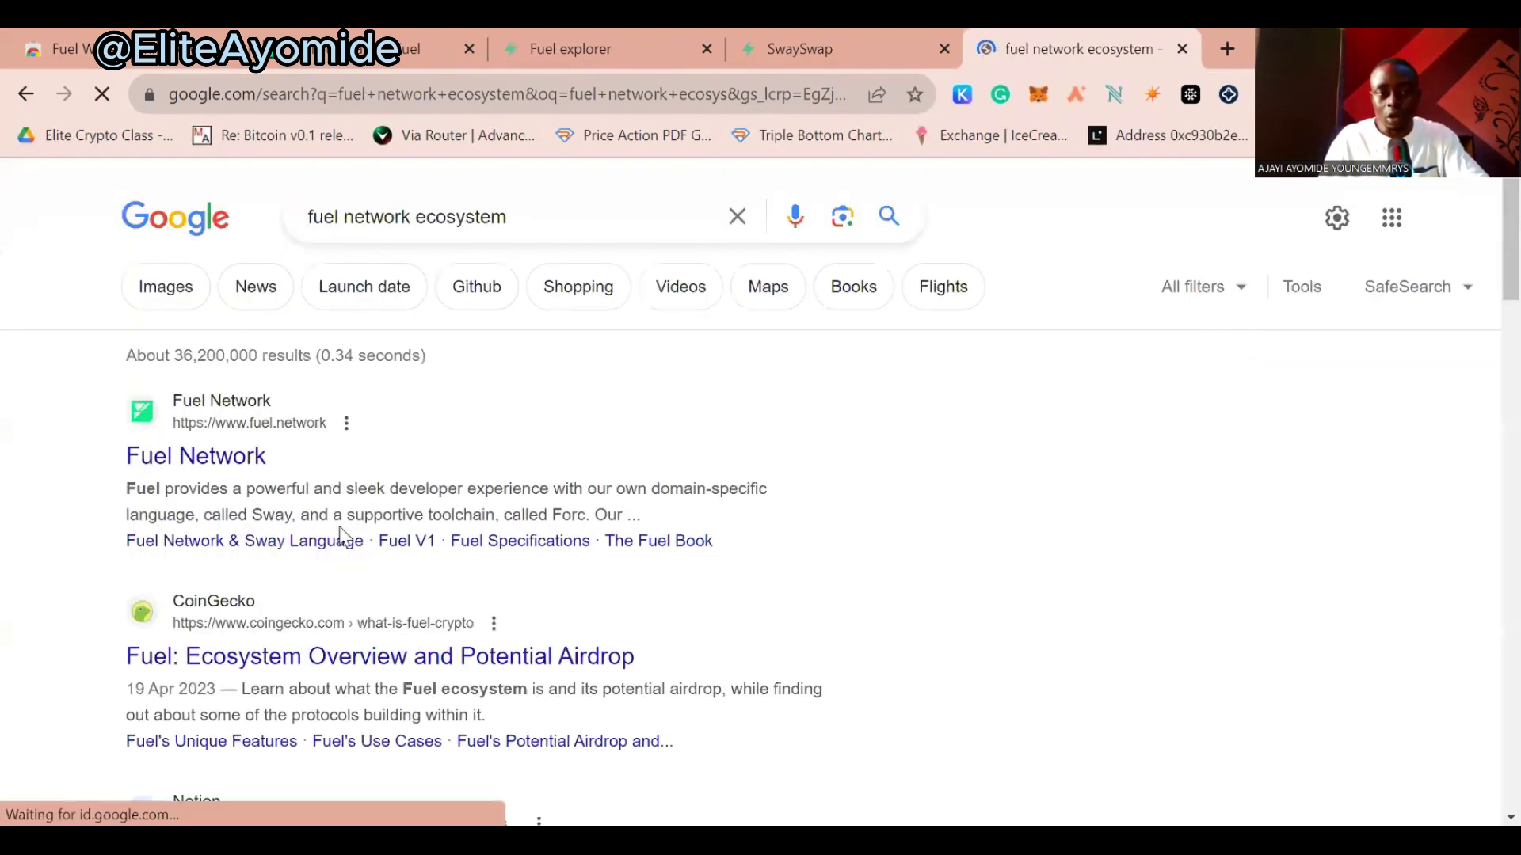
Open the Fuel Network website from the search results and look through its homepage
left_click(246, 459)
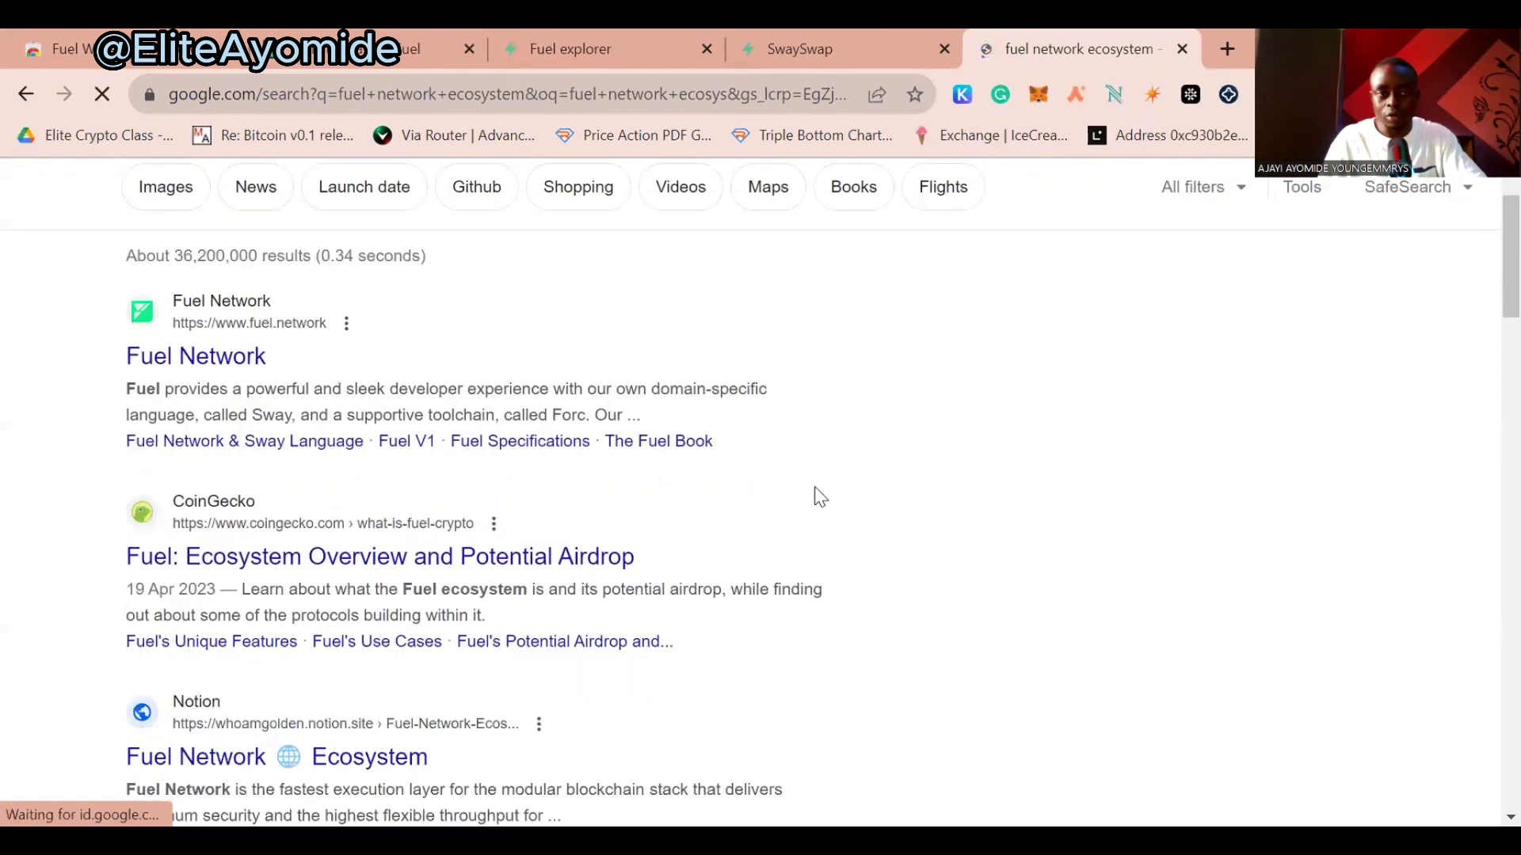
scroll(823, 495, "down", 5)
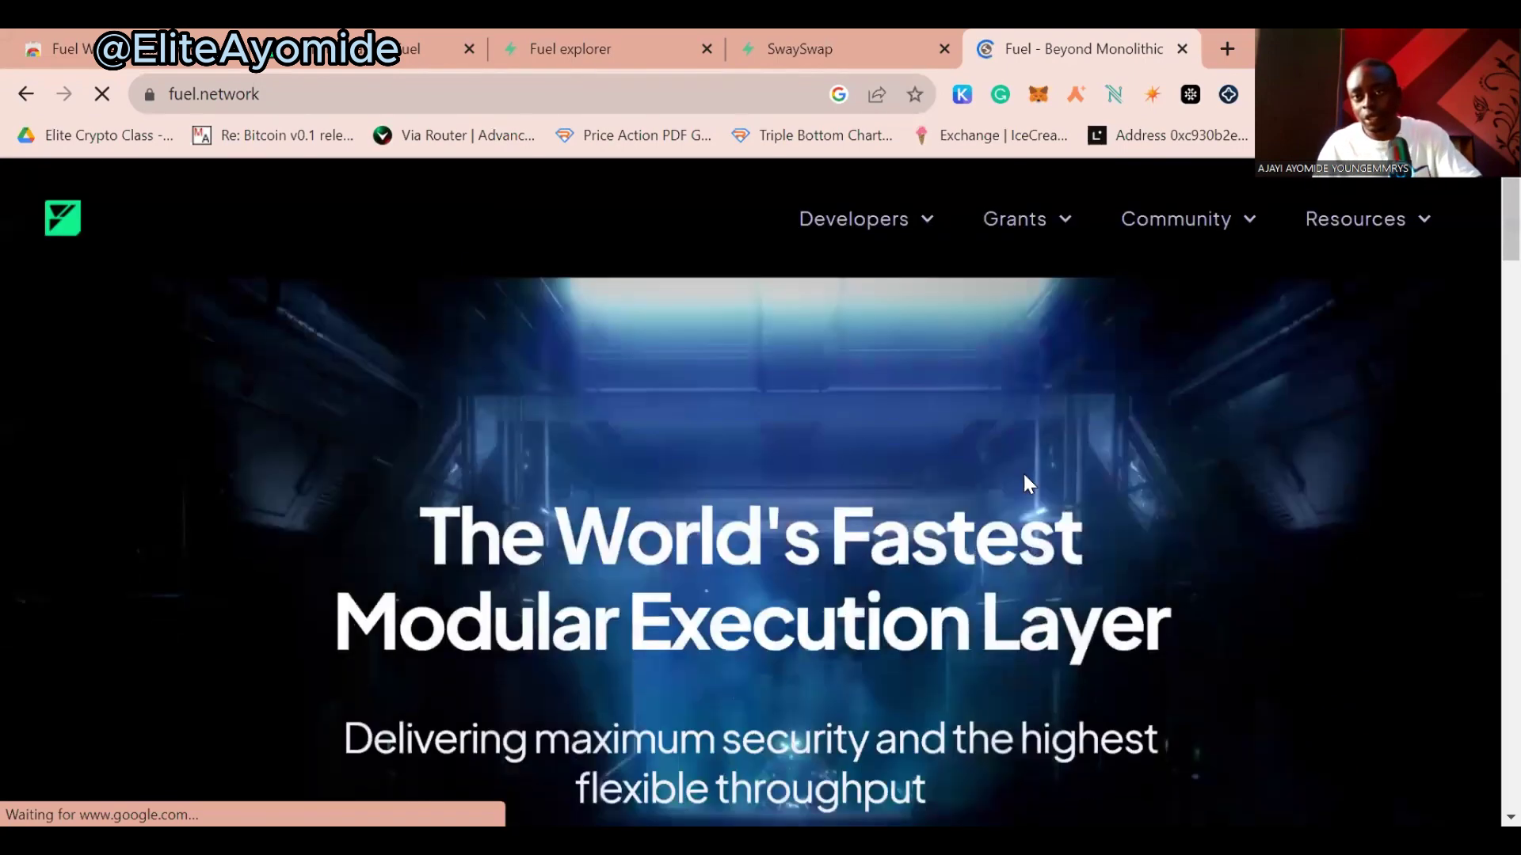
scroll(1023, 472, "down", 5)
scroll(1022, 481, "down", 4)
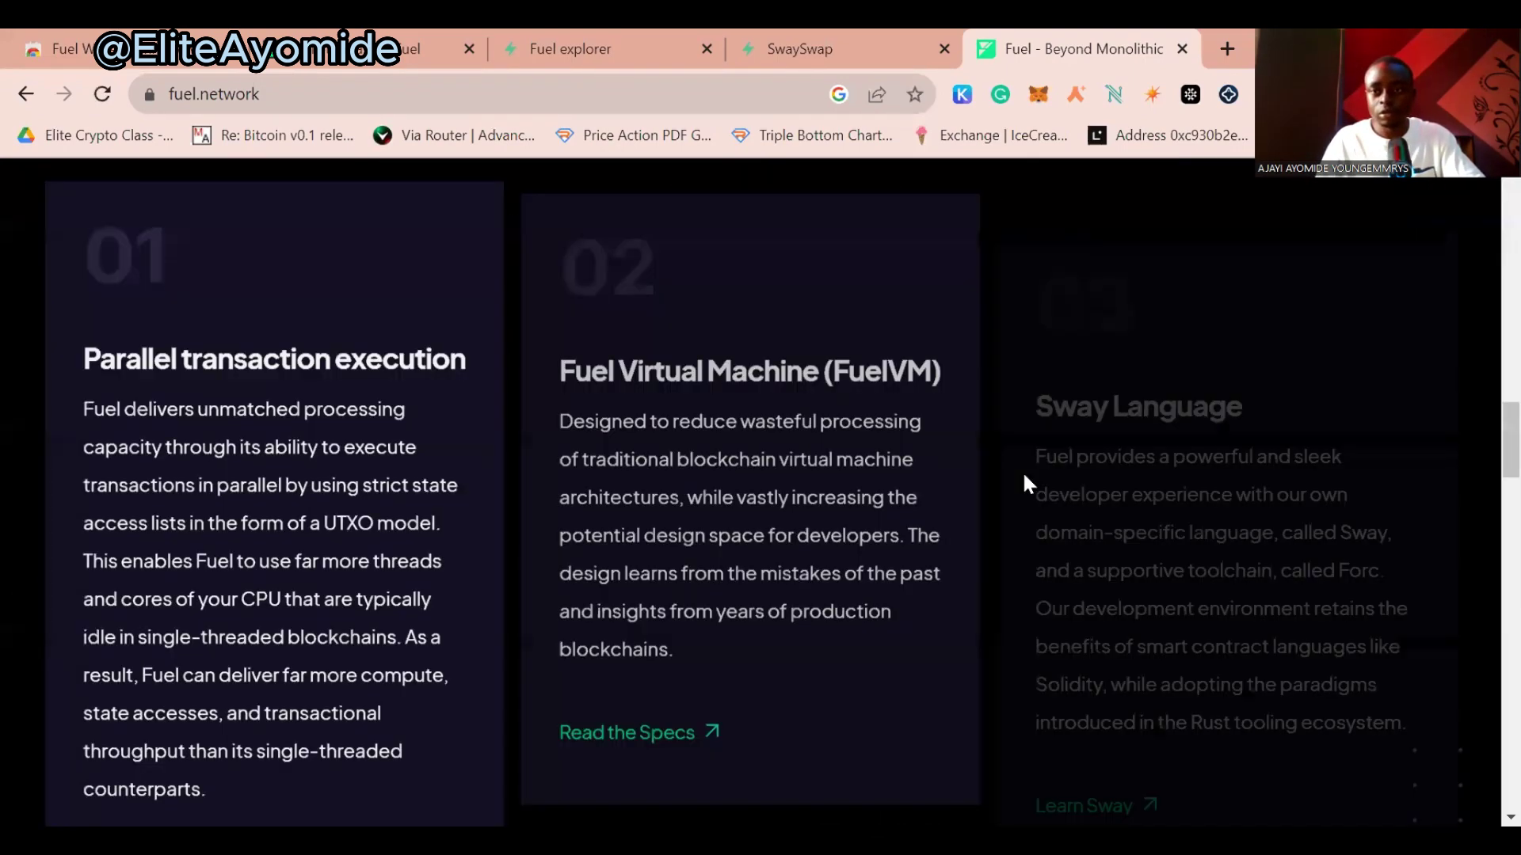
scroll(1022, 482, "down", 15)
scroll(1024, 482, "down", 15)
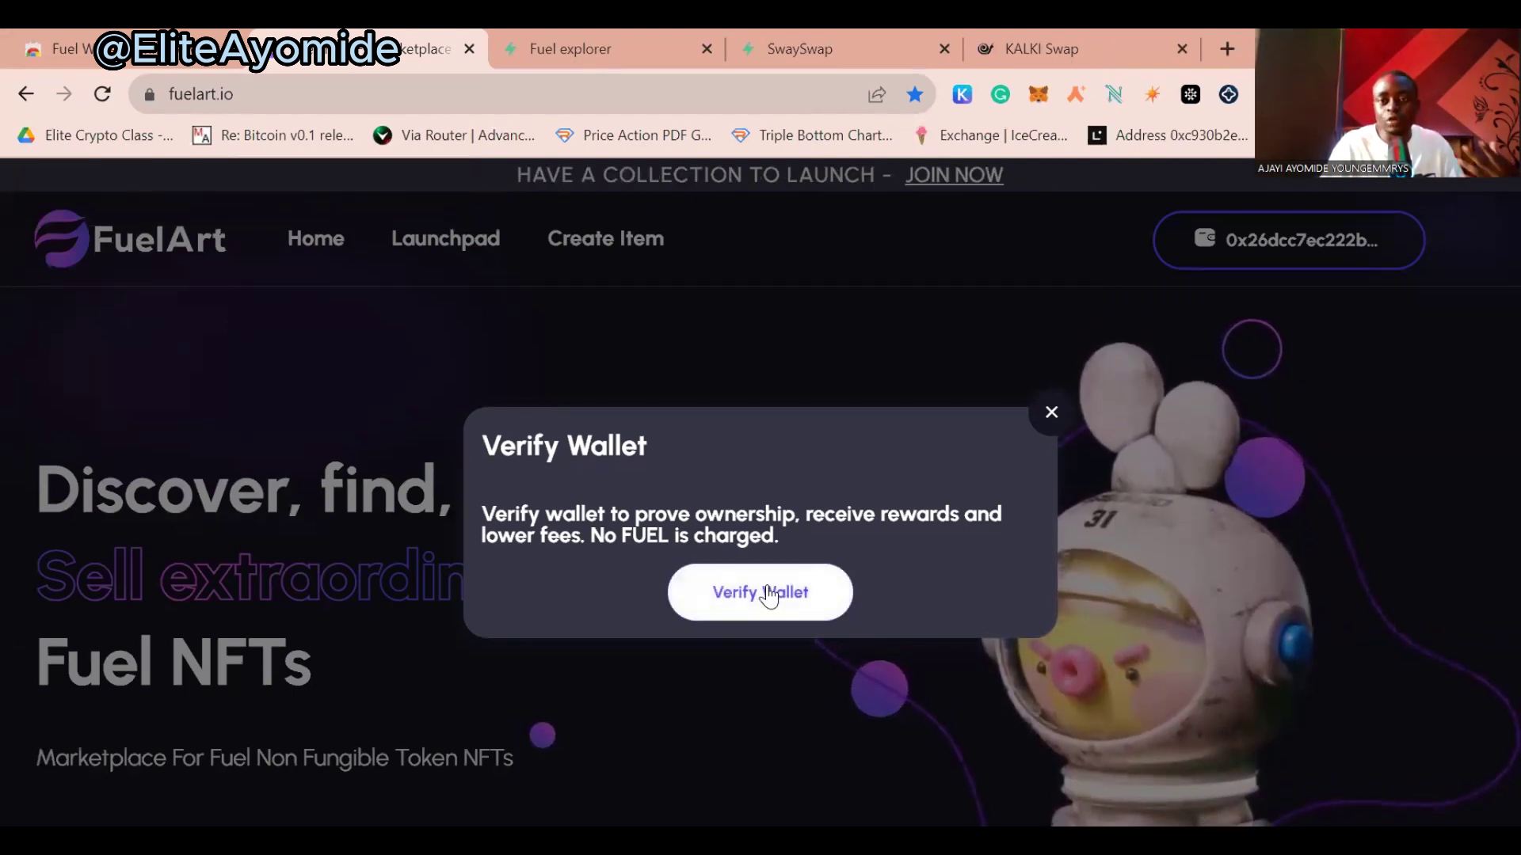
Verify the connected wallet on the FuelArt NFT marketplace and open its NFT creation page
left_click(768, 595)
left_click(1072, 729)
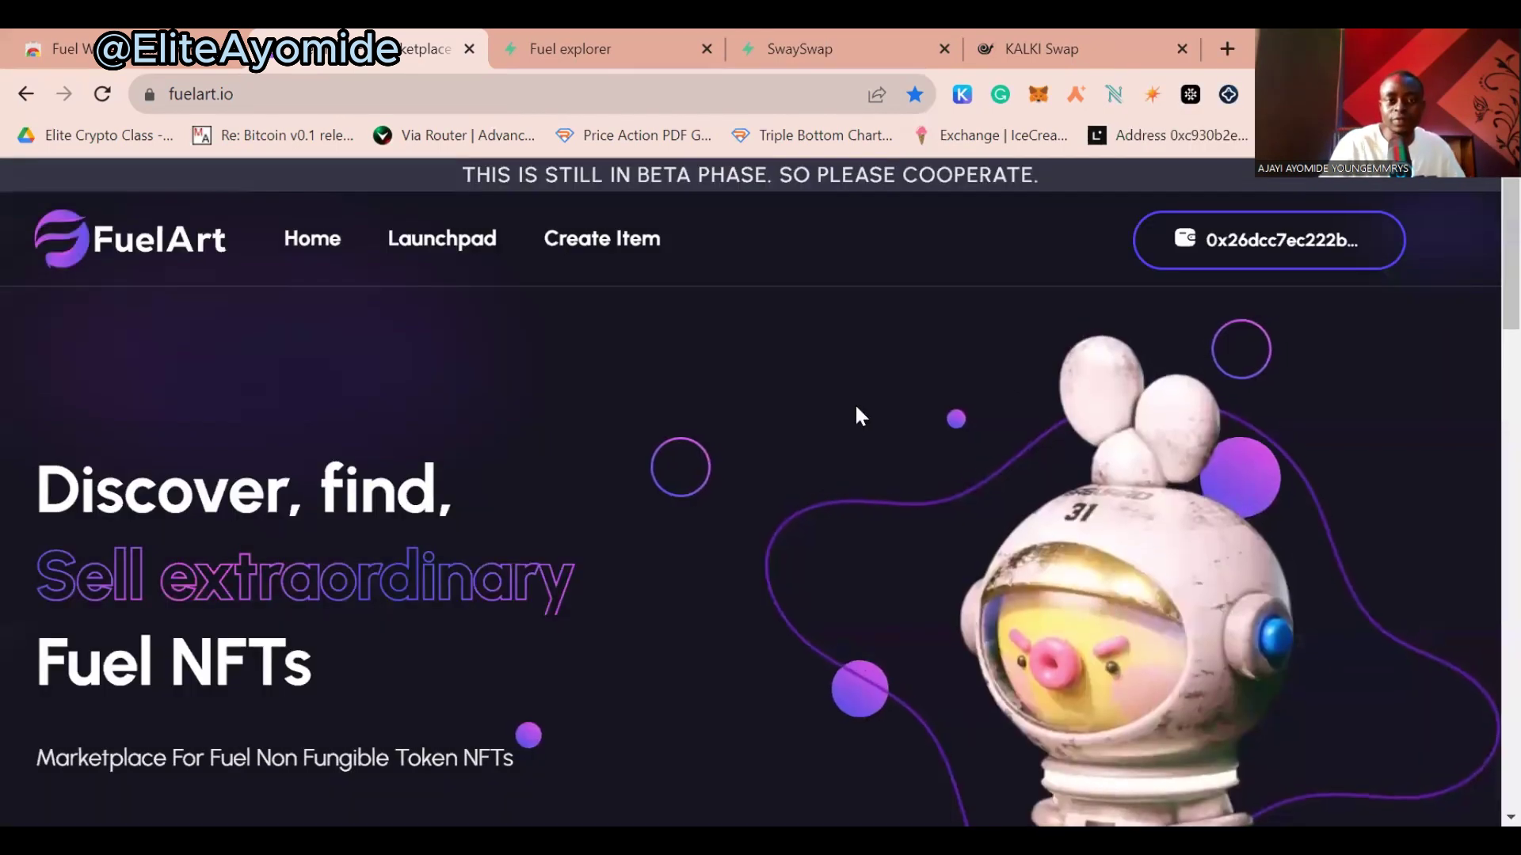
scroll(387, 615, "down", 10)
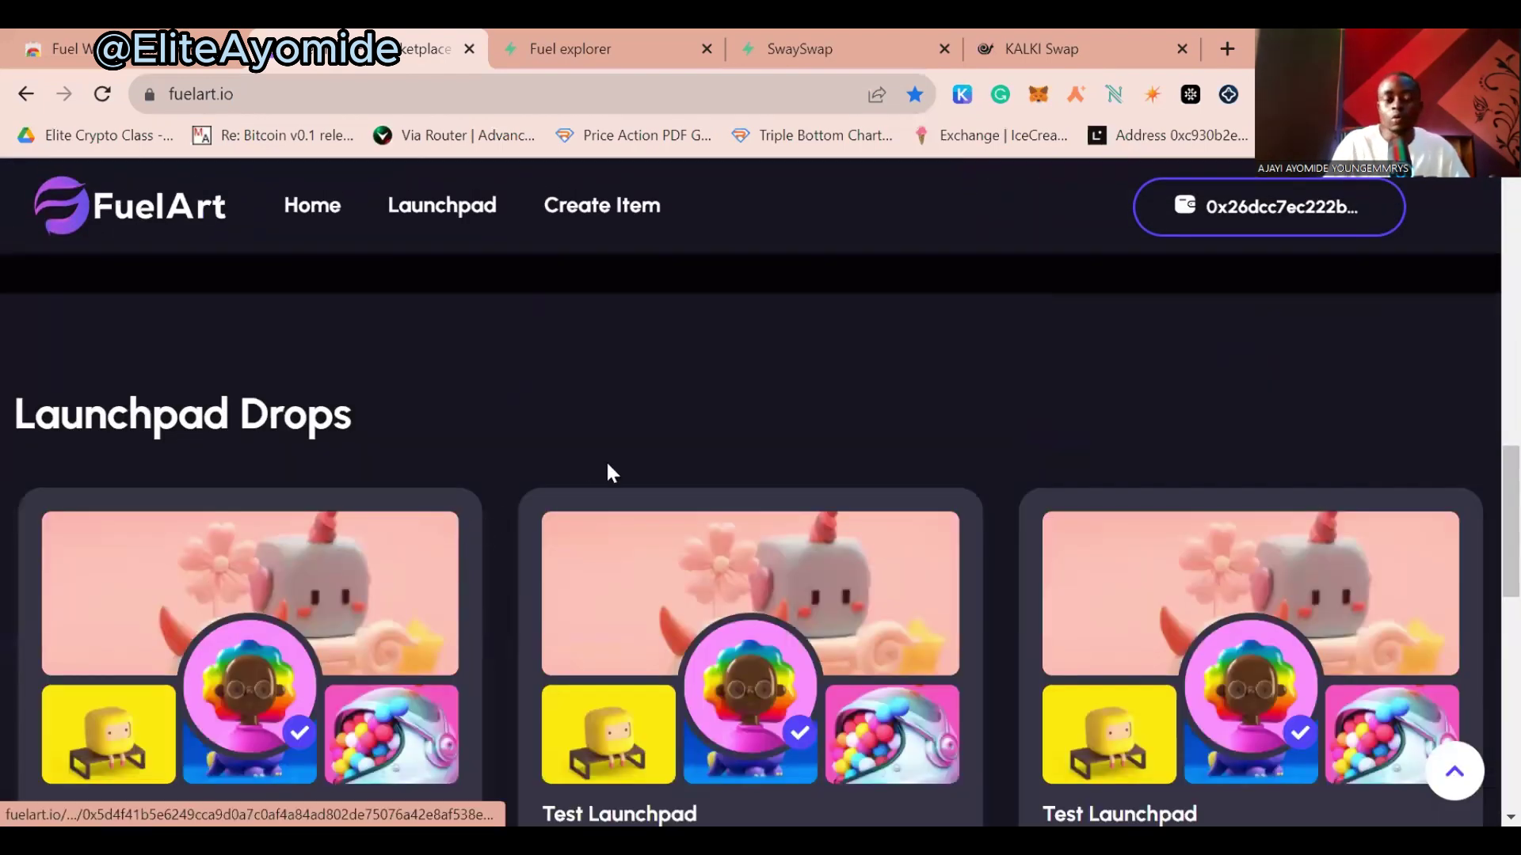
scroll(614, 472, "up", 5)
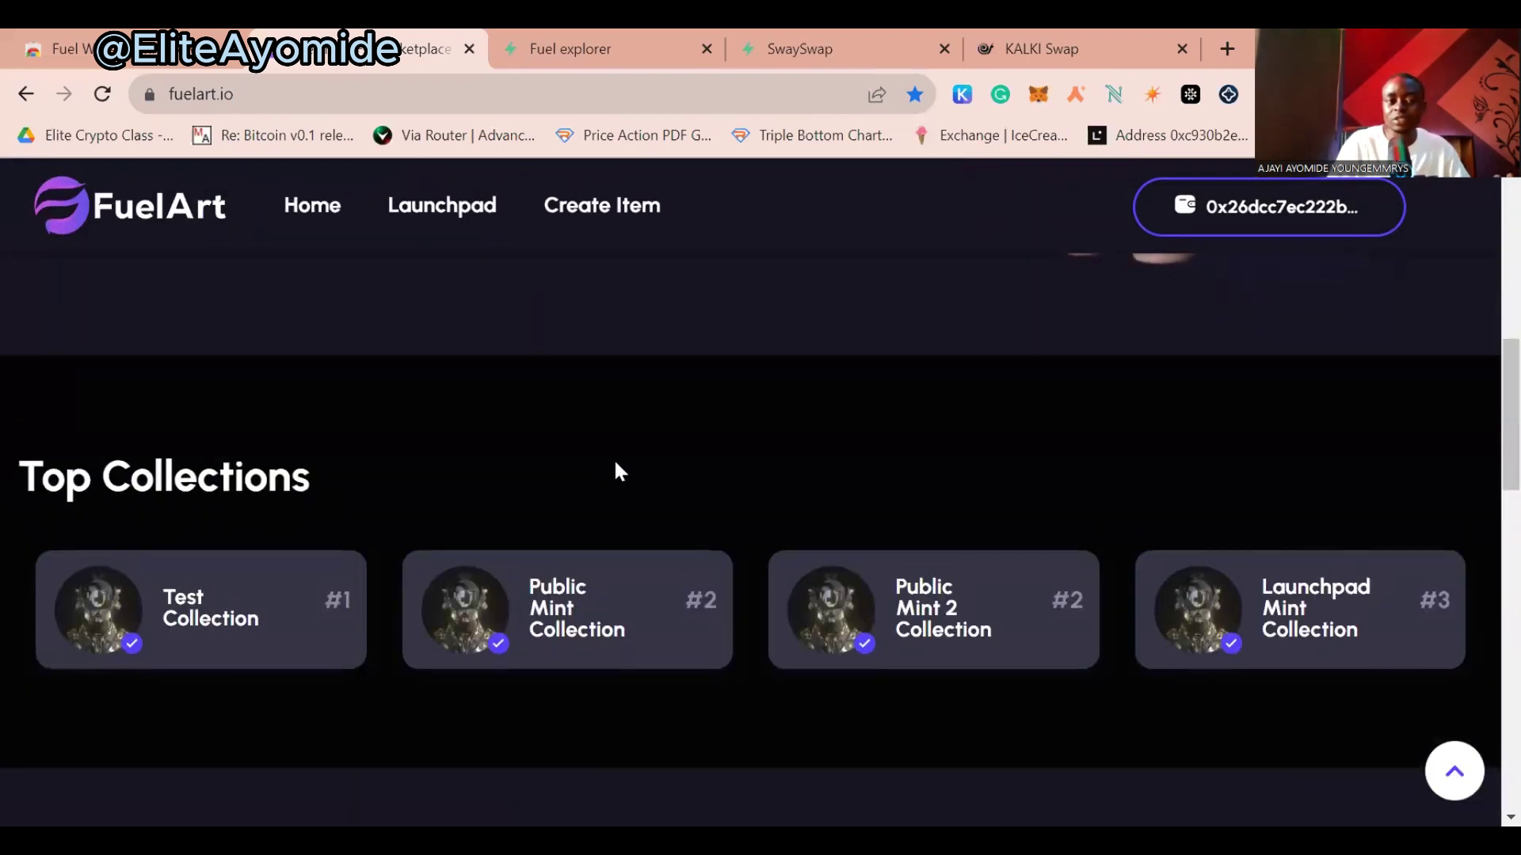
scroll(634, 467, "down", 9)
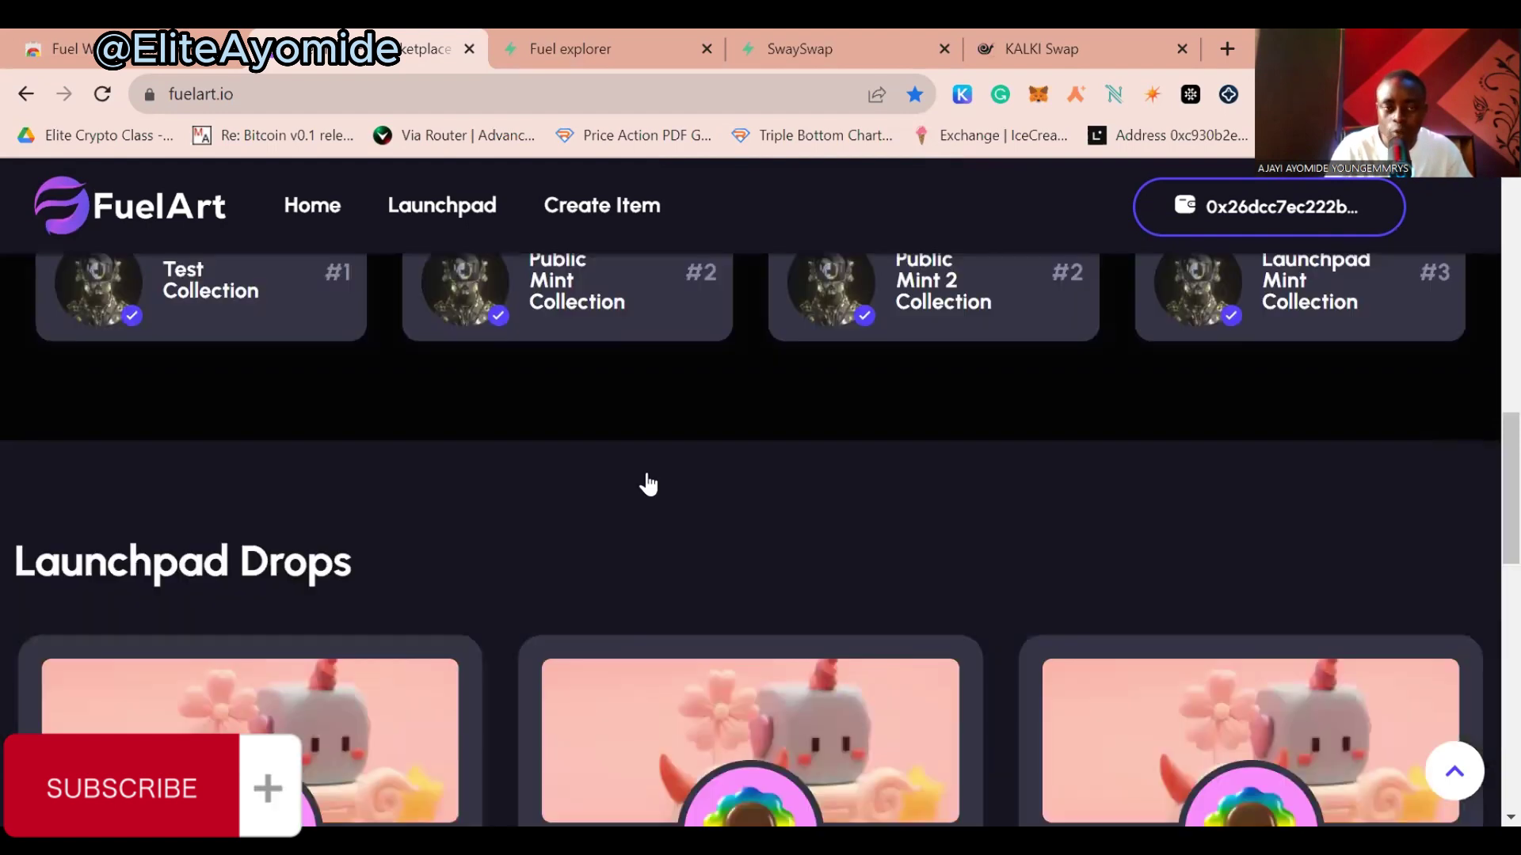
scroll(692, 501, "up", 2)
scroll(692, 507, "down", 1)
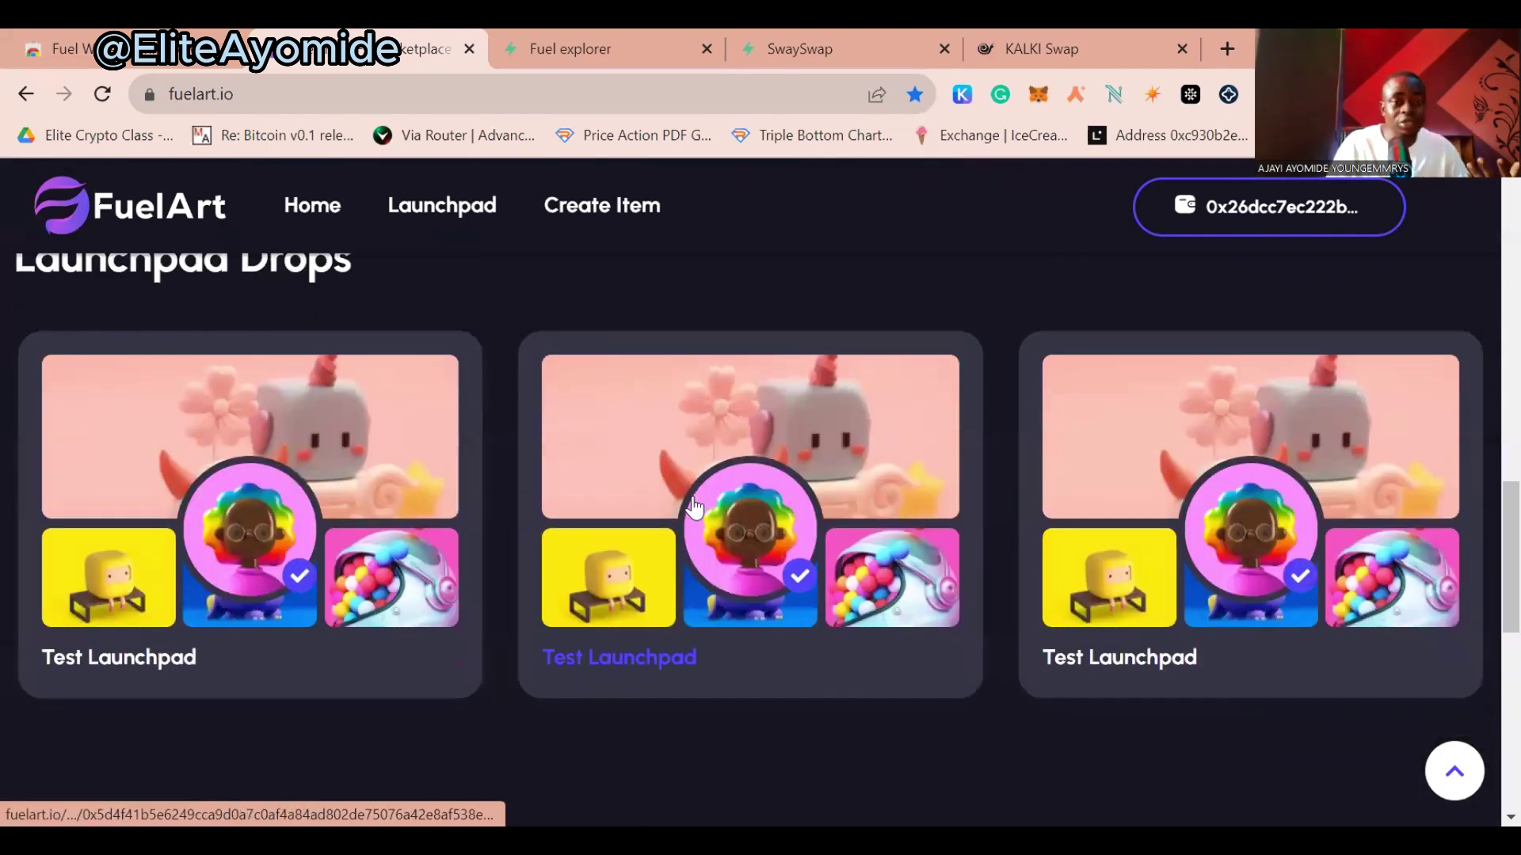
scroll(692, 499, "down", 6)
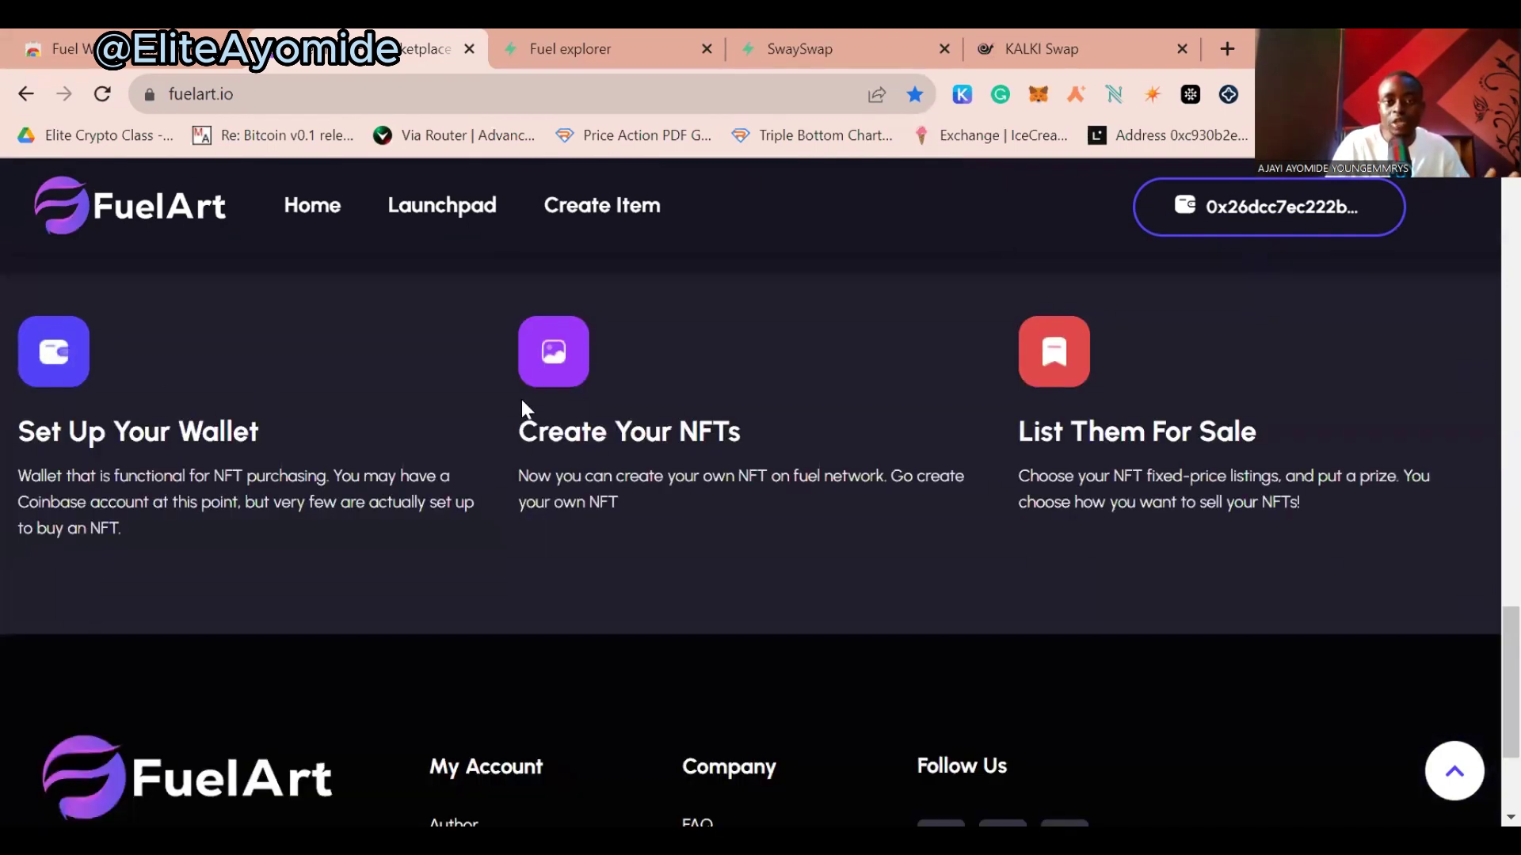
left_click(573, 441)
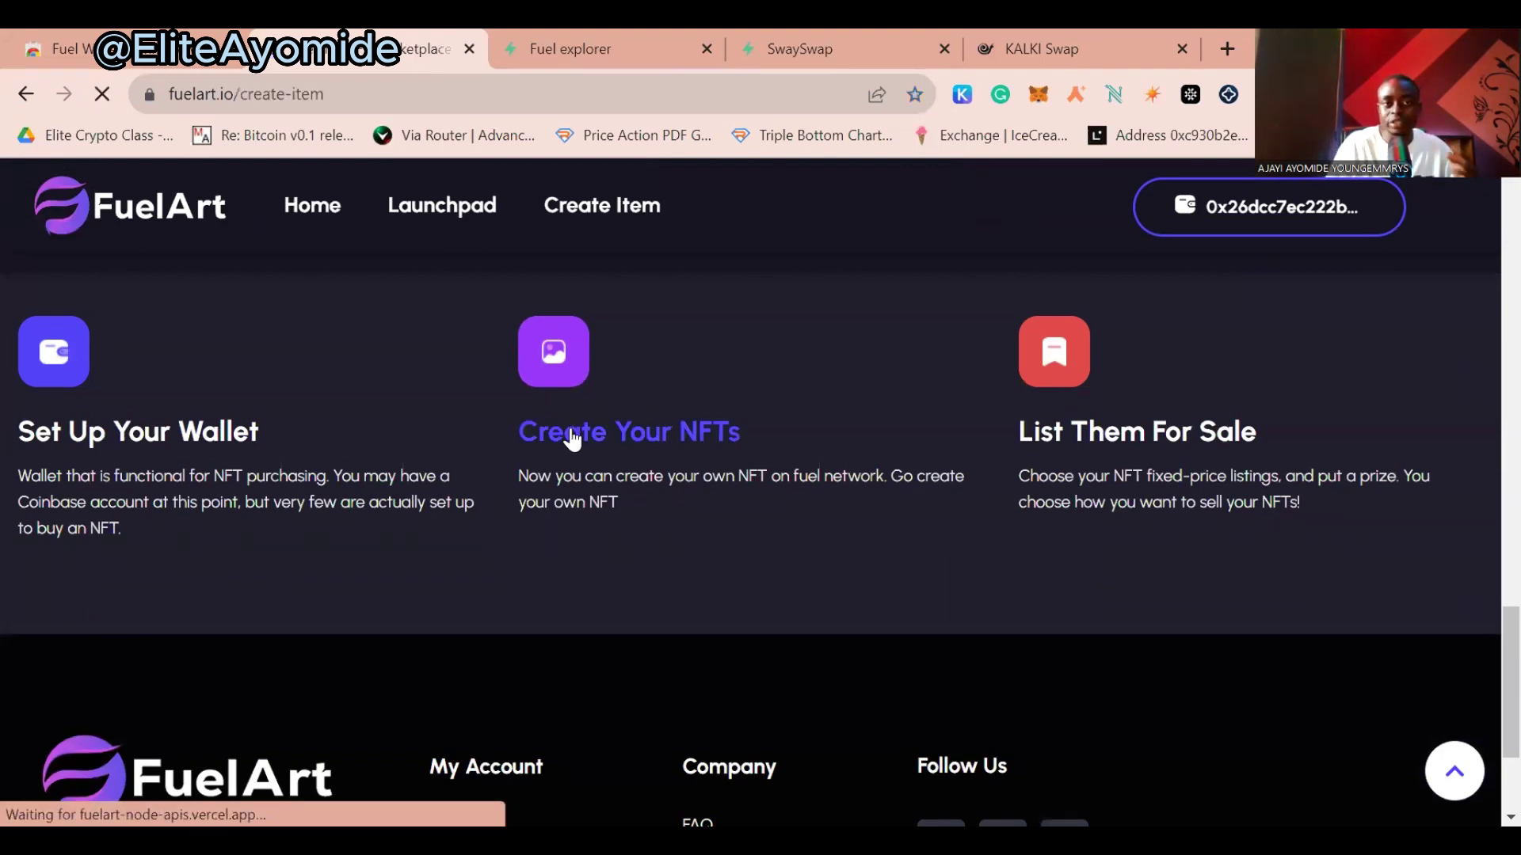
Upload the image file "download (5)" from Downloads as the NFT's artwork
scroll(591, 407, "down", 3)
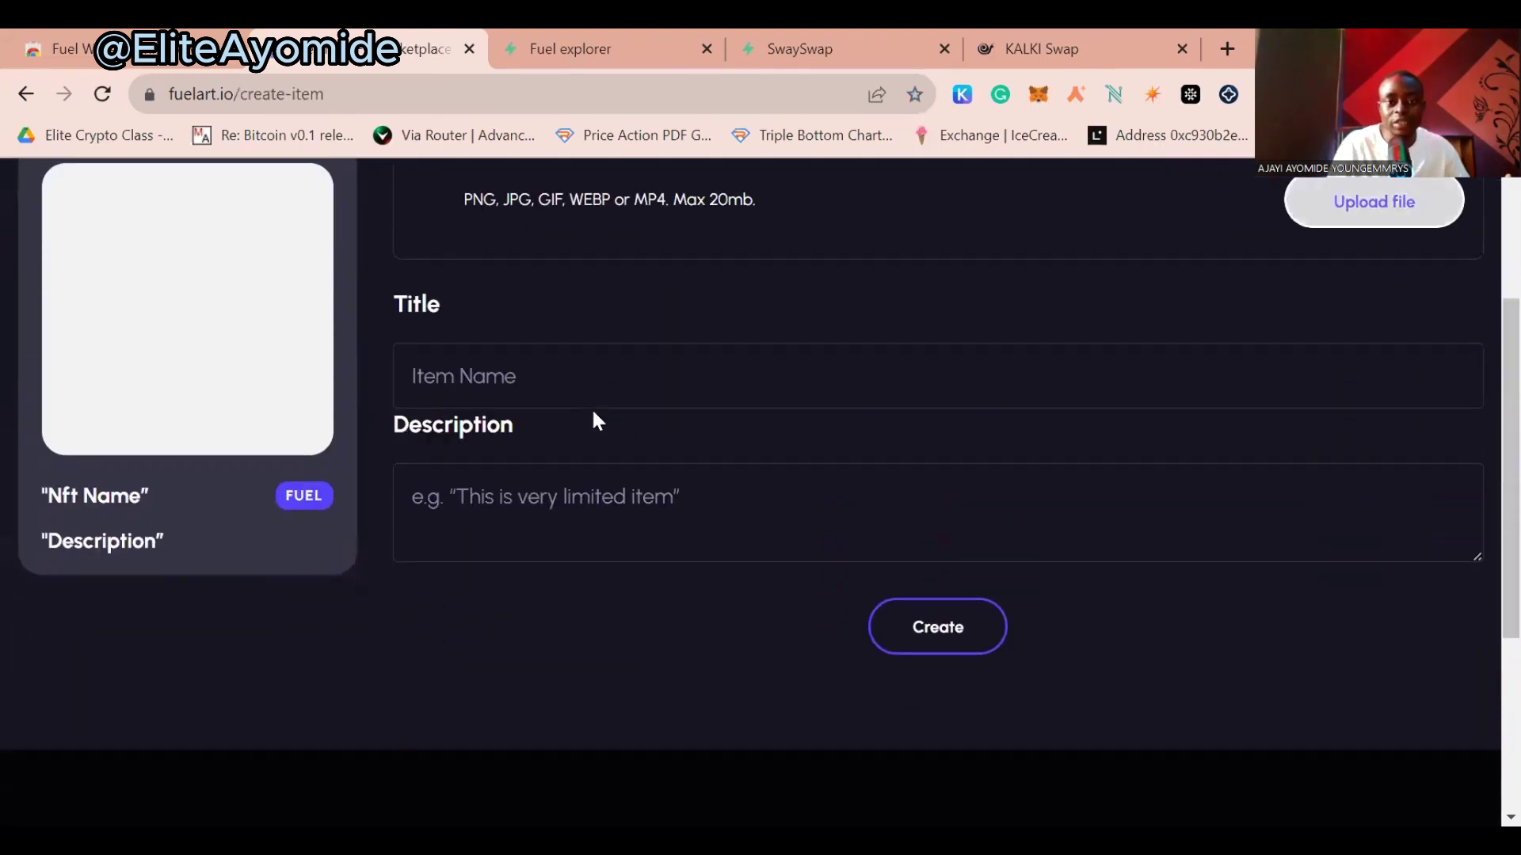
scroll(528, 418, "up", 3)
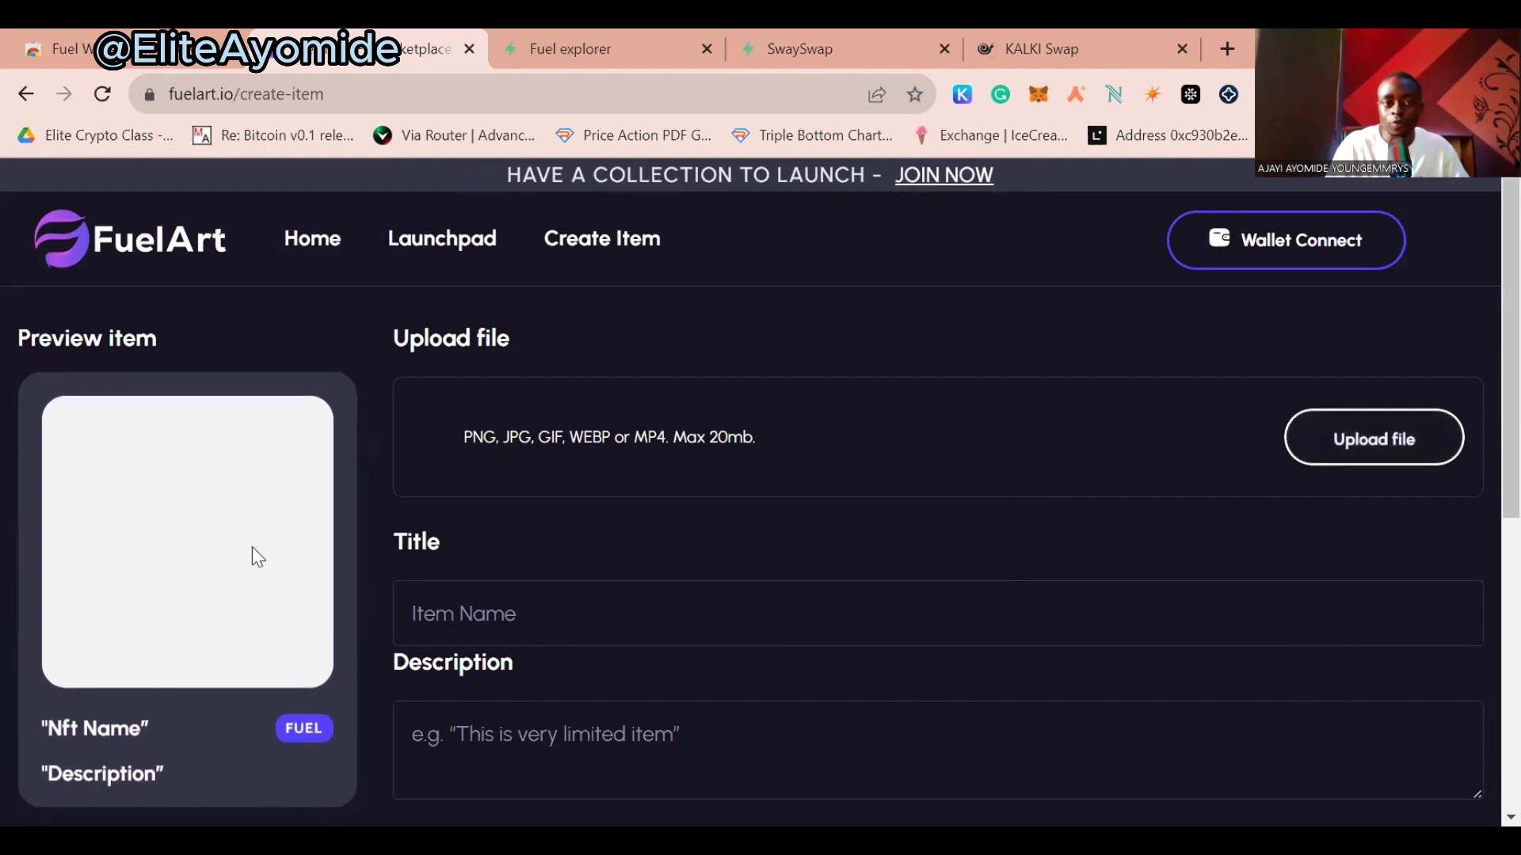
scroll(258, 558, "down", 3)
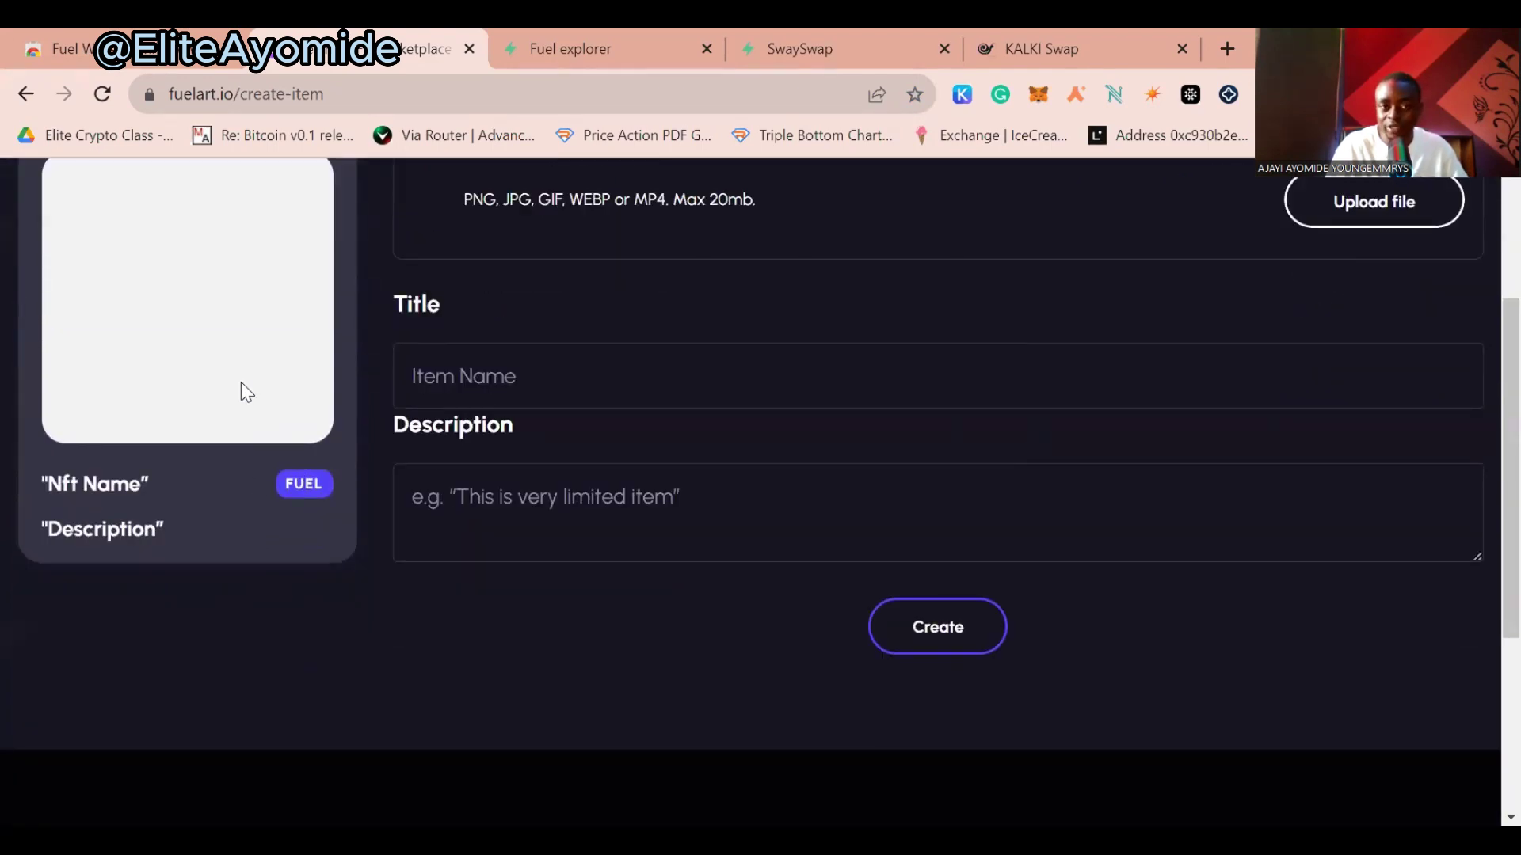
scroll(339, 483, "up", 3)
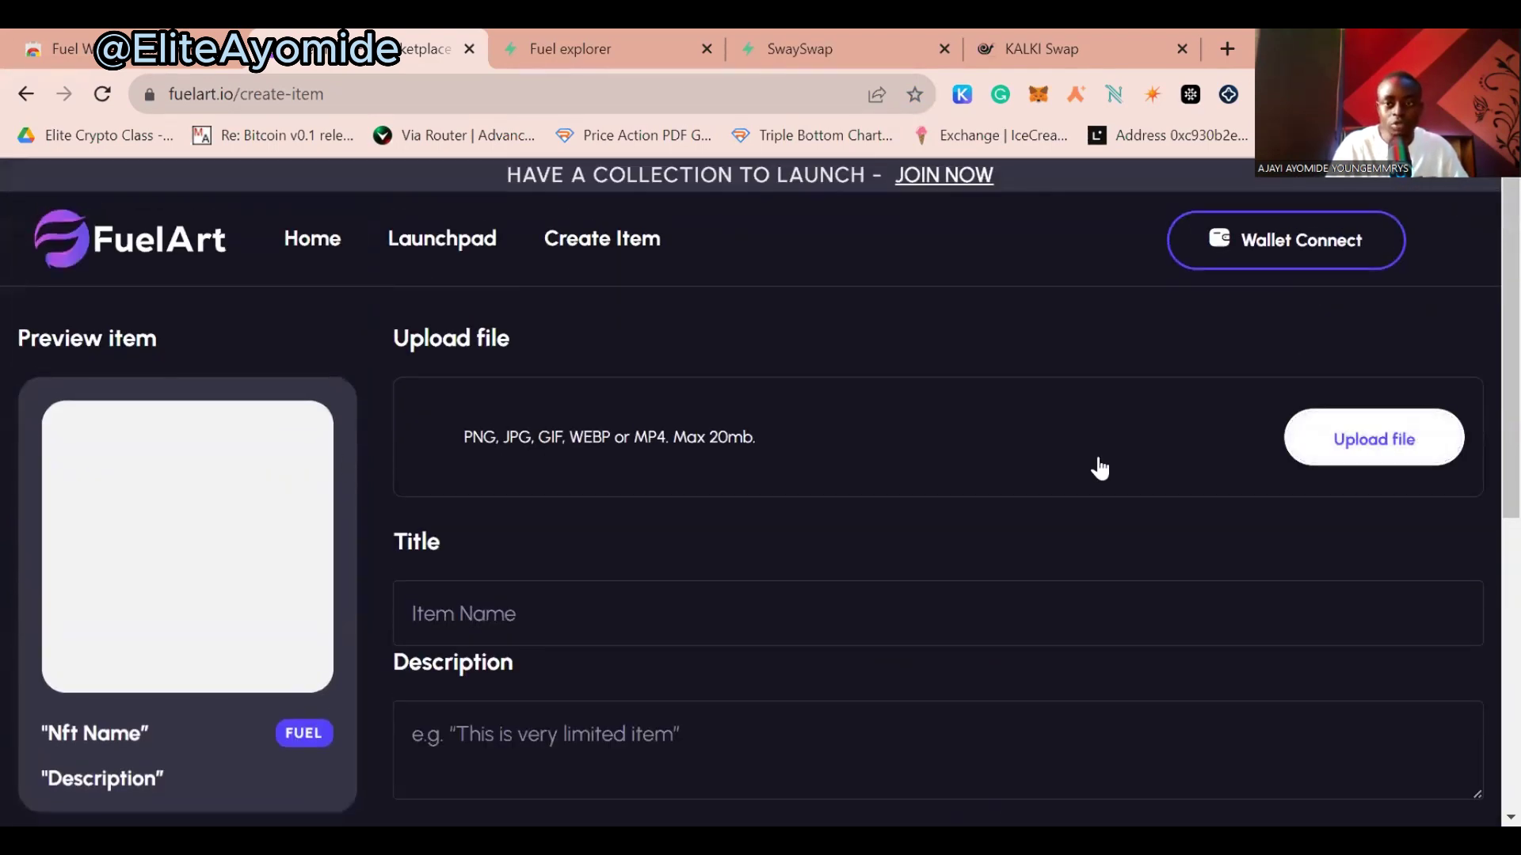
scroll(1030, 507, "down", 8)
scroll(1155, 479, "up", 4)
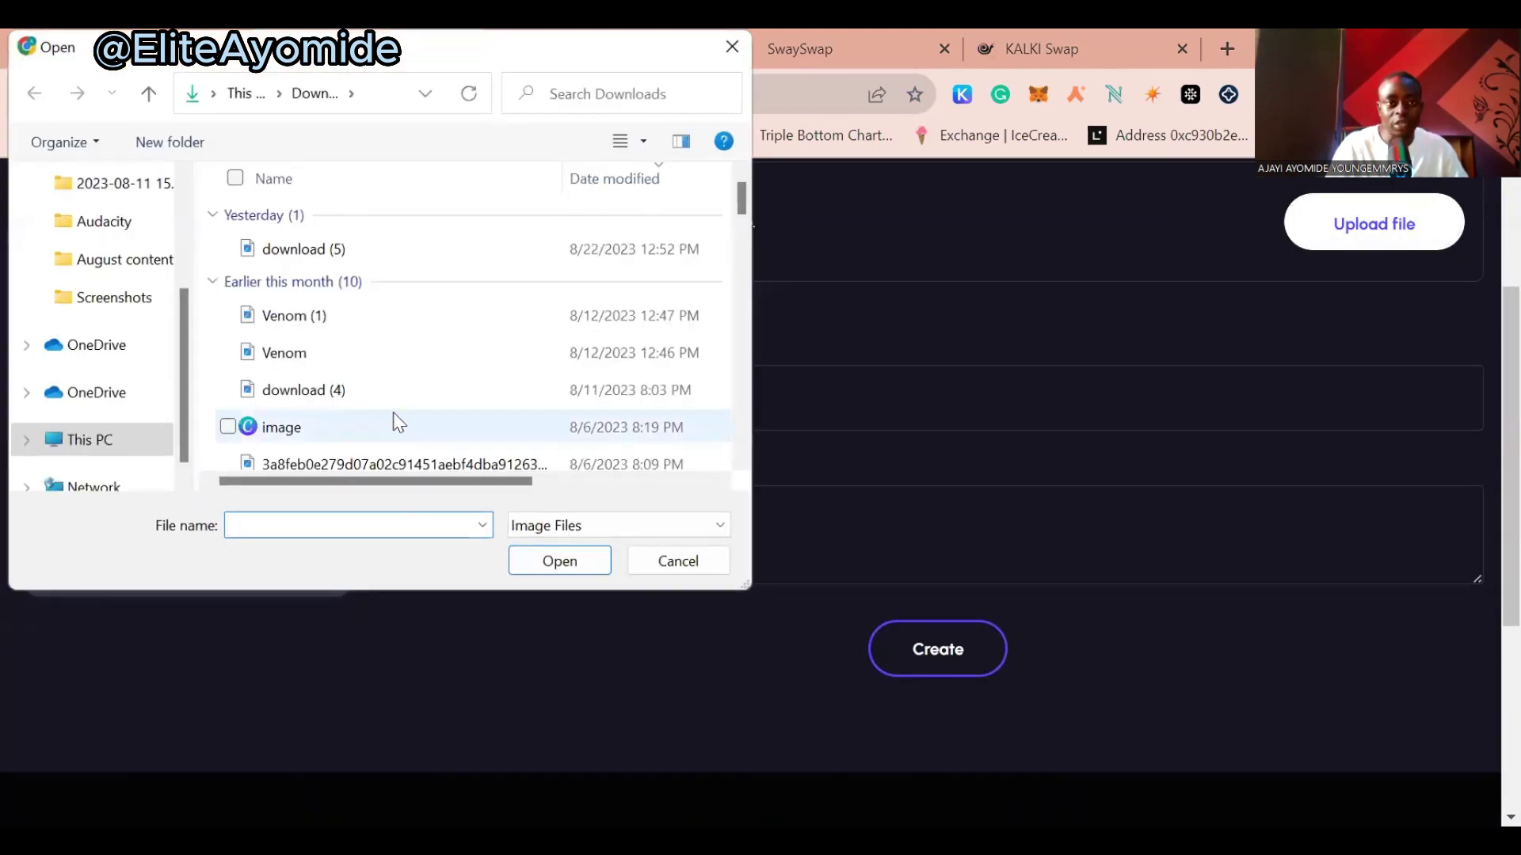
left_click(387, 247)
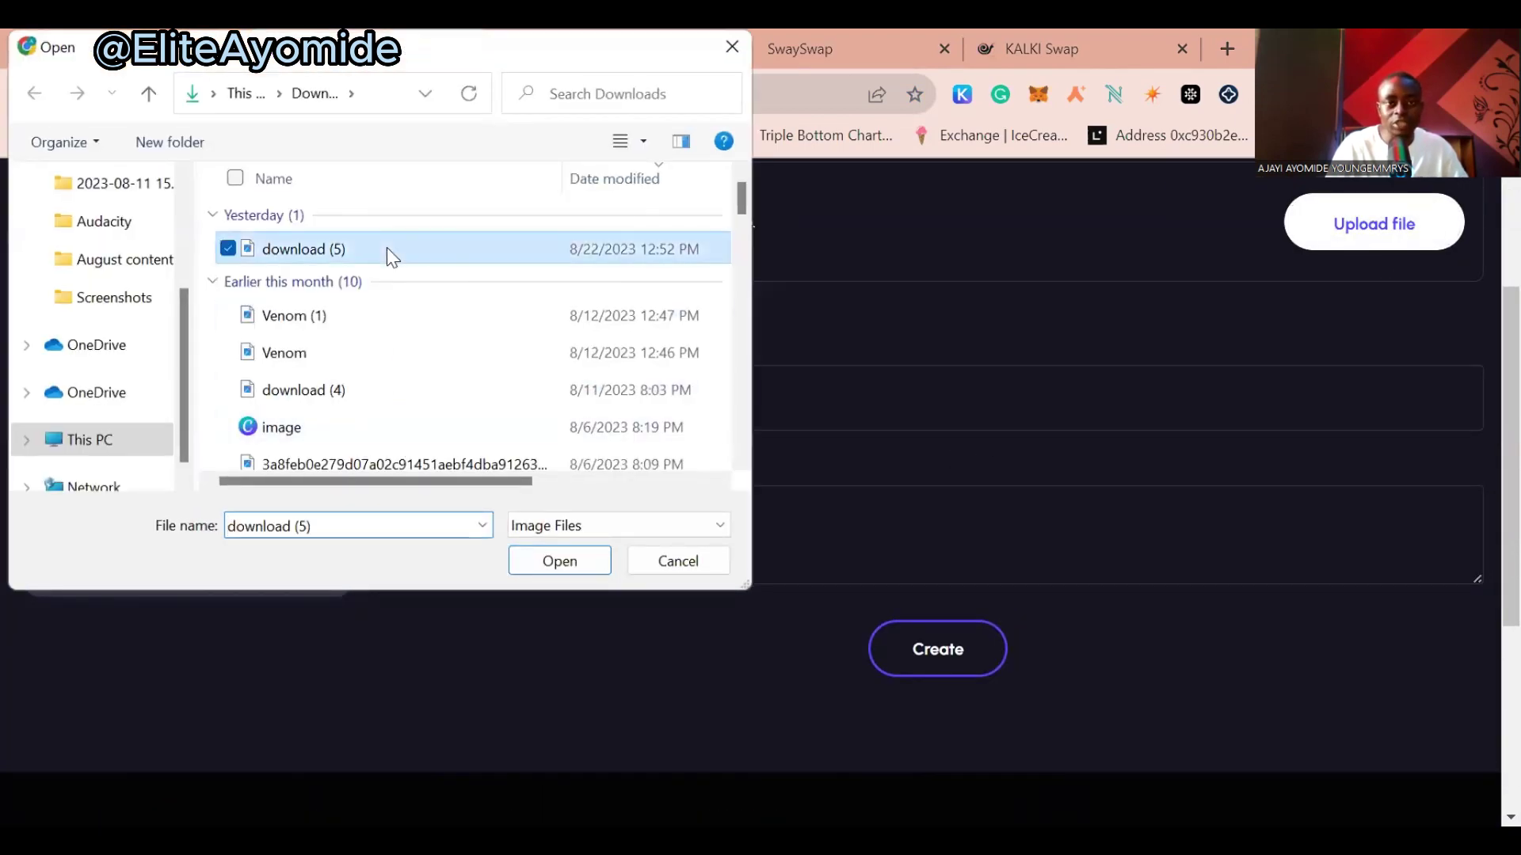
left_click(560, 561)
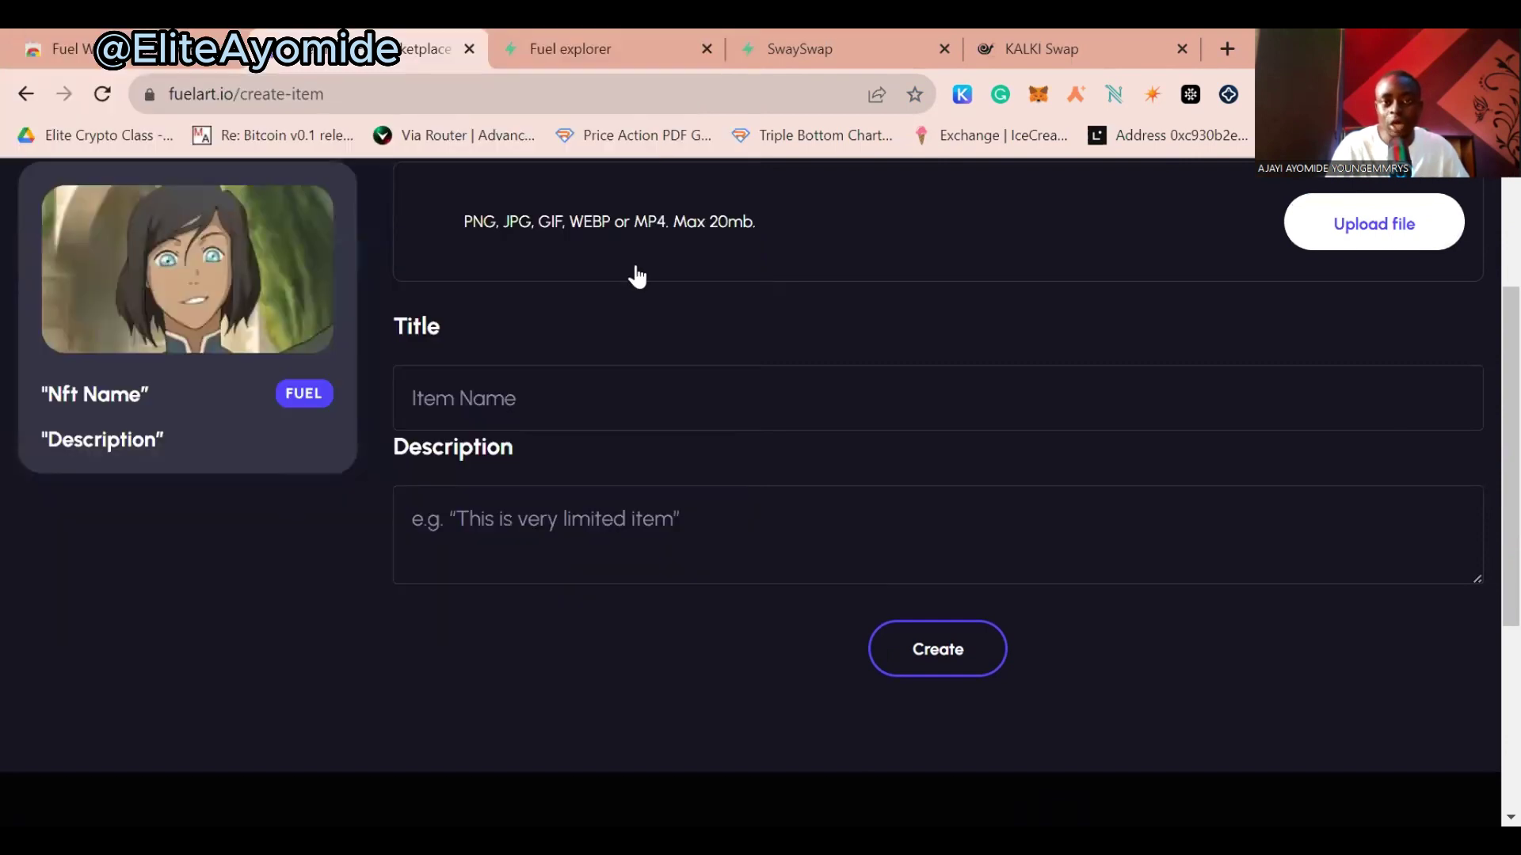
Enter "Avatar Korra nft" as the NFT's title
scroll(624, 284, "up", 1)
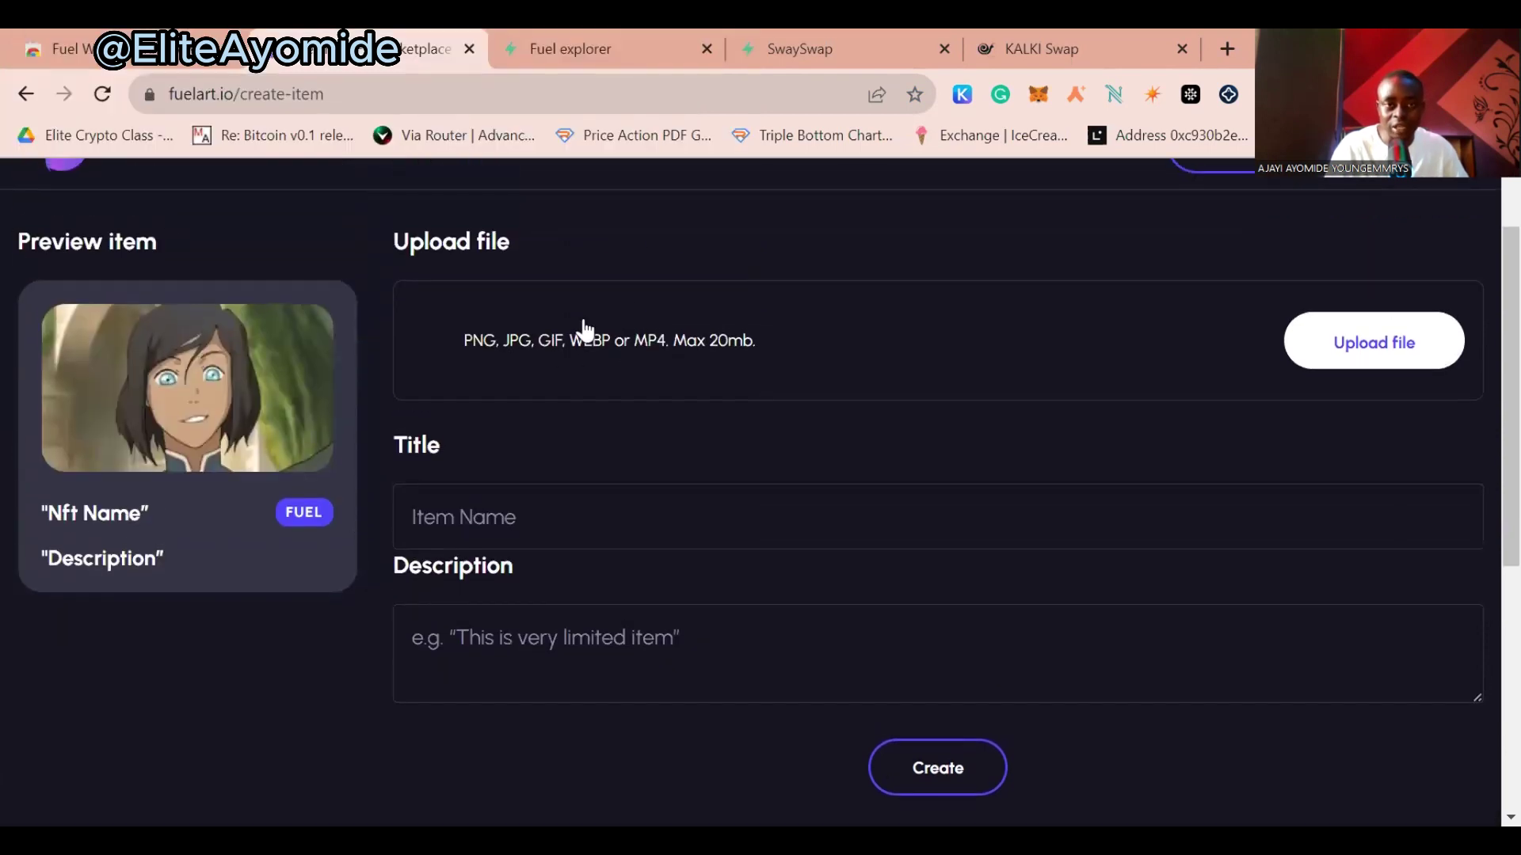
left_click(562, 502)
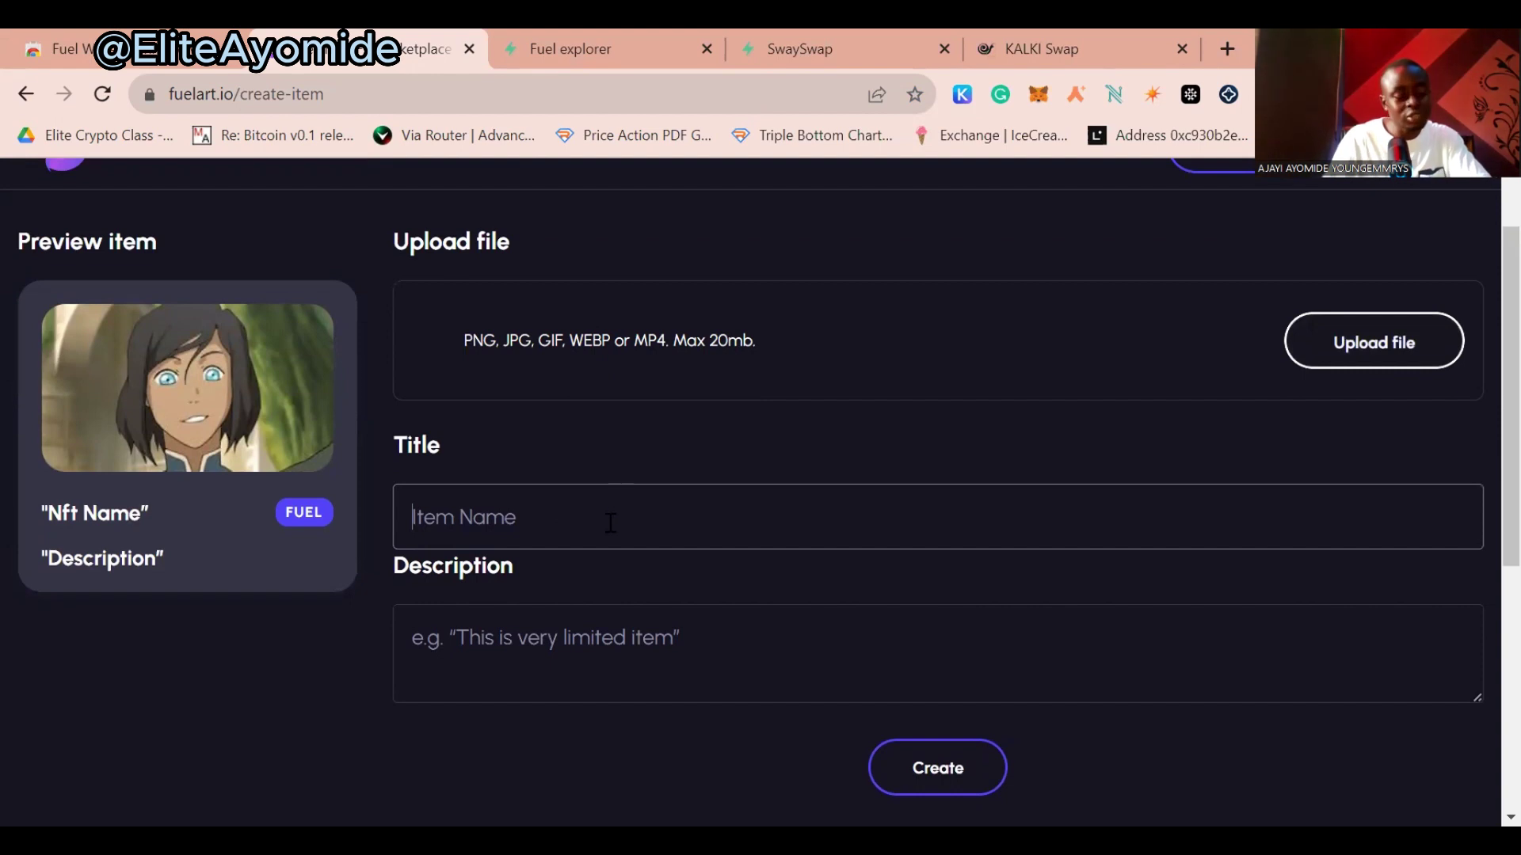
type("Ava")
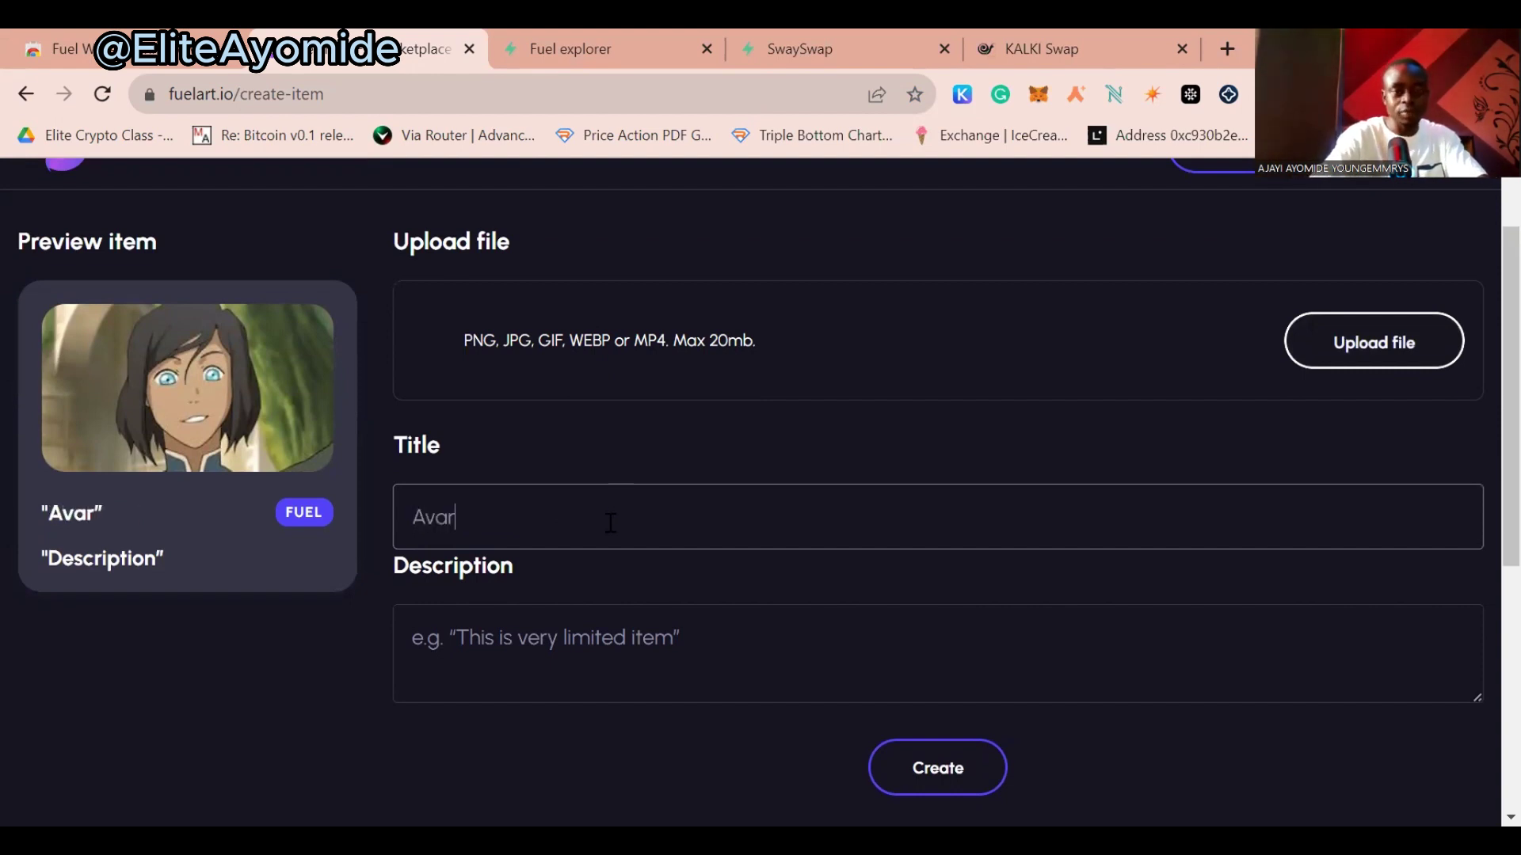
type("r")
key("BackSpace")
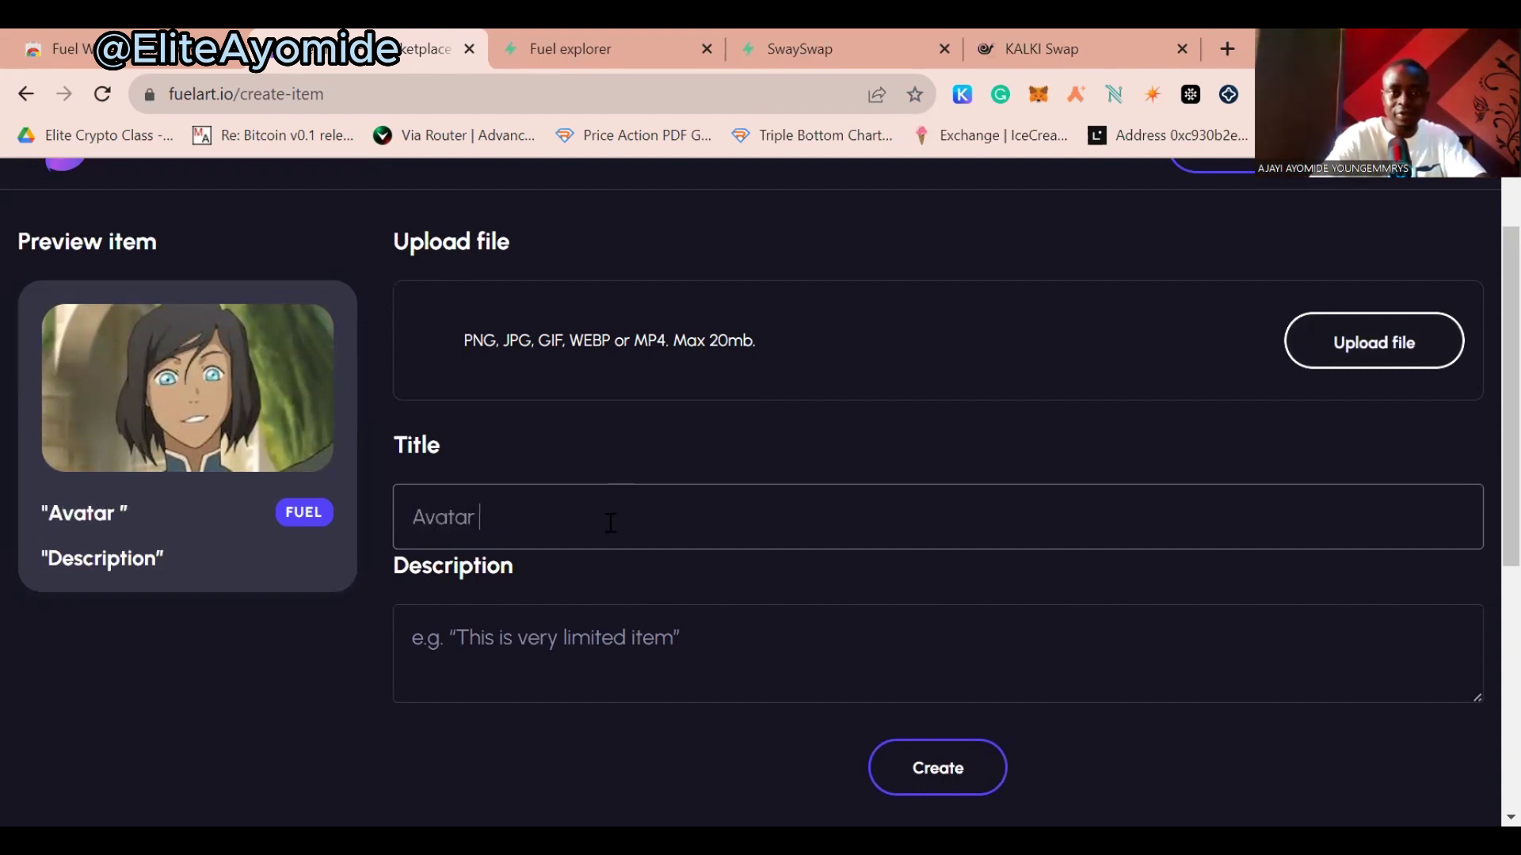
type("tar Korra nft")
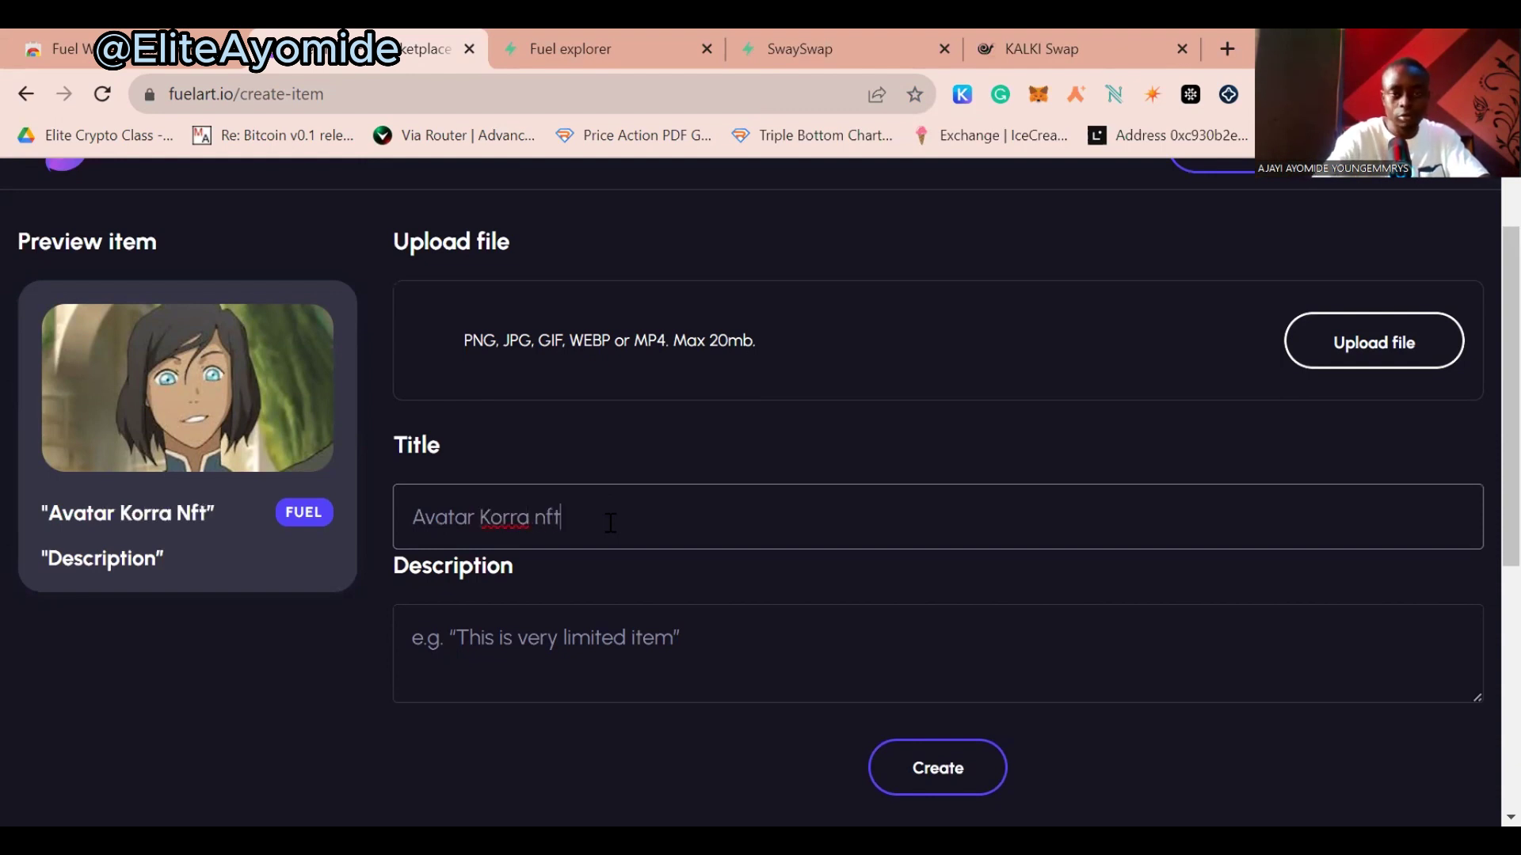
Enter the description "This is an item of avatar korra" and try to create the NFT
left_click(705, 646)
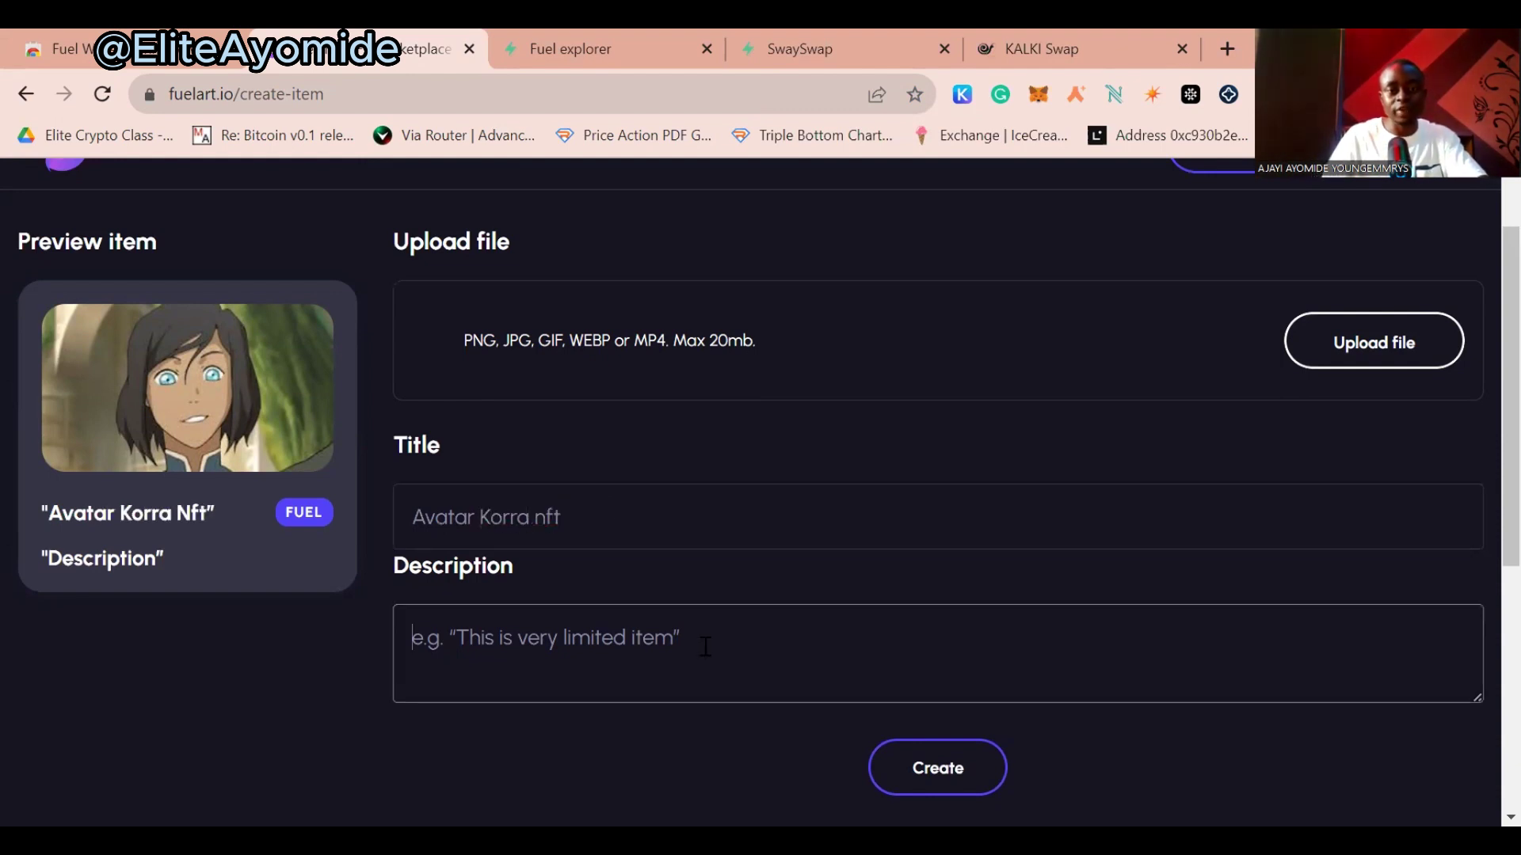
type("This is an item of avatar kor")
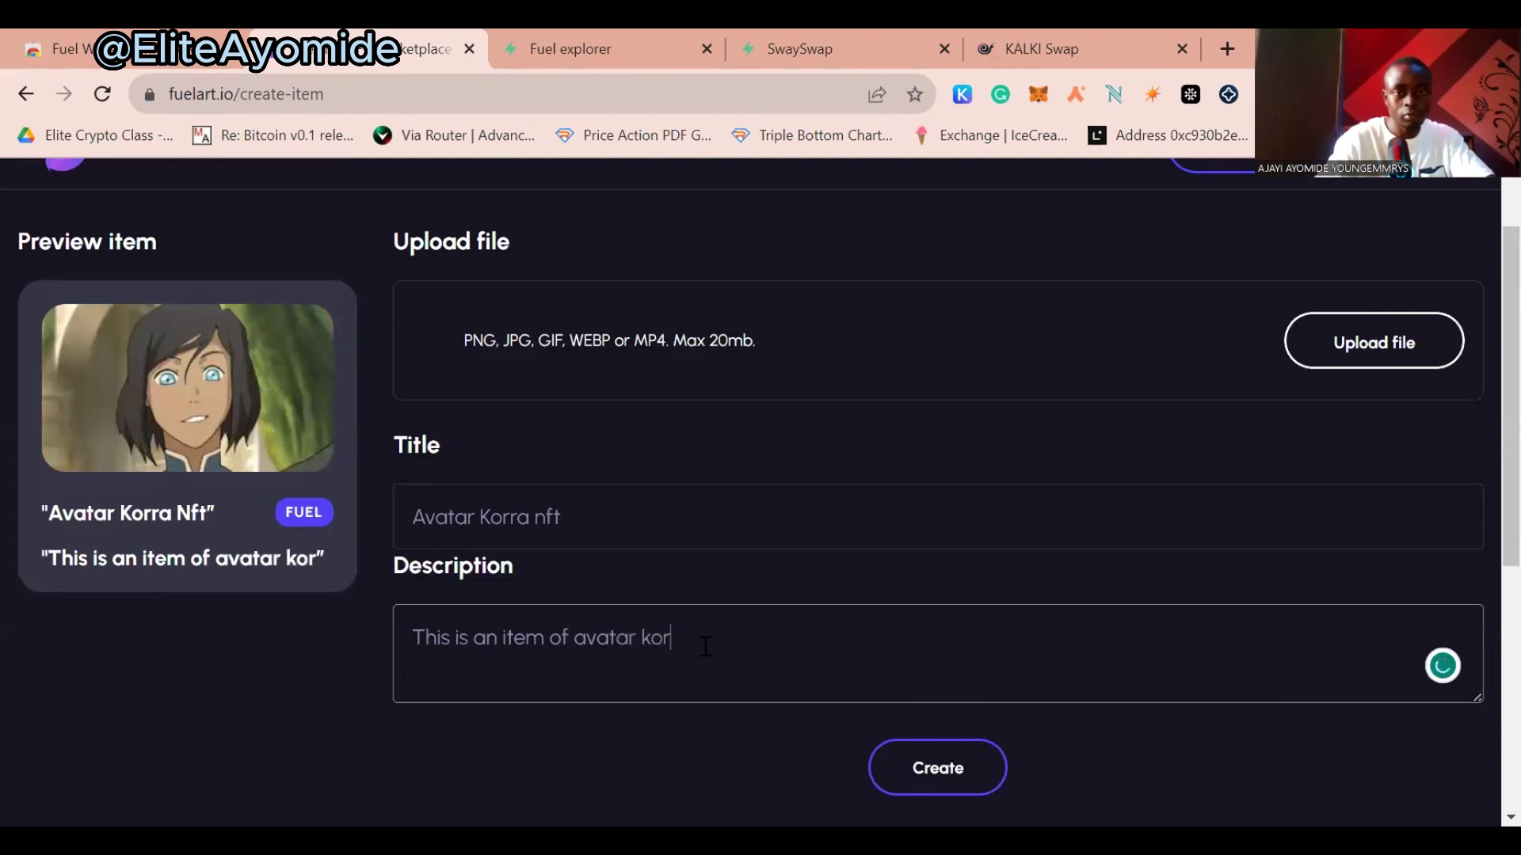
type("a")
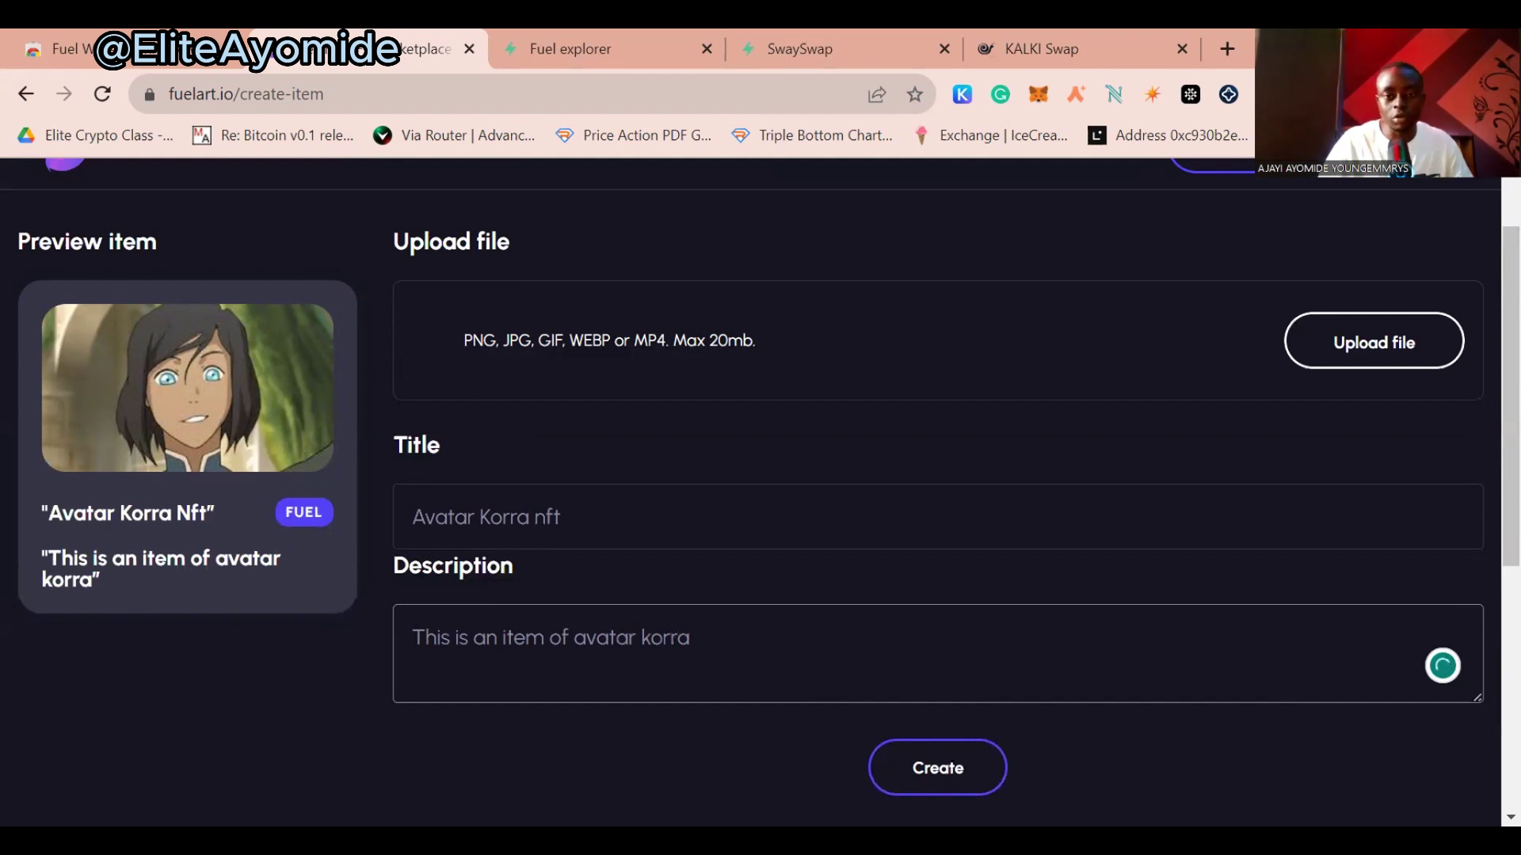
left_click(937, 768)
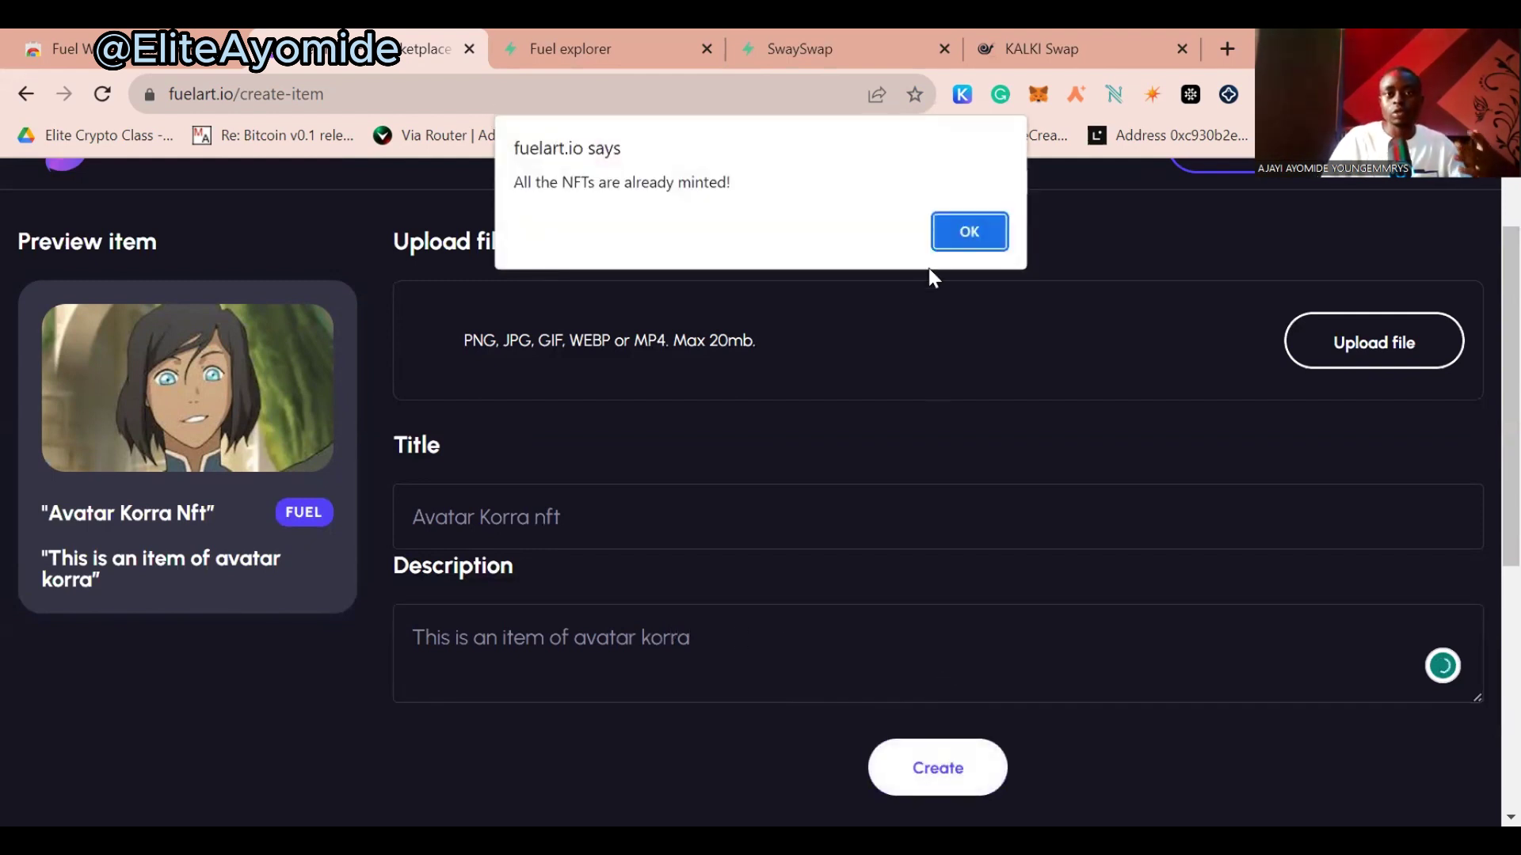
left_click(970, 232)
scroll(901, 556, "up", 1)
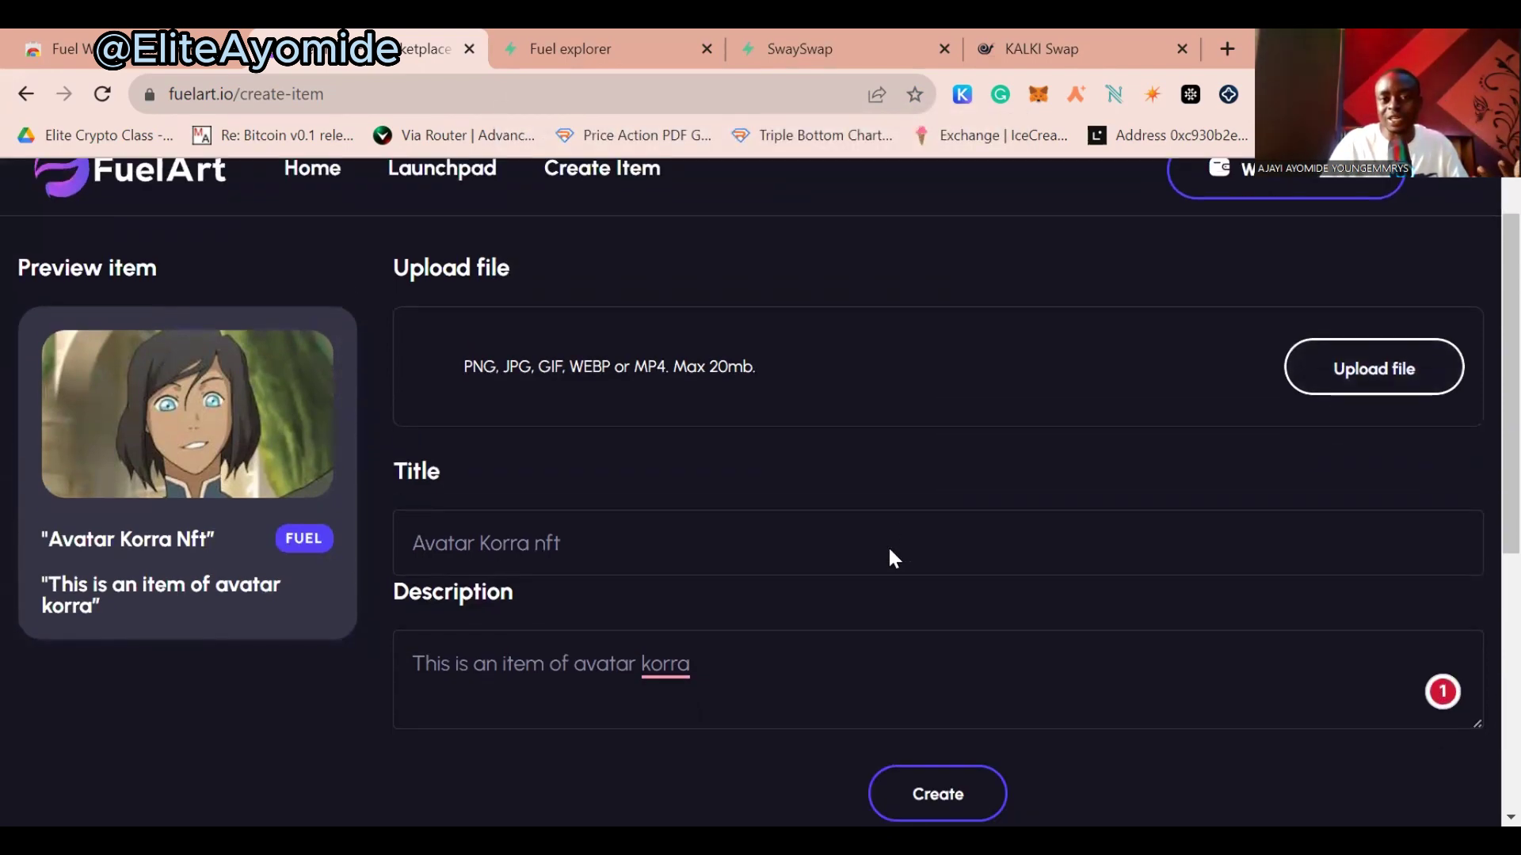
scroll(713, 444, "down", 1)
scroll(492, 312, "up", 2)
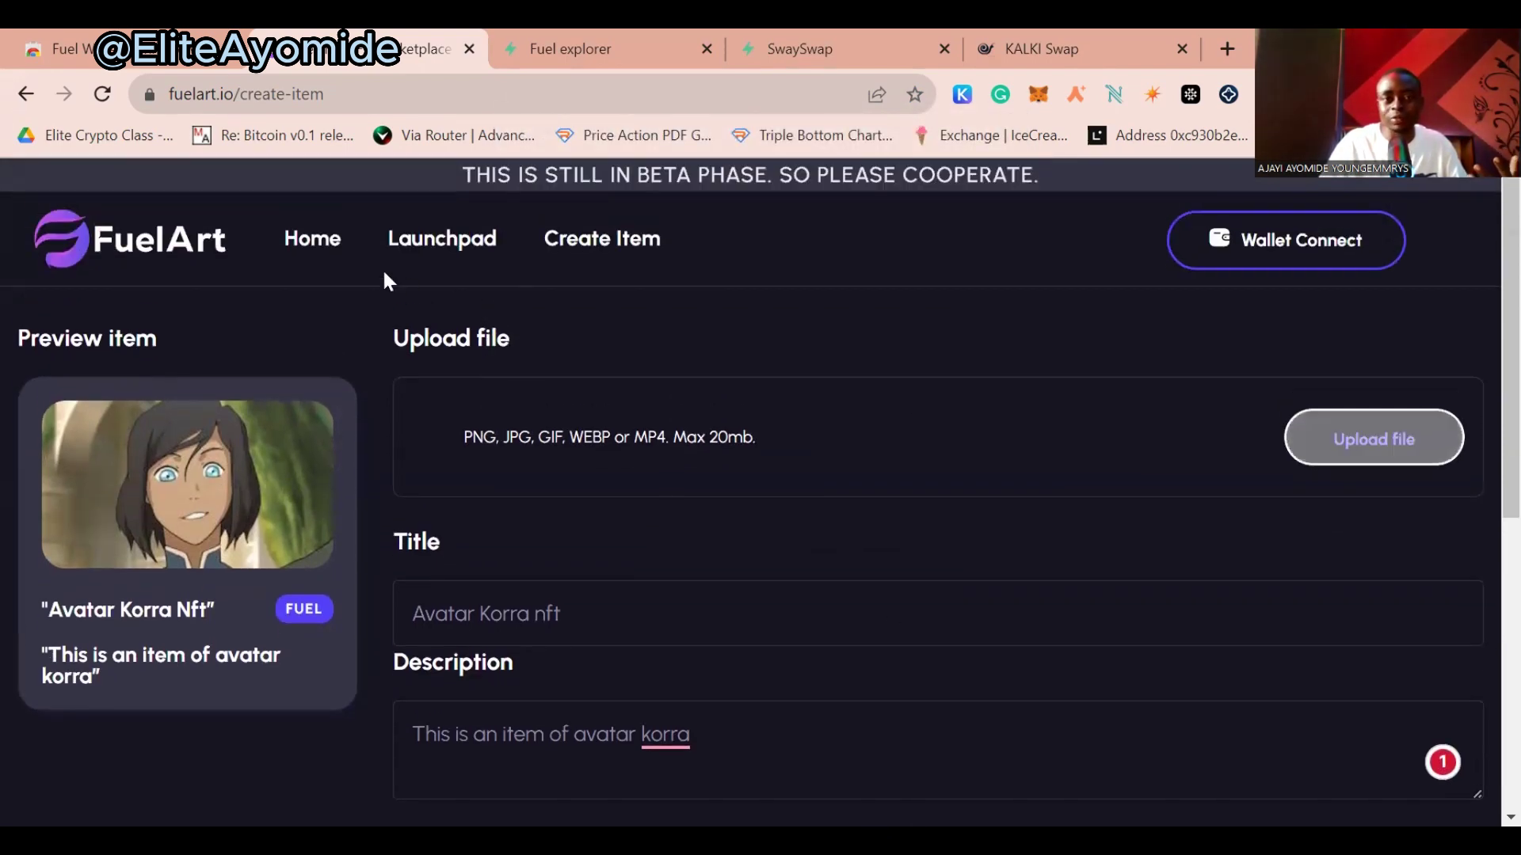
From the FuelArt homepage, open the first Test Launchpad drop and examine its mint details and price
left_click(361, 229)
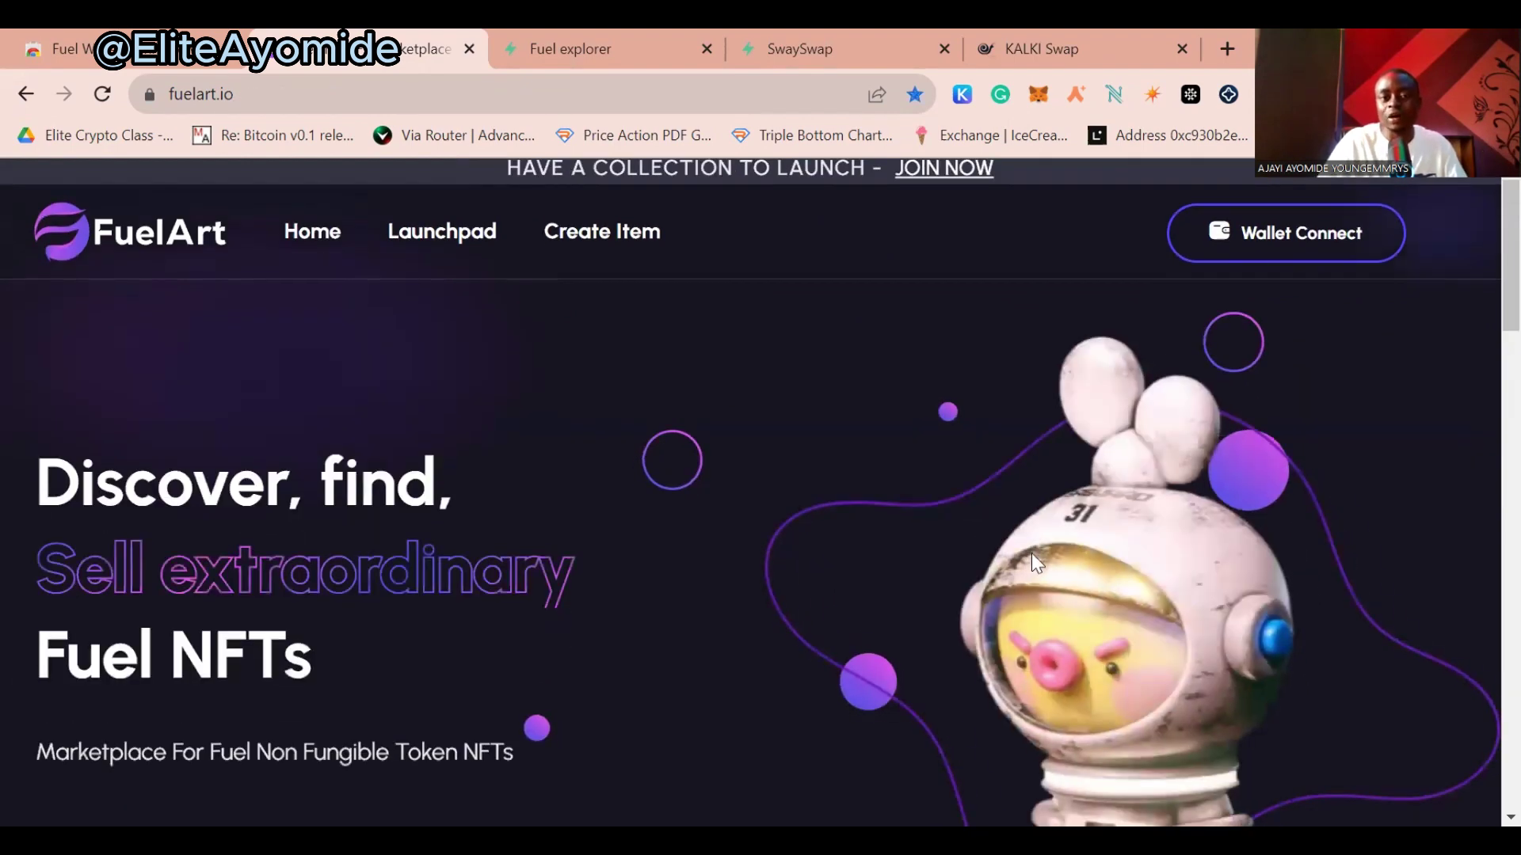
scroll(1037, 563, "down", 5)
scroll(877, 523, "down", 3)
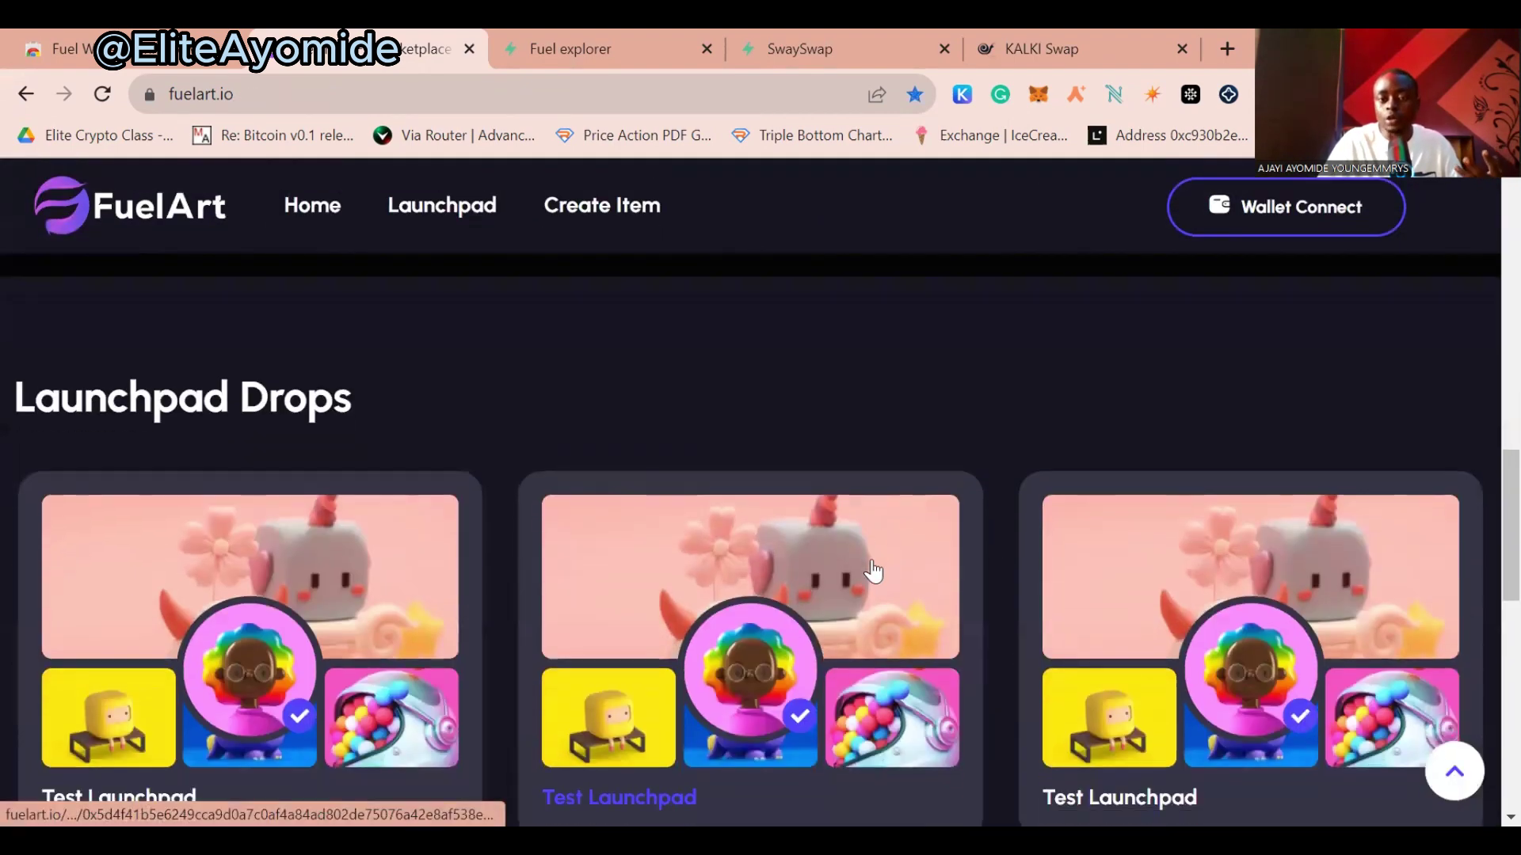
scroll(297, 463, "down", 4)
scroll(287, 457, "up", 4)
scroll(289, 452, "down", 3)
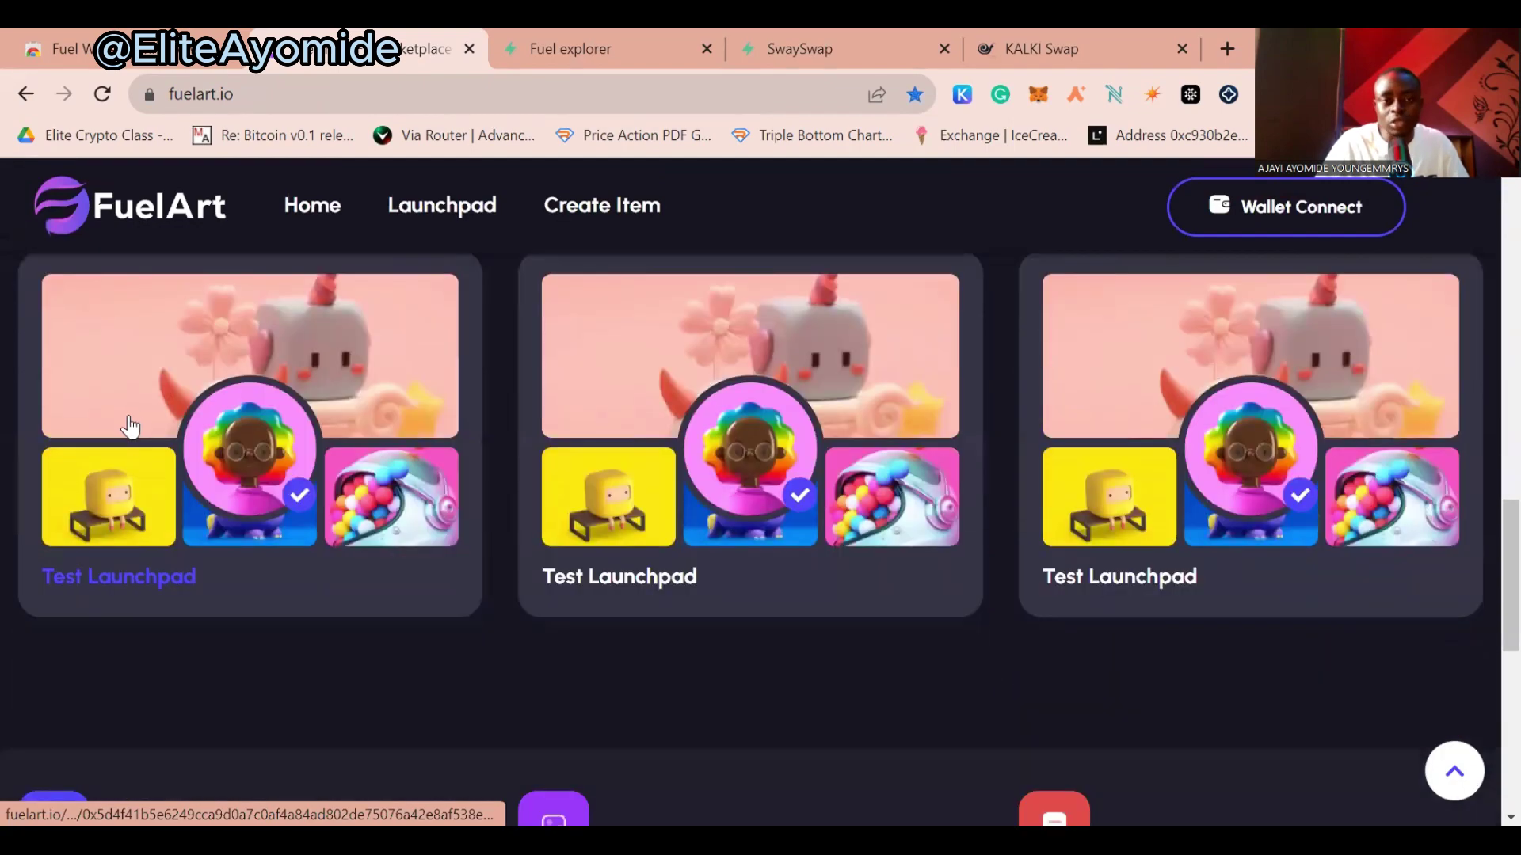
left_click(202, 531)
scroll(744, 559, "down", 10)
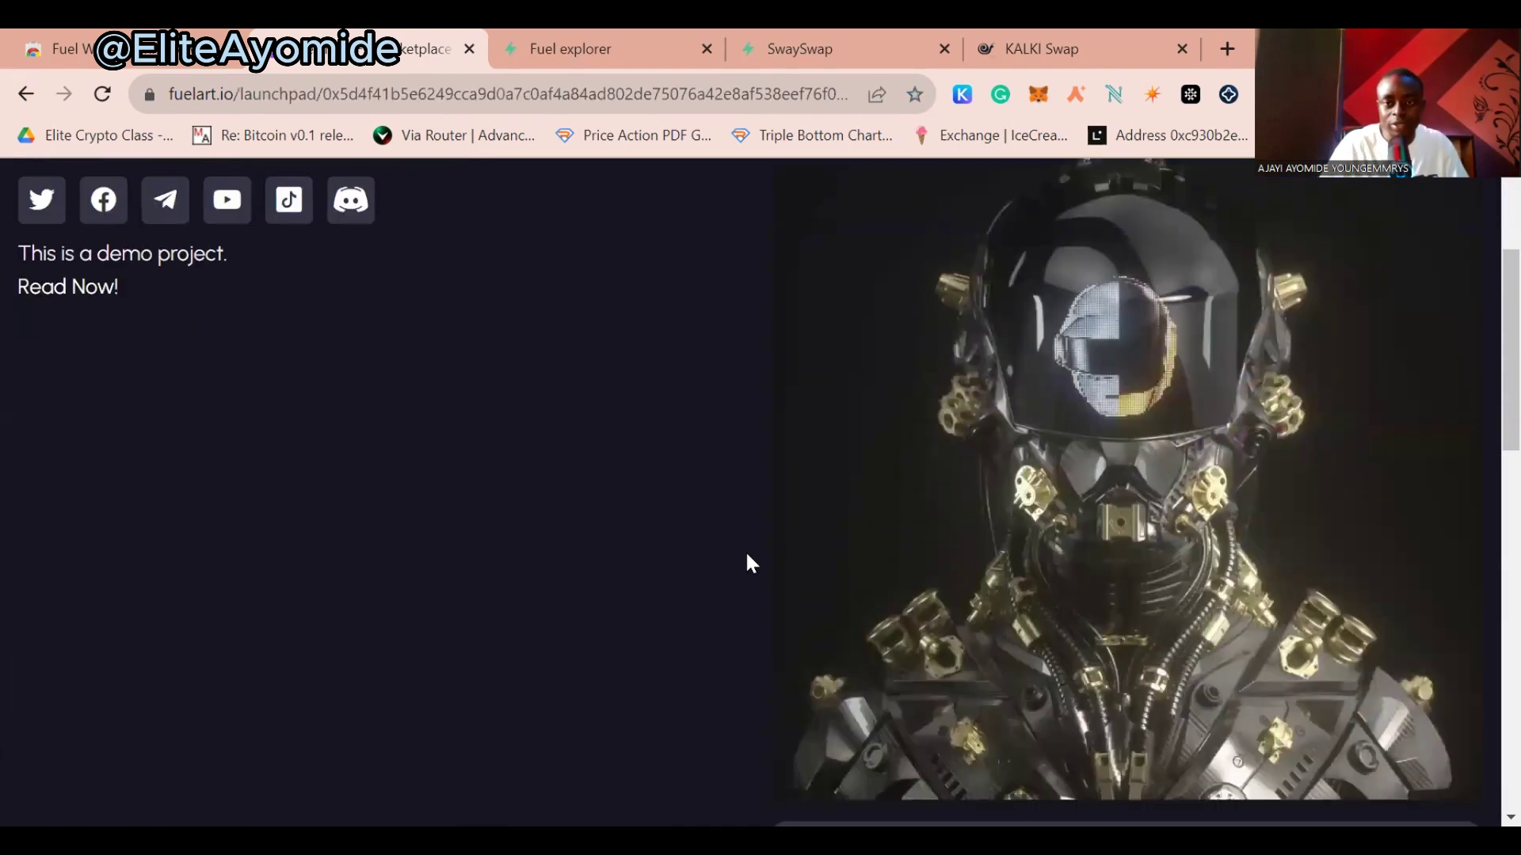
scroll(1004, 510, "up", 5)
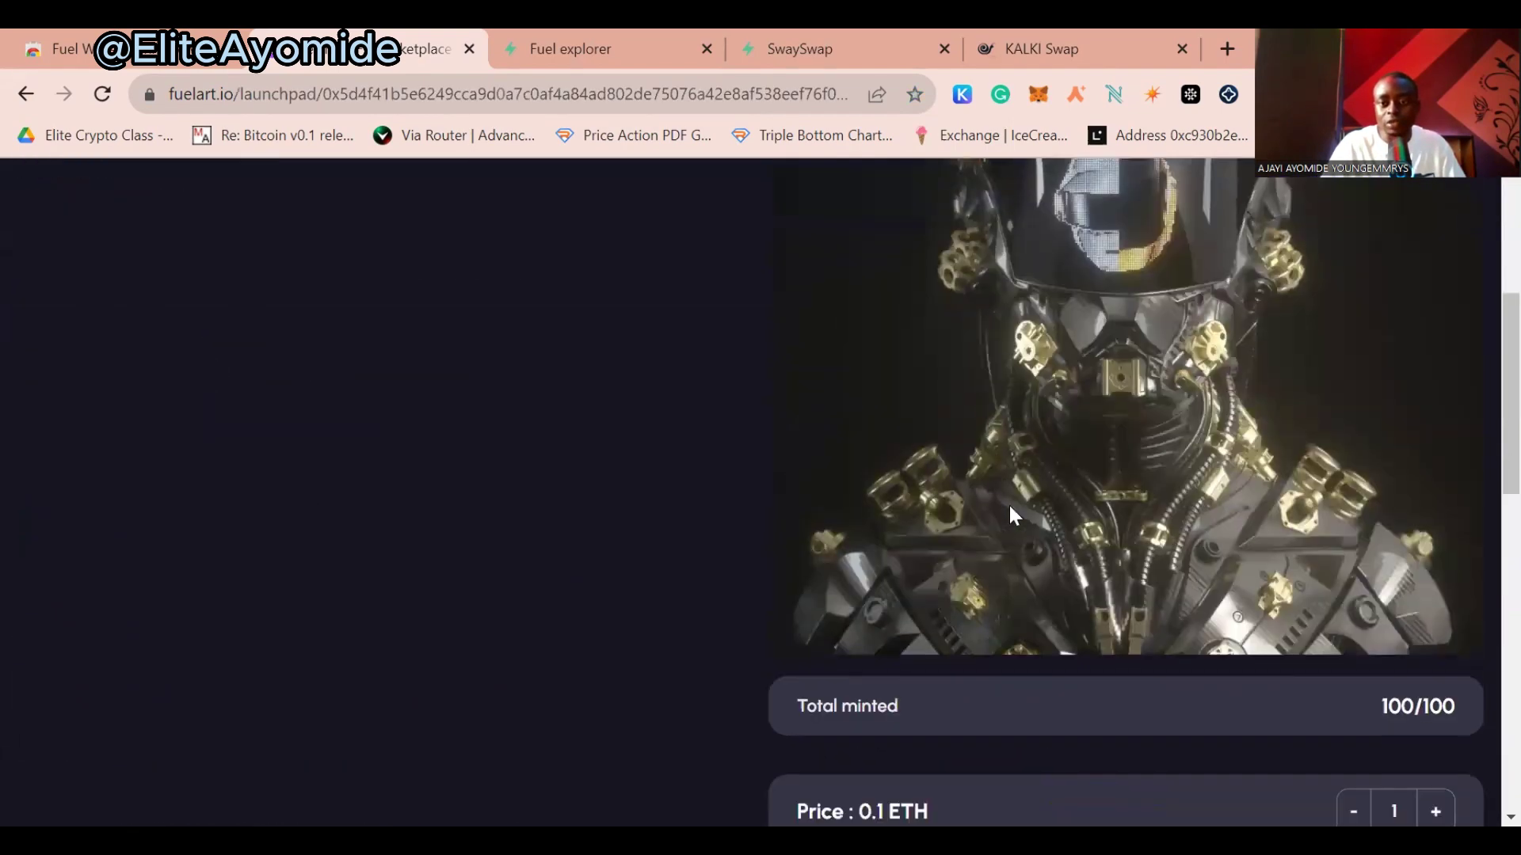
scroll(1008, 511, "down", 6)
scroll(990, 515, "up", 5)
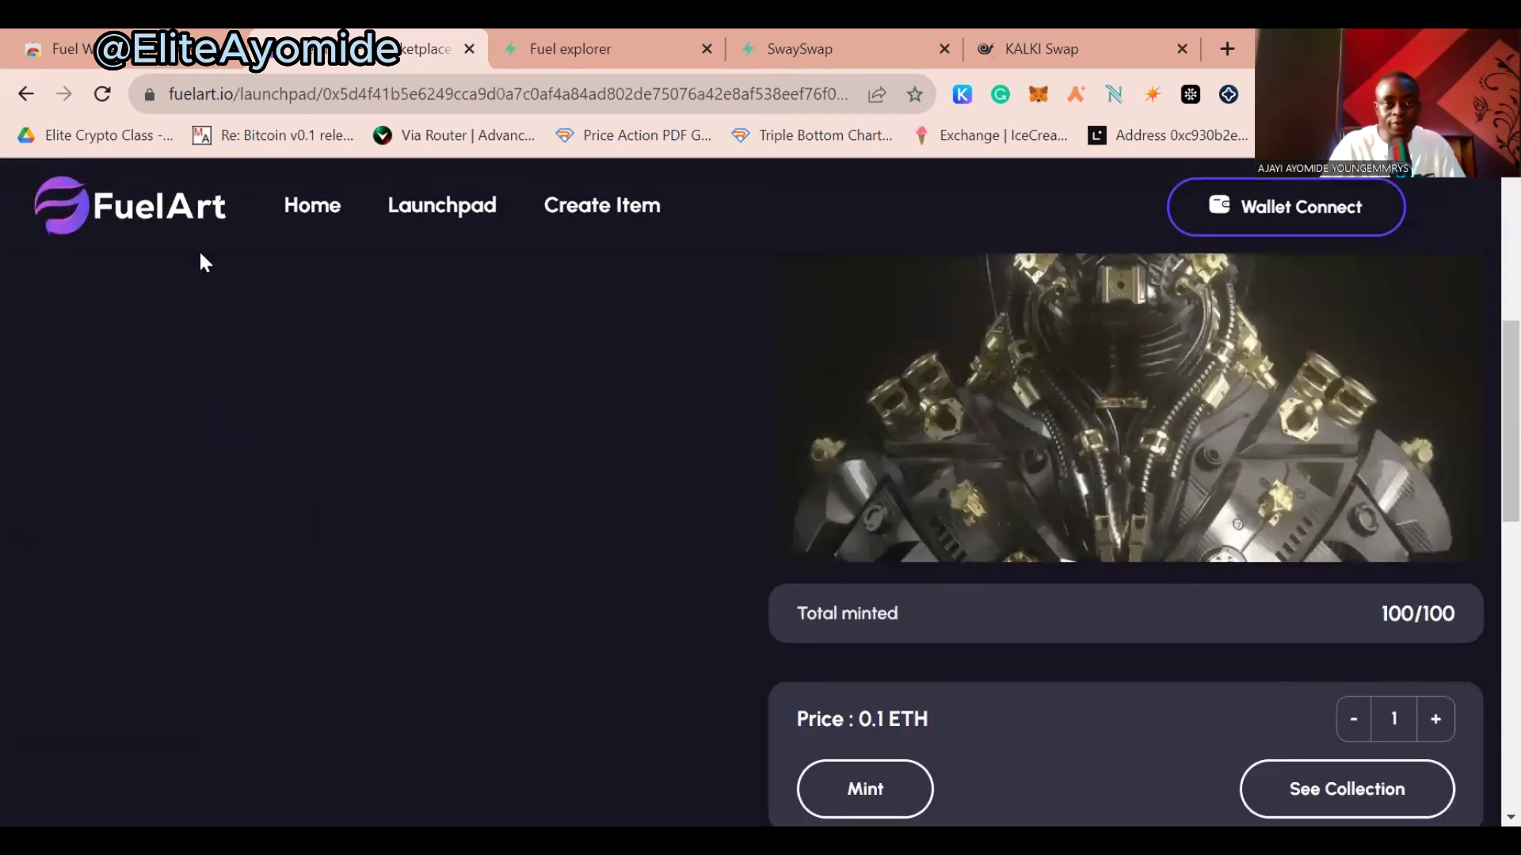
Return to the FuelArt homepage, open the Public Mint Collection and look through its listed items
left_click(315, 207)
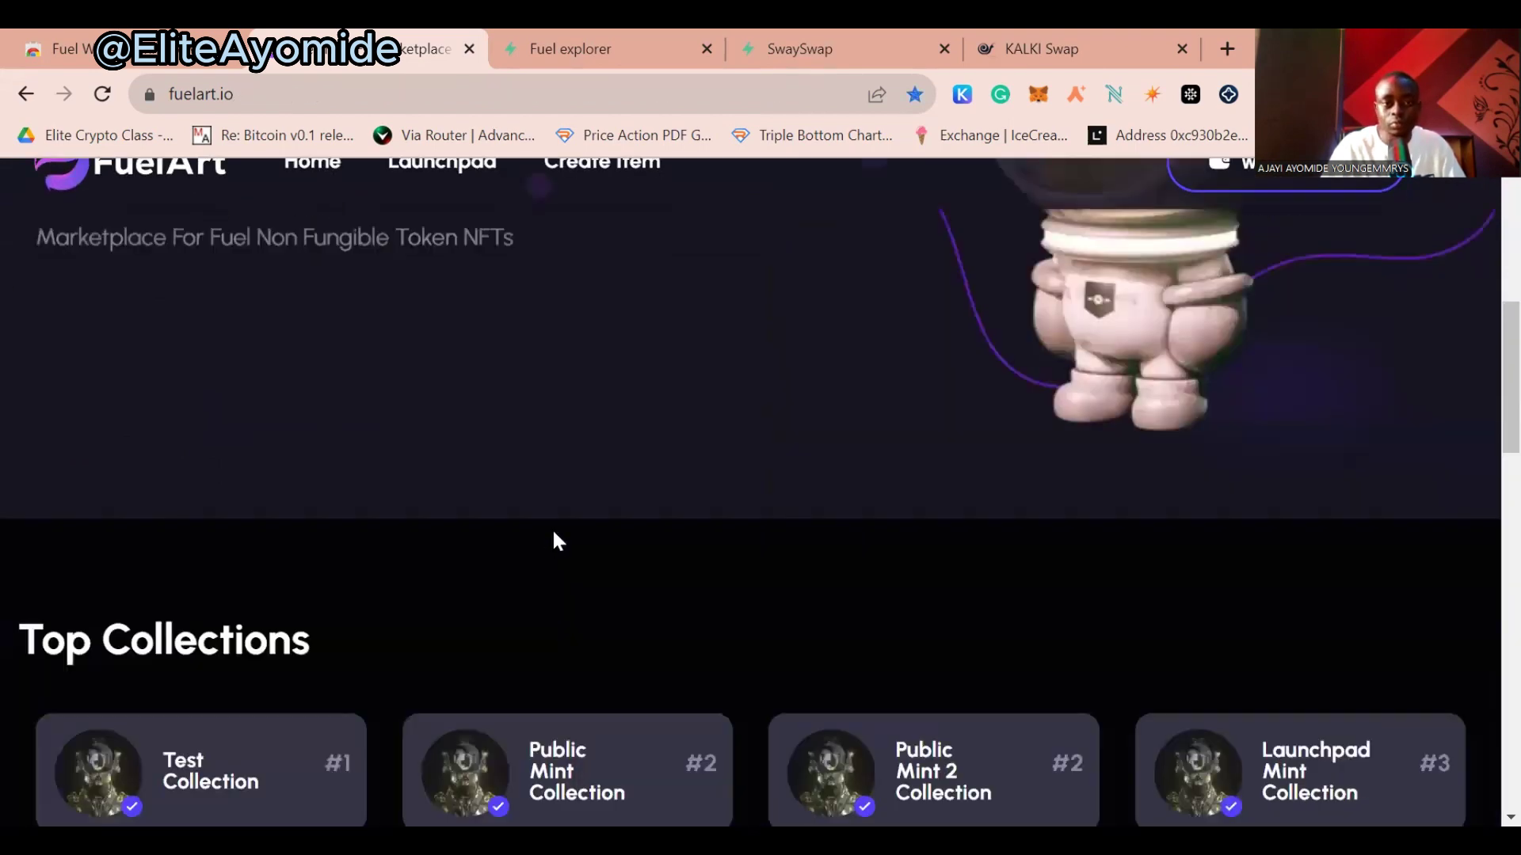
scroll(555, 539, "down", 6)
scroll(557, 533, "up", 3)
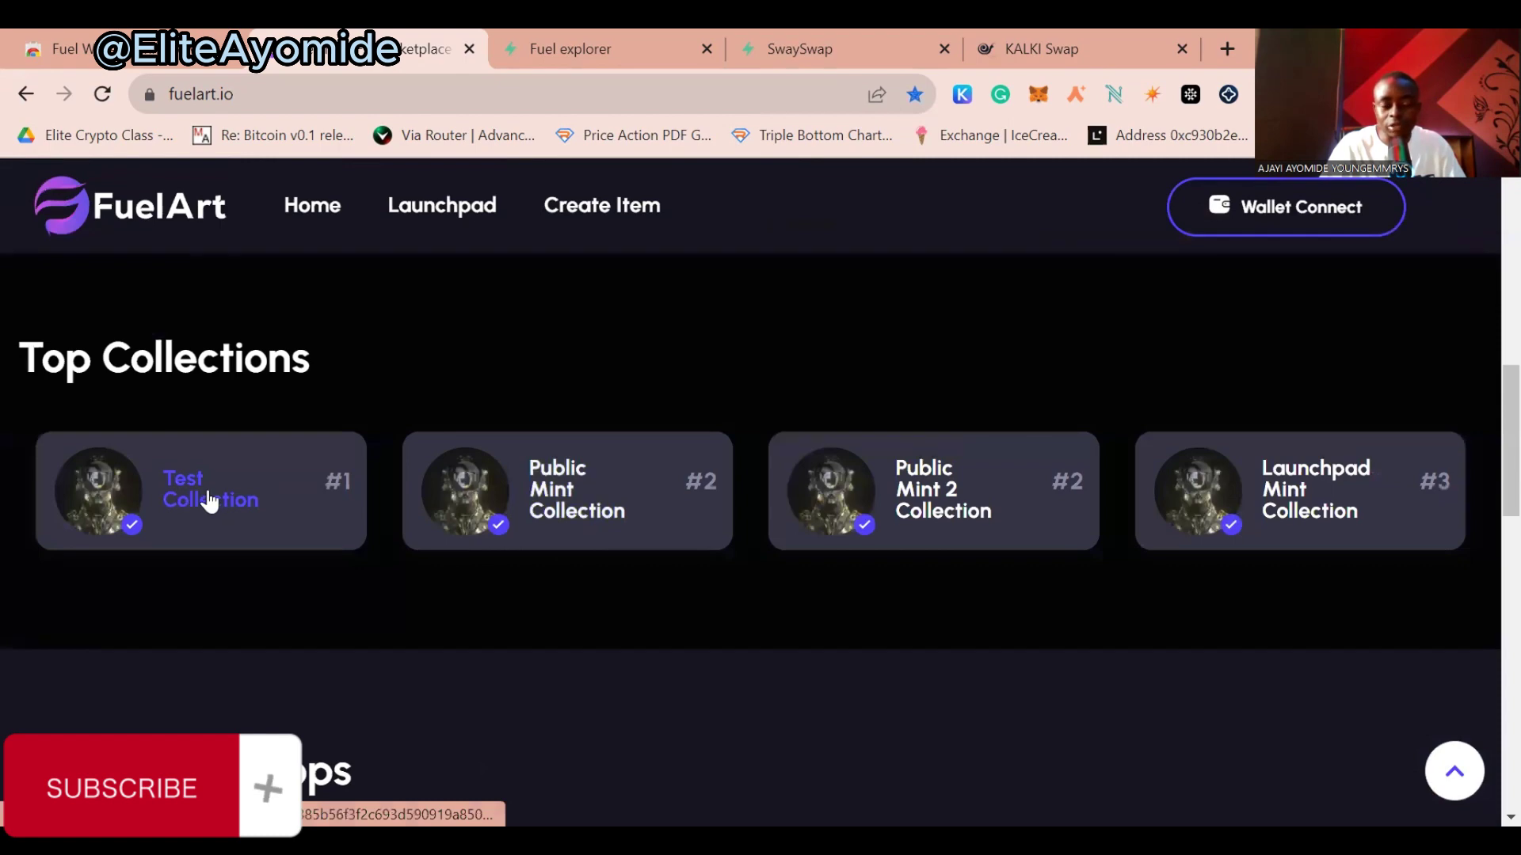
left_click(602, 497)
scroll(891, 563, "down", 4)
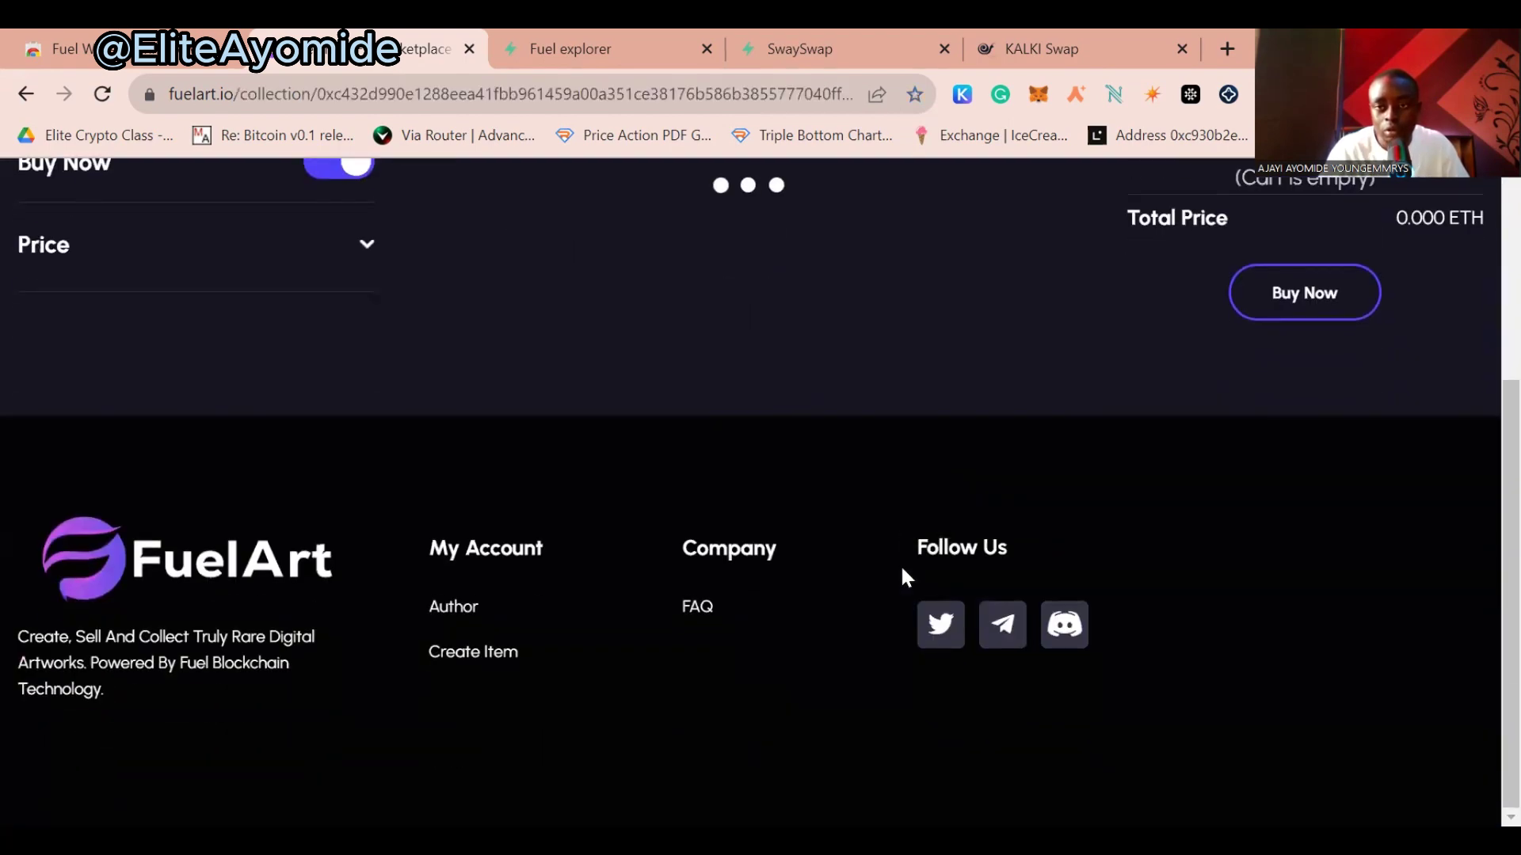
scroll(903, 572, "up", 2)
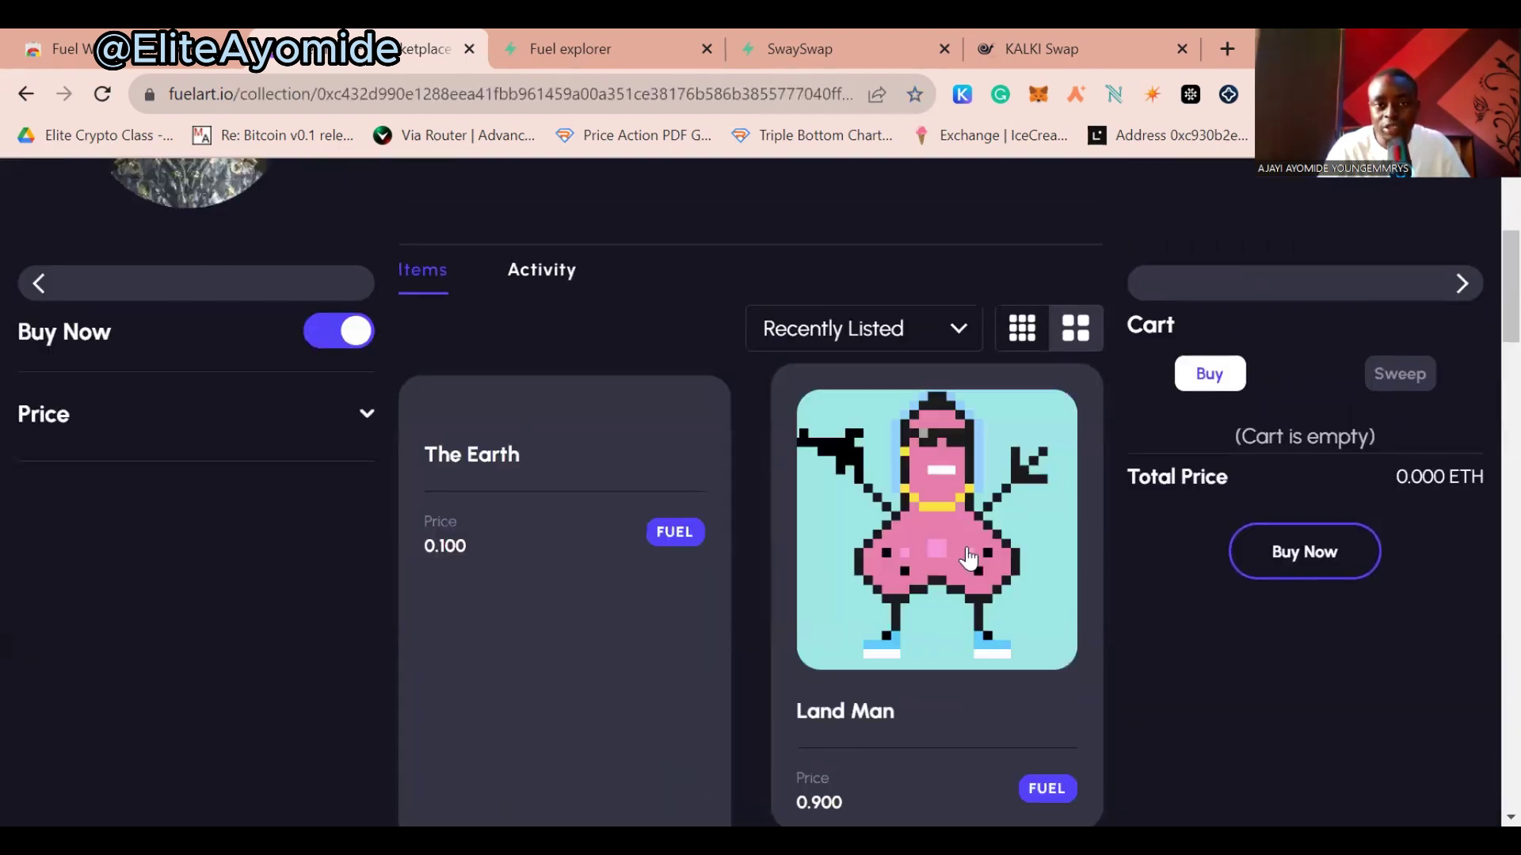
scroll(760, 571, "down", 5)
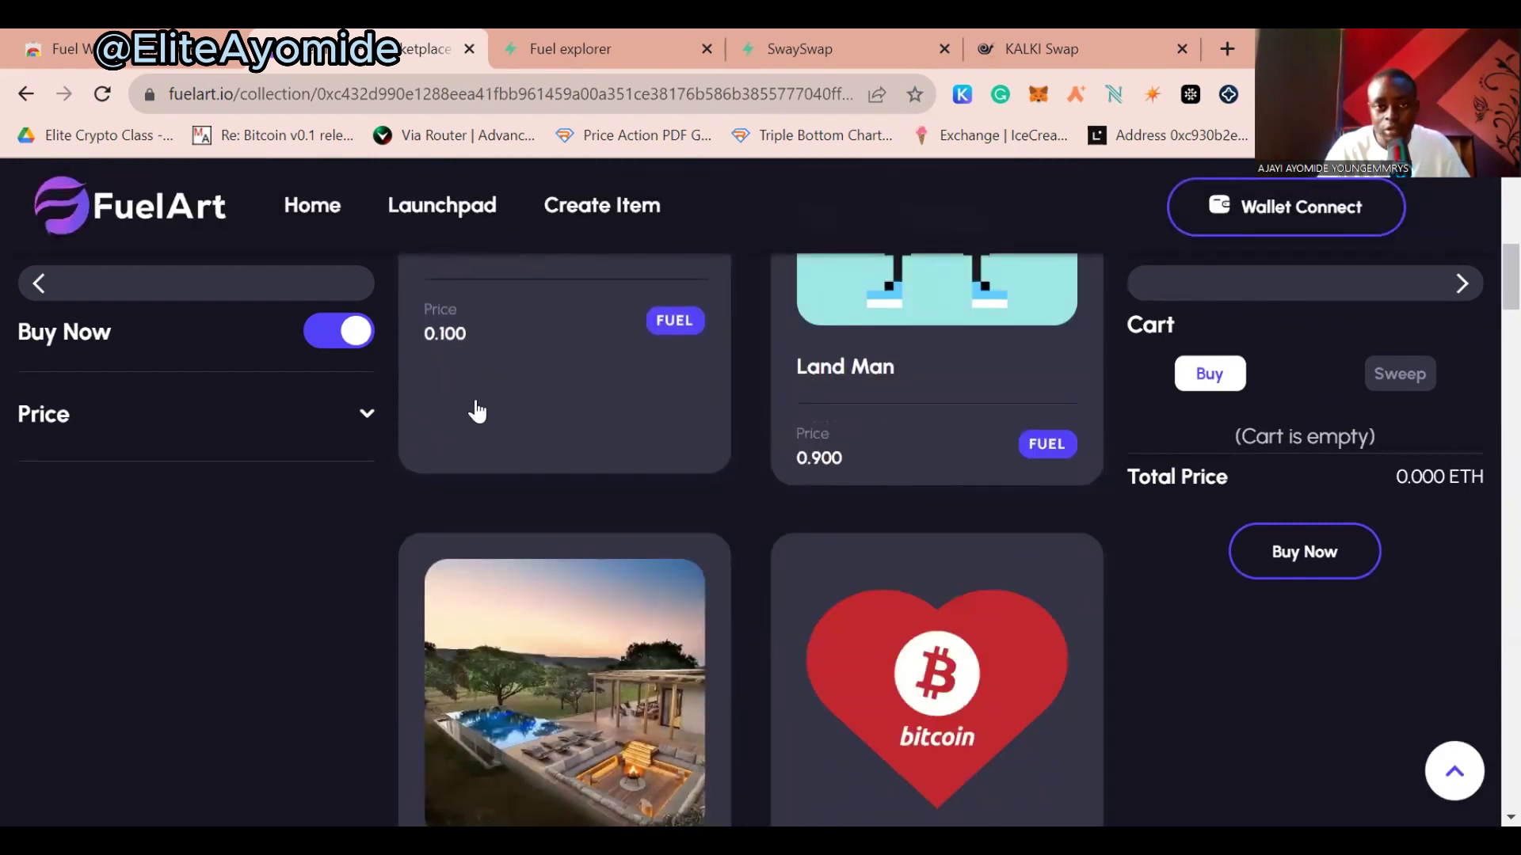
scroll(510, 349, "up", 3)
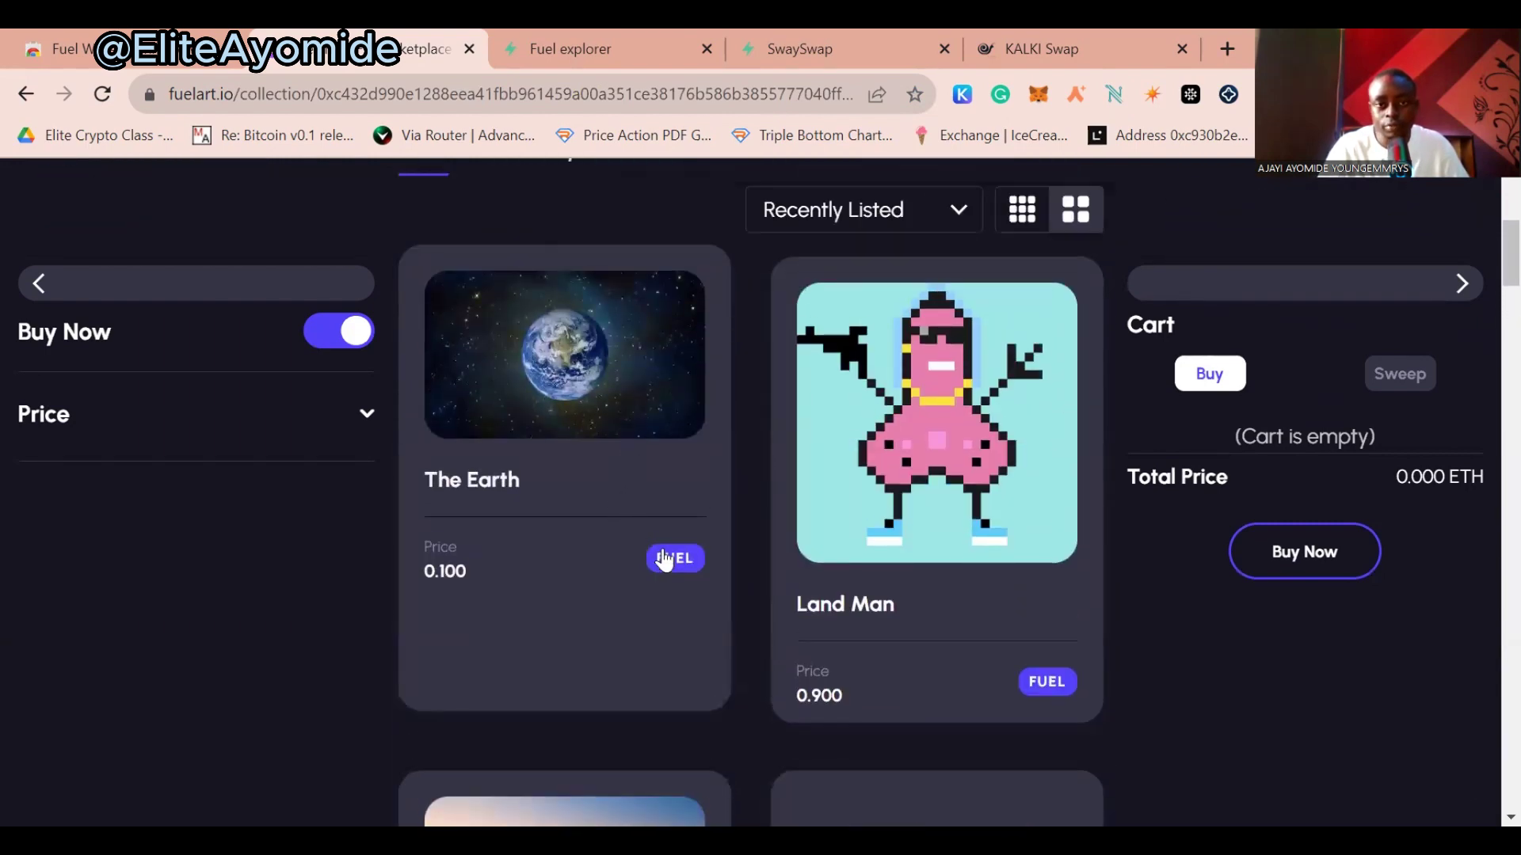
Open the NFT "The Earth" in the collection and try to buy it at its listed price
left_click(442, 540)
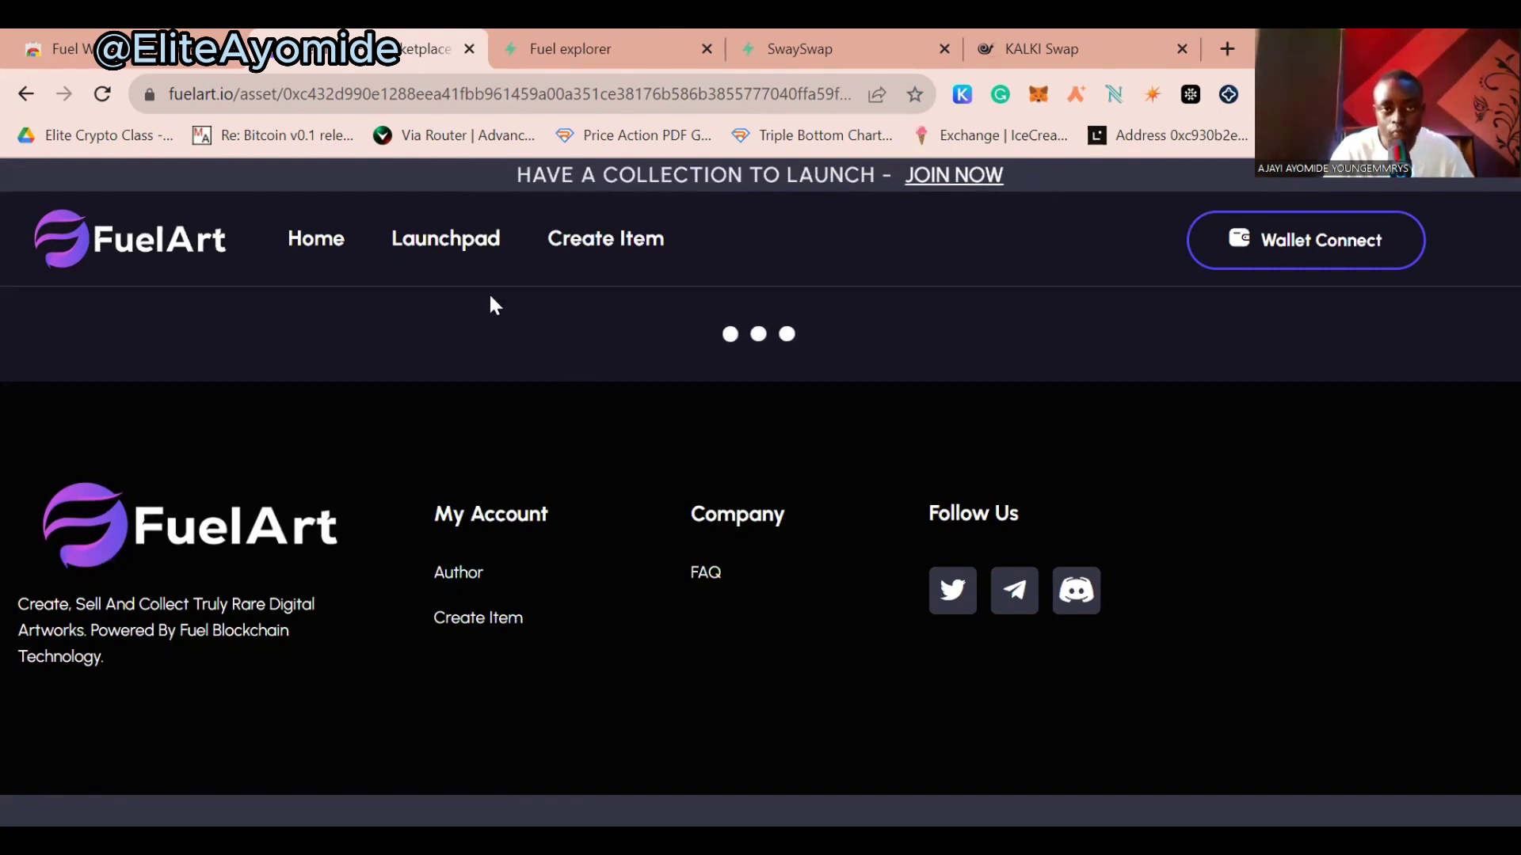
scroll(950, 598, "down", 3)
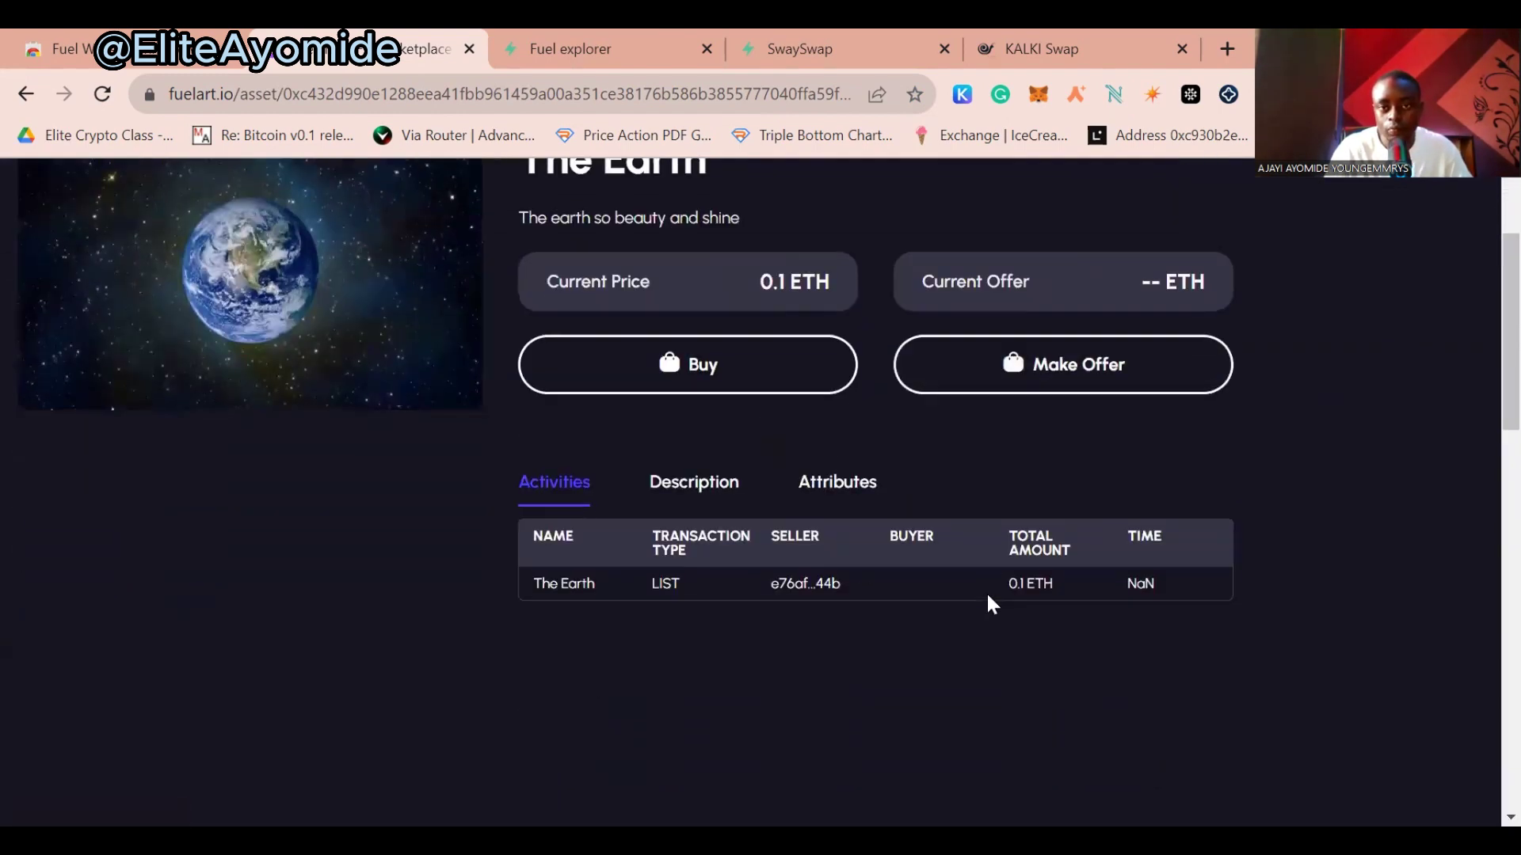
left_click(669, 323)
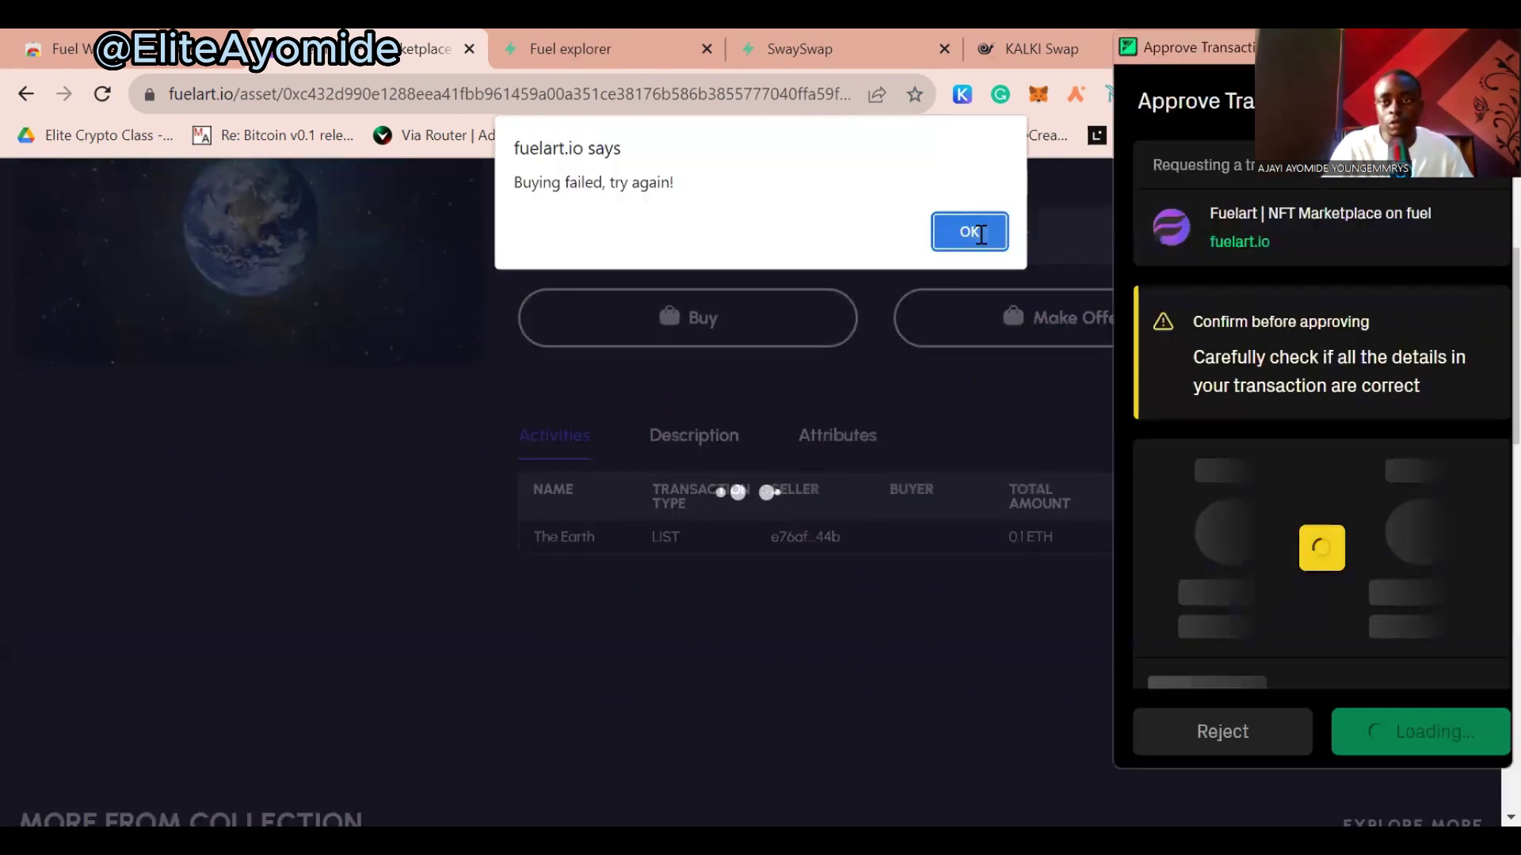
key("Return")
Open the FuelArt Launchpad page
scroll(923, 380, "up", 3)
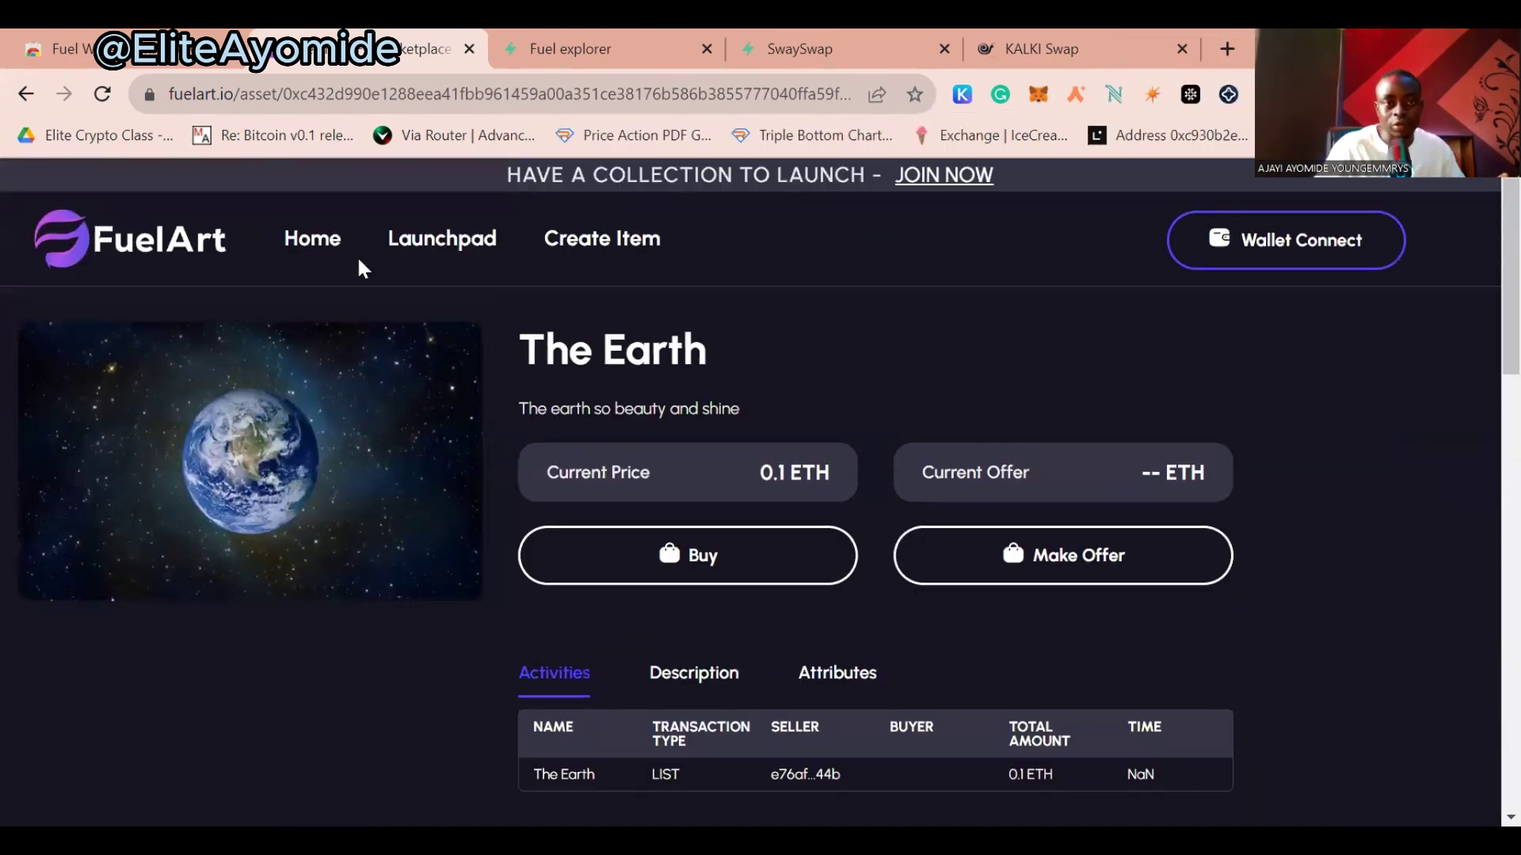
left_click(410, 242)
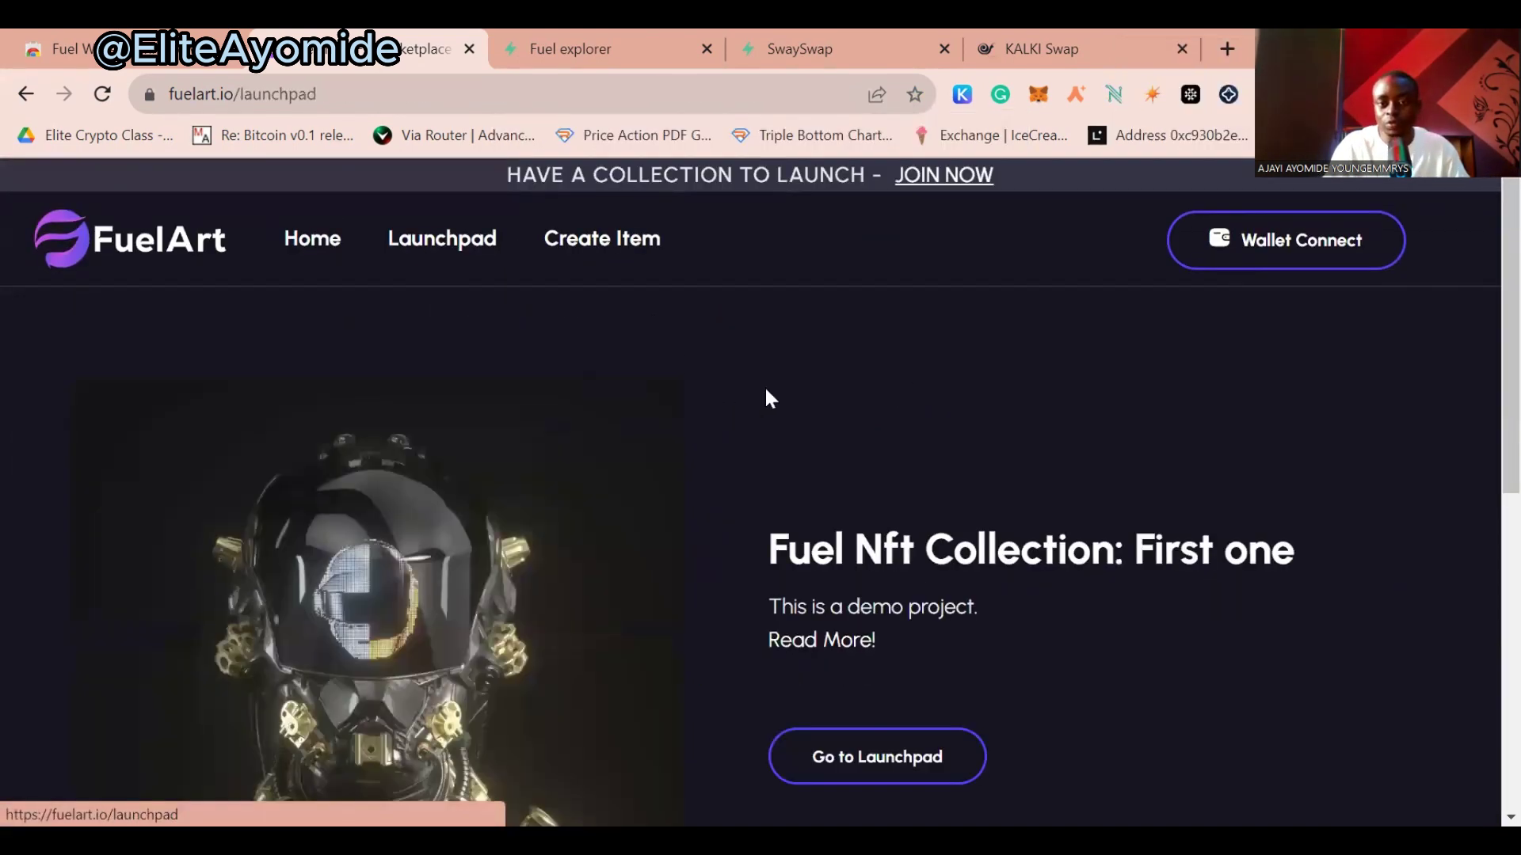
Return to the FuelArt homepage and open the Public Mint Collection to its listed items
left_click(318, 240)
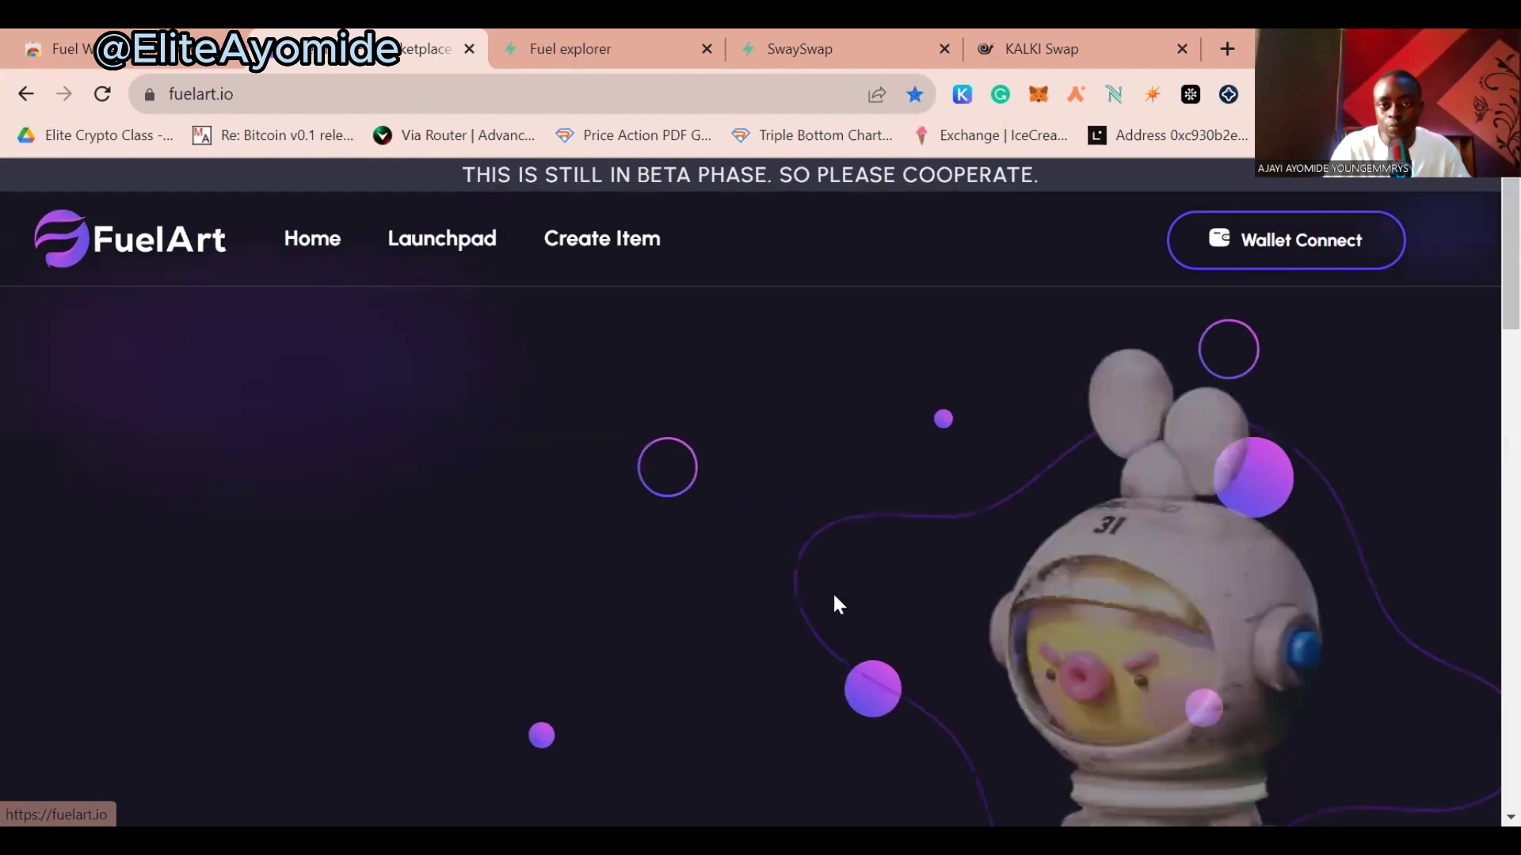
scroll(844, 612, "down", 10)
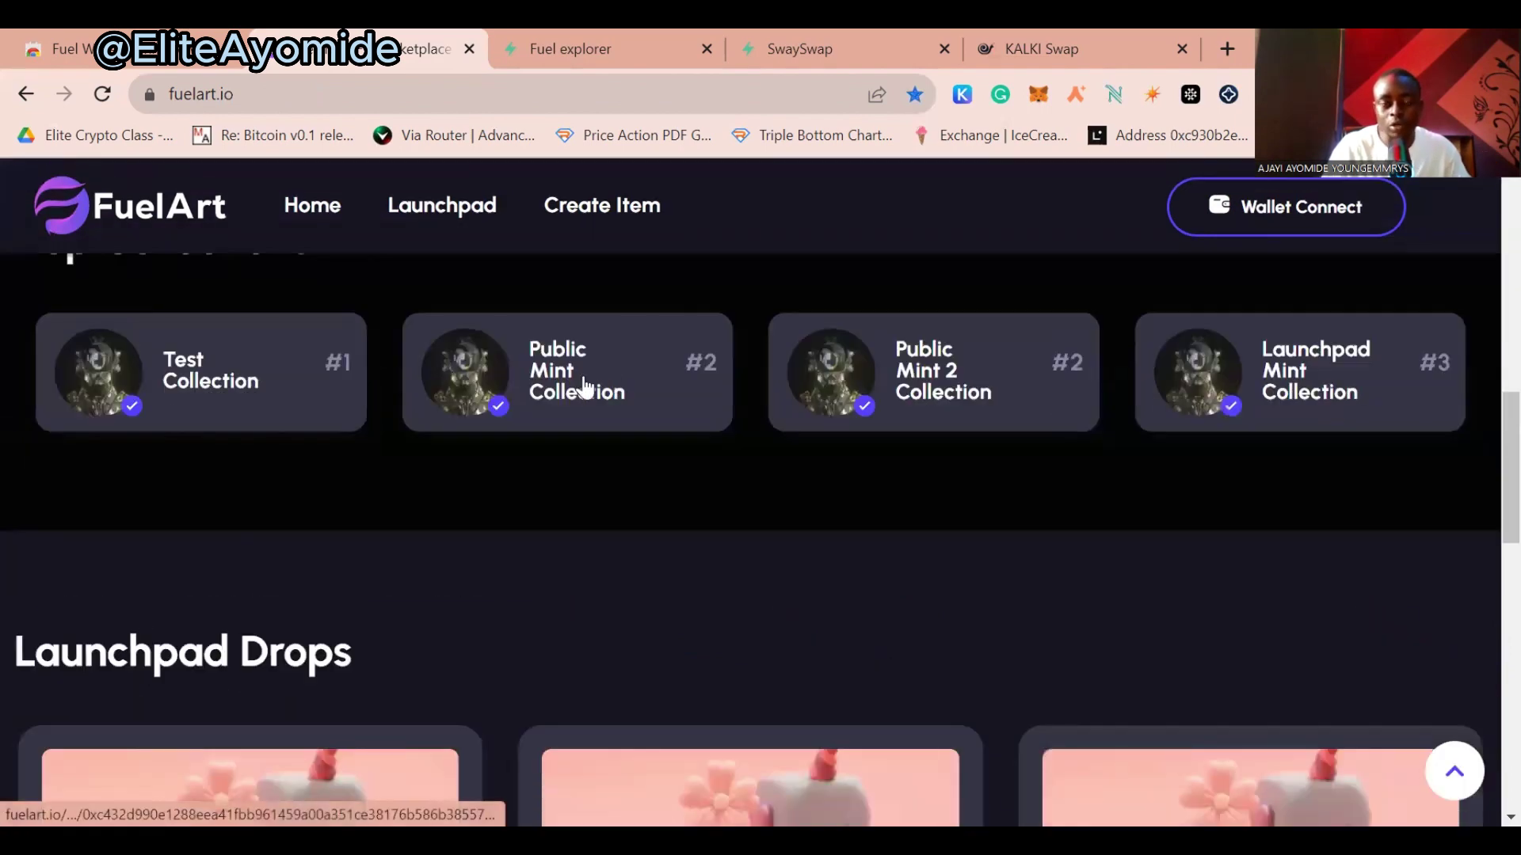
left_click(582, 389)
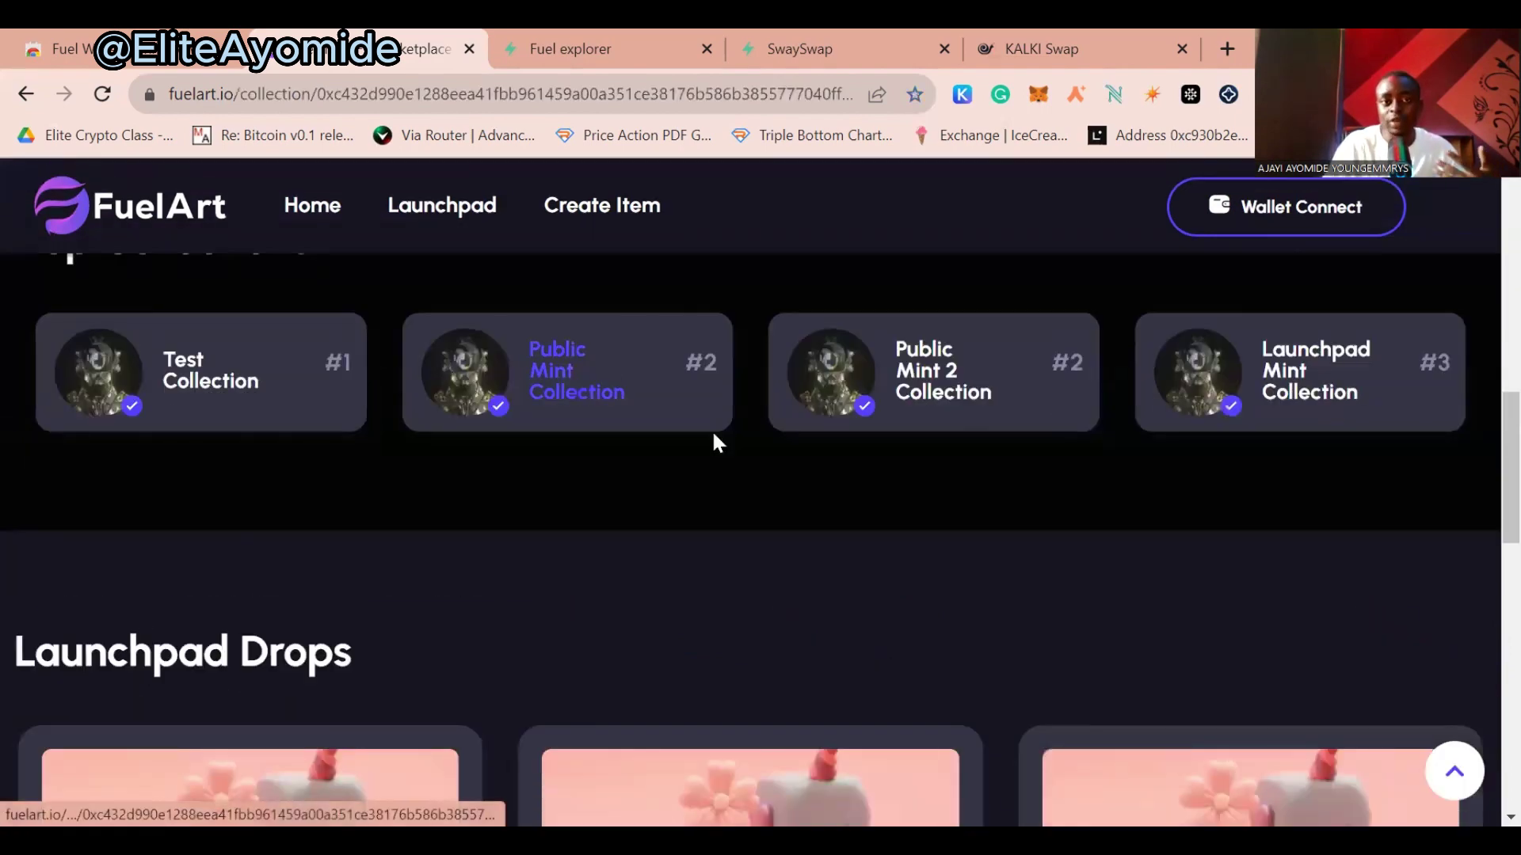
scroll(697, 558, "down", 5)
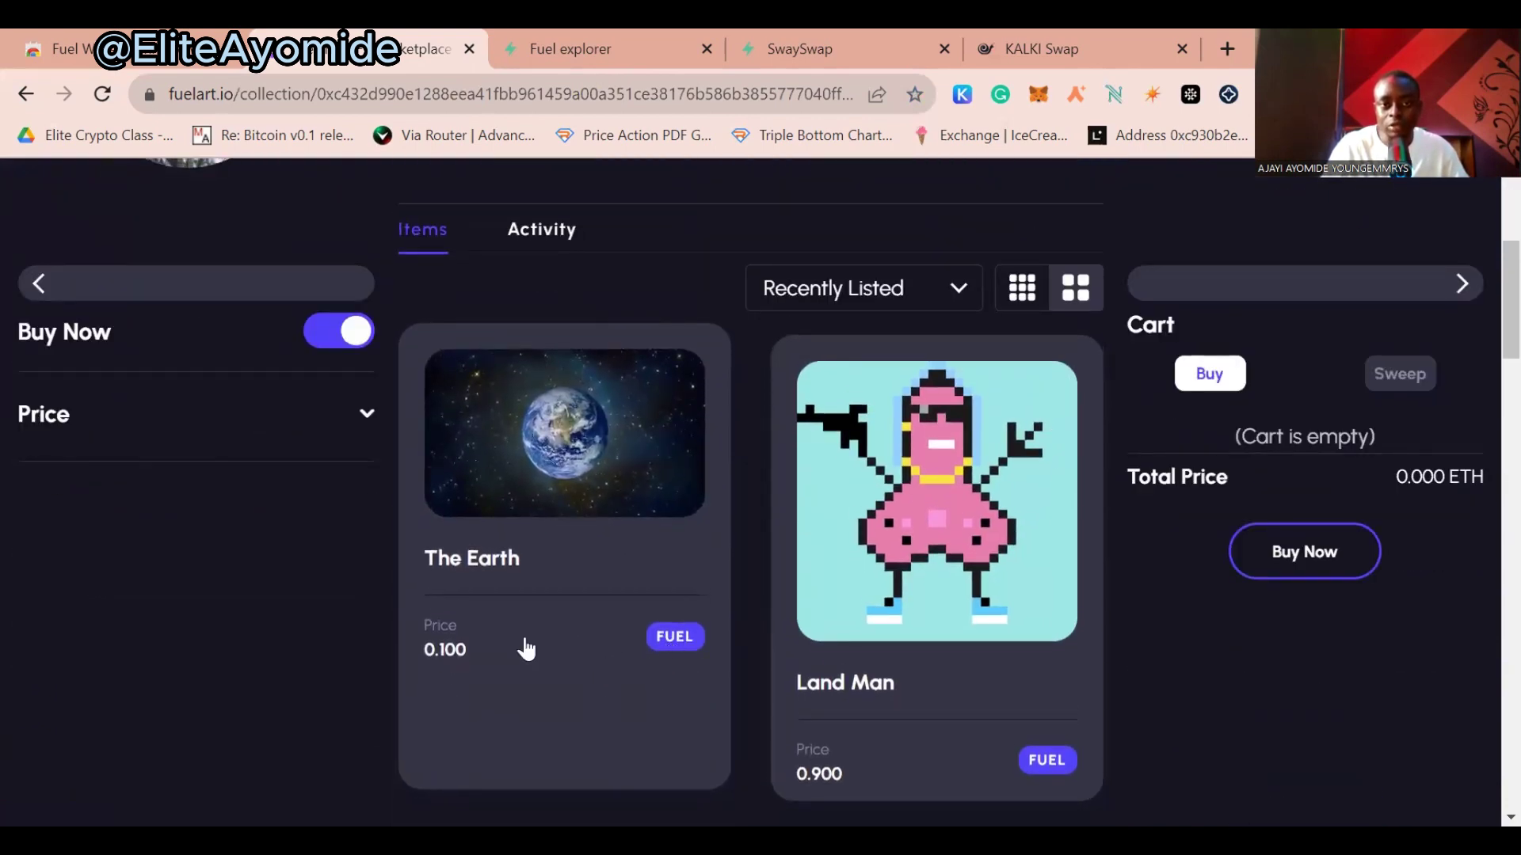
Open the NFT "The Earth" from the collection and try again to buy it at 0.1 ETH
left_click(469, 560)
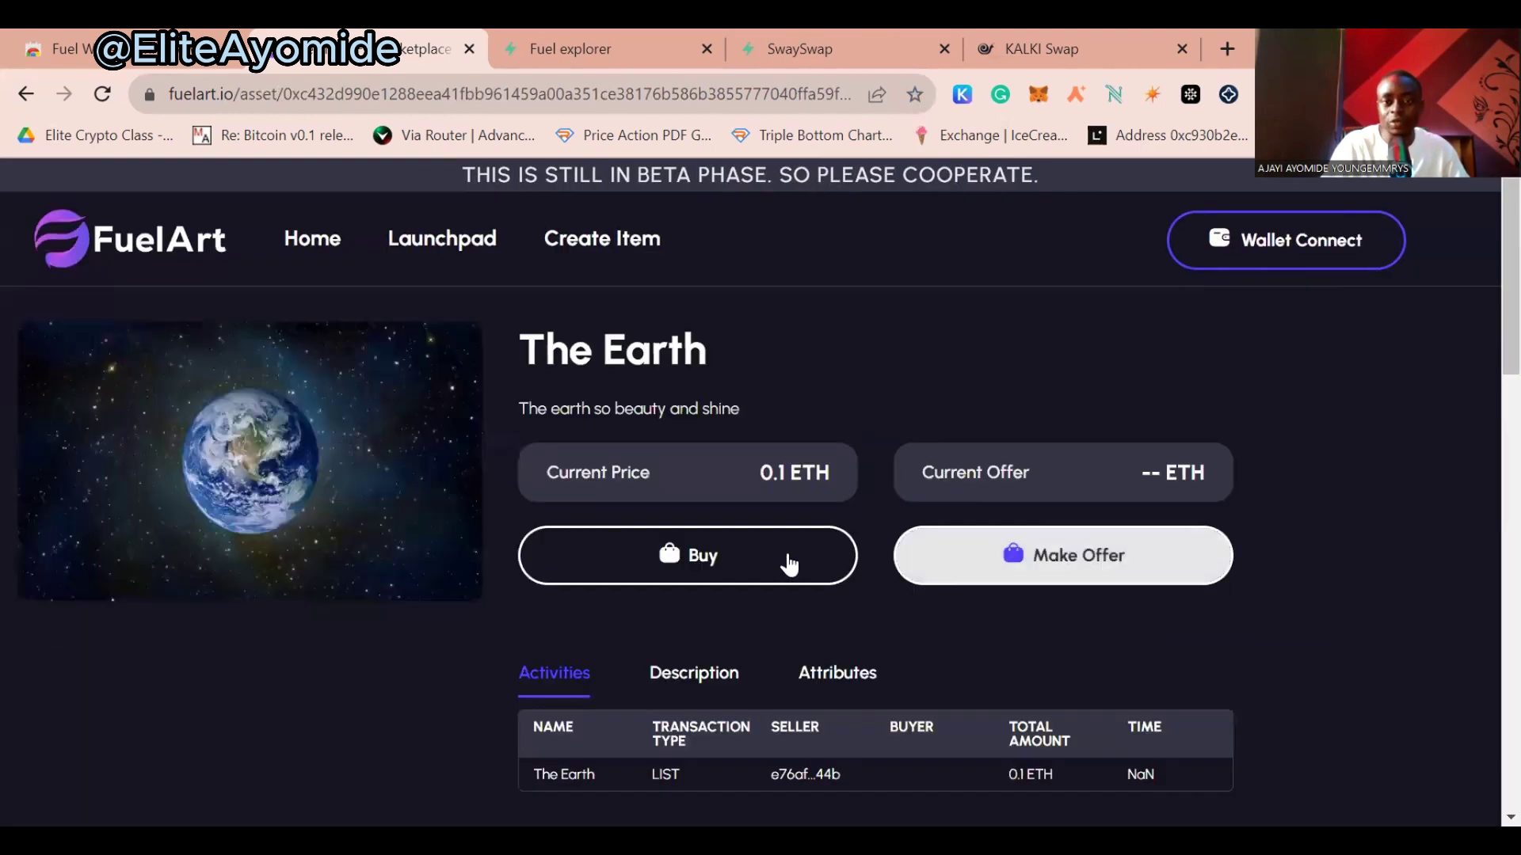
scroll(753, 638, "down", 1)
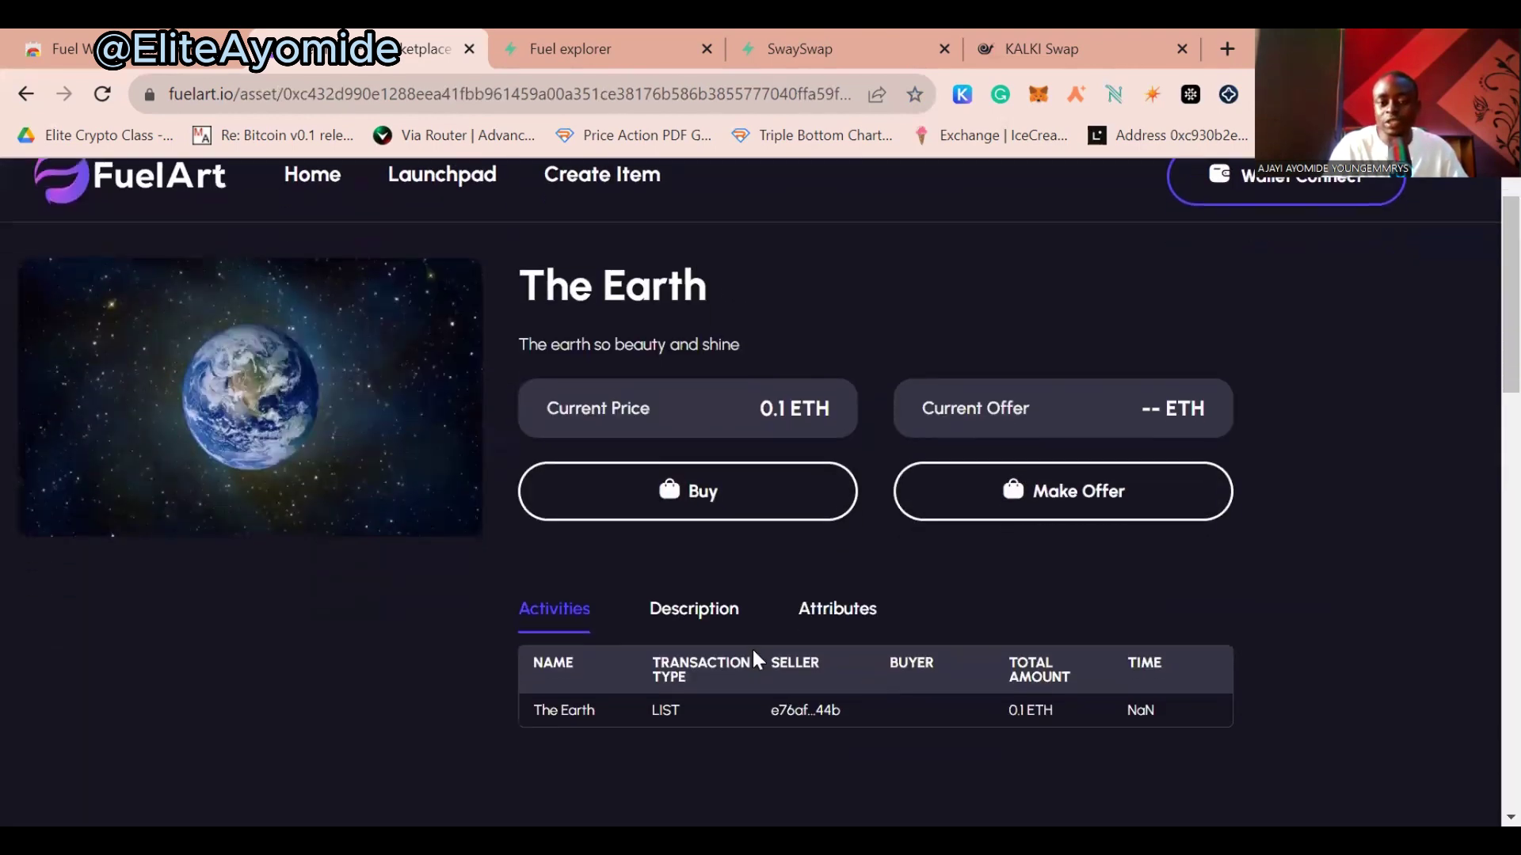
scroll(753, 648, "down", 2)
left_click(699, 333)
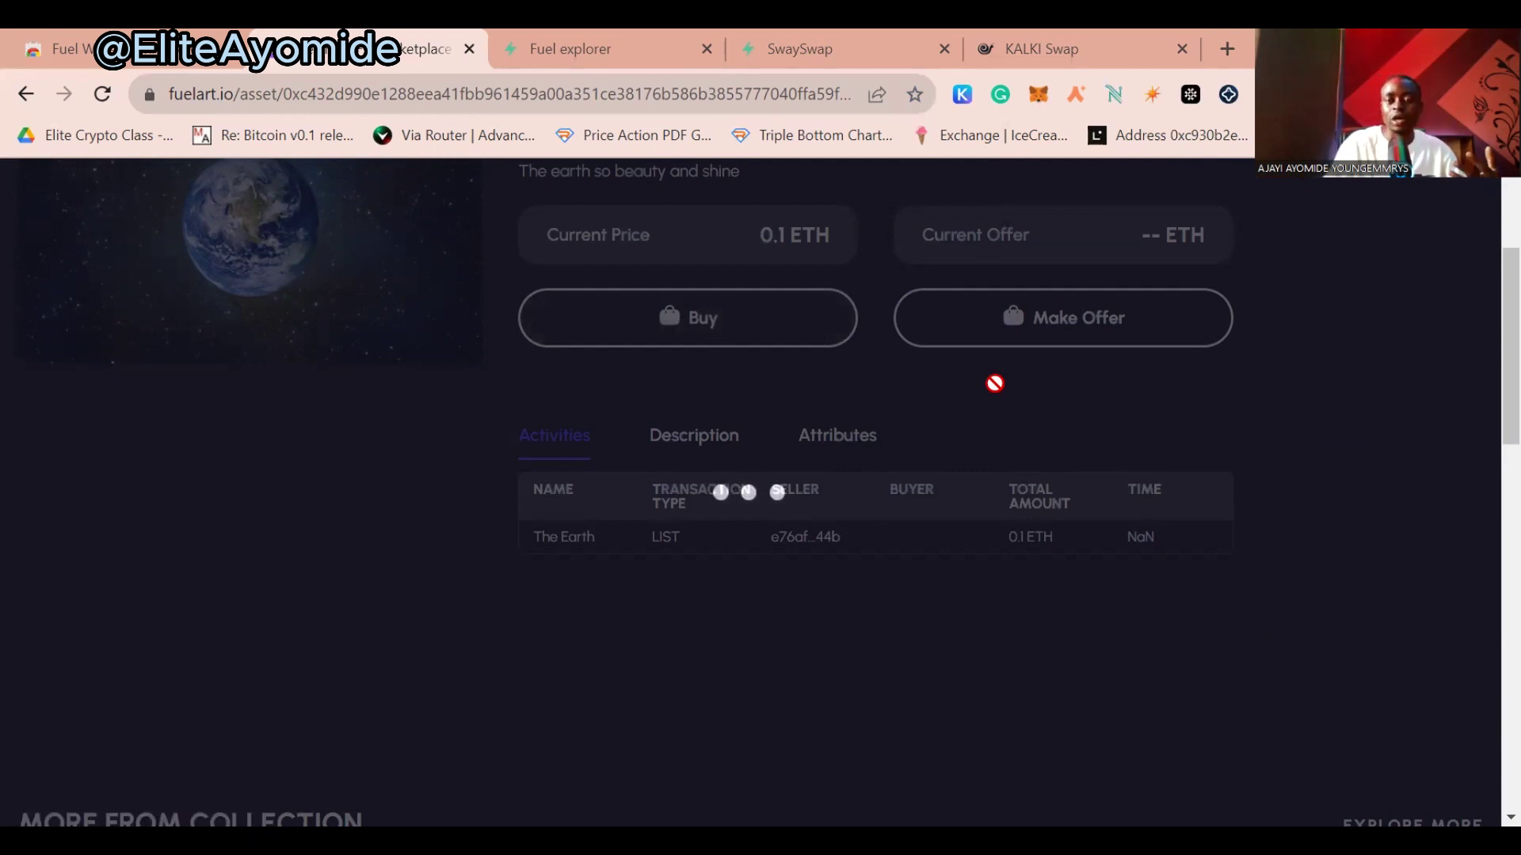
scroll(1251, 657, "up", 1)
scroll(1252, 657, "up", 3)
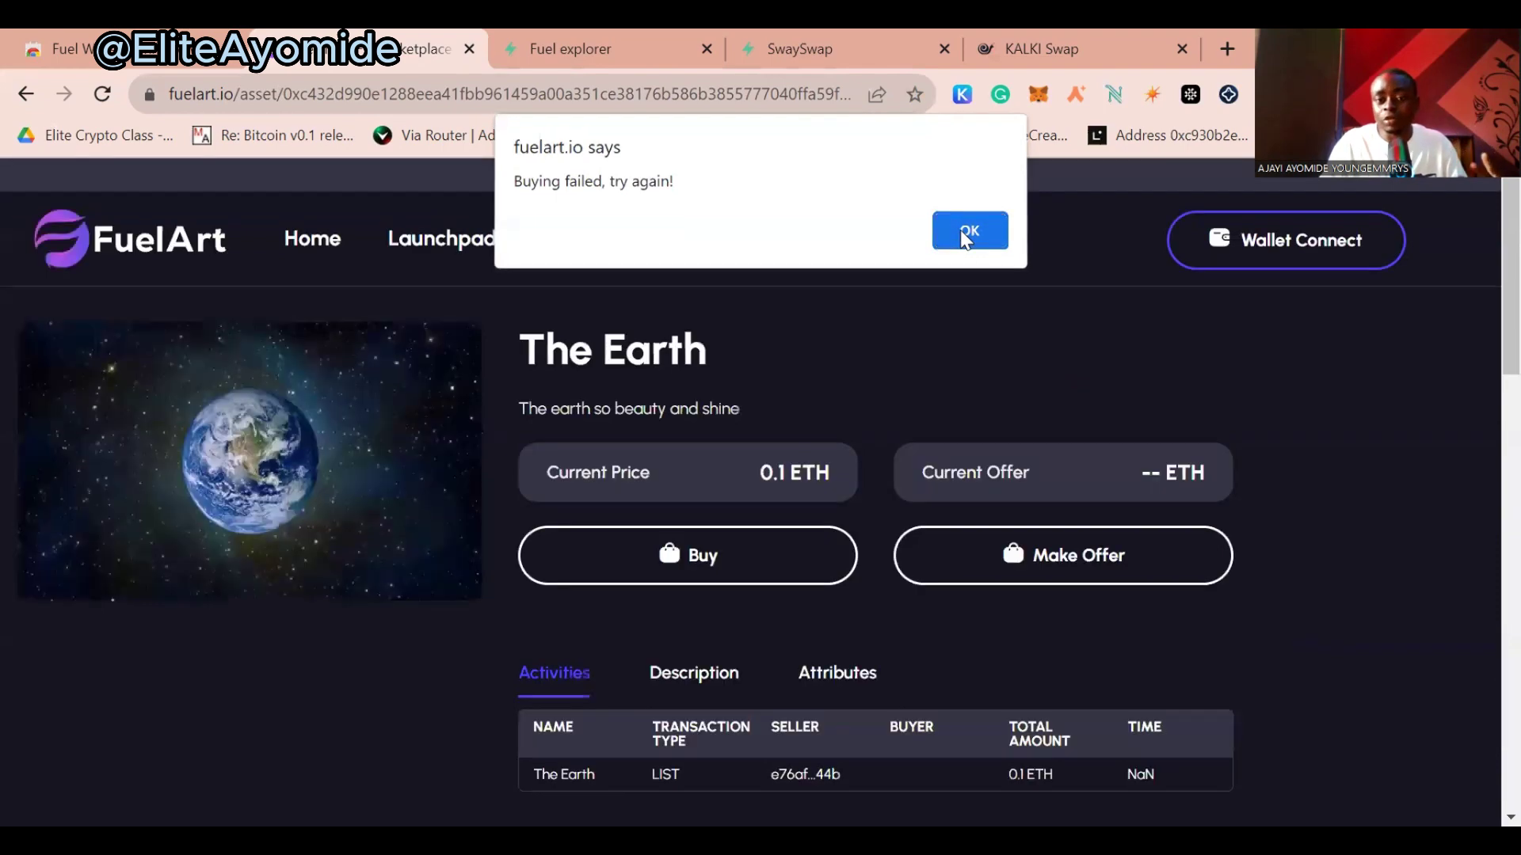
left_click(967, 235)
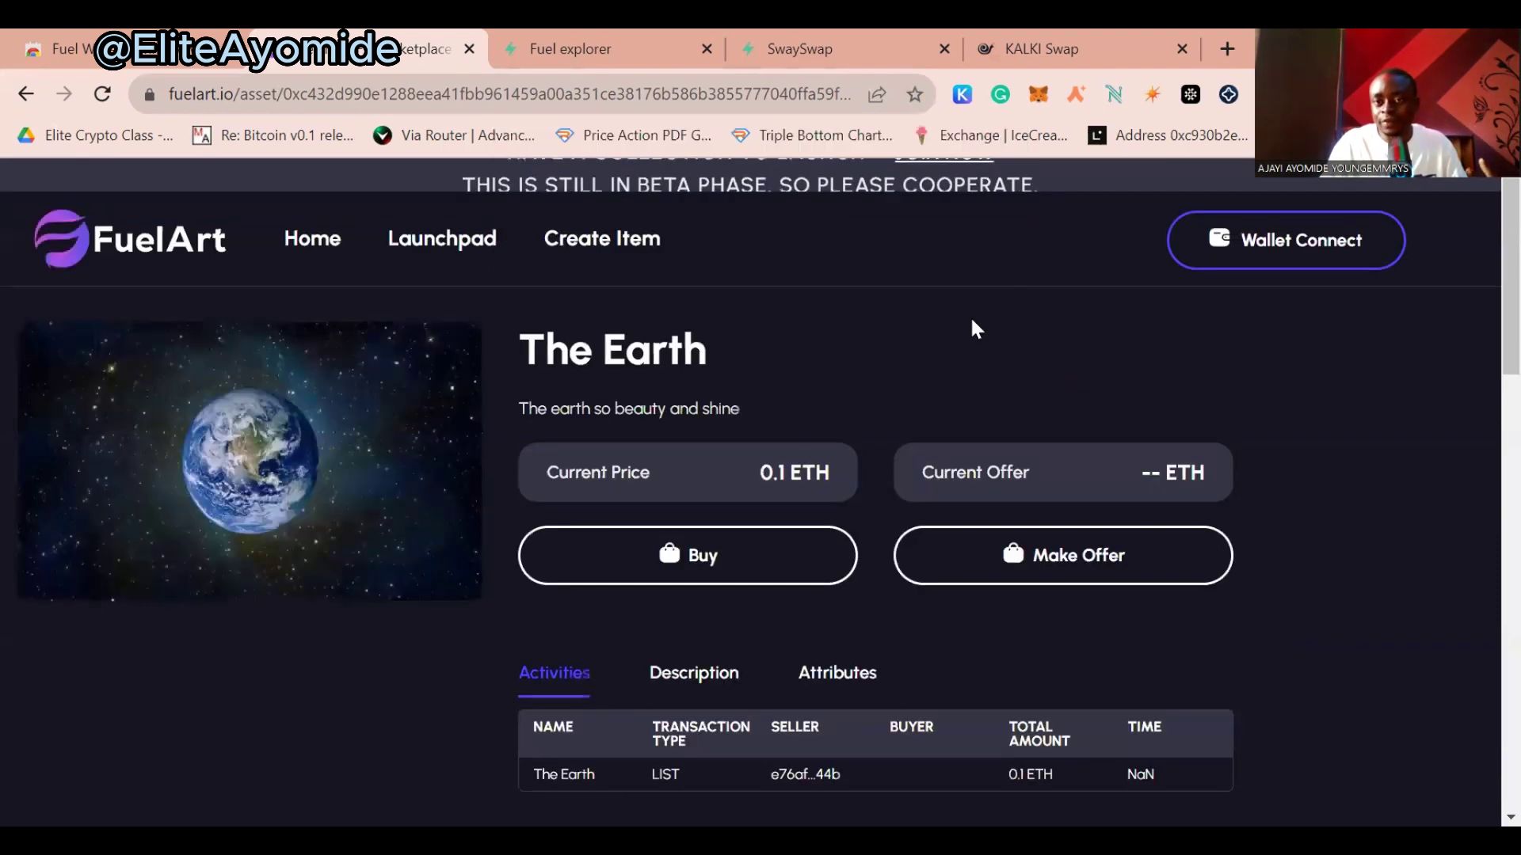
Go back to the FuelArt homepage and open the first Test Launchpad drop down to its mint section
left_click(309, 235)
scroll(804, 560, "down", 10)
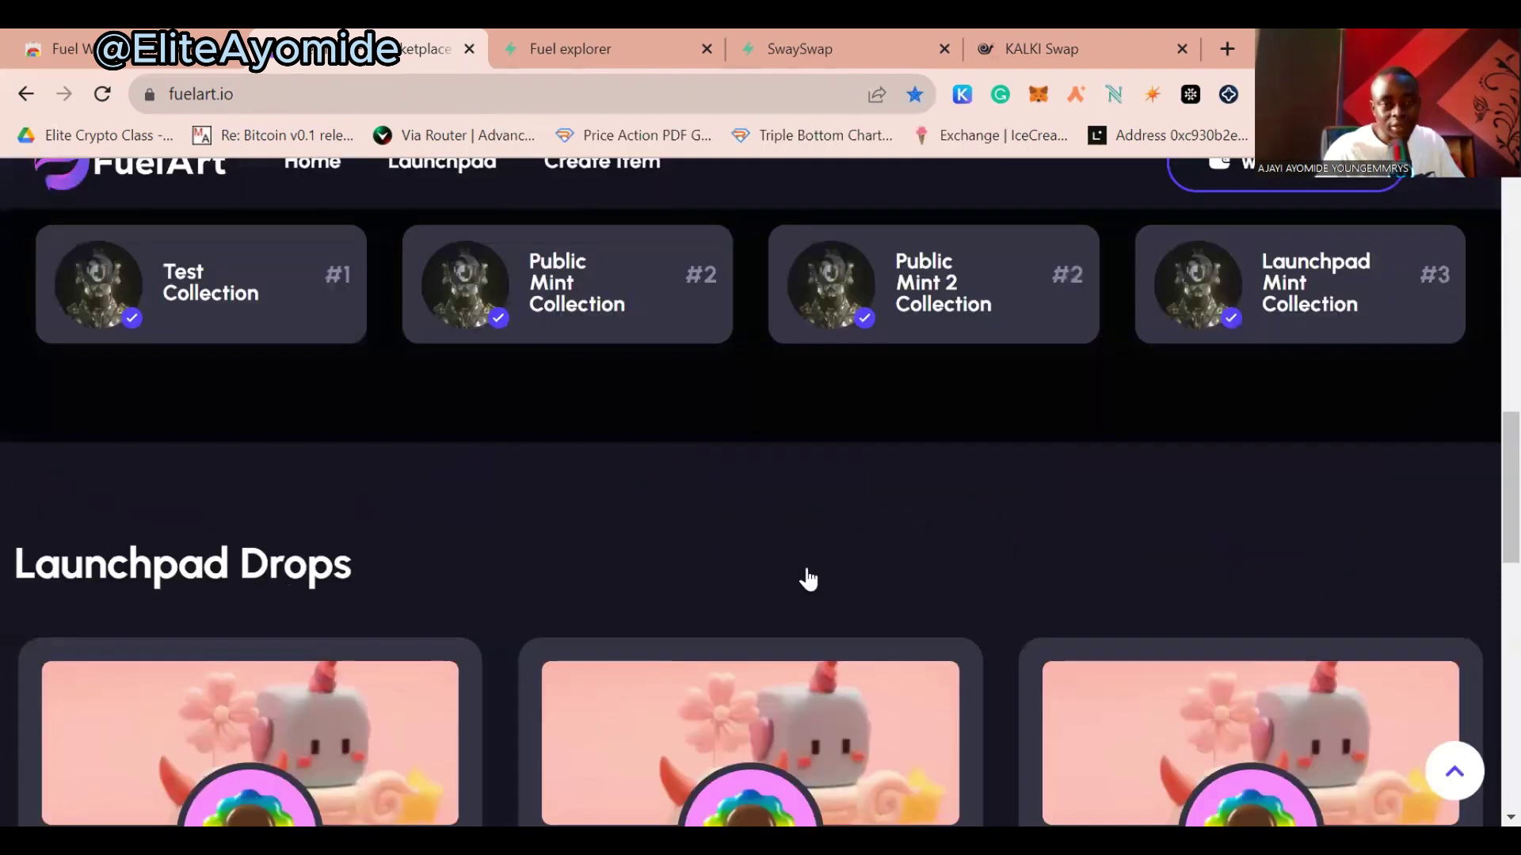
scroll(807, 580, "down", 6)
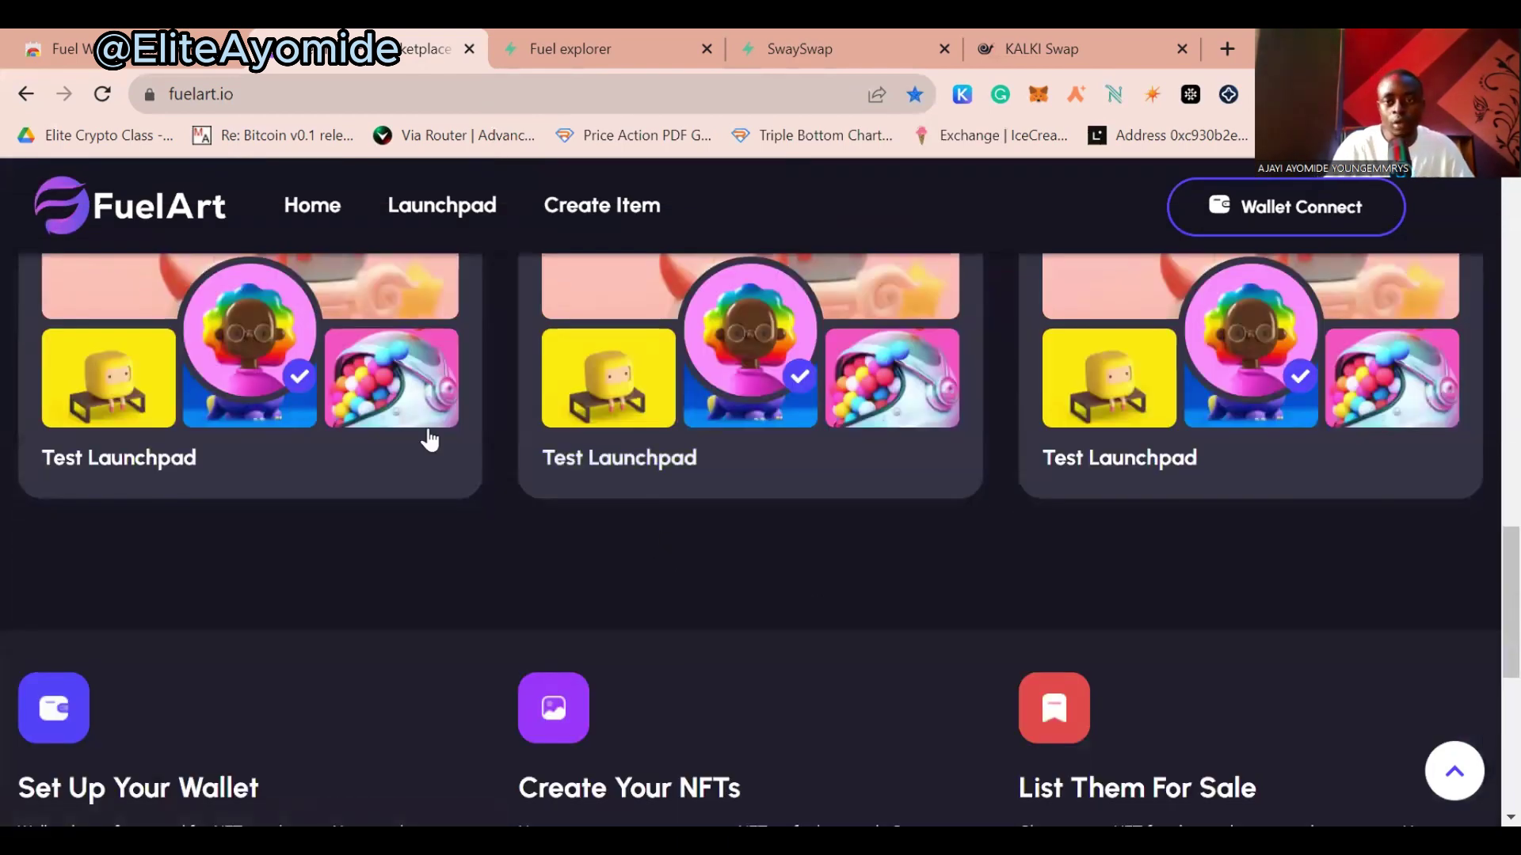
left_click(428, 440)
scroll(1003, 604, "down", 10)
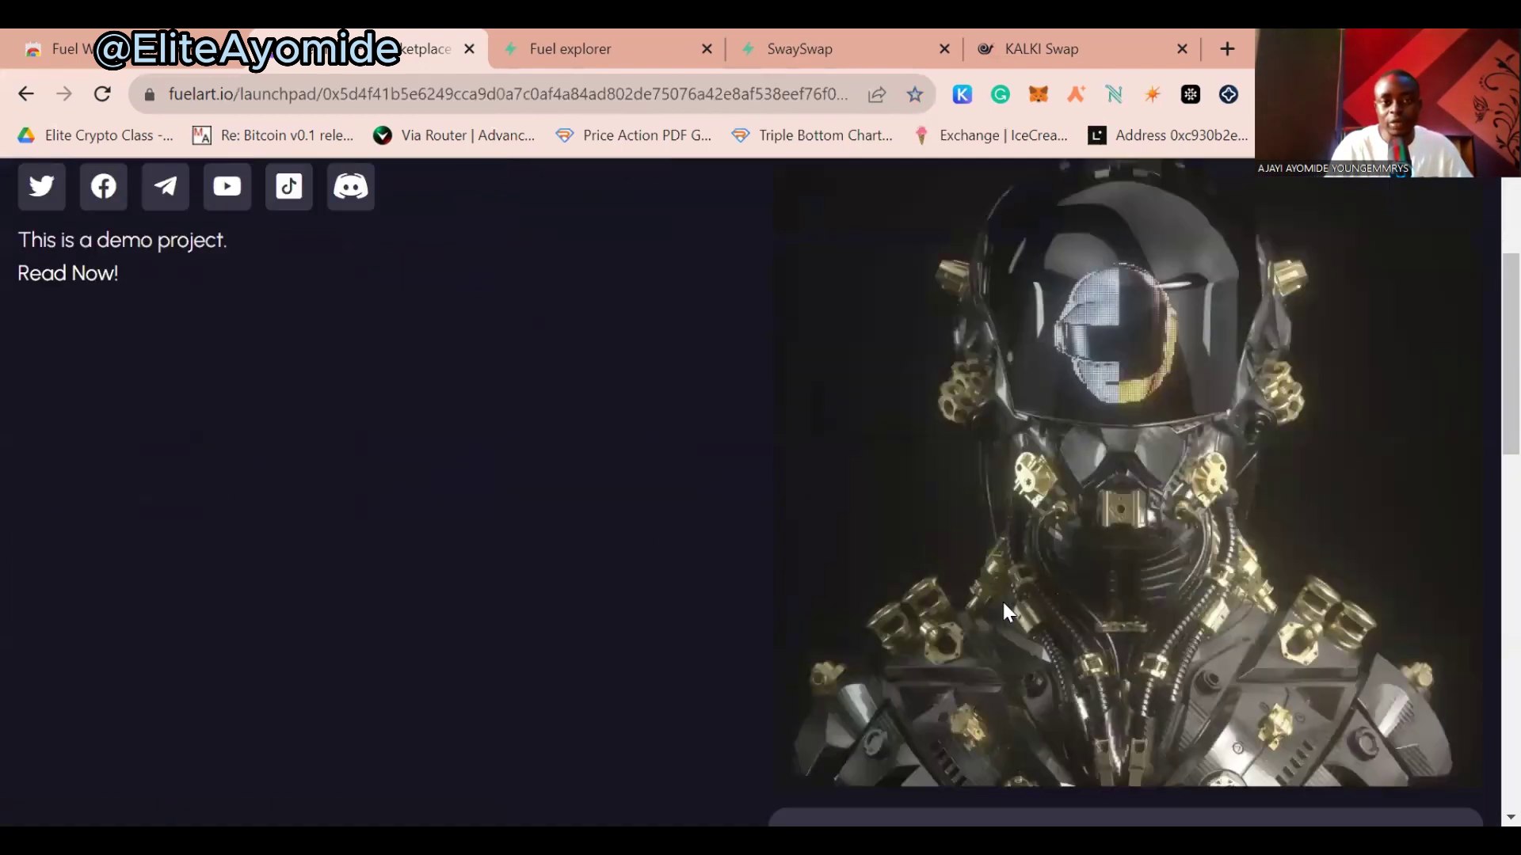
scroll(1003, 604, "up", 2)
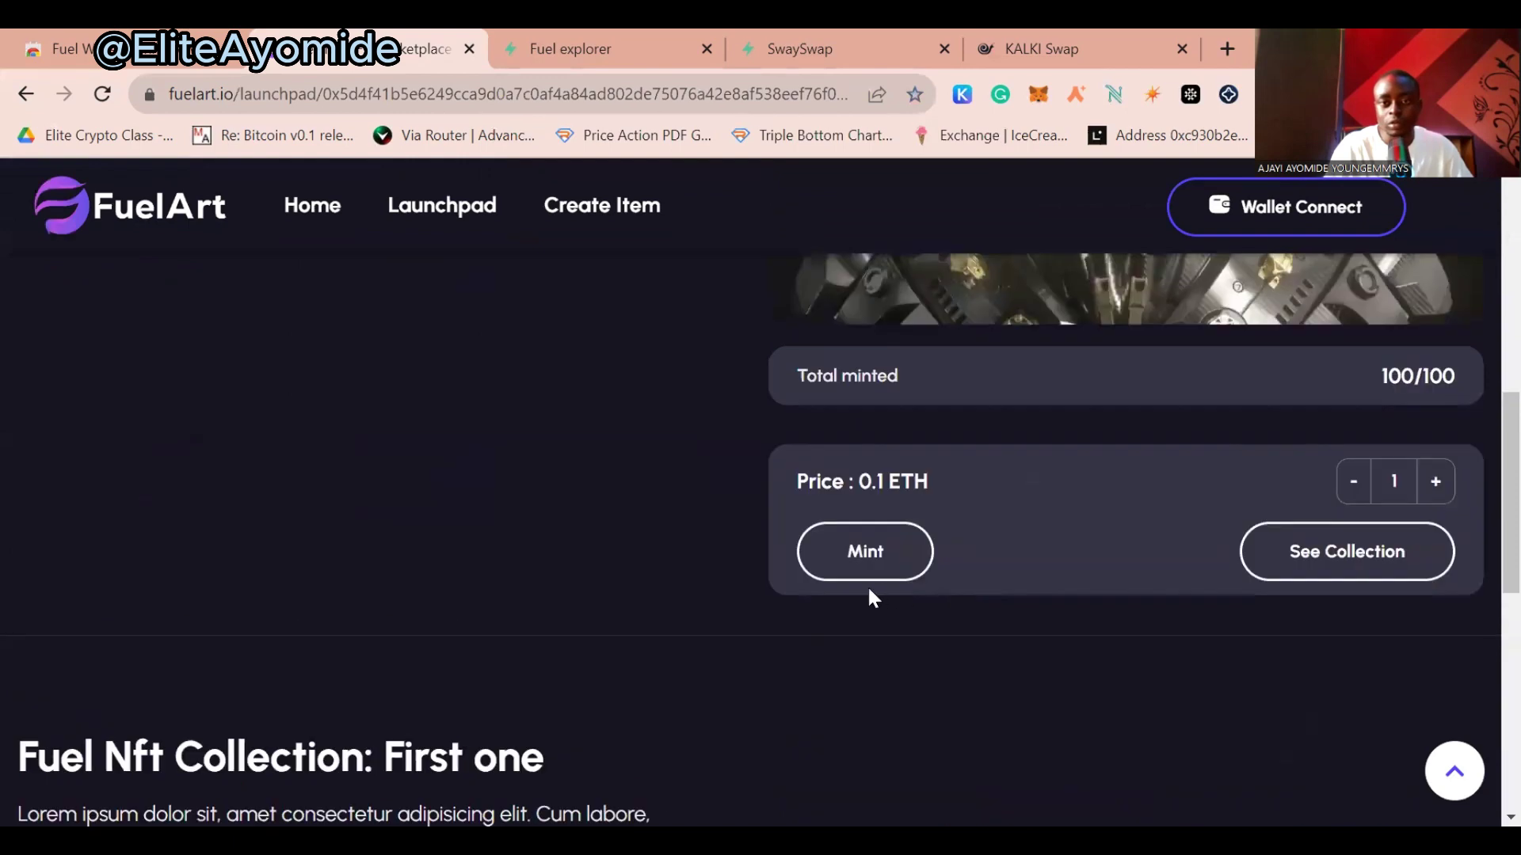
Try to mint one NFT from the Fuel Nft Collection drop for 0.1 ETH through the Fuel Wallet
left_click(856, 549)
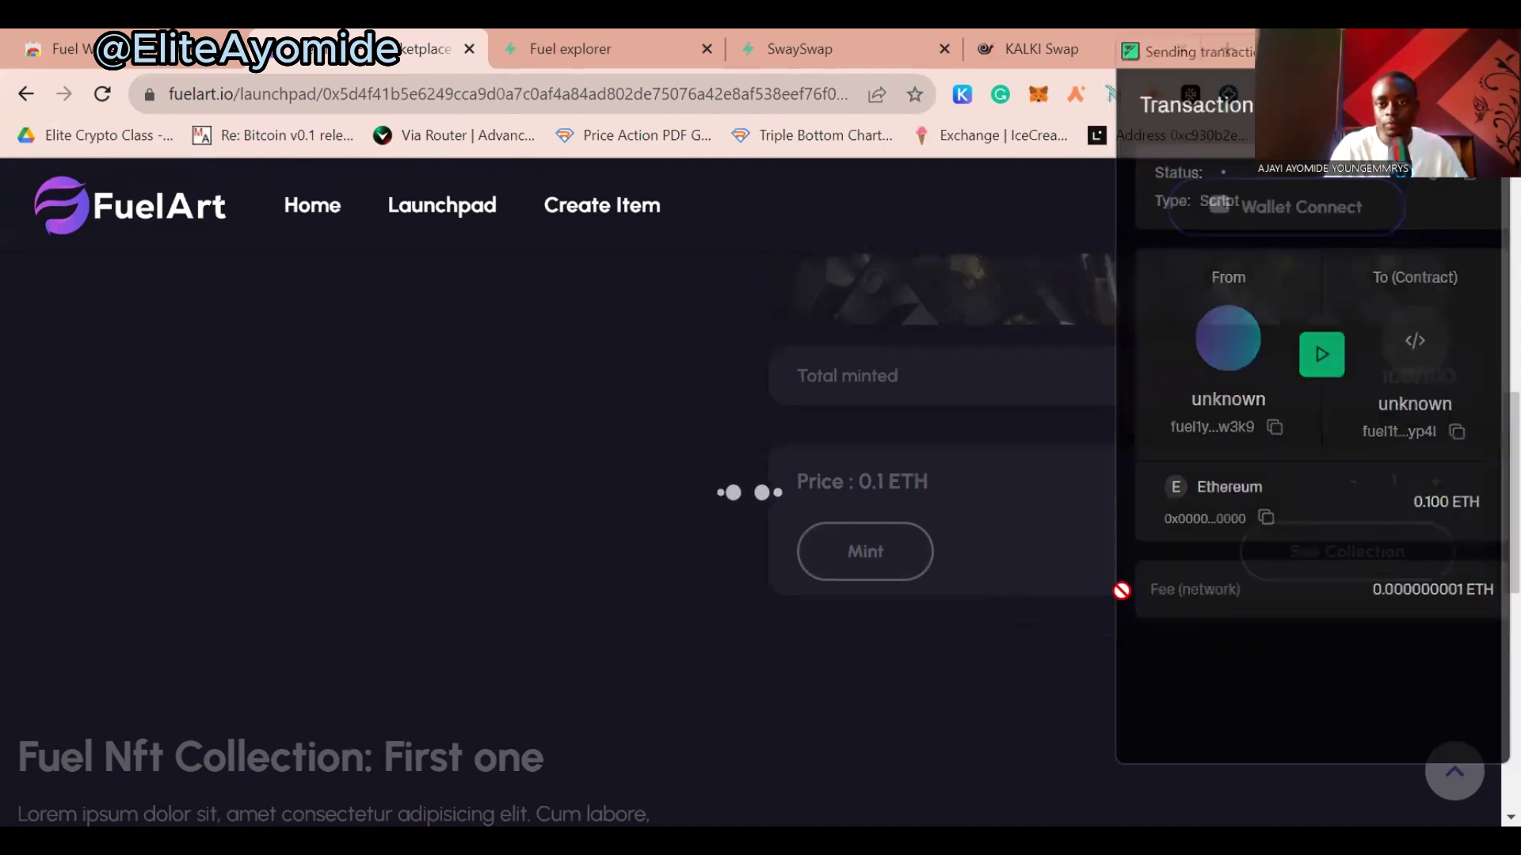
scroll(1042, 583, "down", 5)
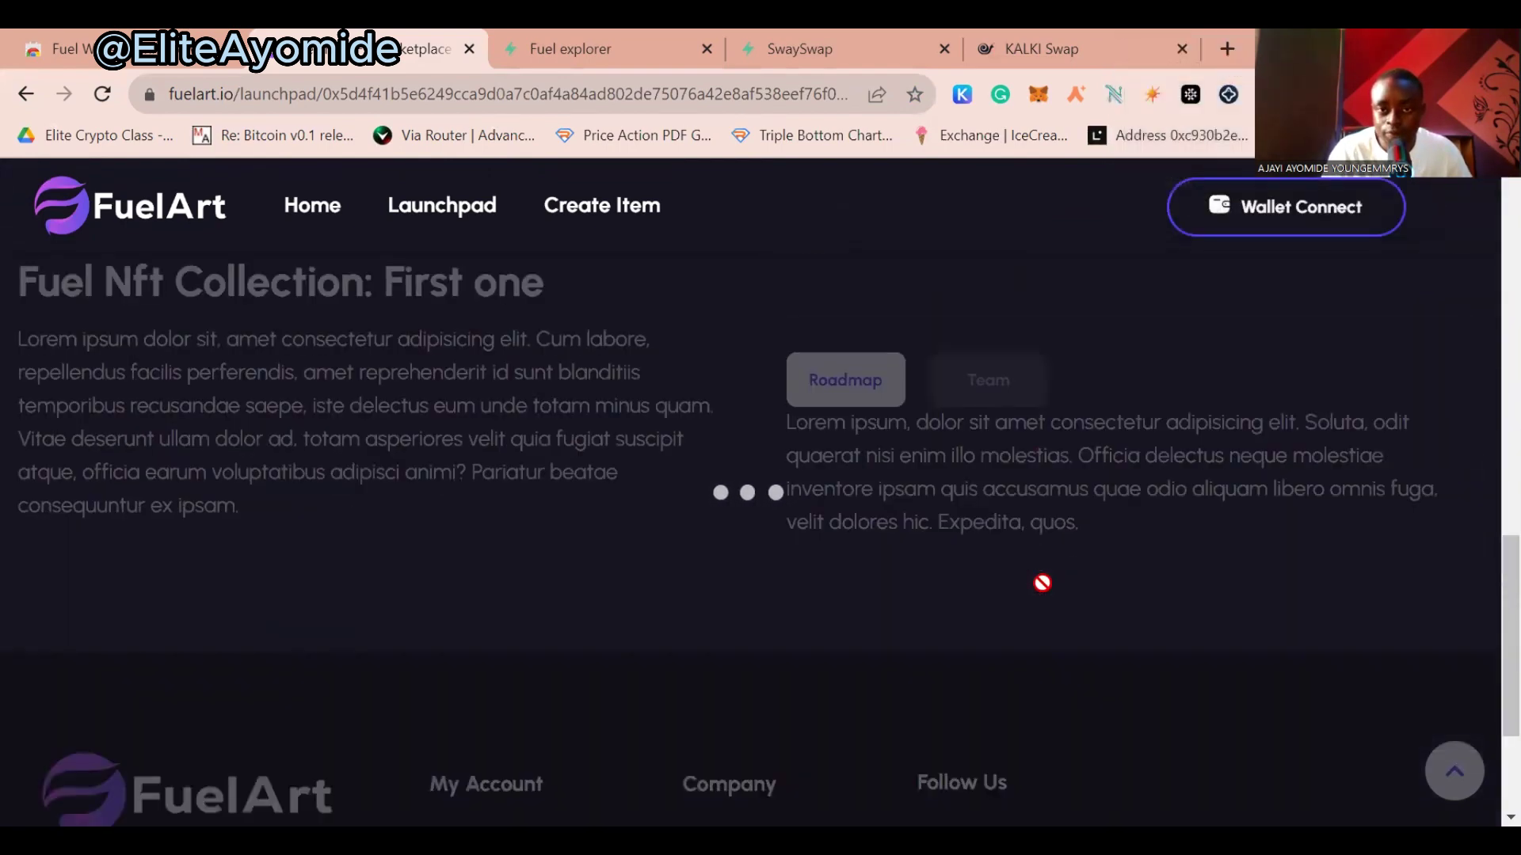
scroll(1042, 583, "up", 6)
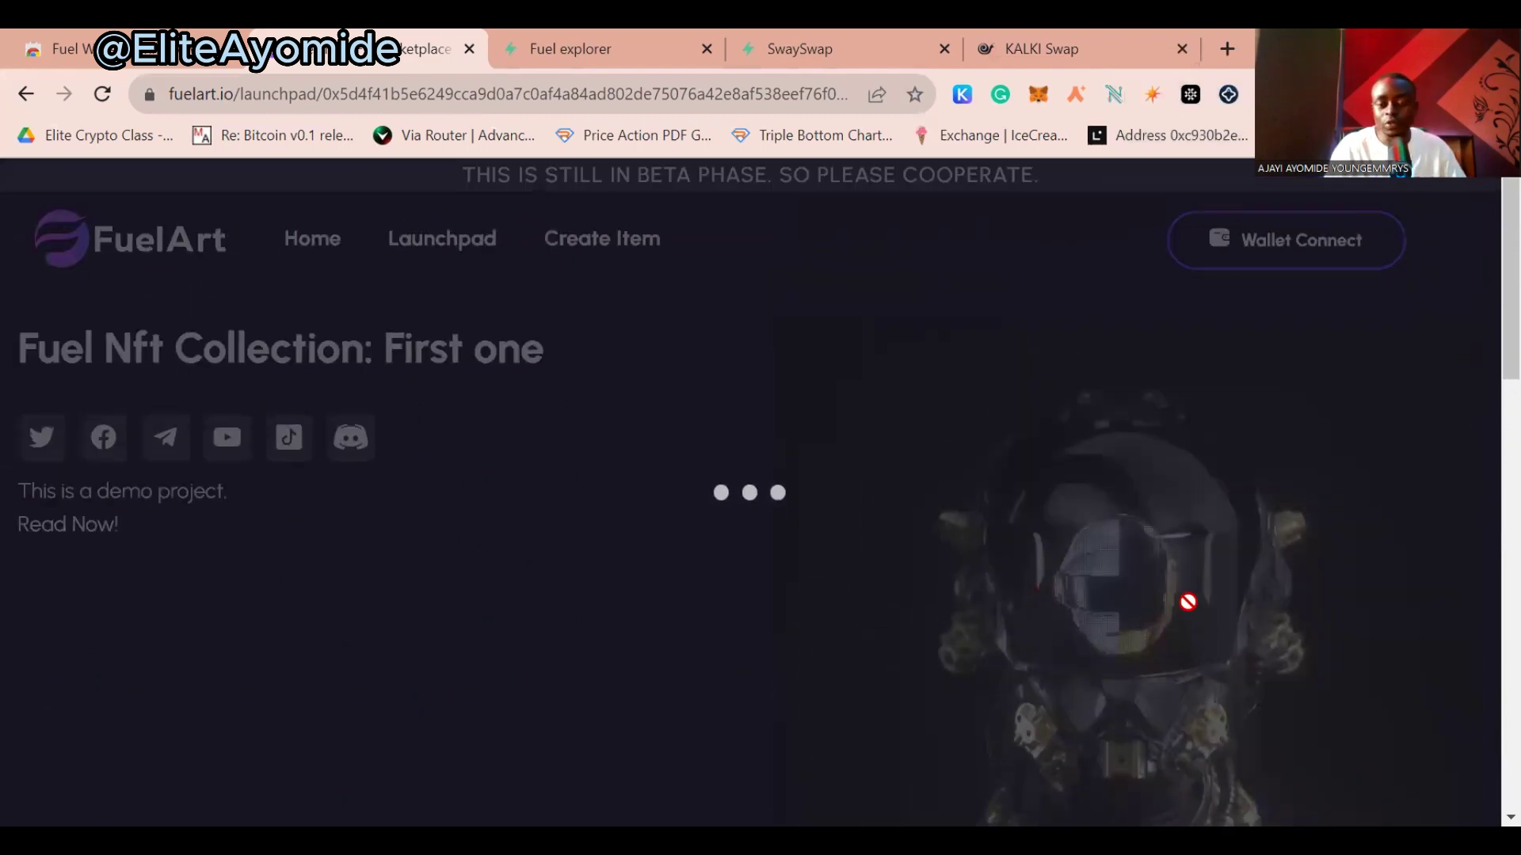
scroll(1141, 606, "down", 10)
scroll(1136, 614, "down", 7)
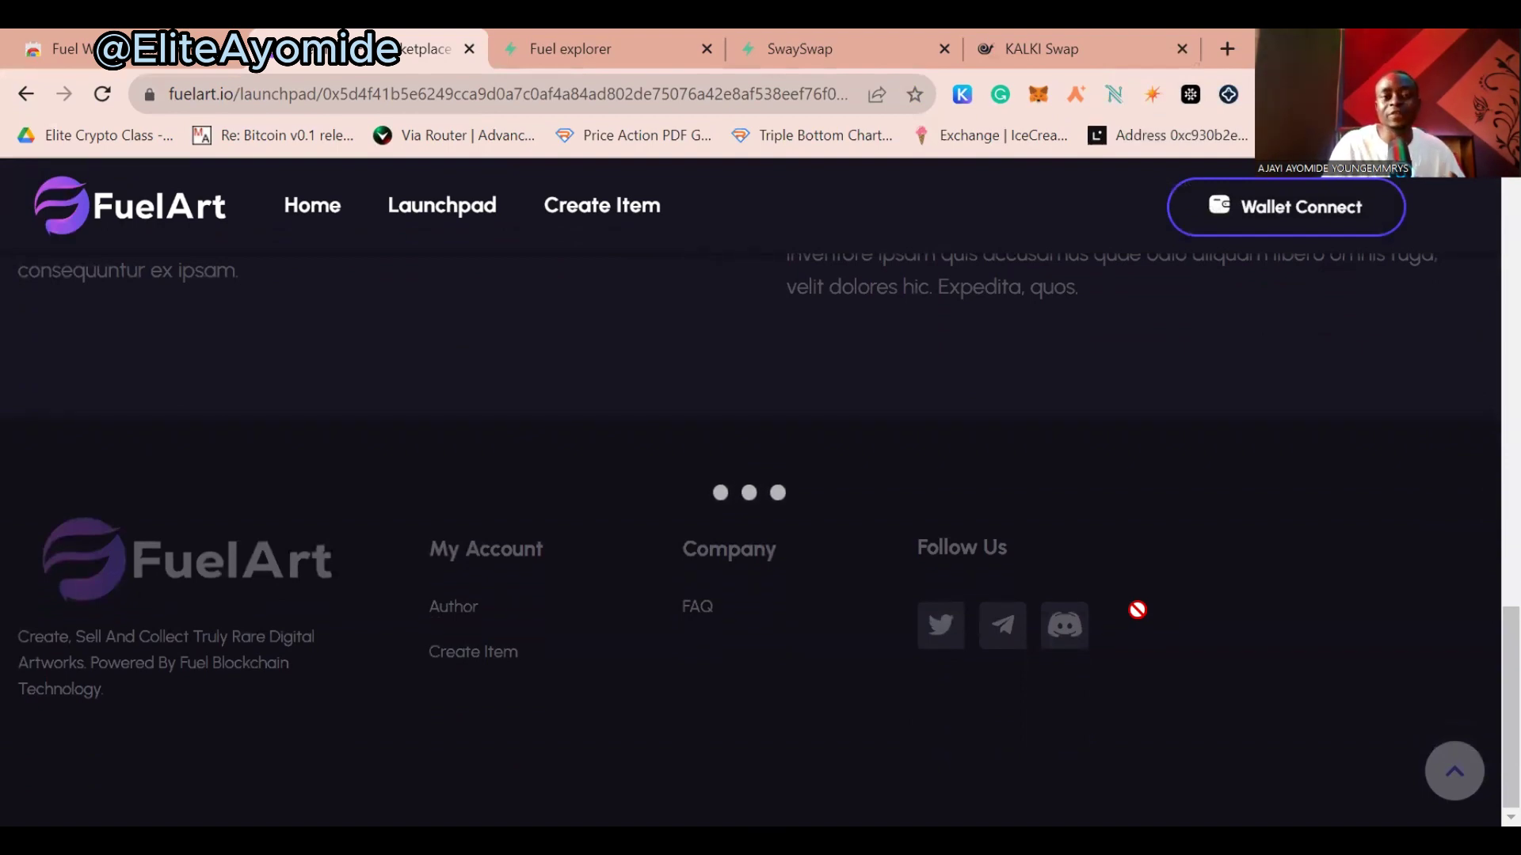
scroll(1084, 552, "up", 8)
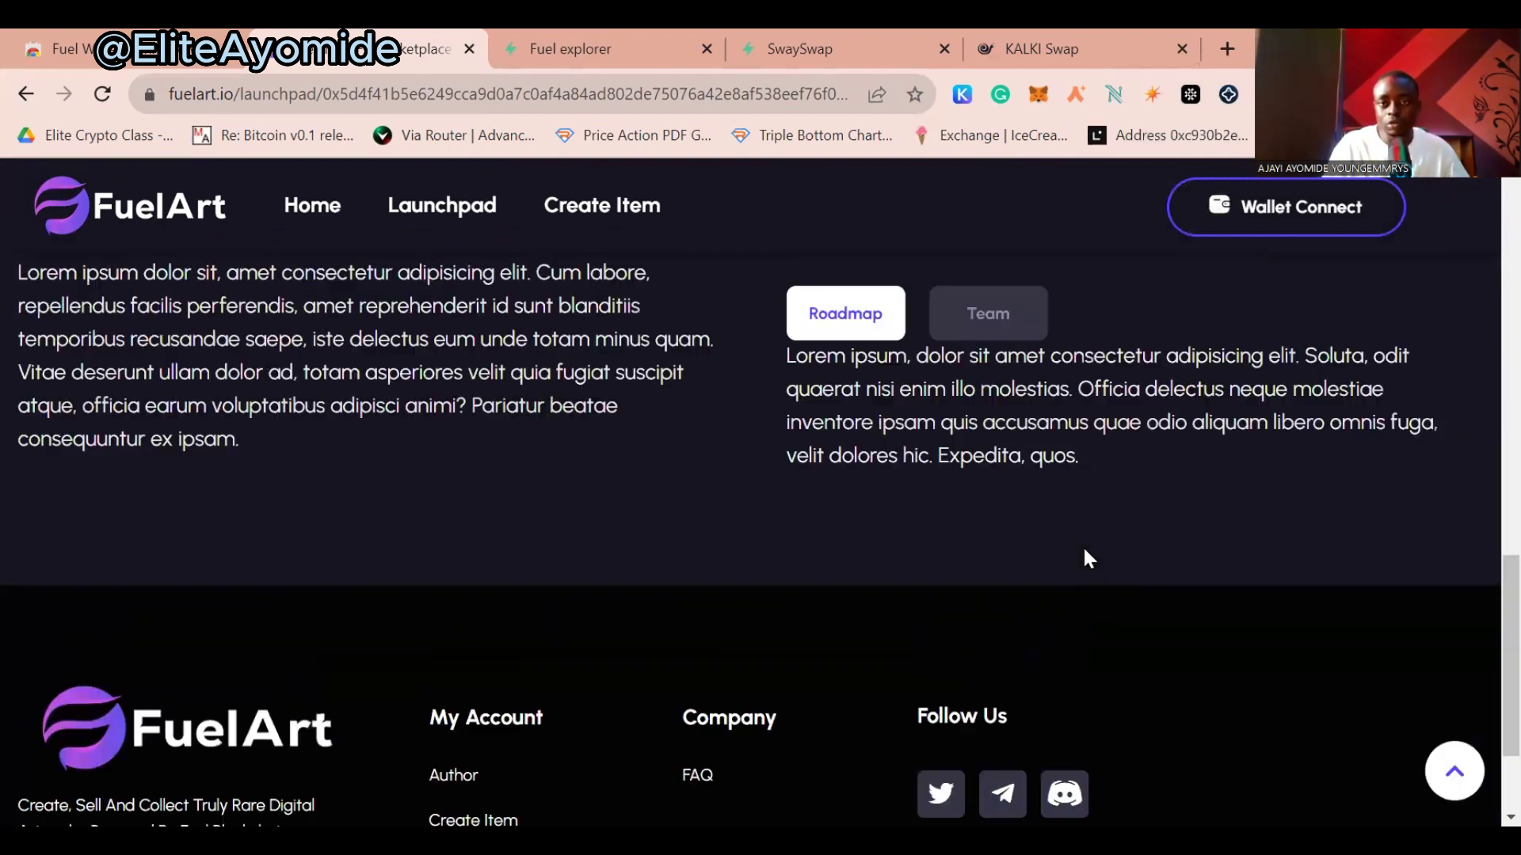
Look over the drop page and submit a second mint of one NFT at 0.1 ETH
scroll(1085, 556, "down", 6)
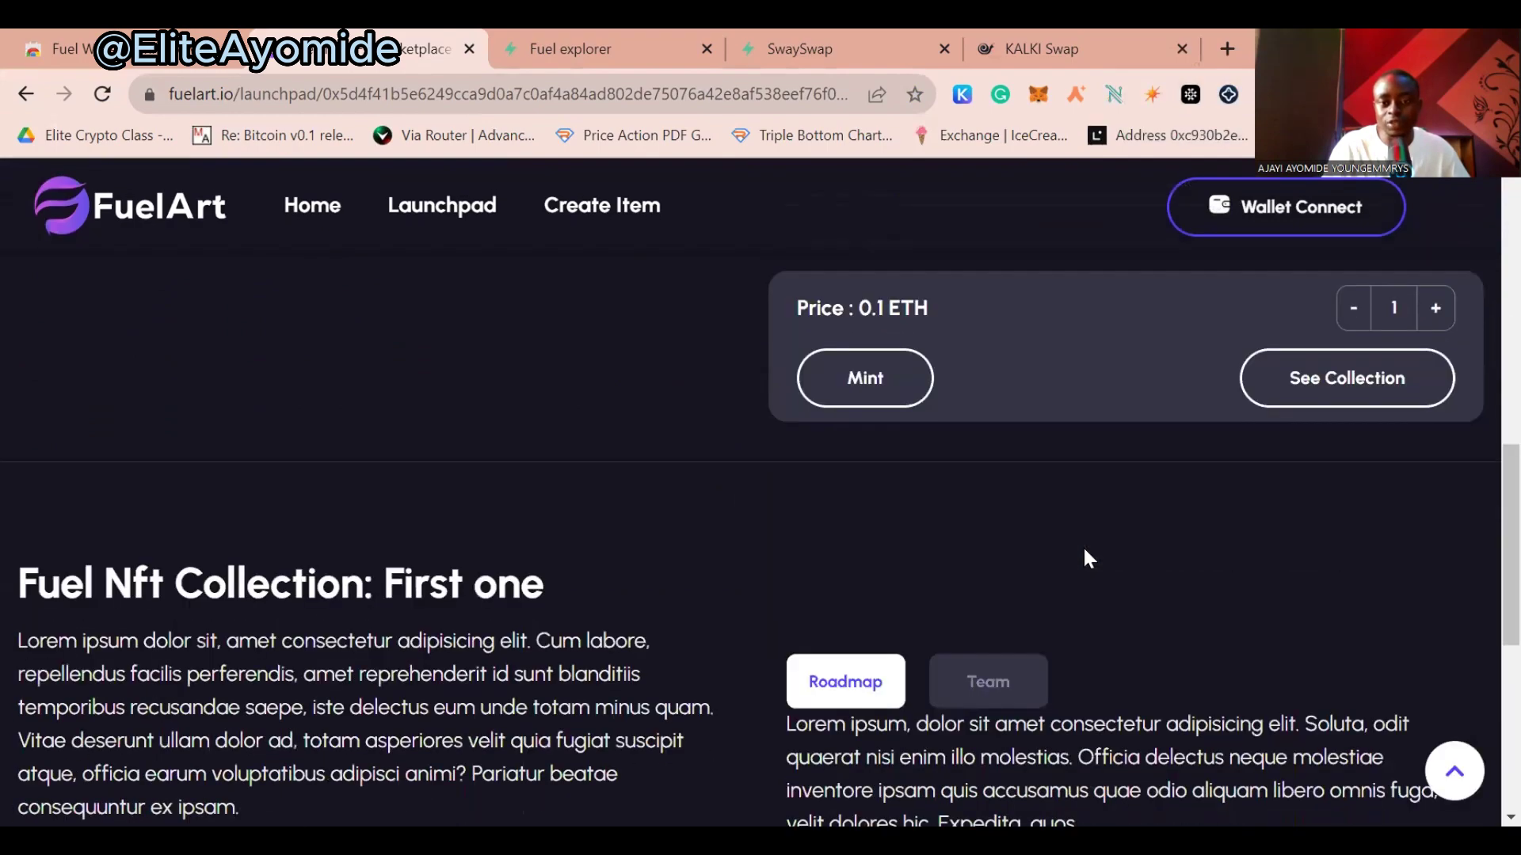
scroll(1087, 556, "up", 12)
scroll(1087, 559, "up", 3)
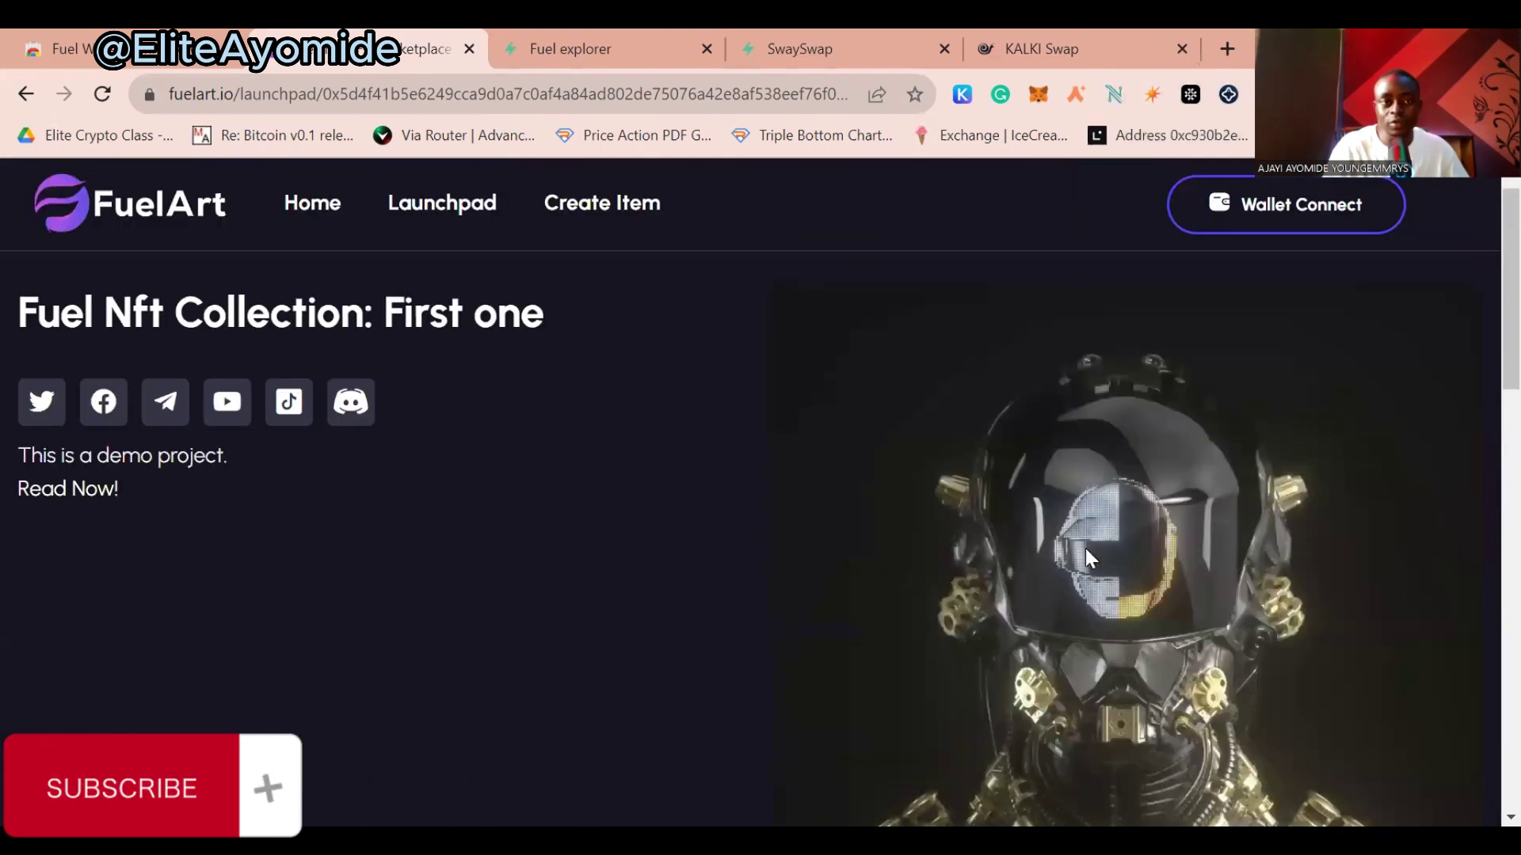
scroll(1097, 564, "down", 3)
scroll(1099, 568, "down", 4)
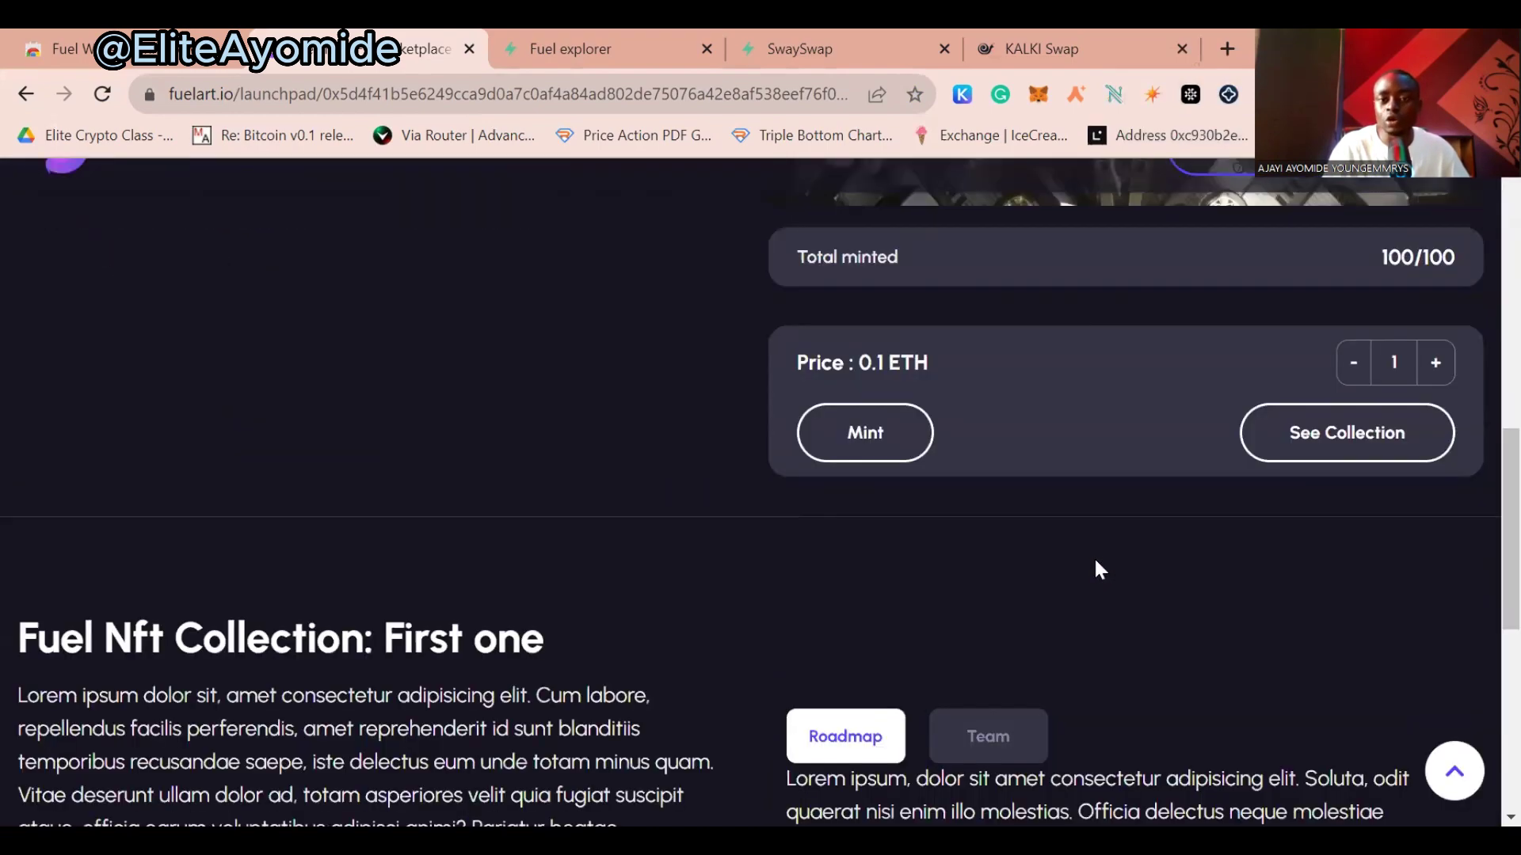
left_click(871, 430)
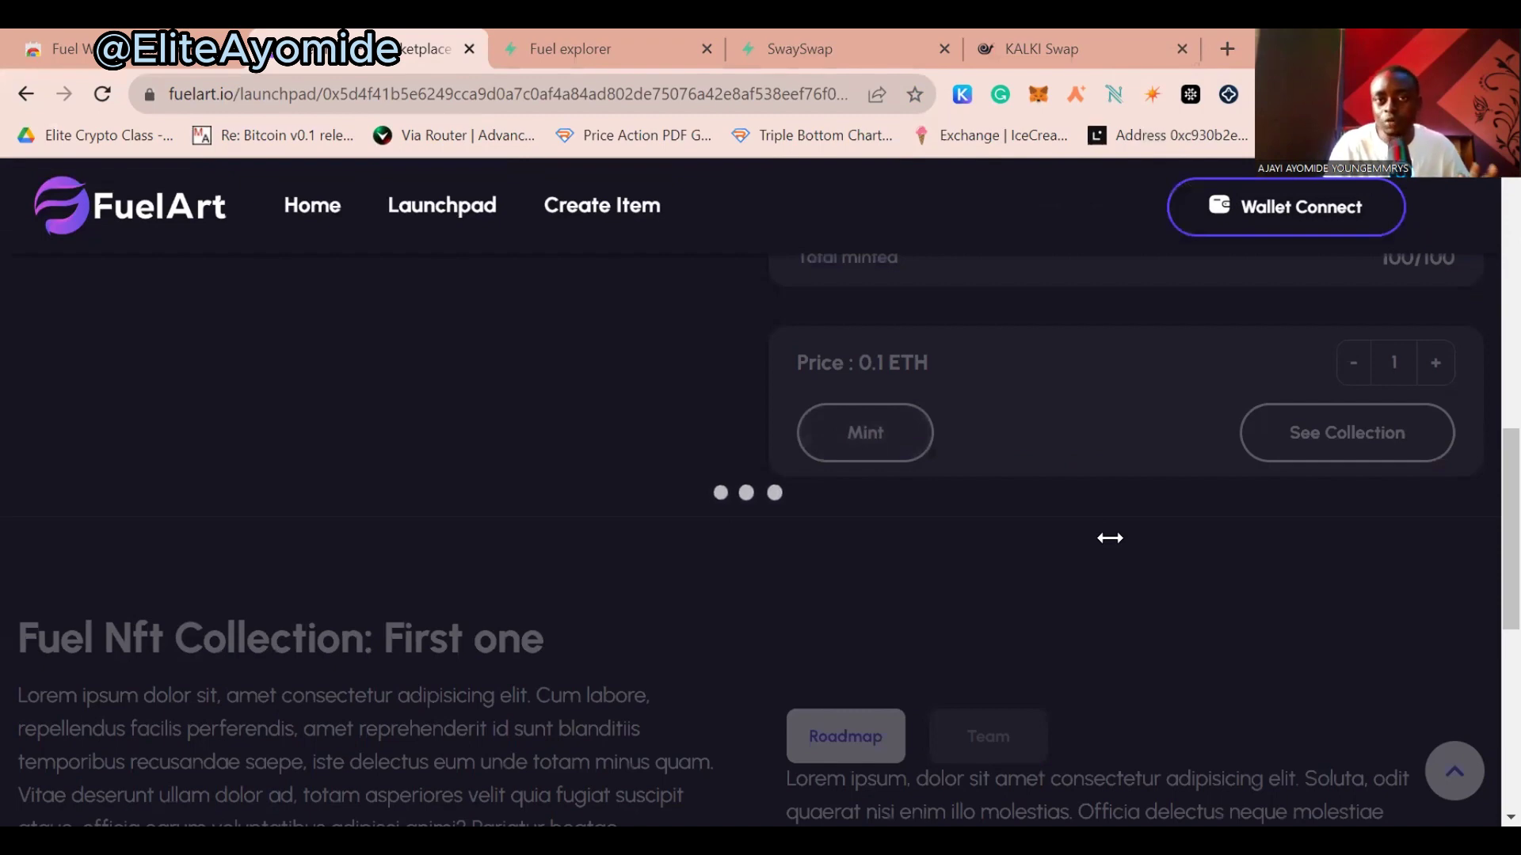
Switch to the Fuel explorer page, search the web for "fuel explorer" from there and open the GitHub Pages result
left_click(674, 49)
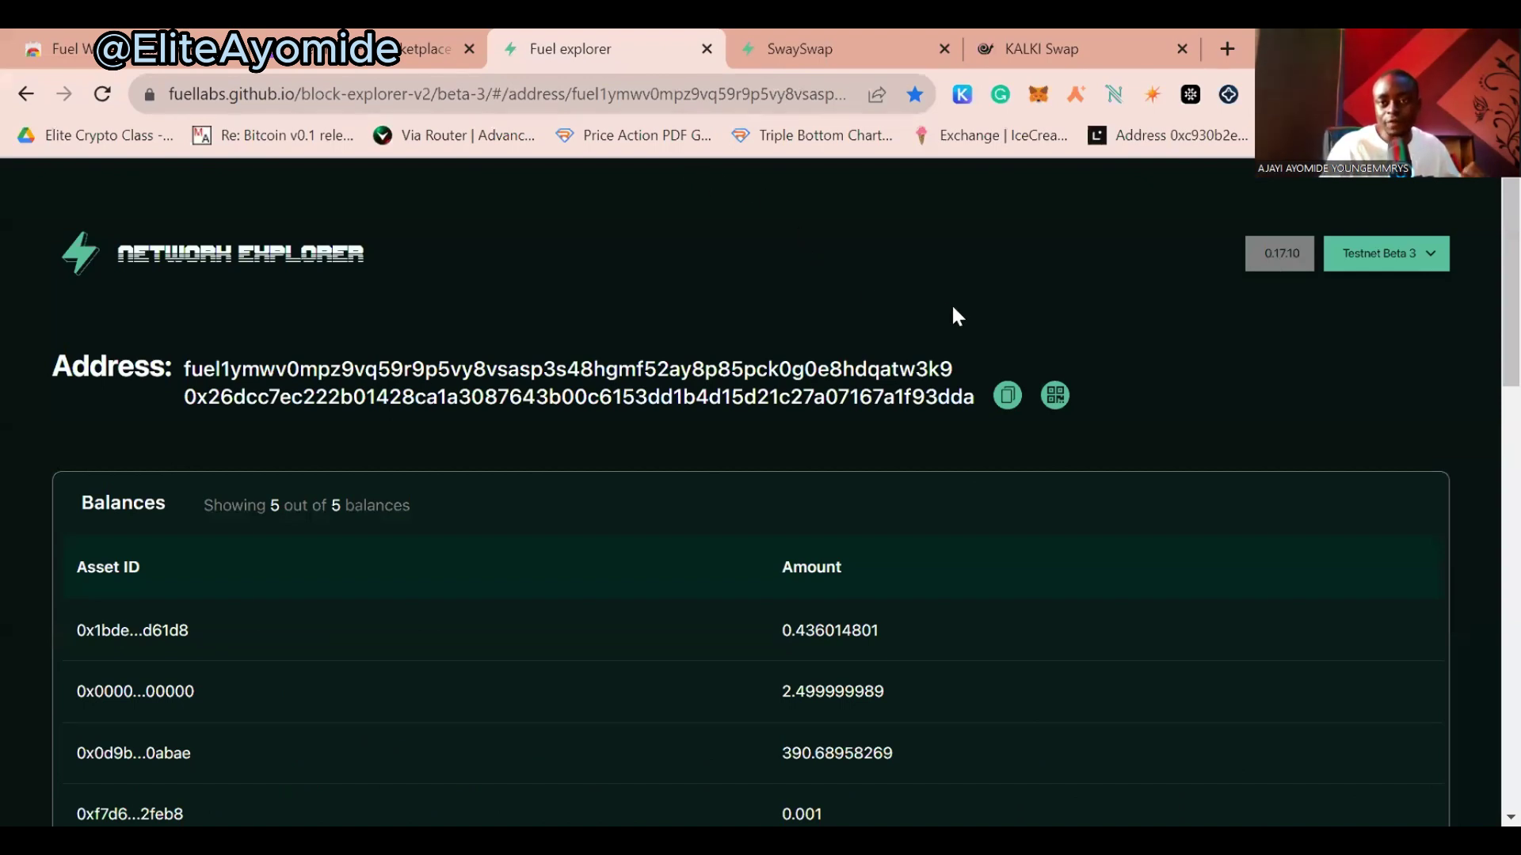
scroll(788, 340, "down", 1)
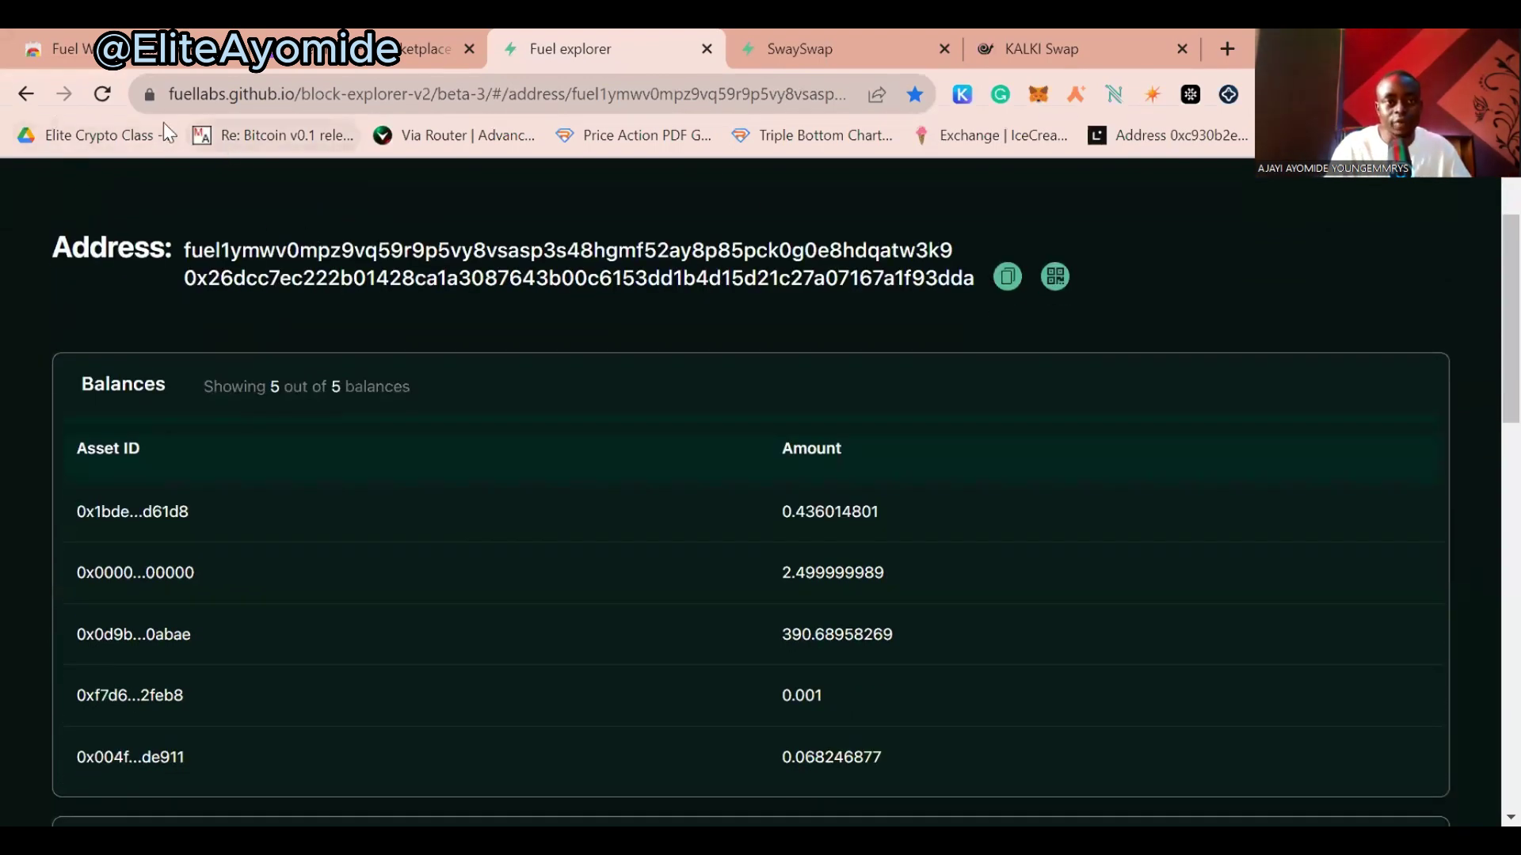
left_click(643, 94)
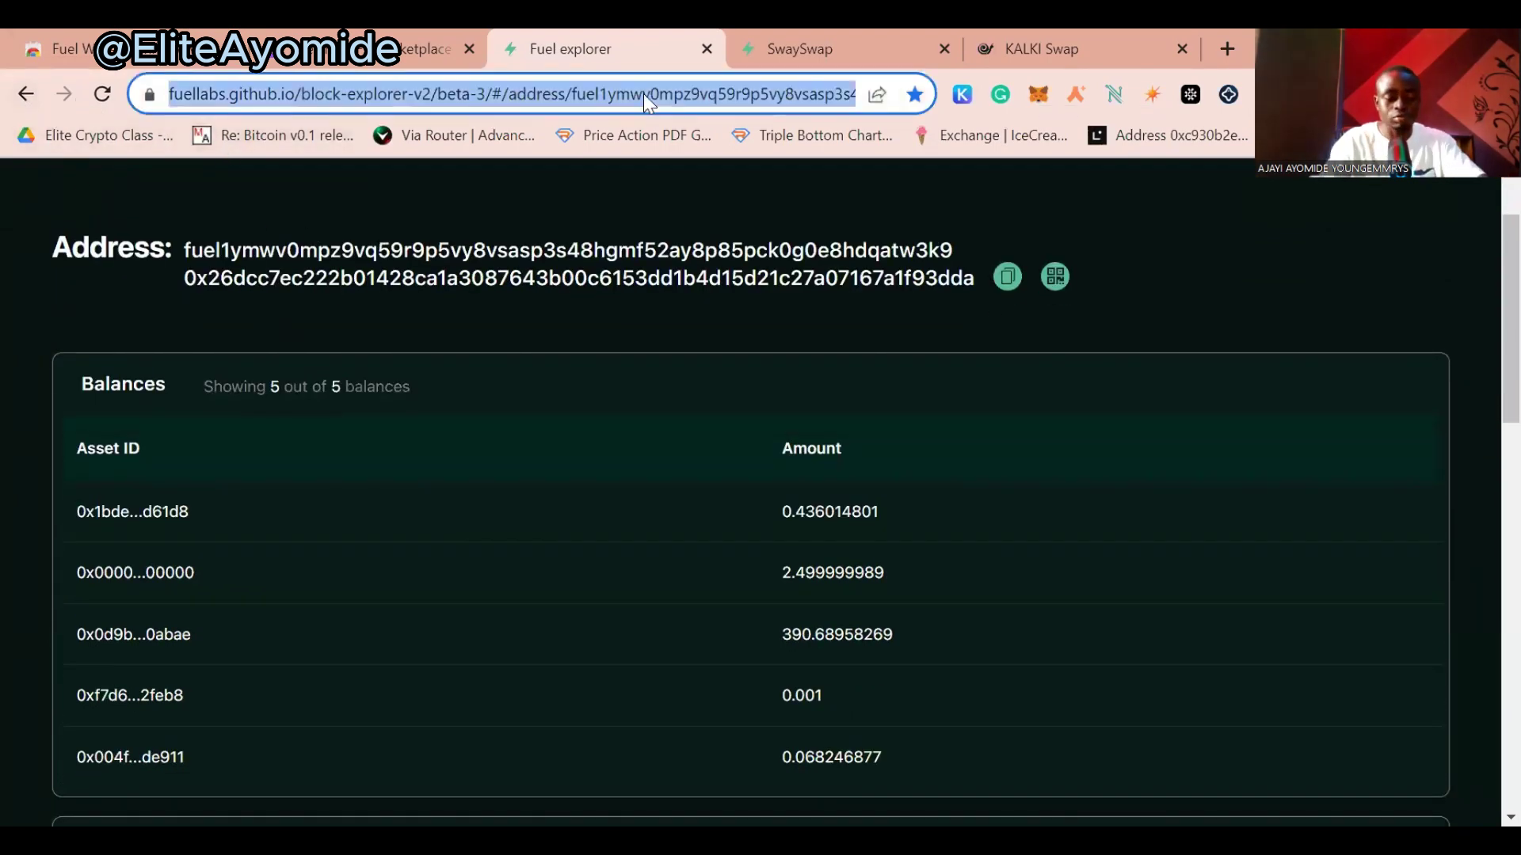
type("fuel")
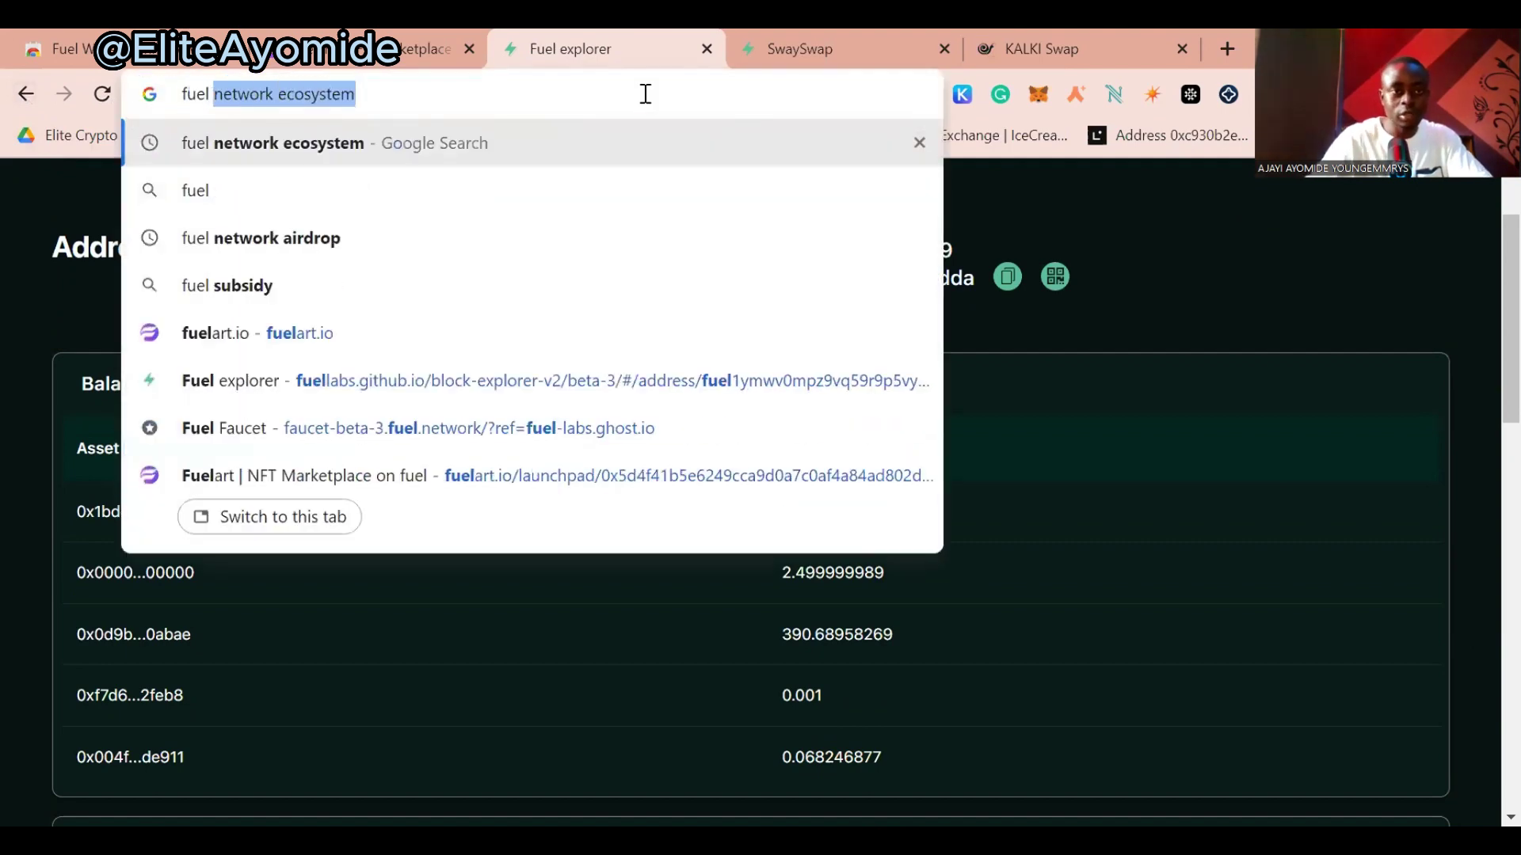
type(" e")
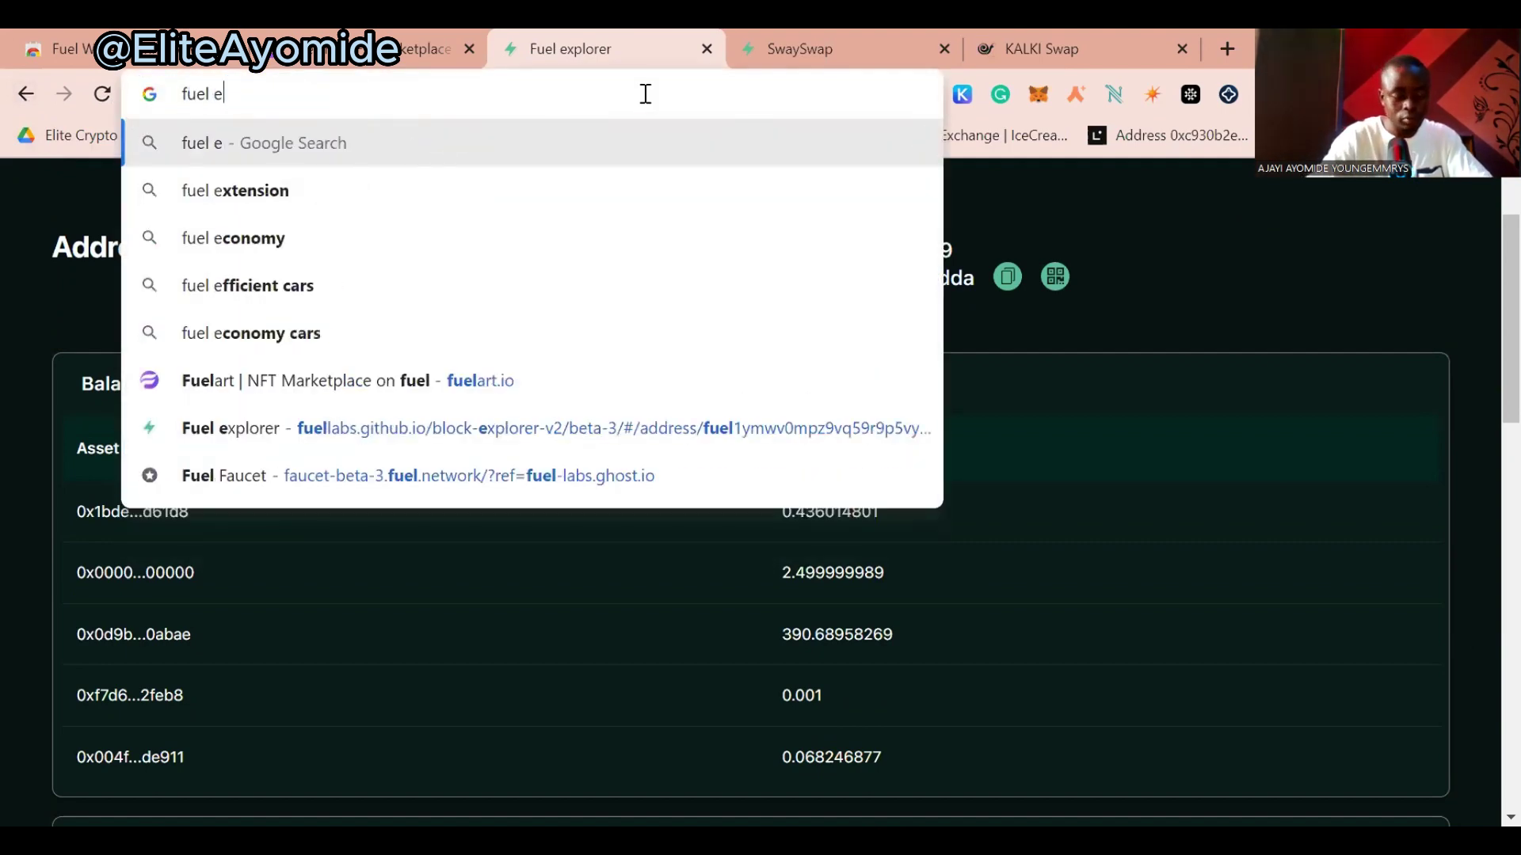
type("xplorer")
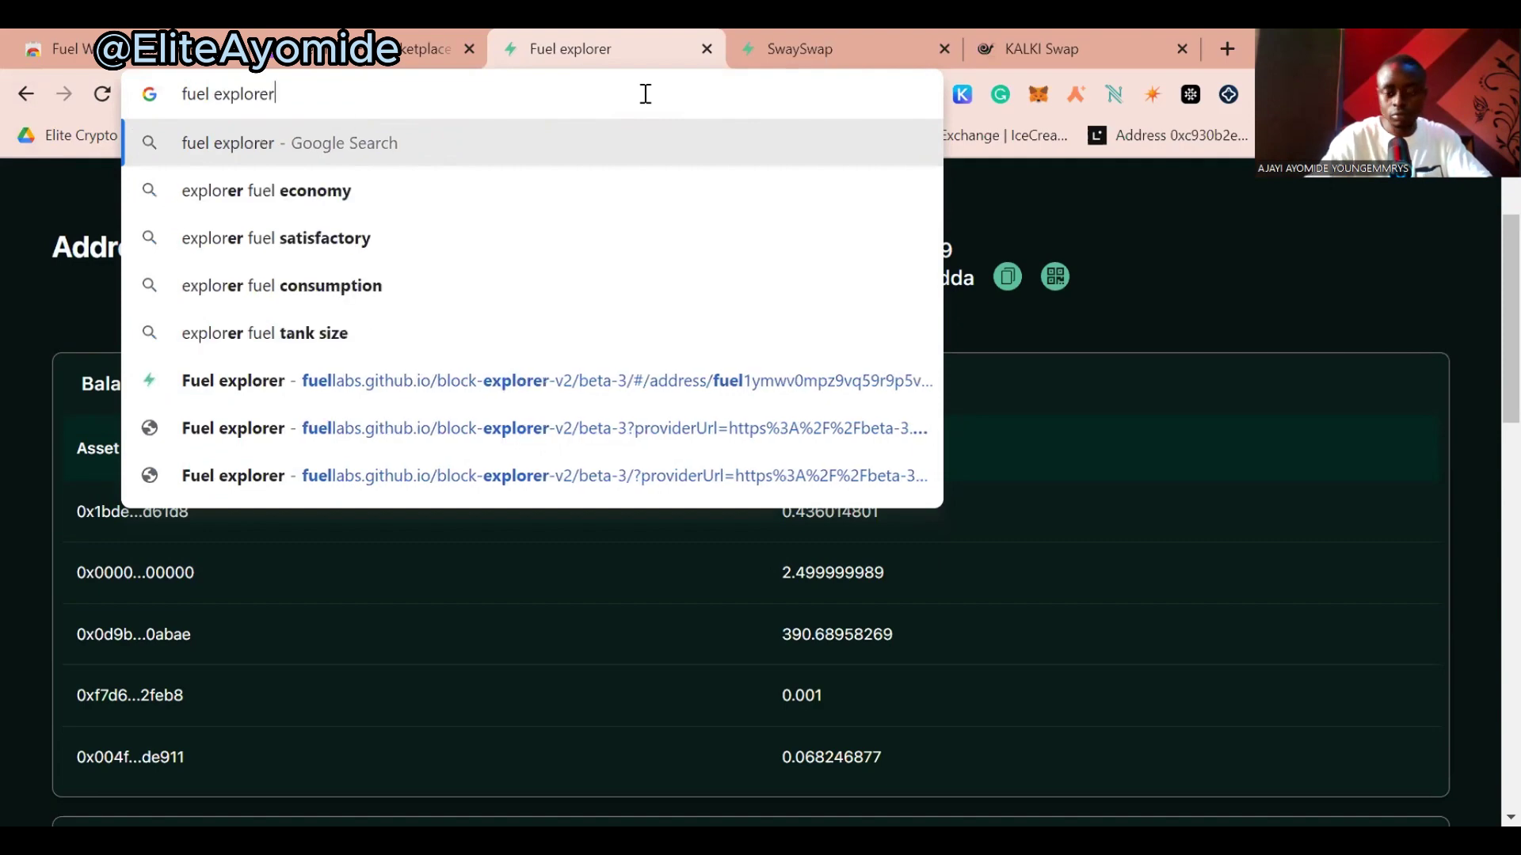
key("Return")
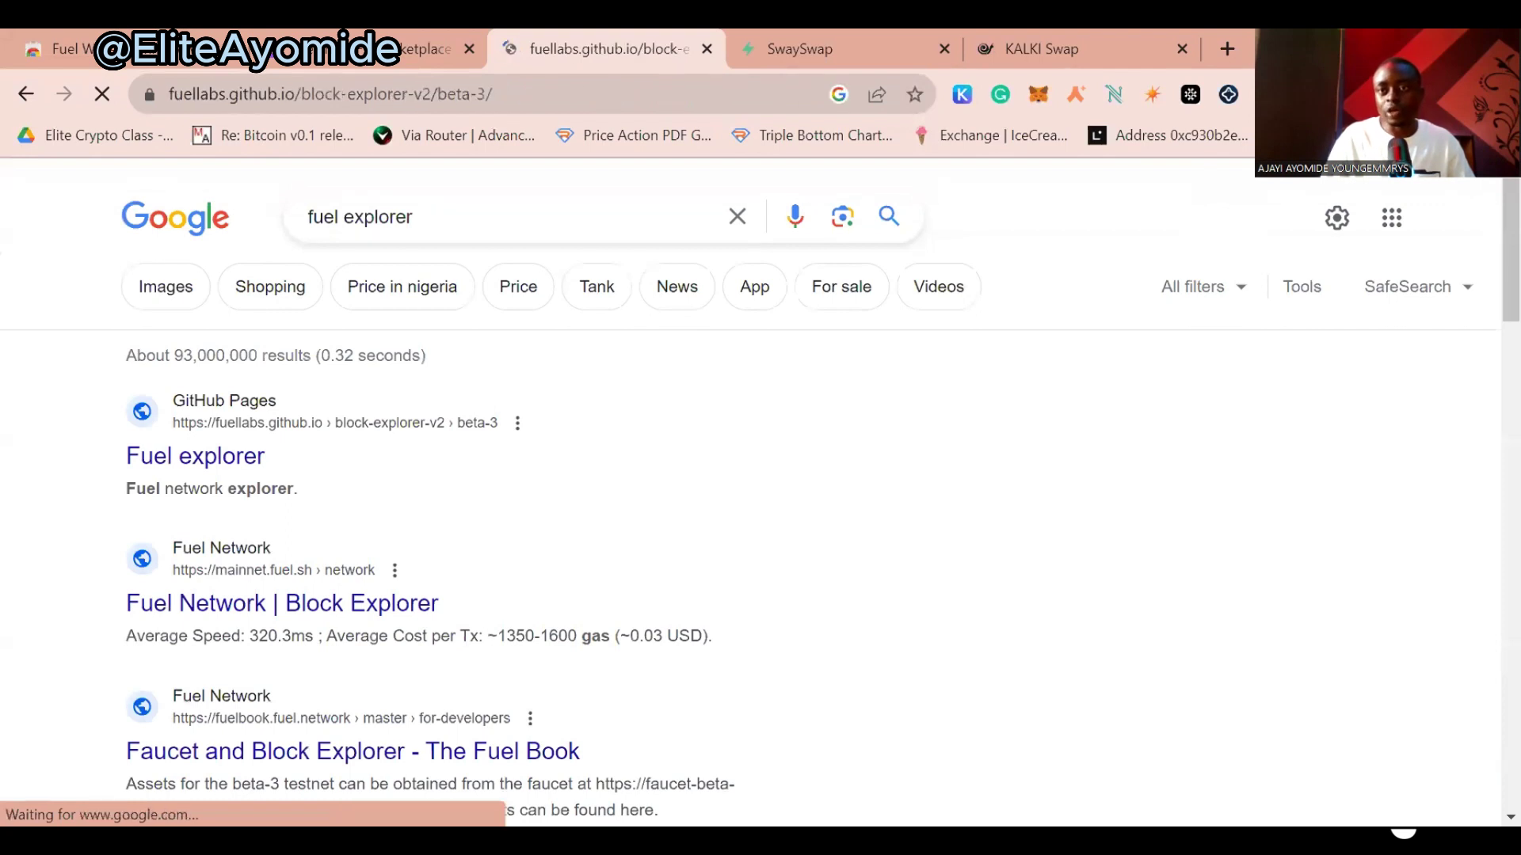
Open the Fuel Wallet extension and copy the address of Account 1
left_click(1267, 94)
left_click(1124, 504)
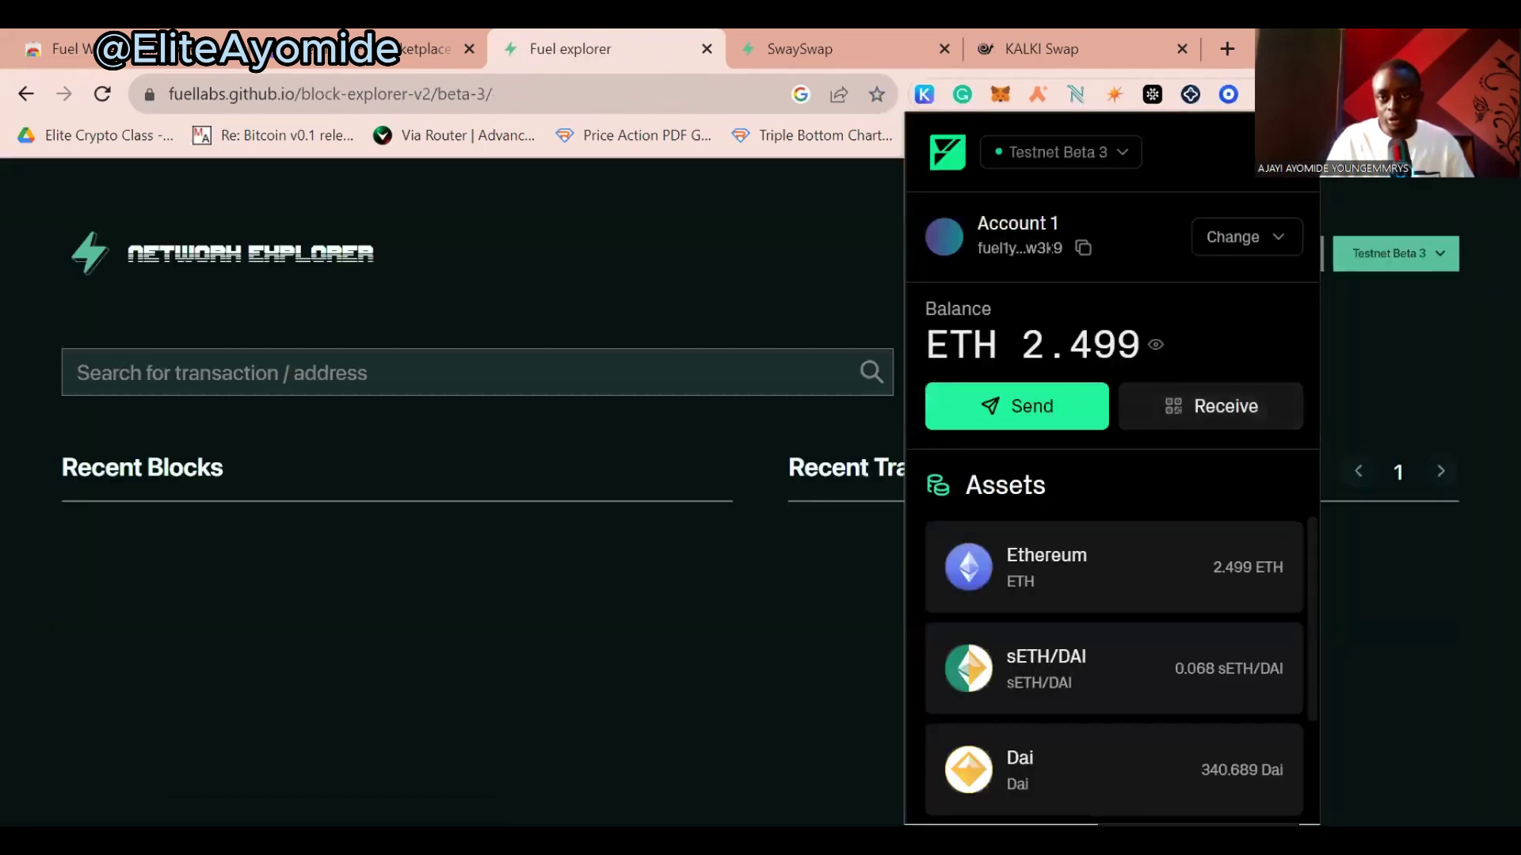
left_click(1082, 249)
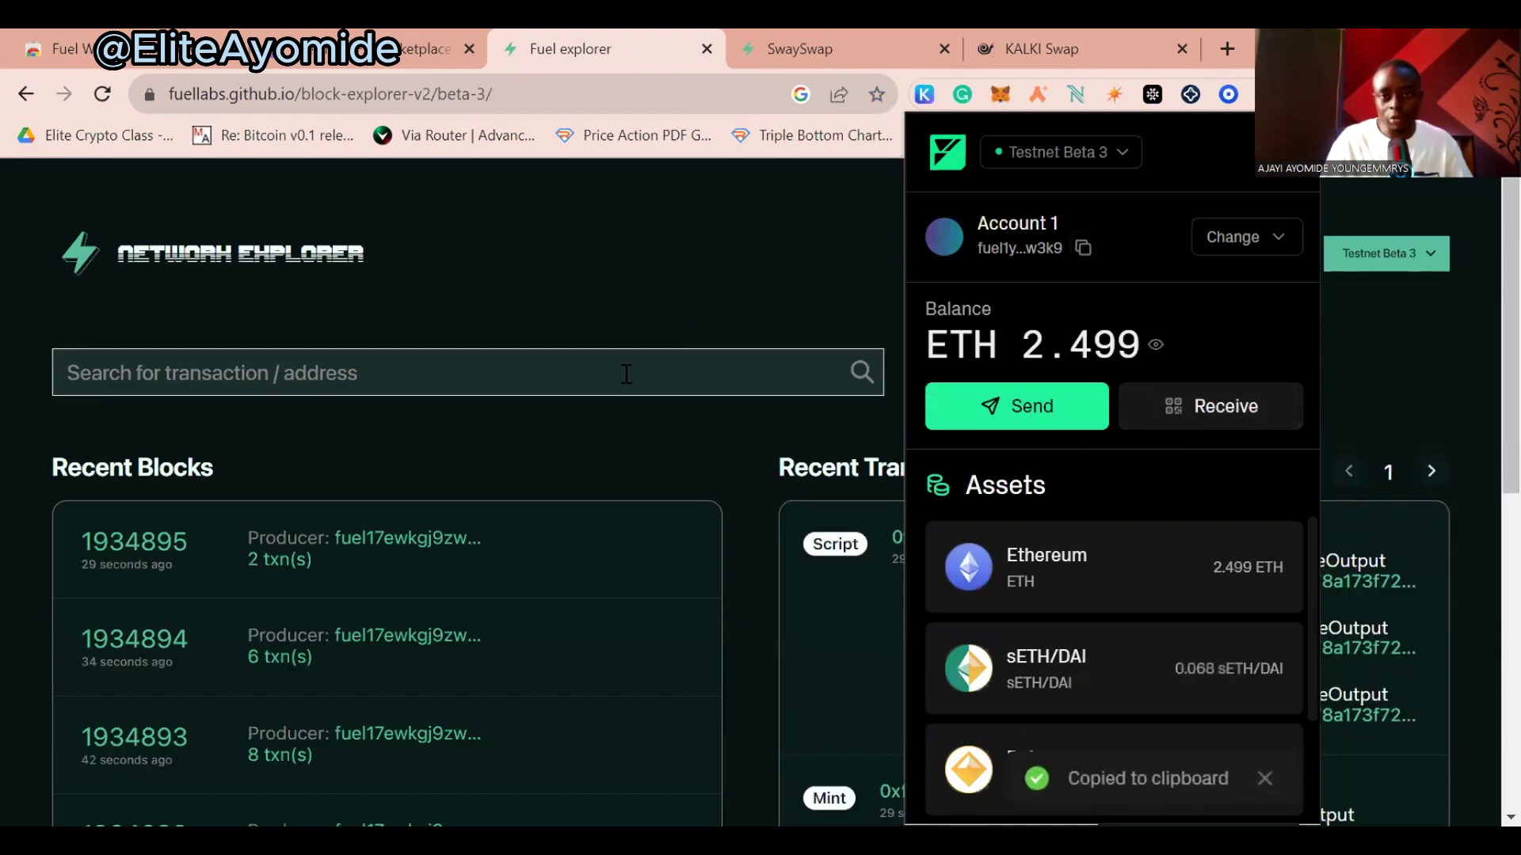
Look up the copied wallet address in the network explorer and examine its asset balances
right_click(625, 374)
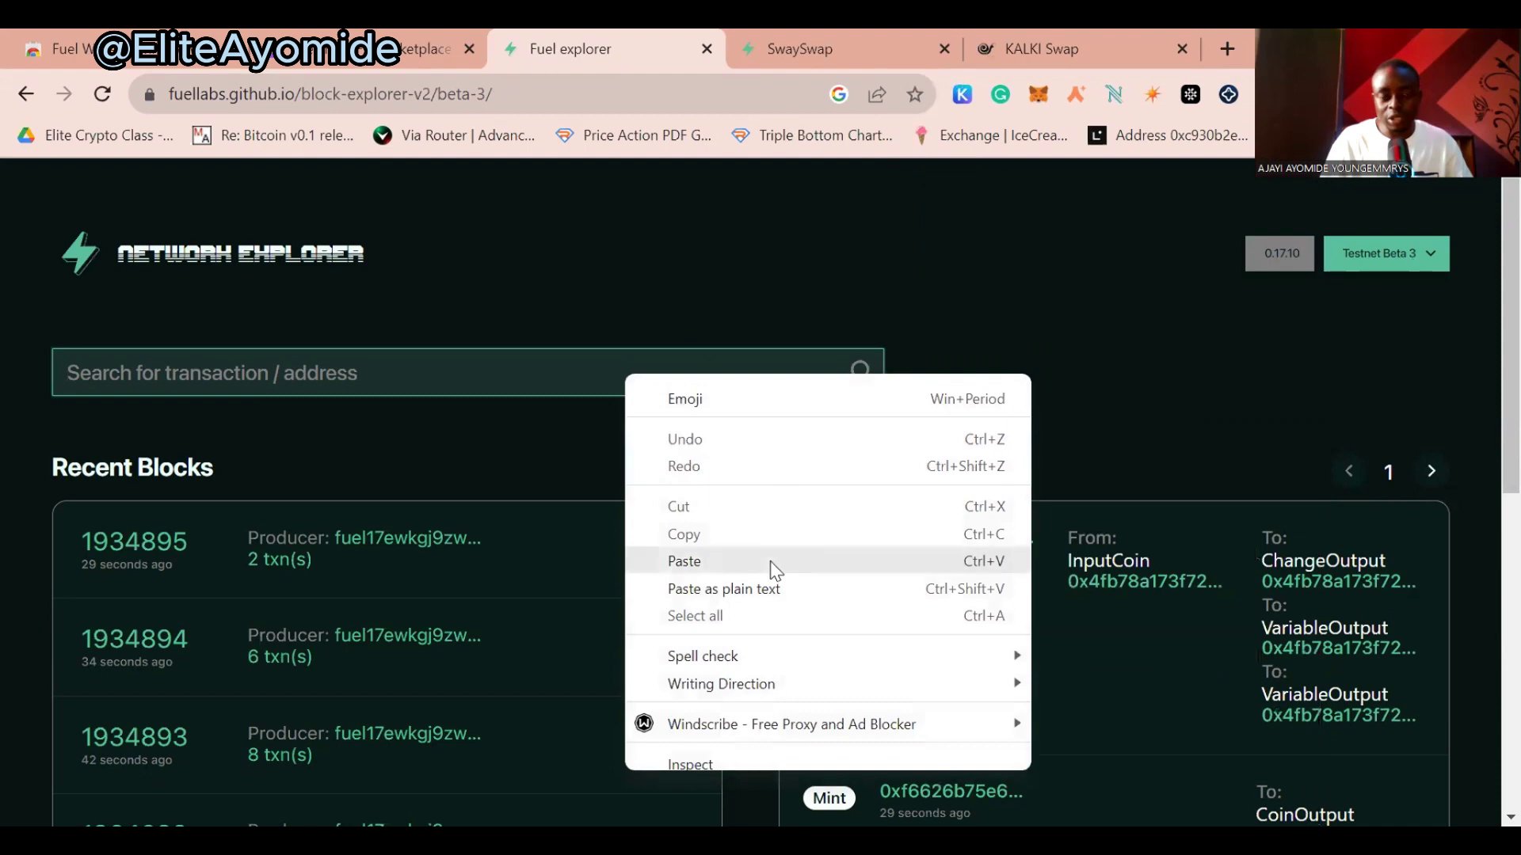
left_click(765, 562)
key("Return")
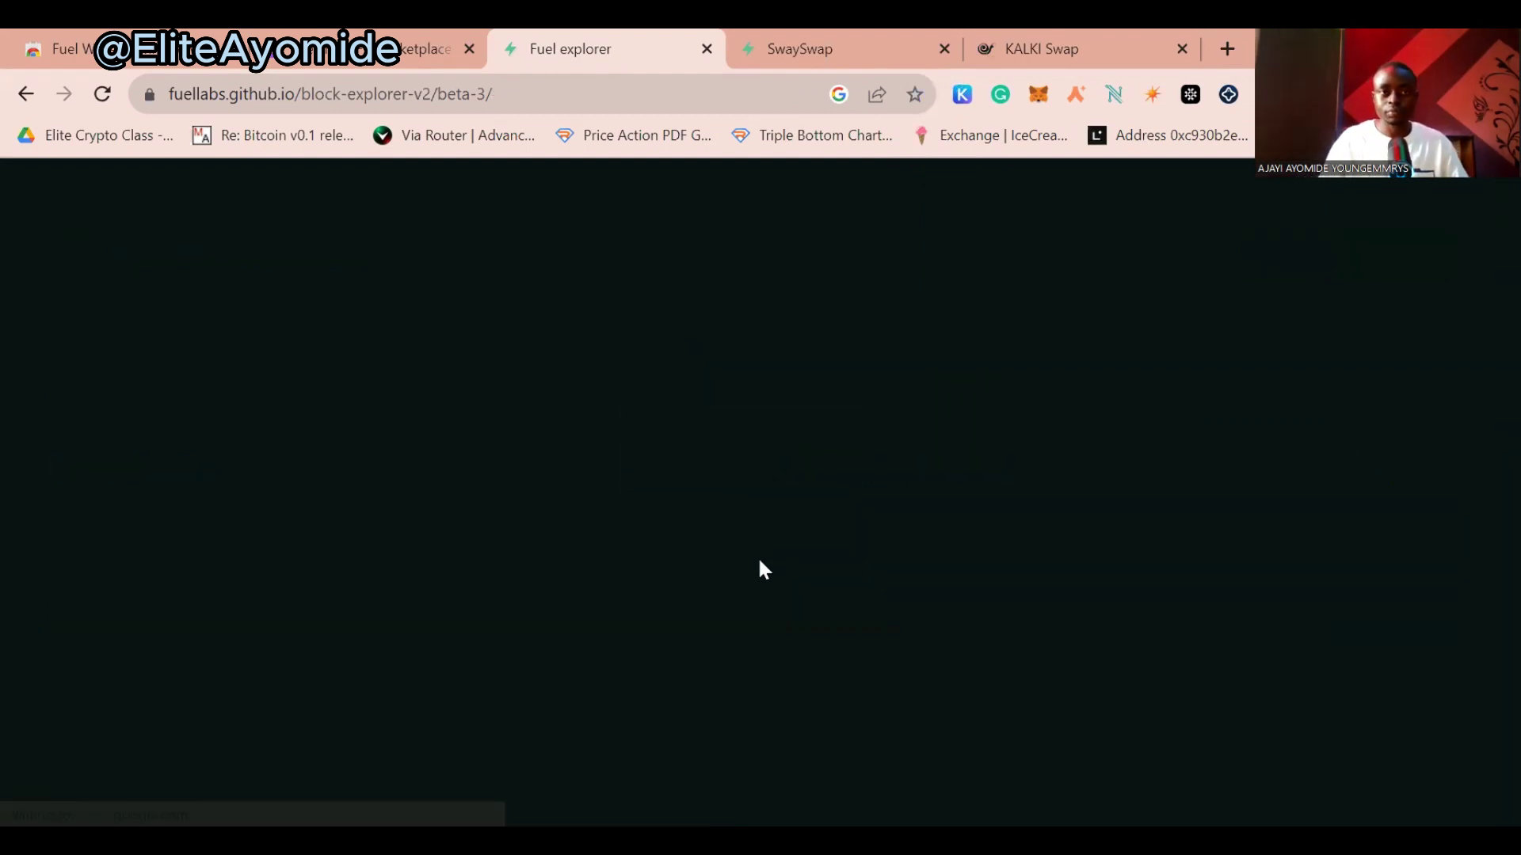
scroll(846, 425, "down", 1)
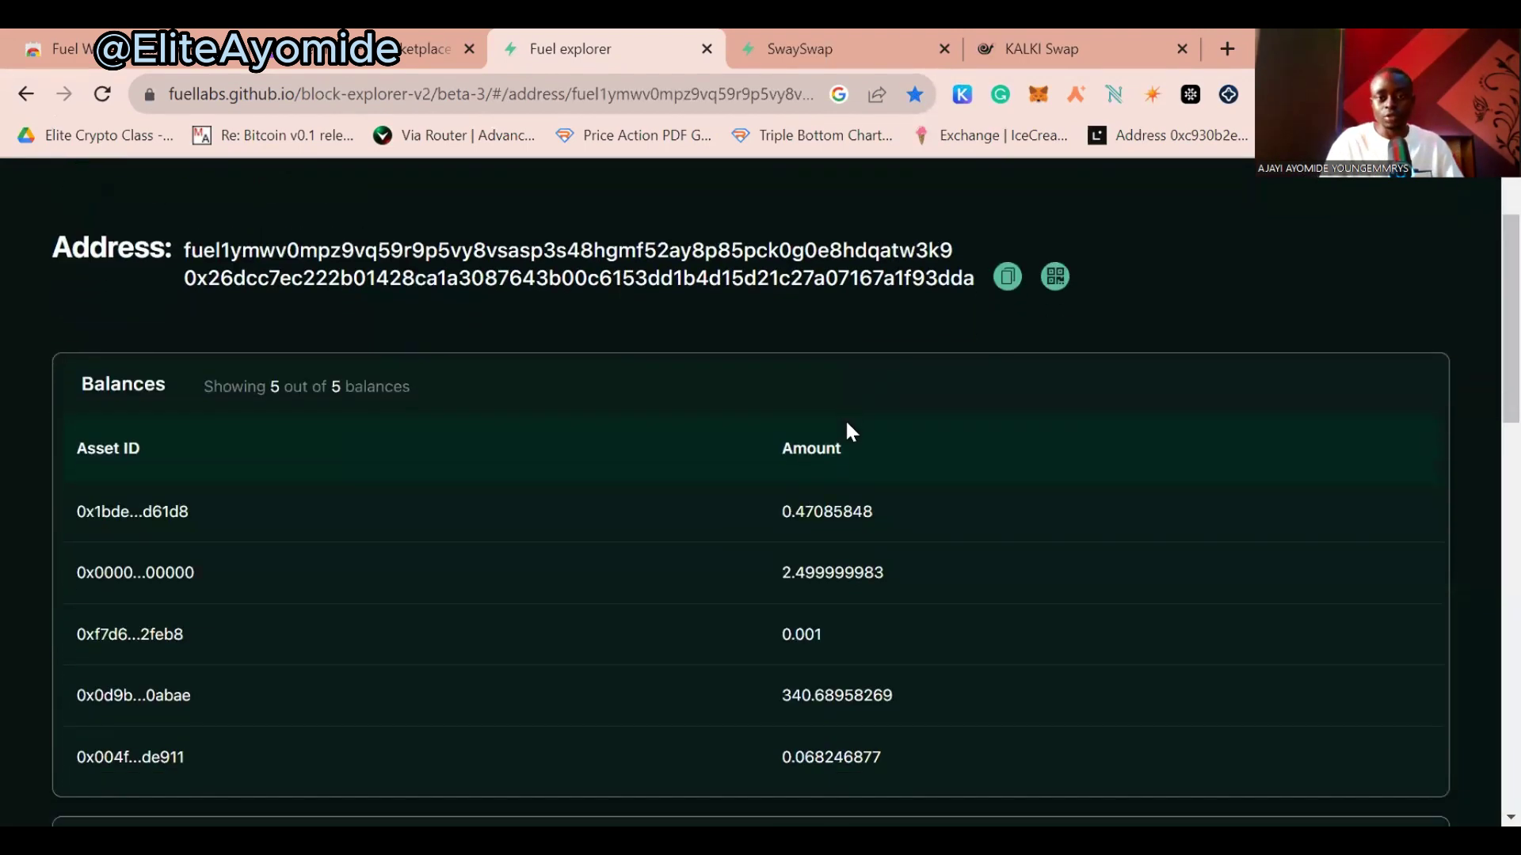
scroll(847, 426, "down", 1)
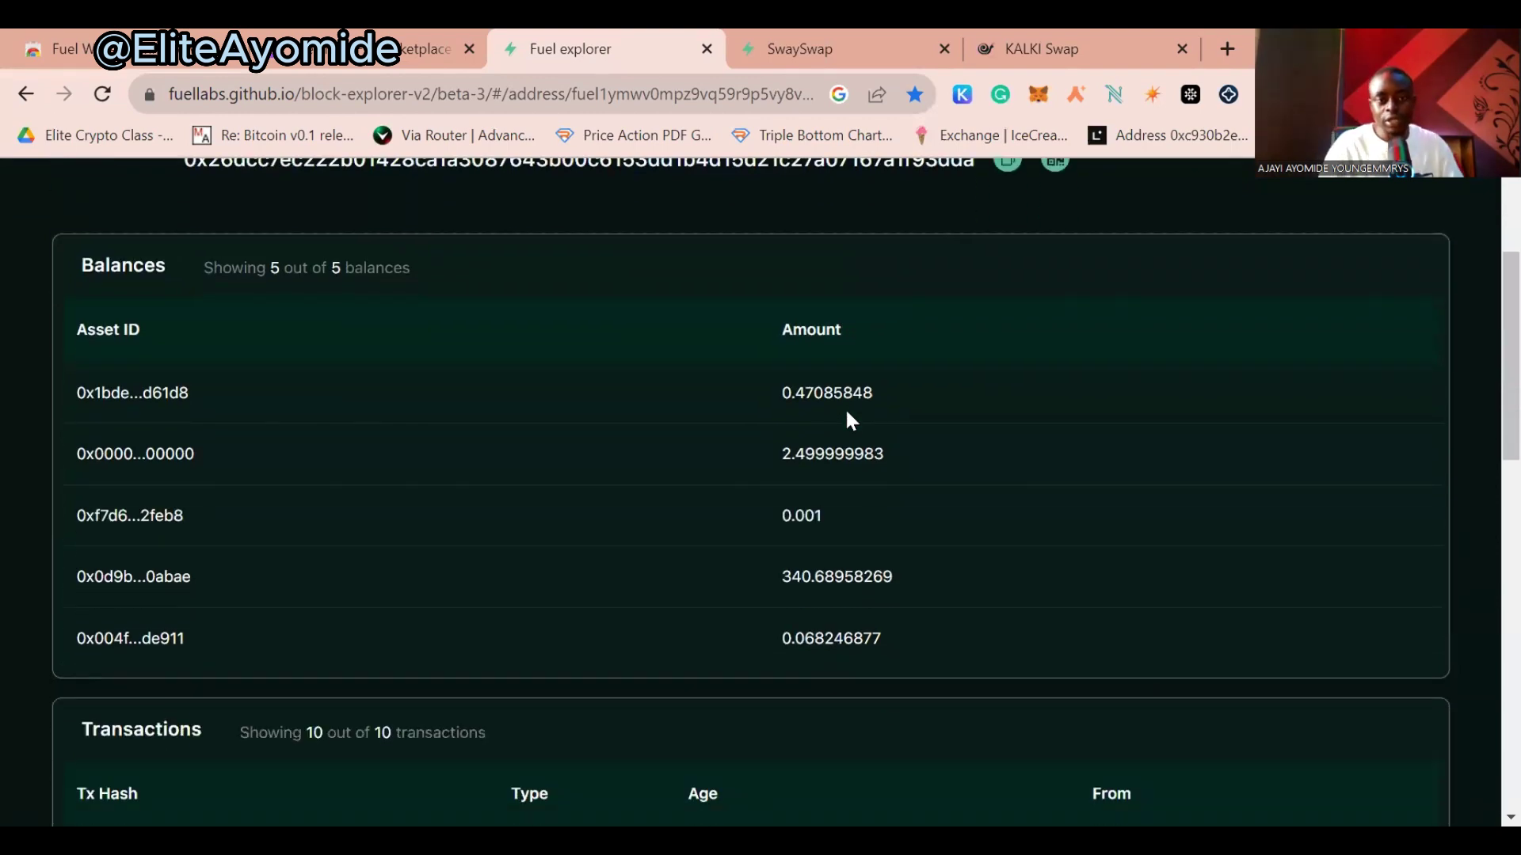
Examine the wallet address's transaction list and asset balances in the network explorer
scroll(844, 404, "down", 4)
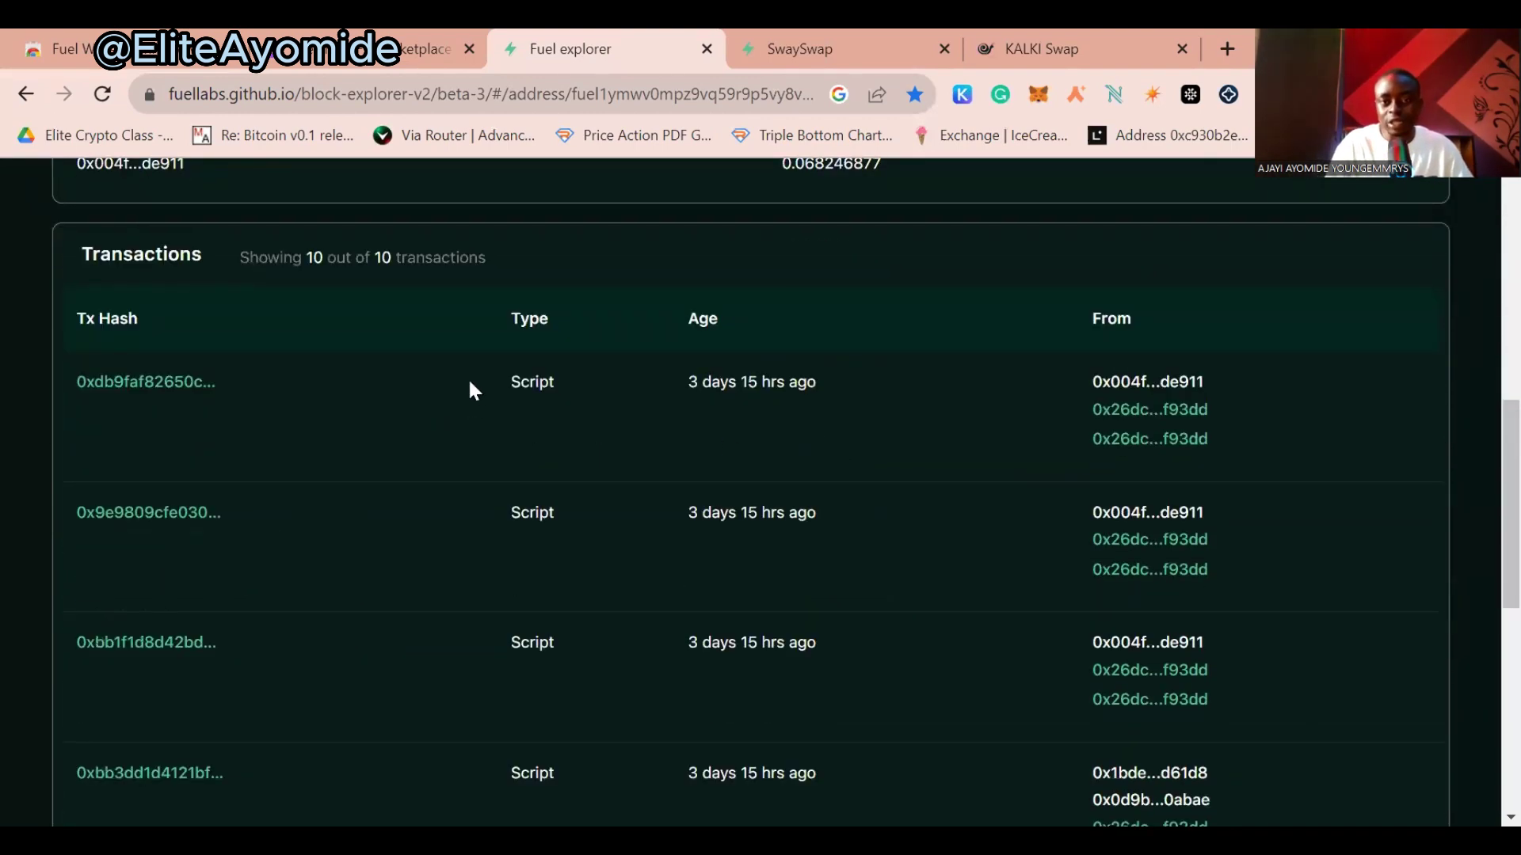
scroll(473, 390, "up", 3)
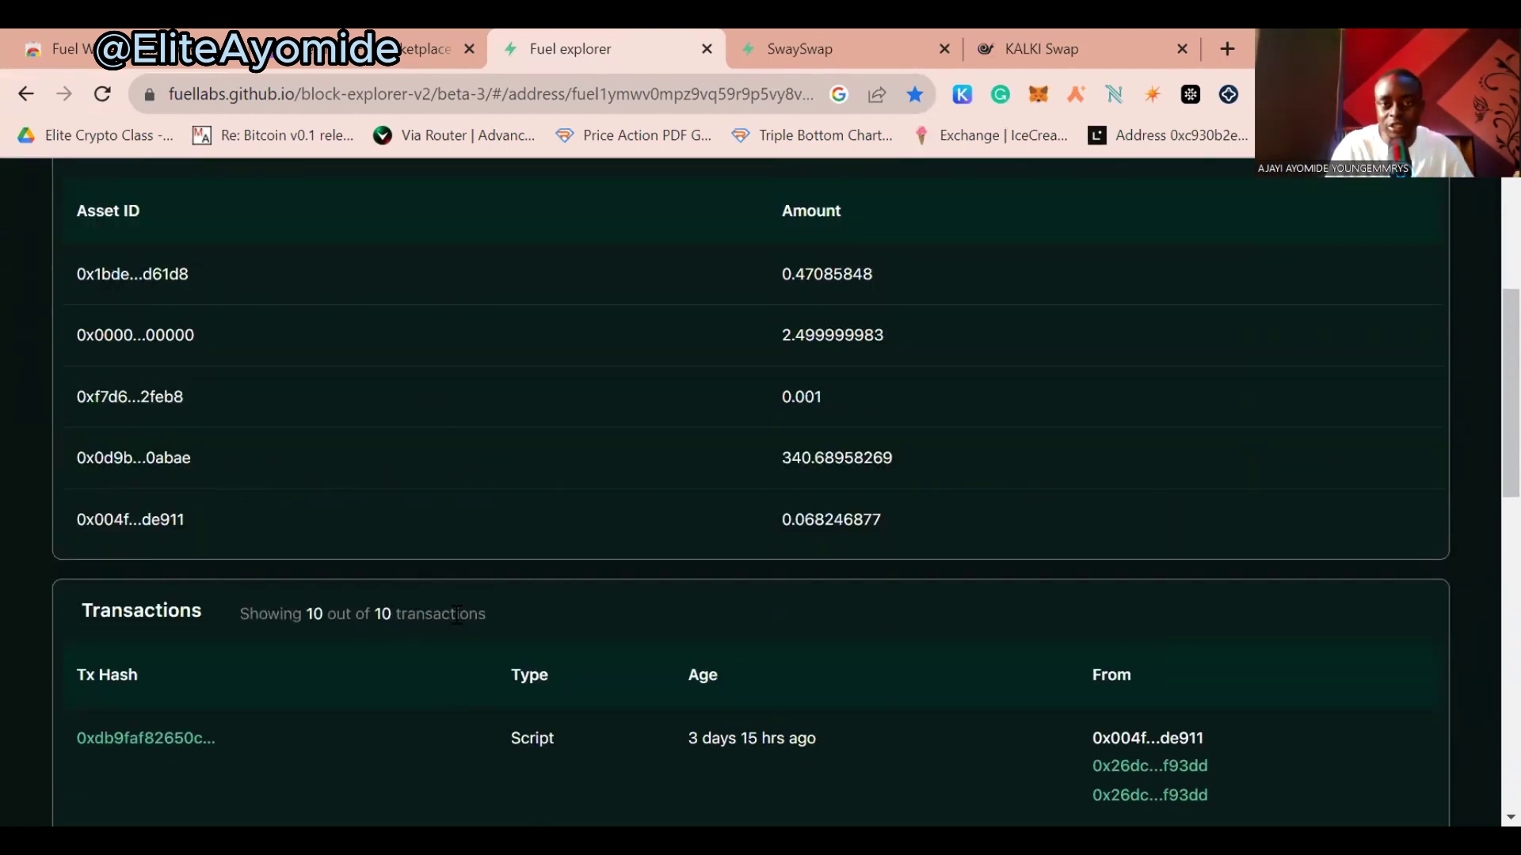
scroll(640, 442, "up", 2)
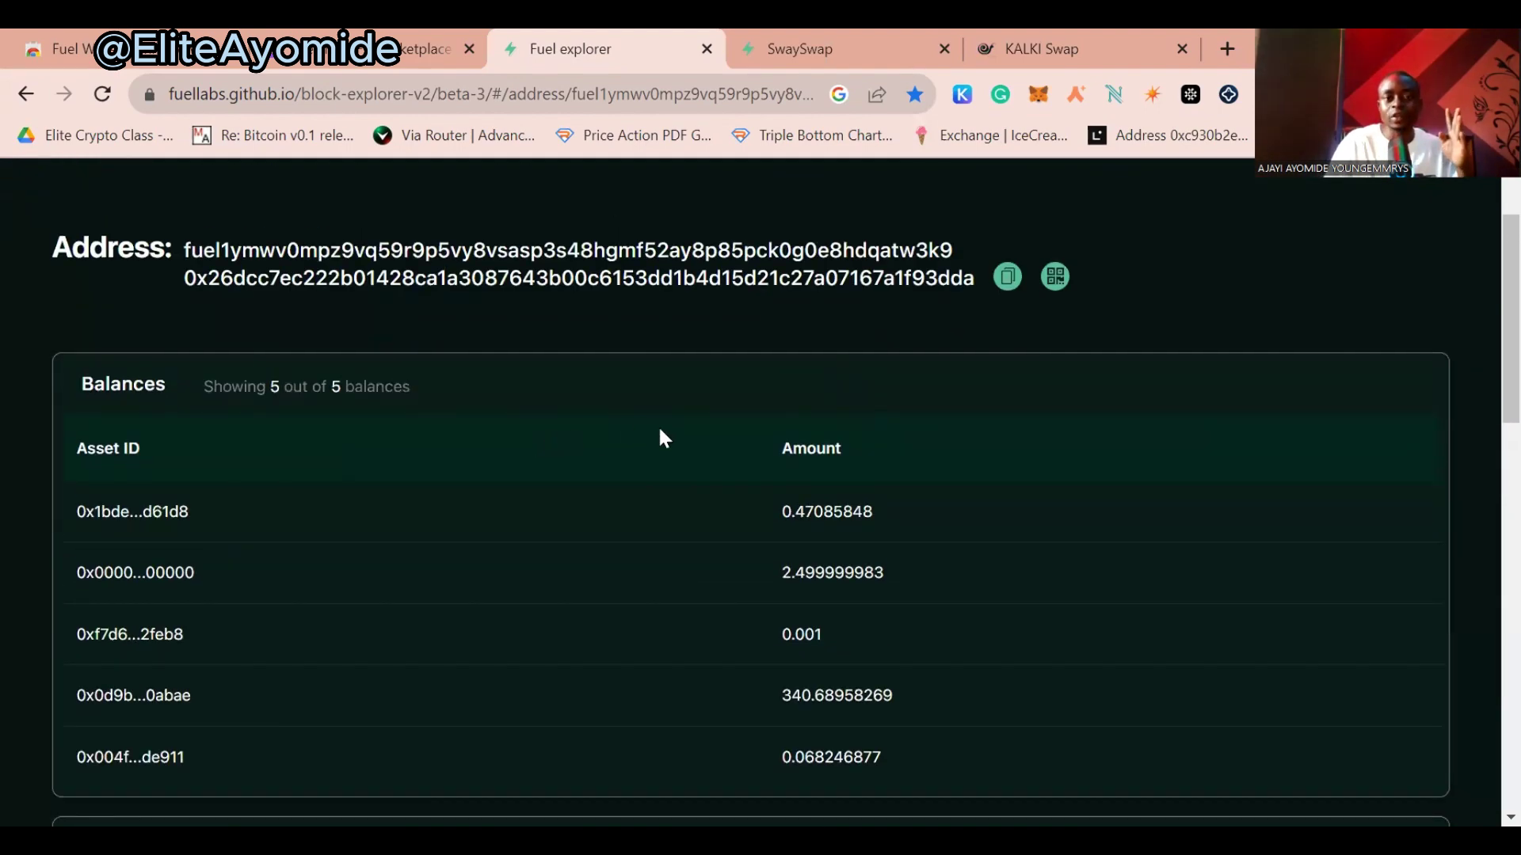
scroll(681, 567, "down", 2)
scroll(412, 357, "up", 1)
scroll(404, 355, "up", 2)
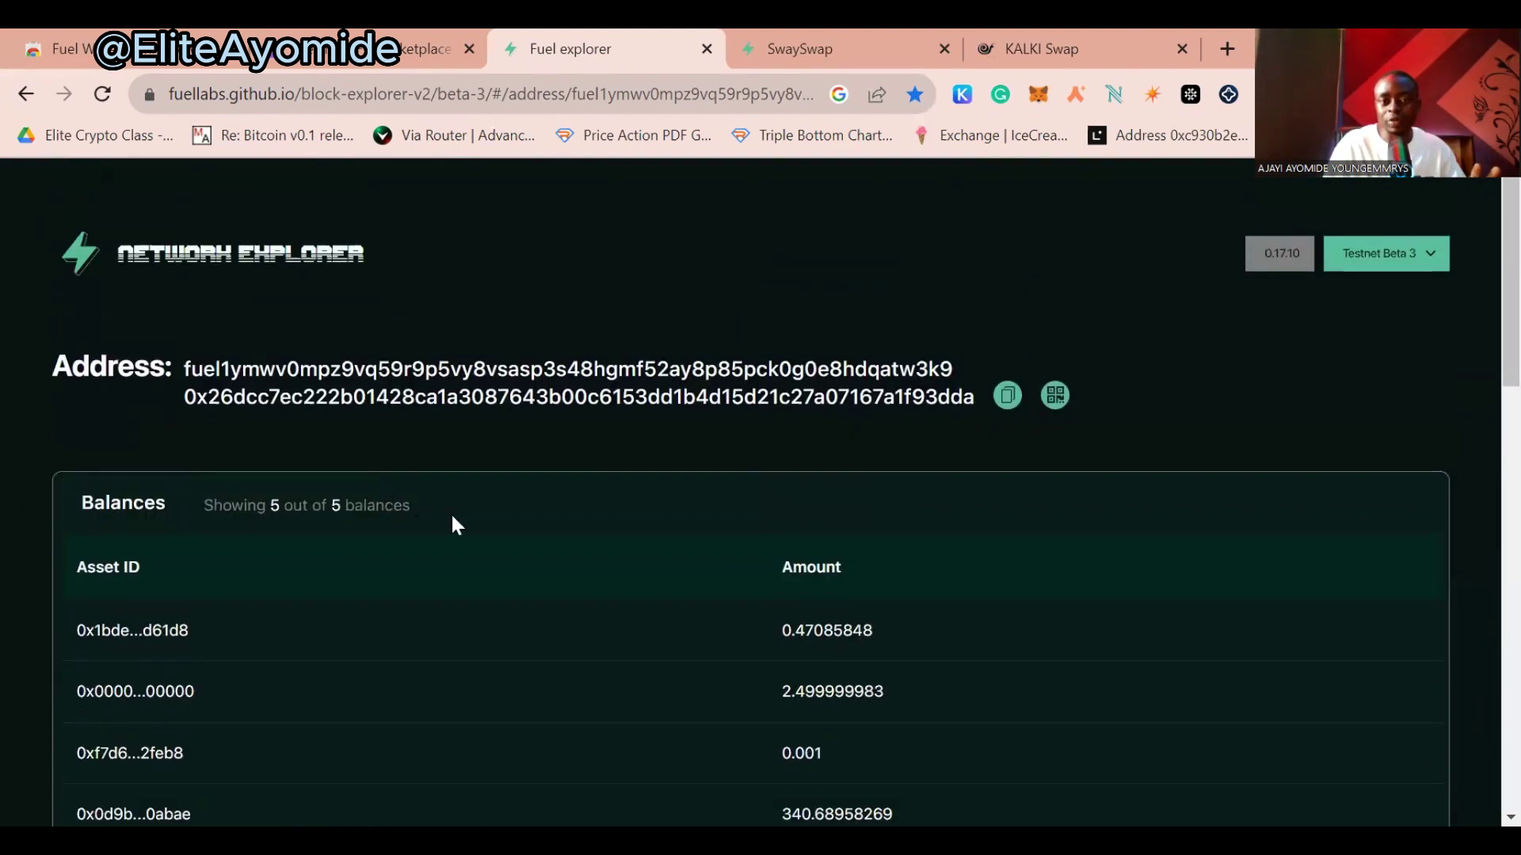
scroll(531, 507, "down", 3)
scroll(570, 467, "up", 2)
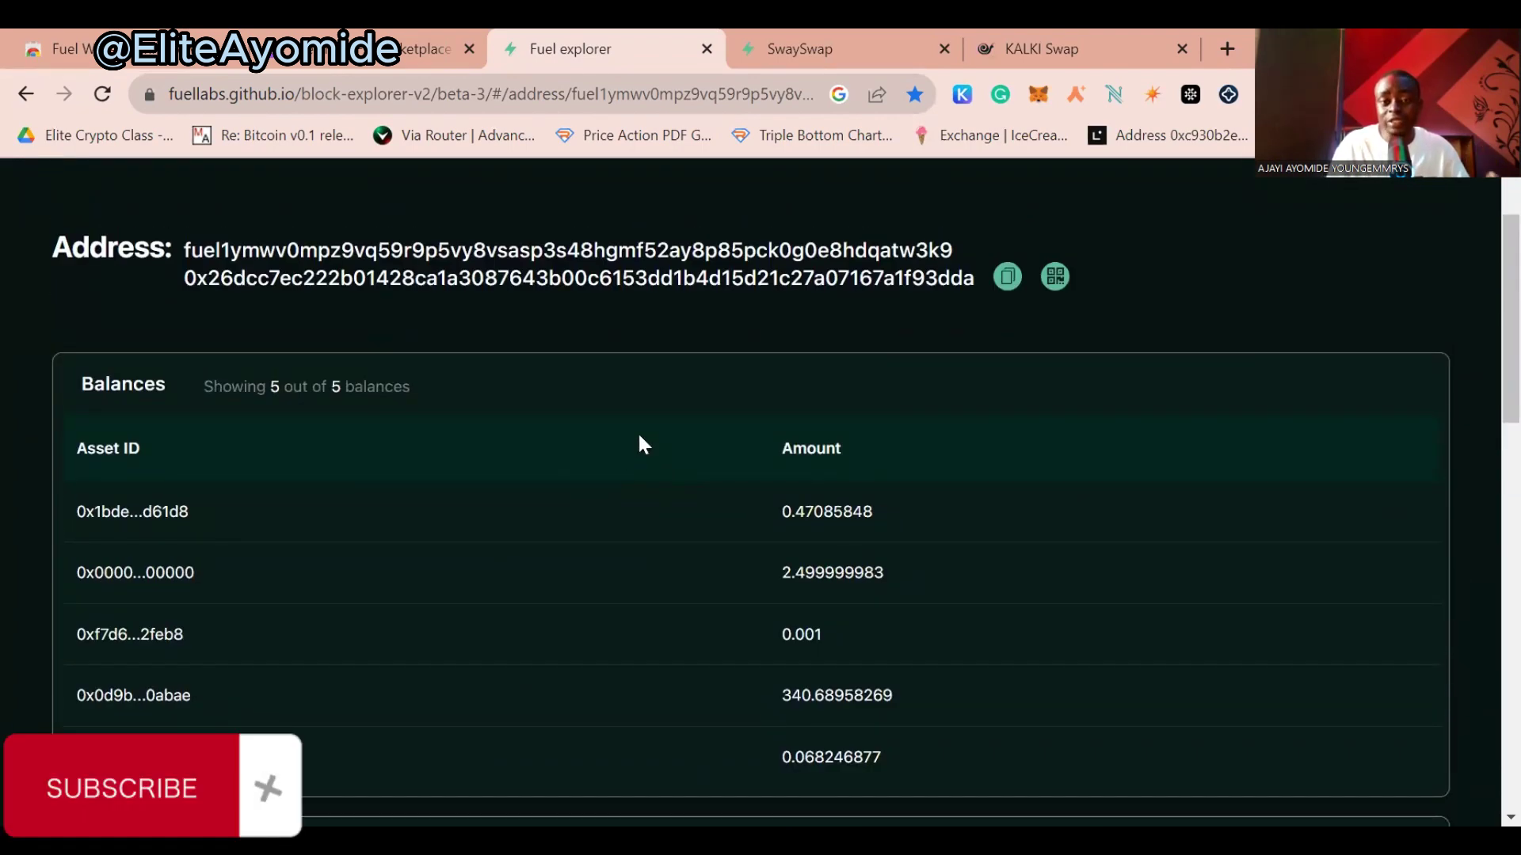
Switch to FuelArt, open a launchpad collection from its home page and submit a mint of one NFT at 0.1 ETH
key("ctrl+shift+Tab")
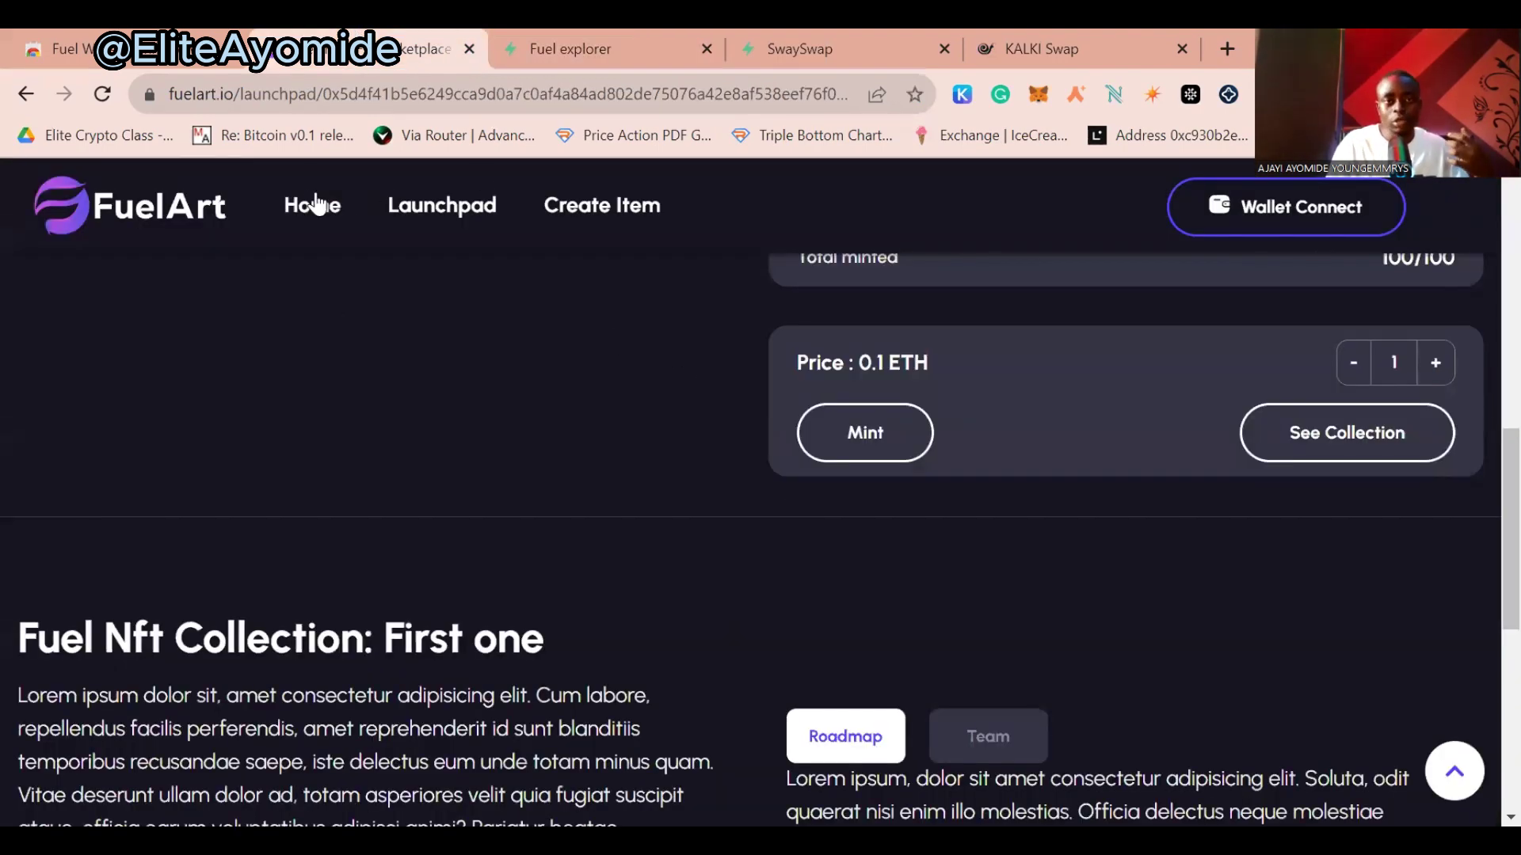
left_click(360, 224)
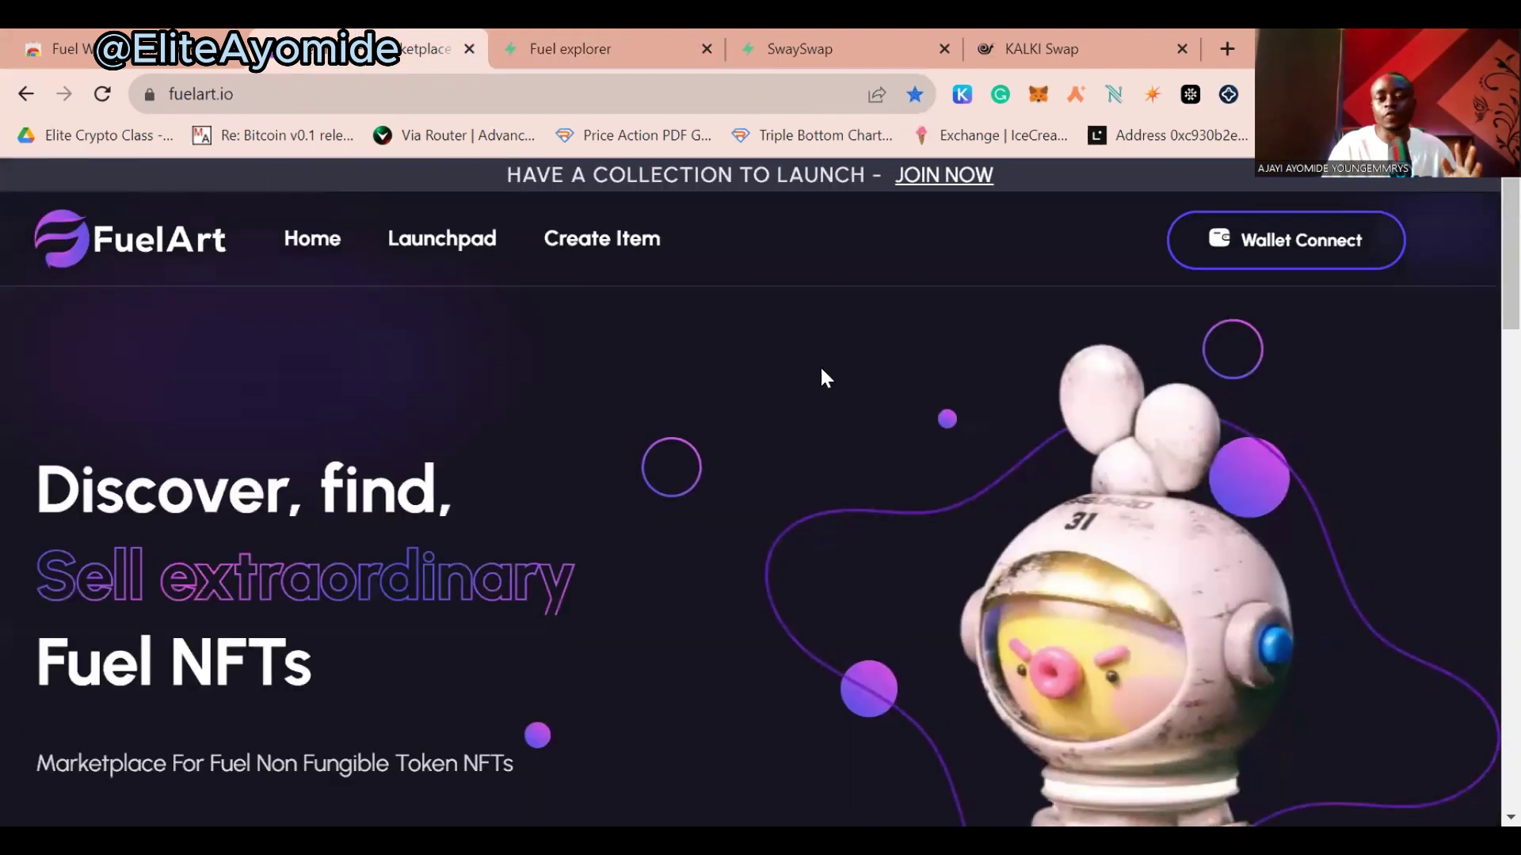
scroll(842, 374, "down", 12)
scroll(860, 389, "down", 5)
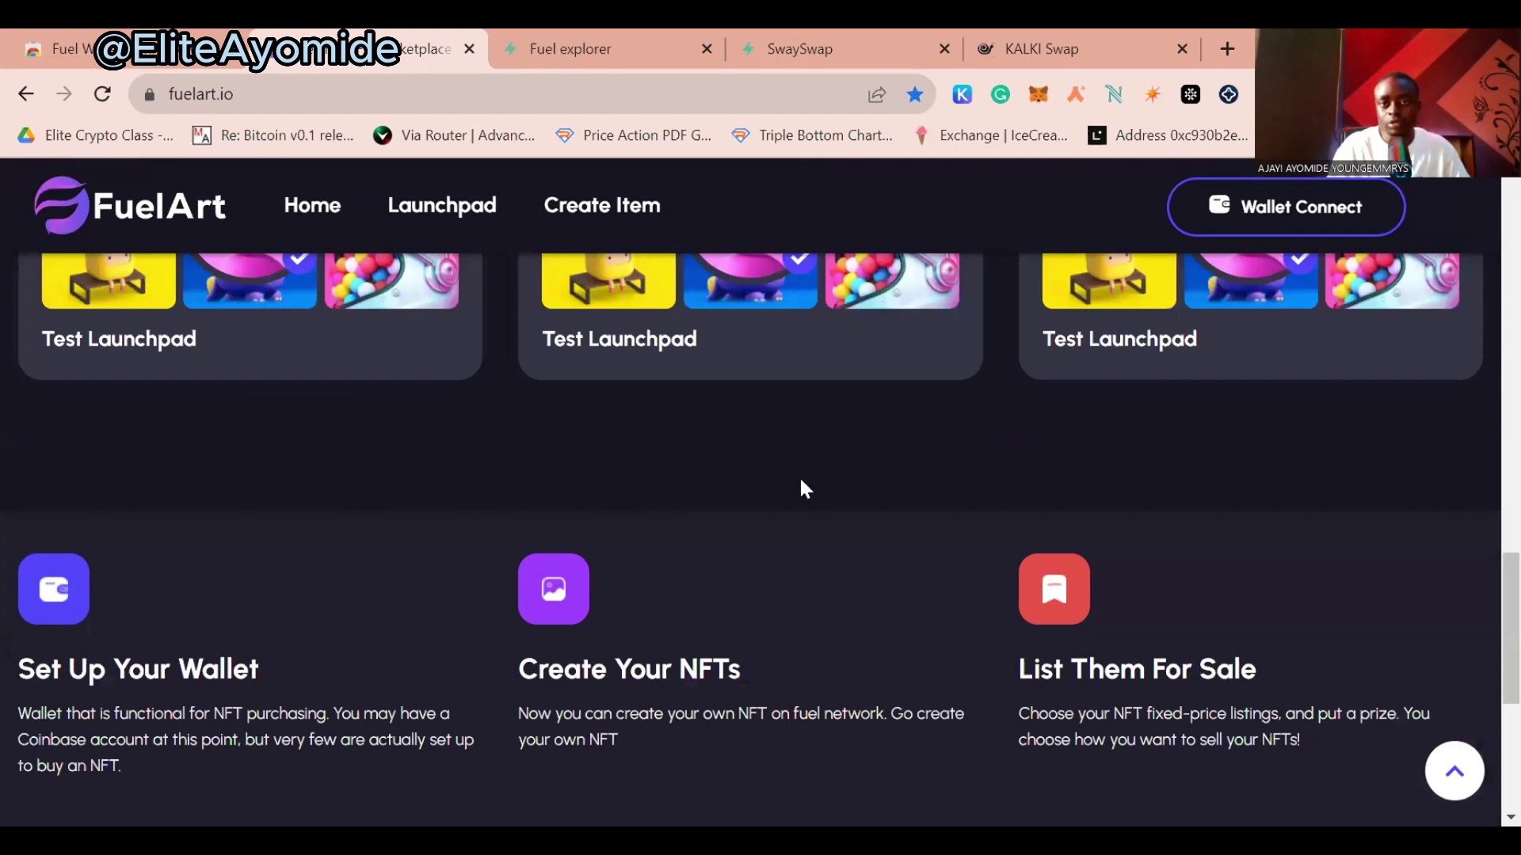
scroll(960, 465, "up", 4)
left_click(1172, 553)
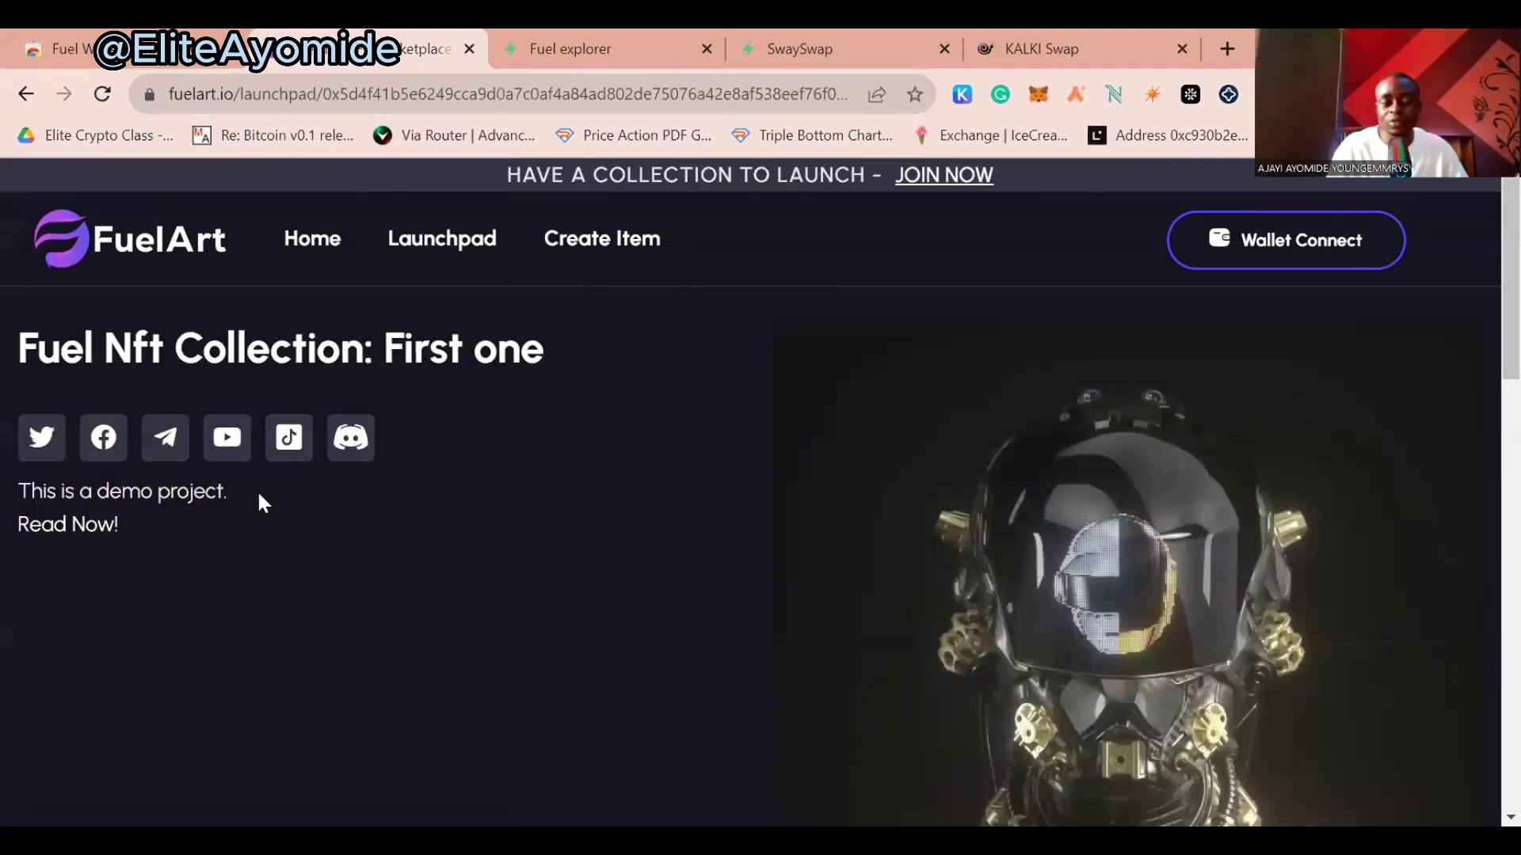
scroll(259, 497, "down", 9)
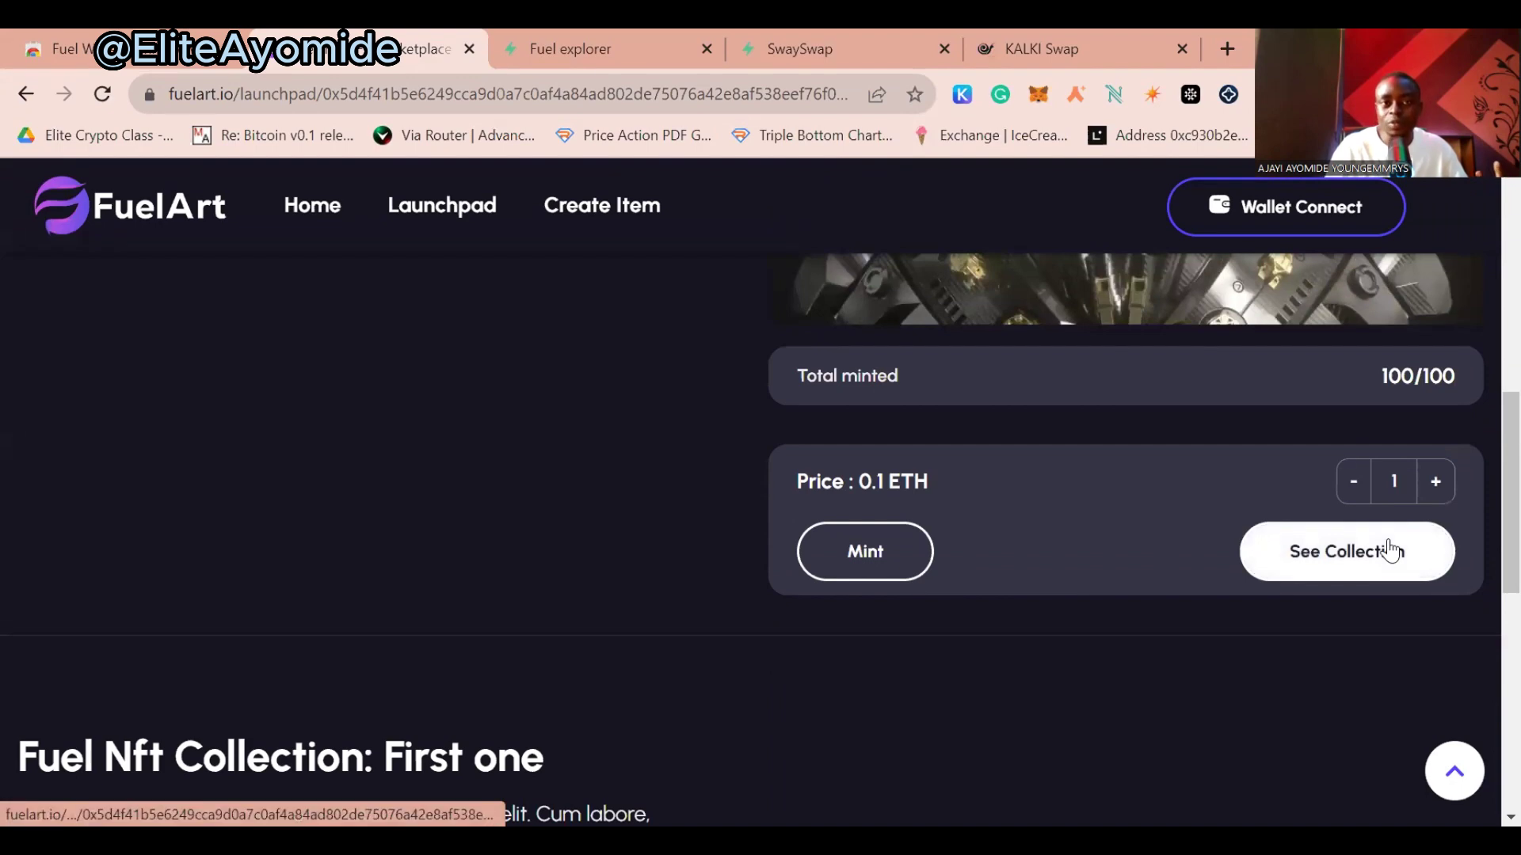
left_click(858, 571)
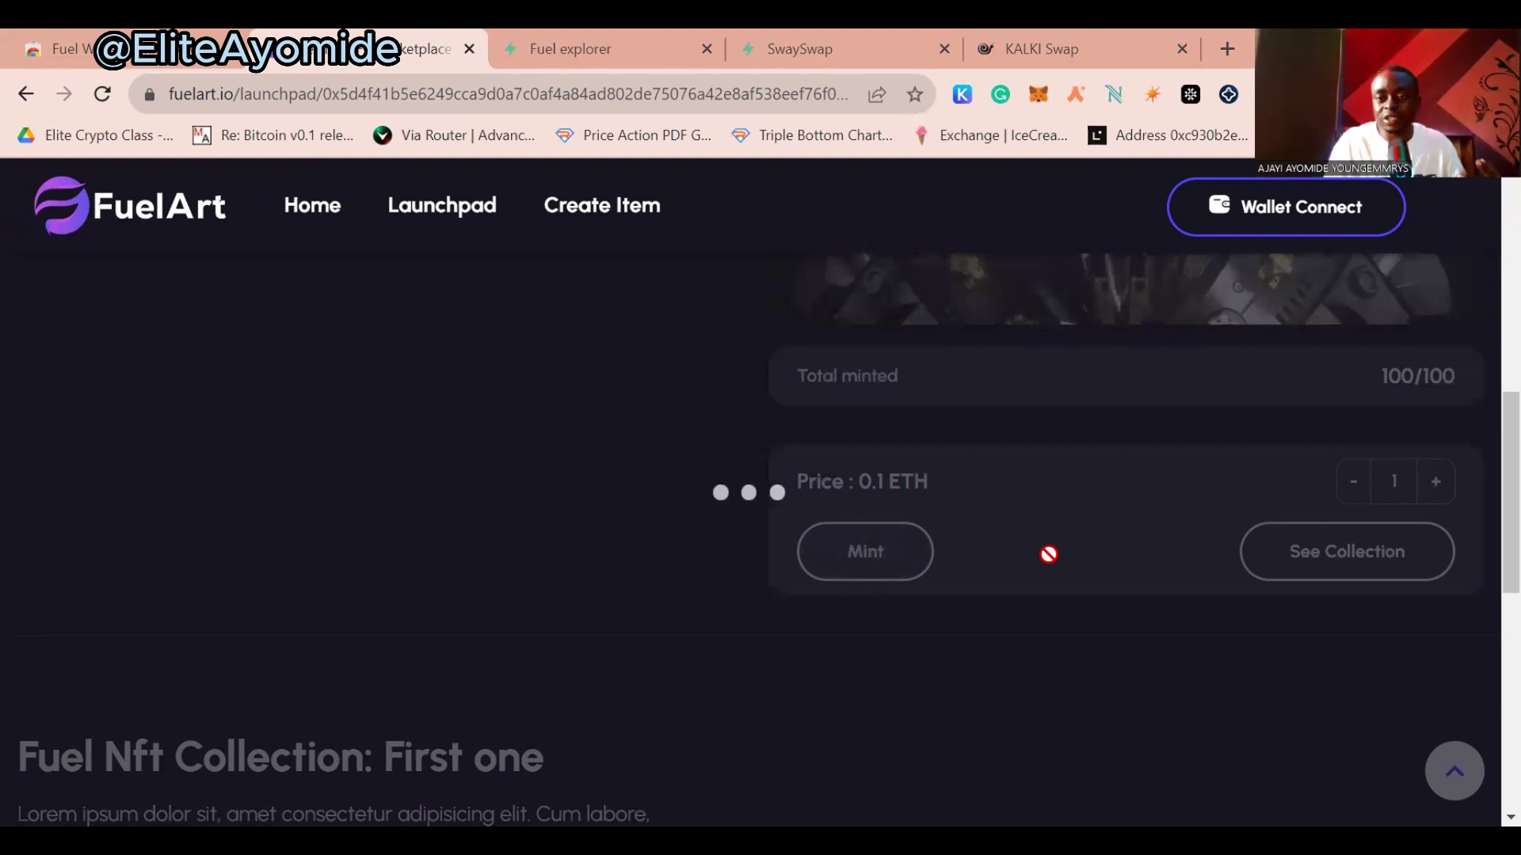
Go back to the Fuel explorer and check the wallet's transaction count, highlighting the summary beside the Transactions heading
left_click(593, 34)
scroll(601, 254, "down", 2)
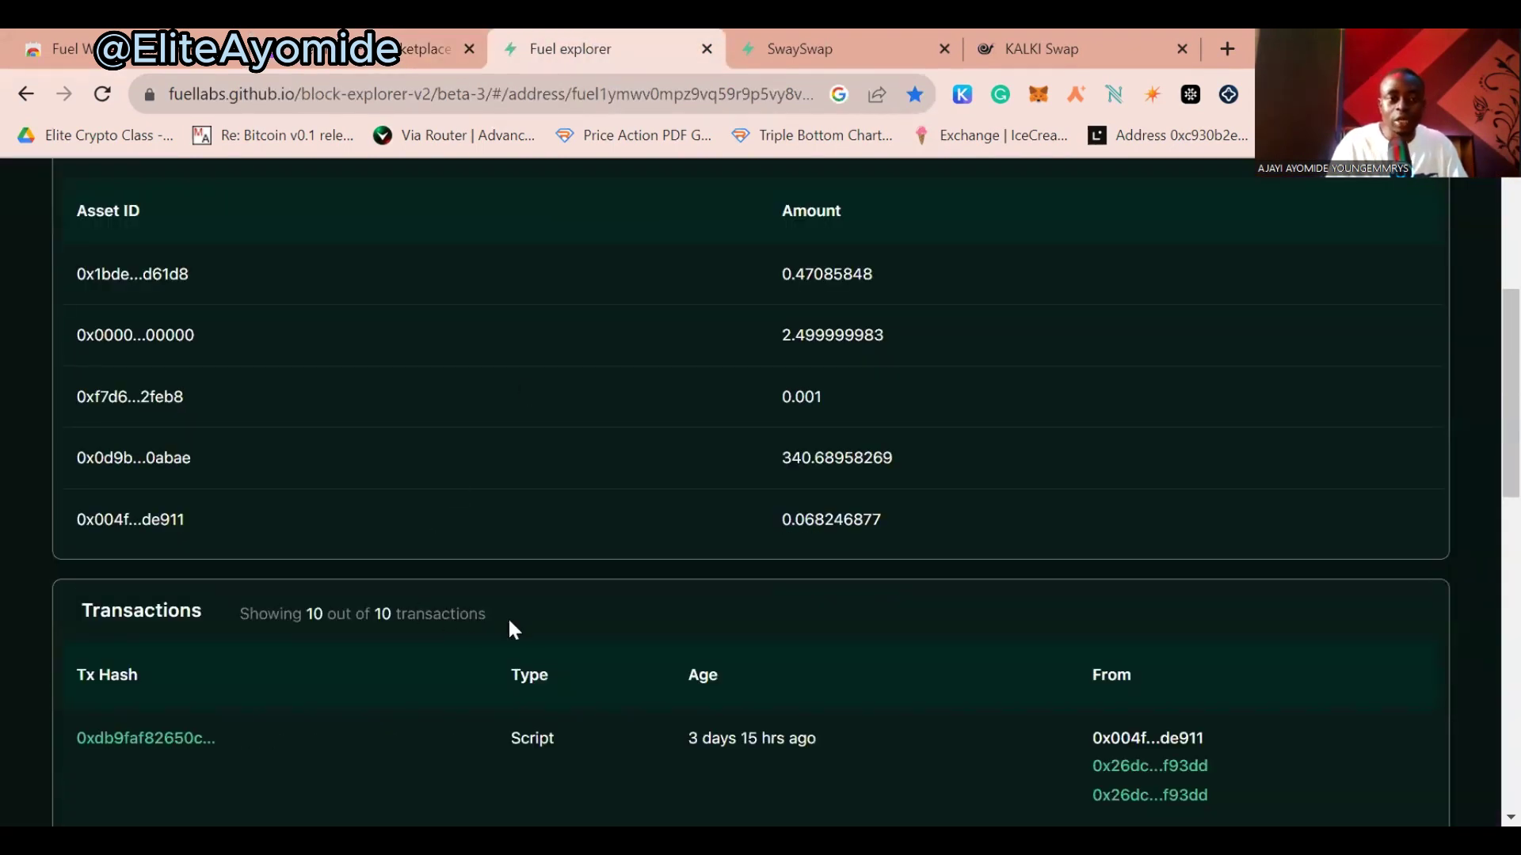
left_click_drag(511, 626, 211, 626)
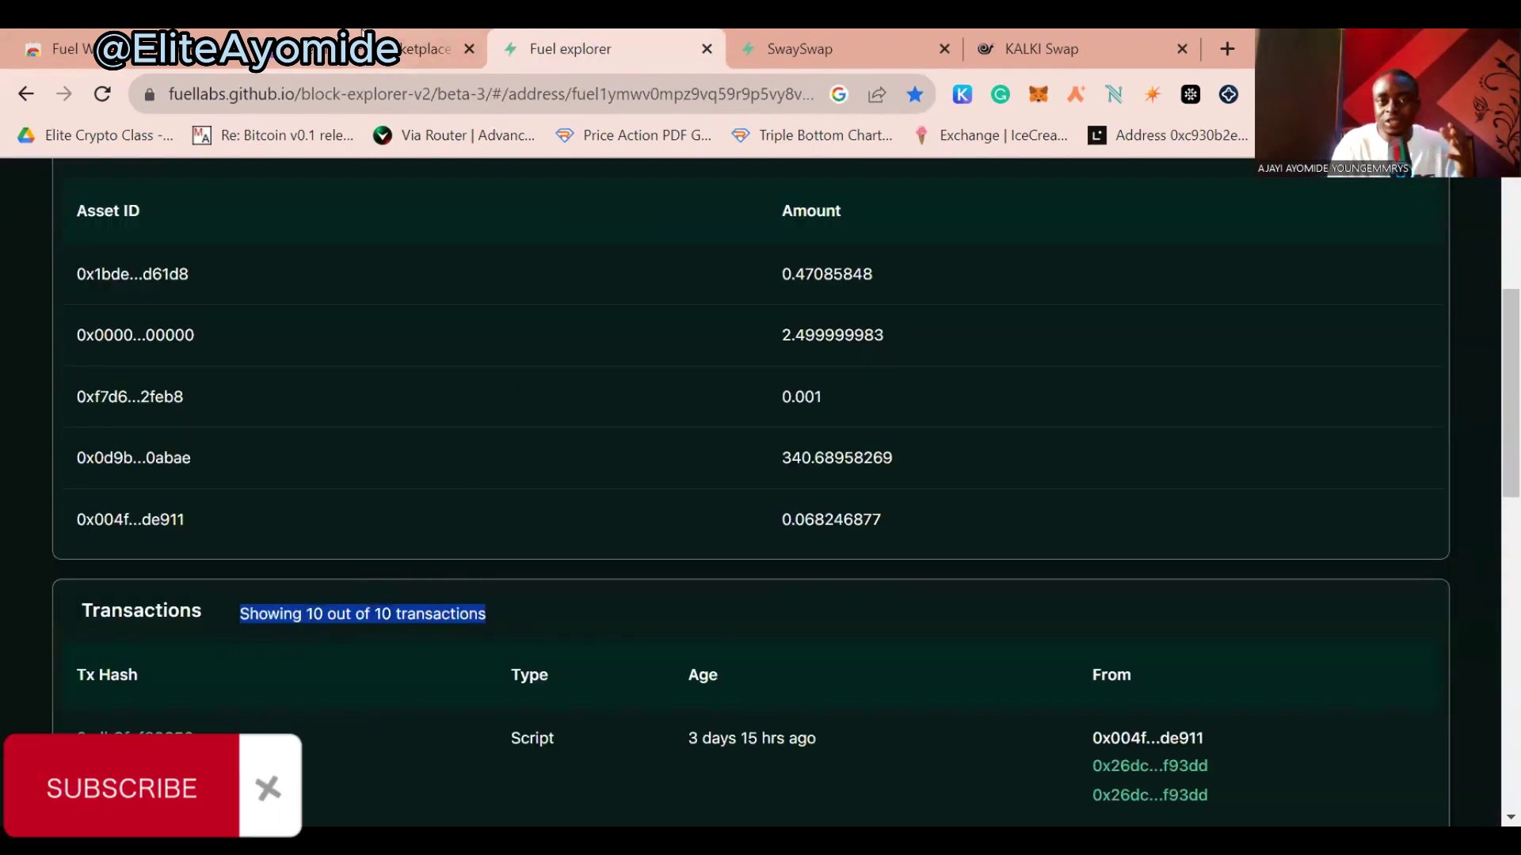
Return to the FuelArt collection page, submit another mint of one NFT at 0.1 ETH and look over the page meanwhile
left_click(363, 60)
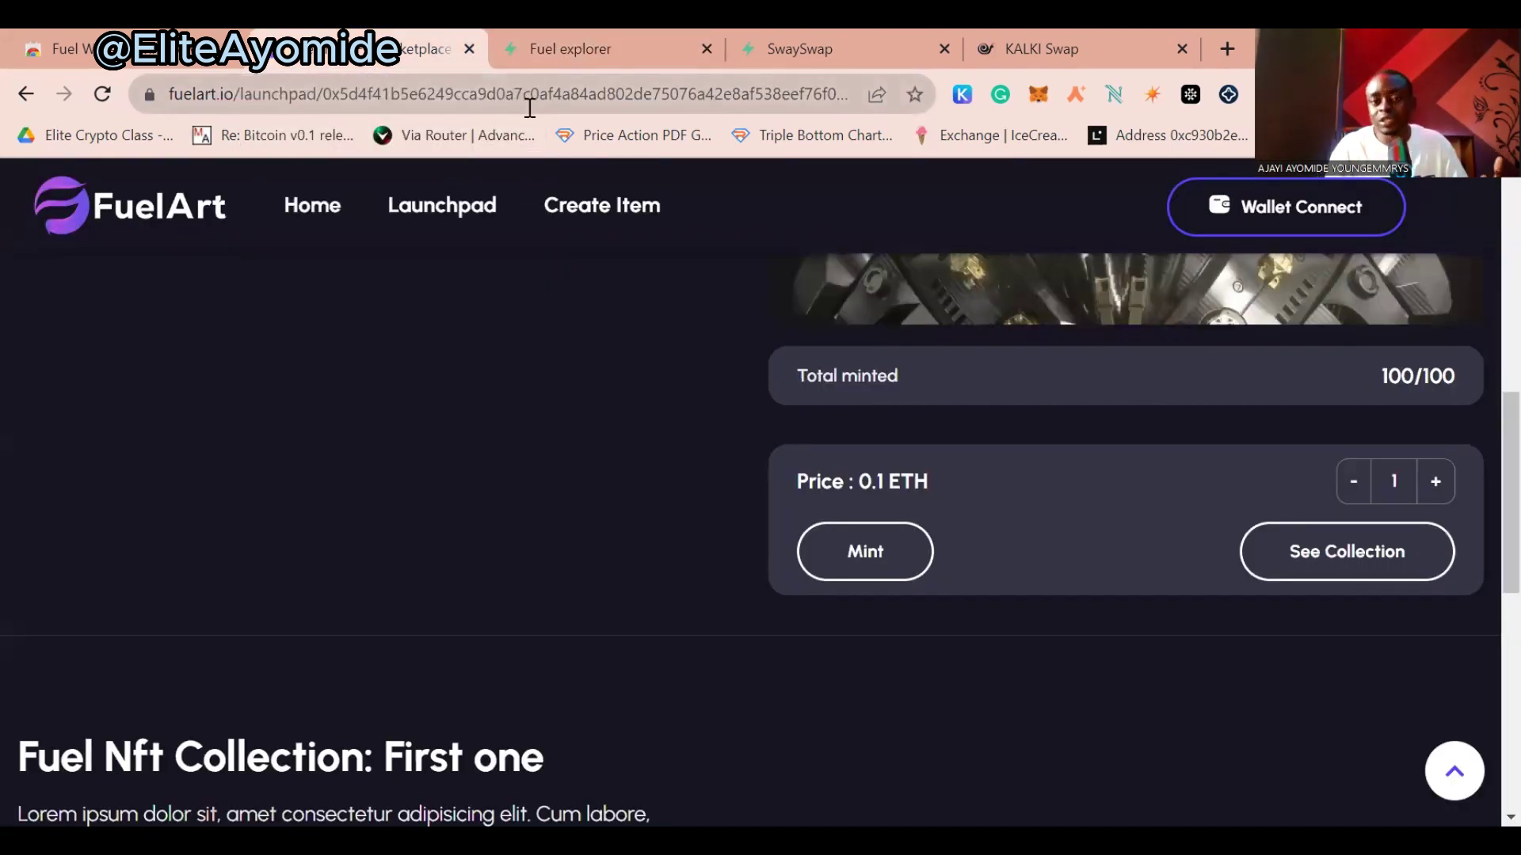
left_click(871, 548)
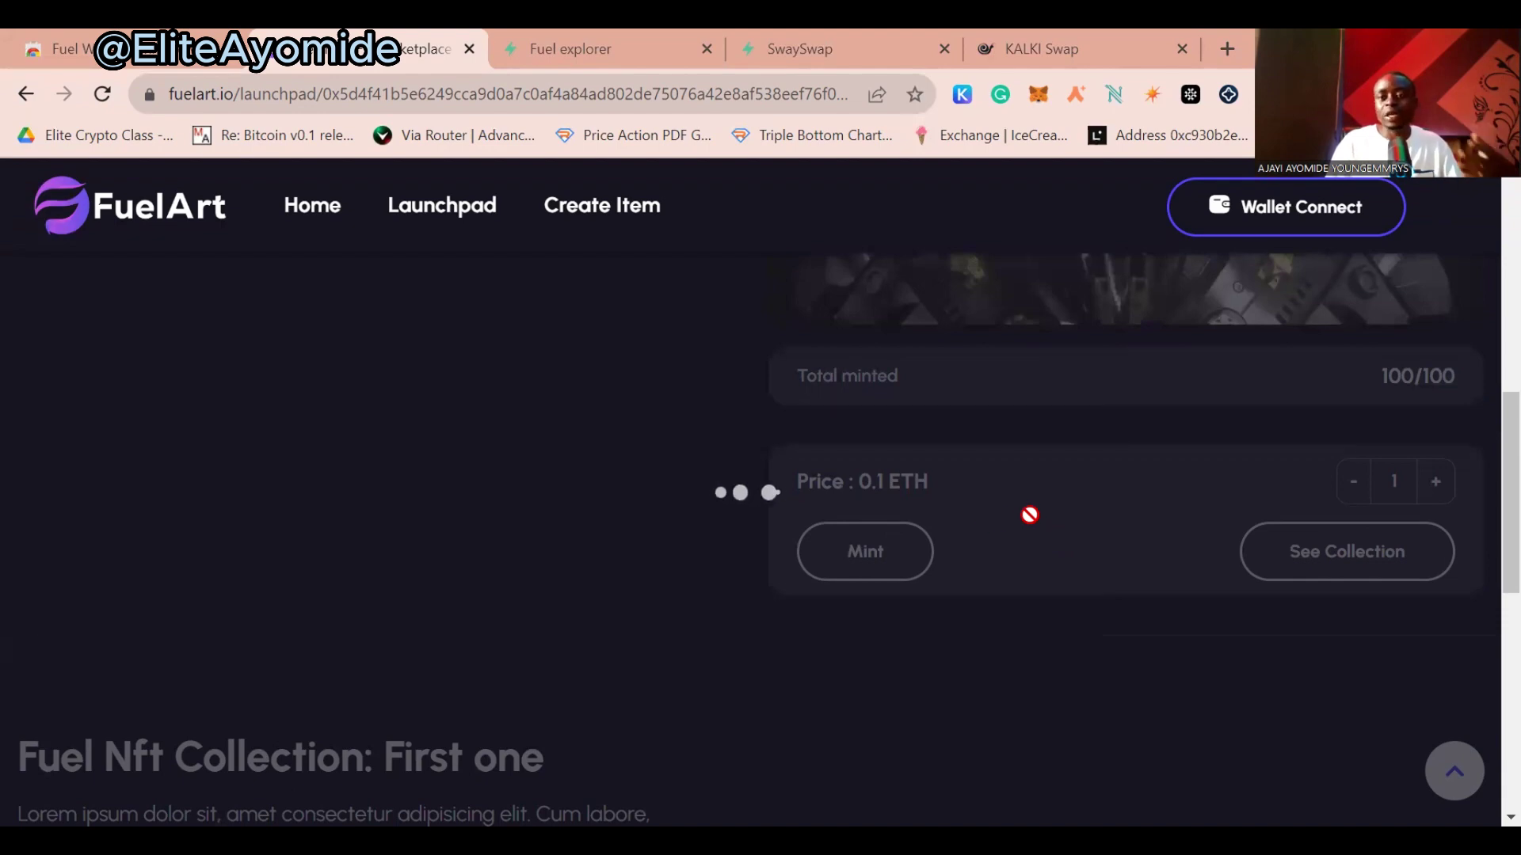
scroll(1082, 514, "down", 5)
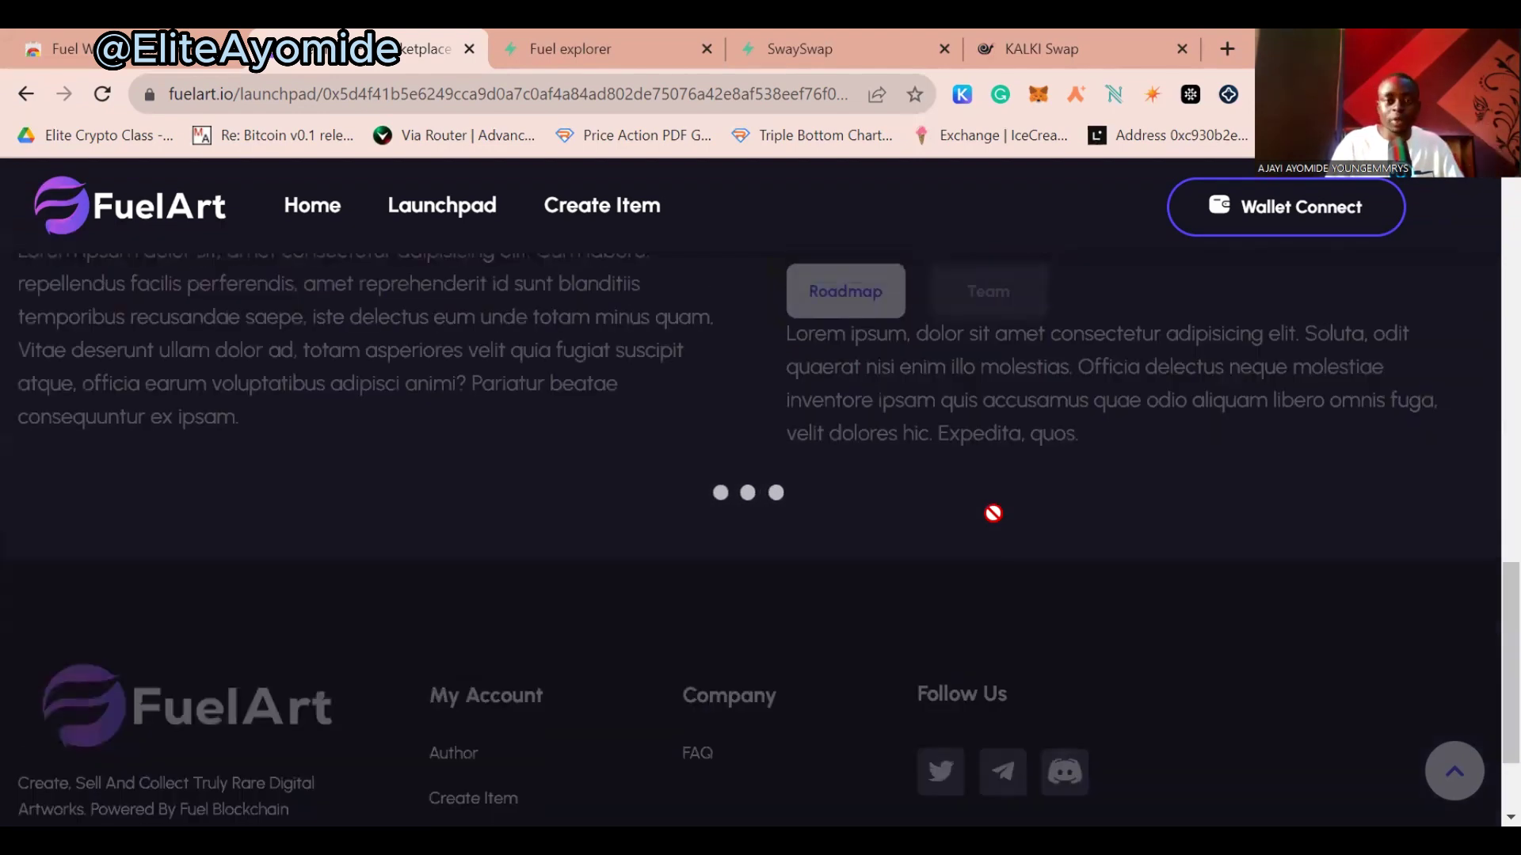
scroll(1001, 502, "up", 10)
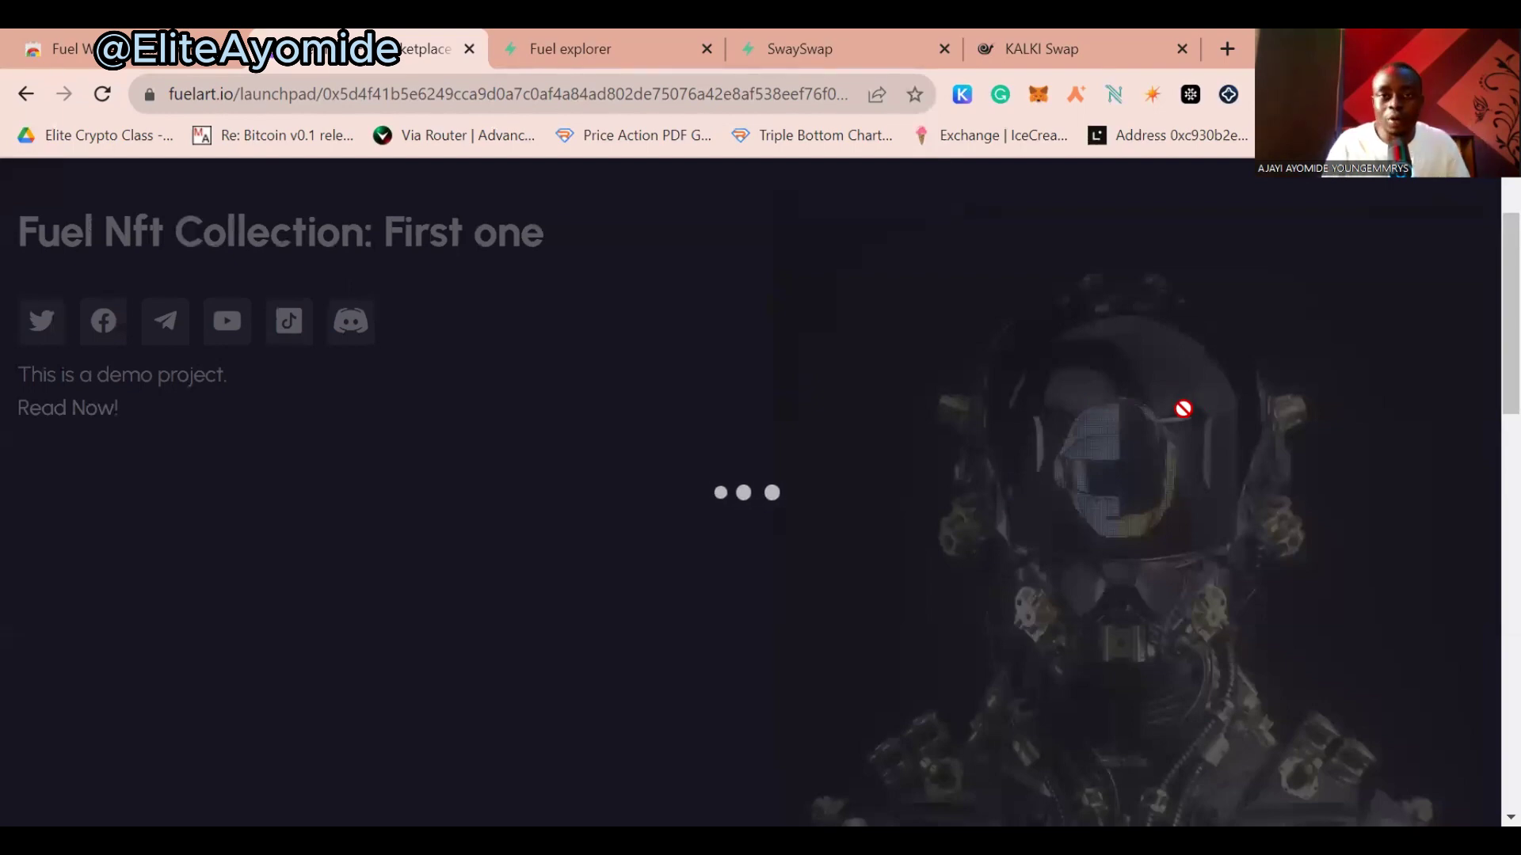
scroll(751, 507, "down", 6)
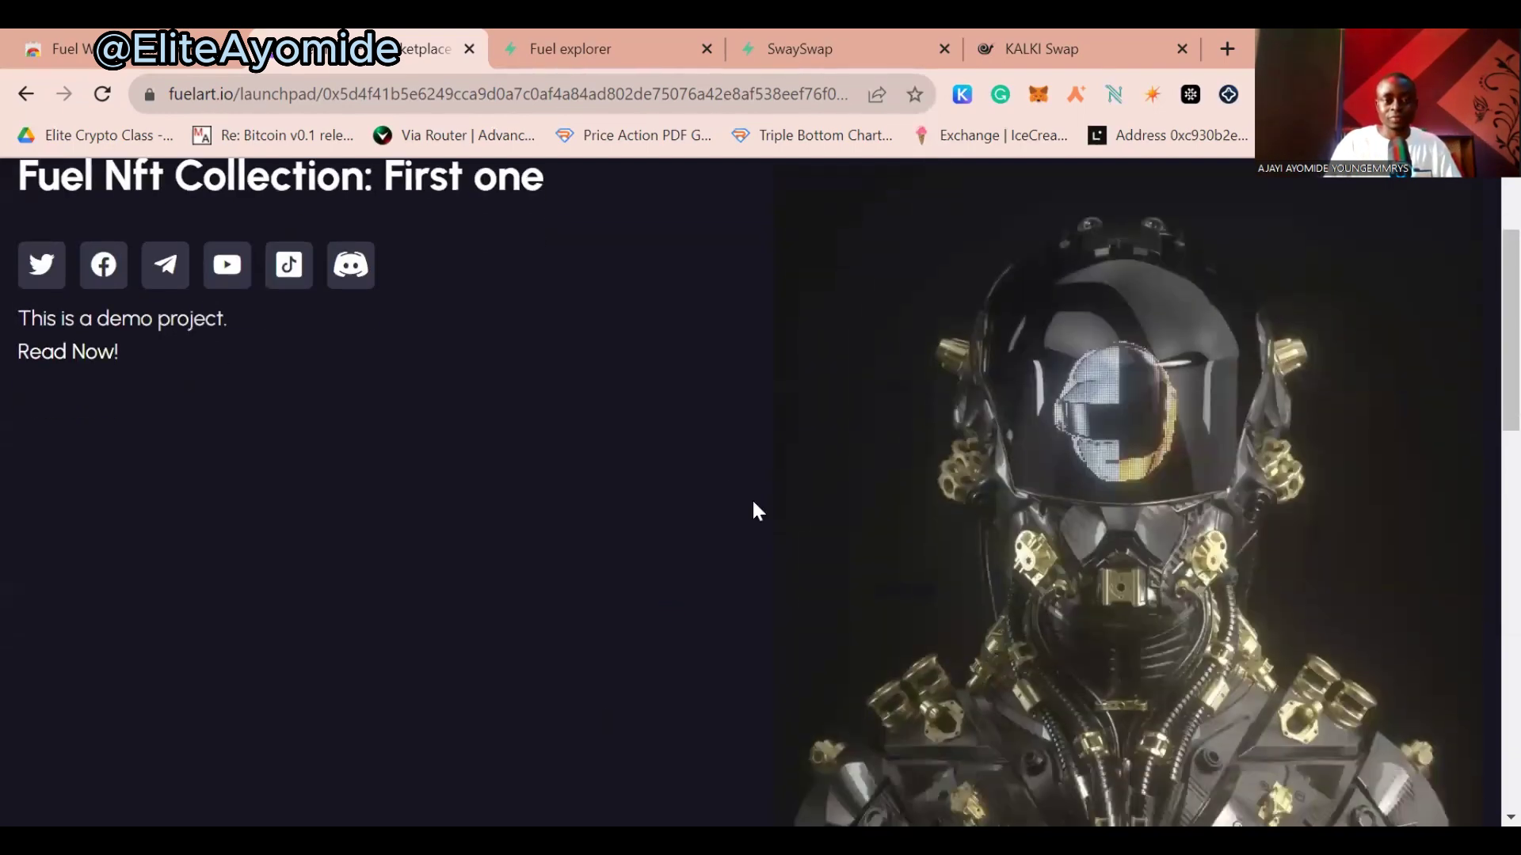